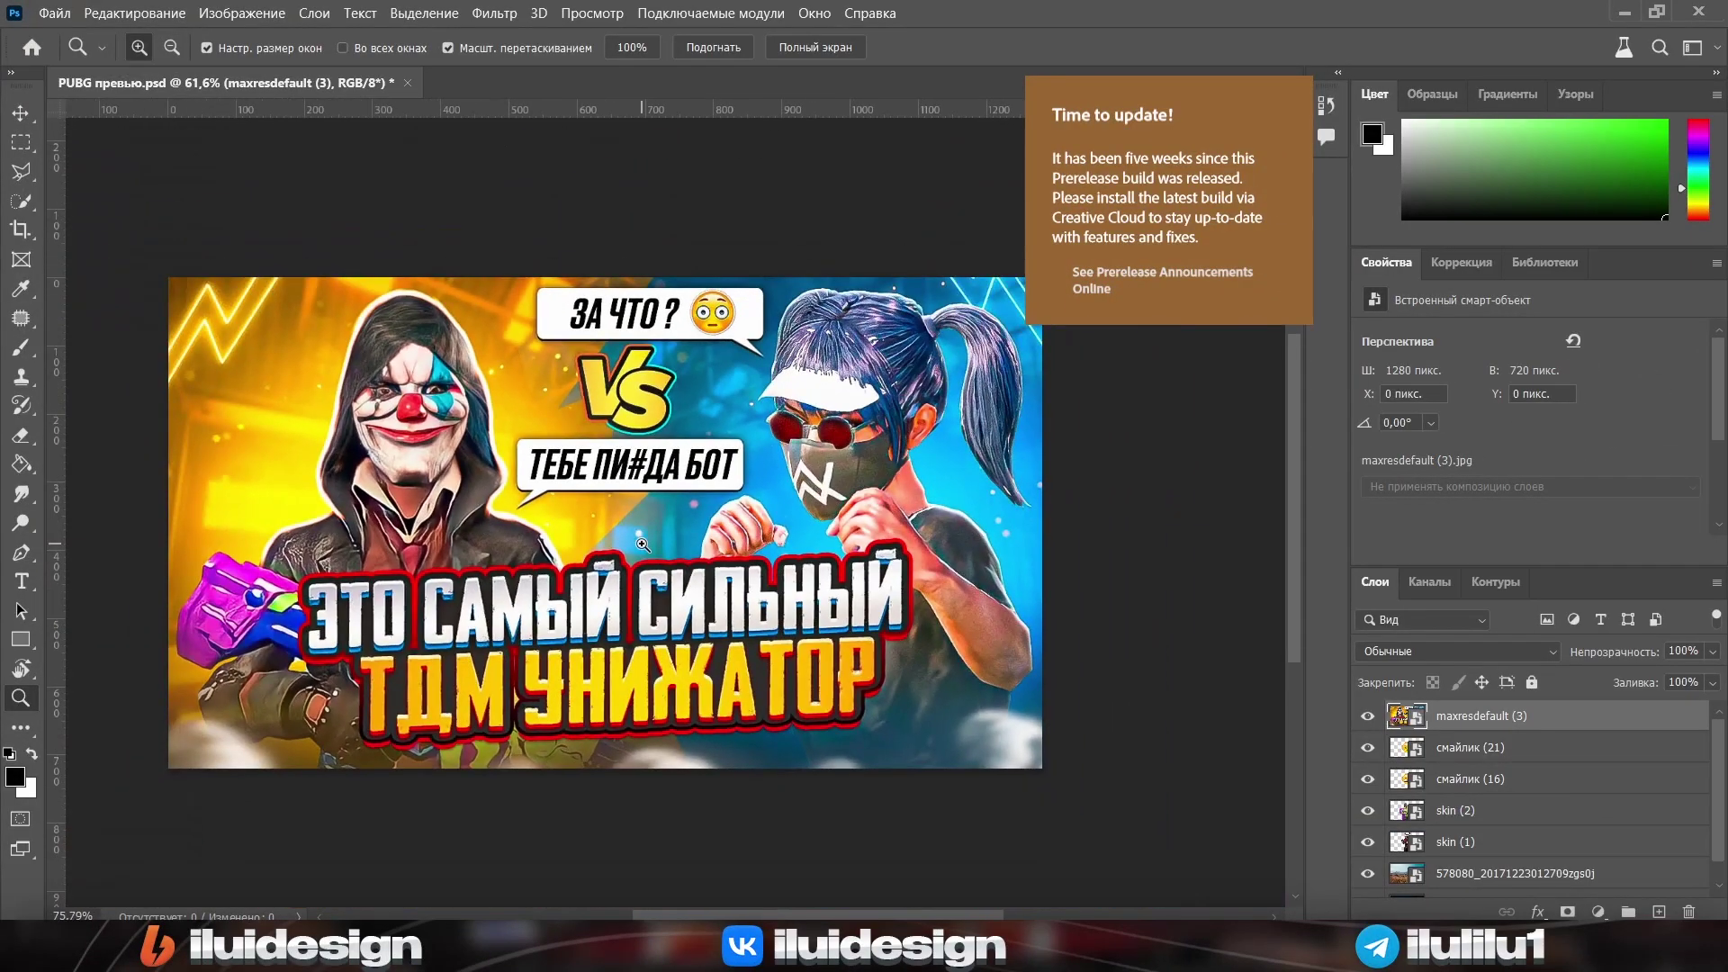
Hide the finished thumbnail, both emoji layers and the purple-jacket character to reveal the panda
mouse_move(642, 545)
mouse_down()
mouse_move(623, 548)
mouse_move(615, 489)
mouse_move(630, 560)
mouse_move(593, 574)
mouse_up()
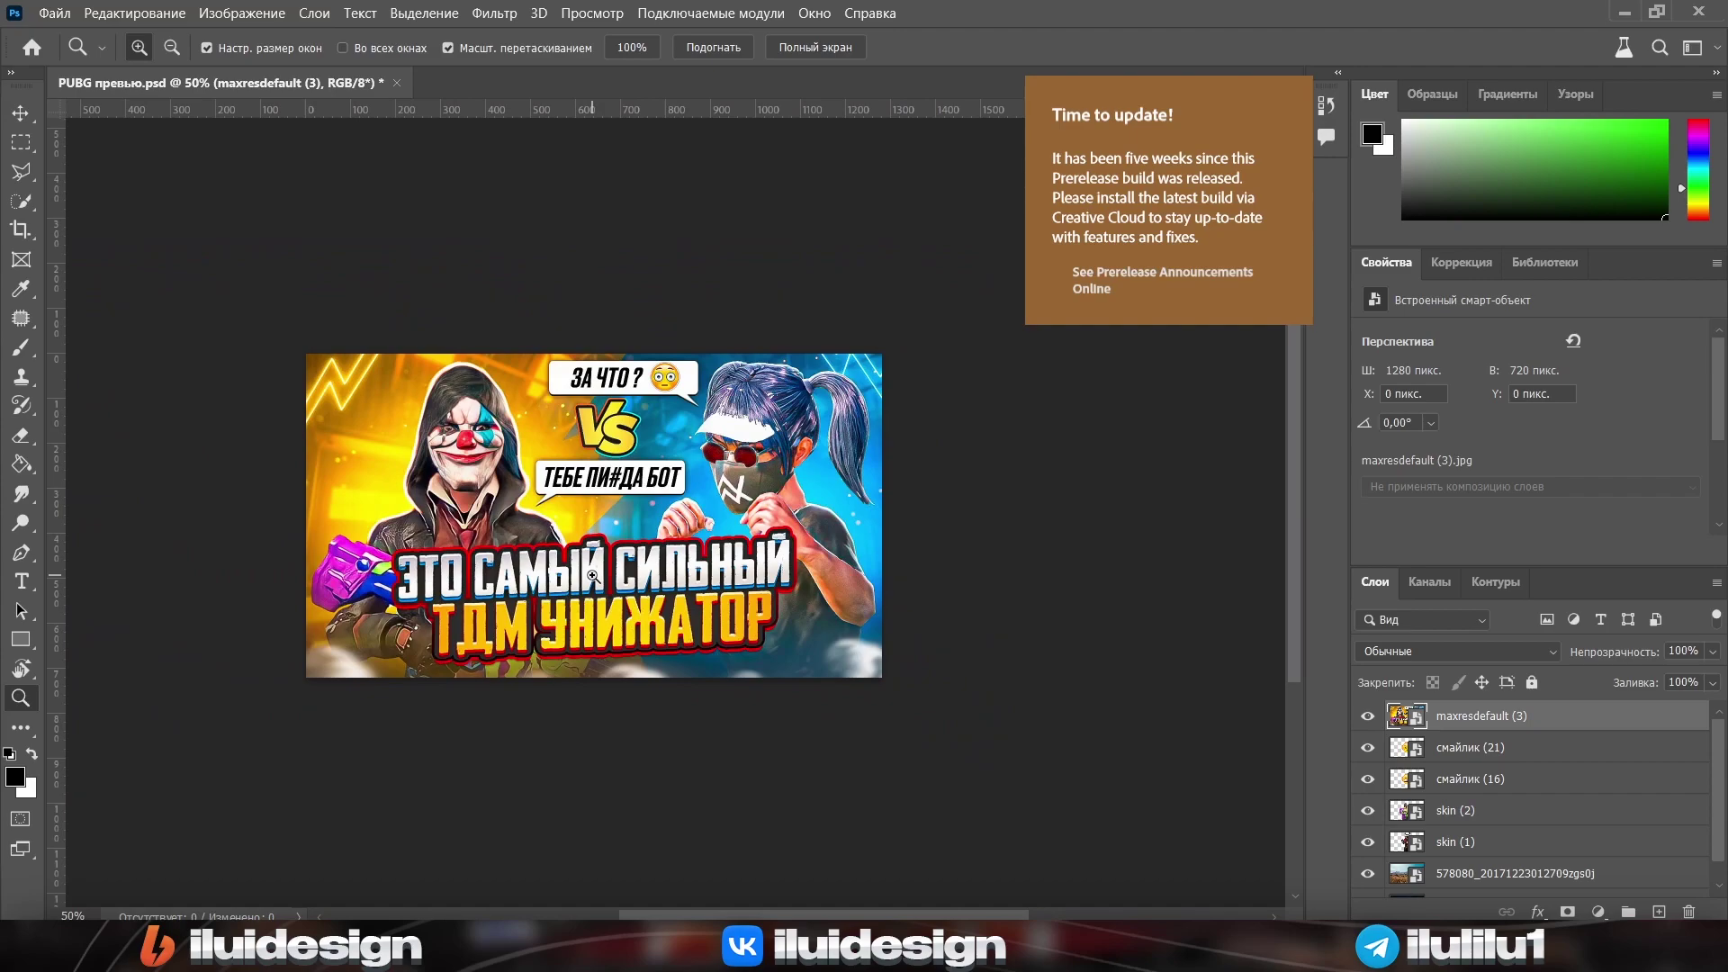
click(1368, 716)
drag(696, 540, 716, 540)
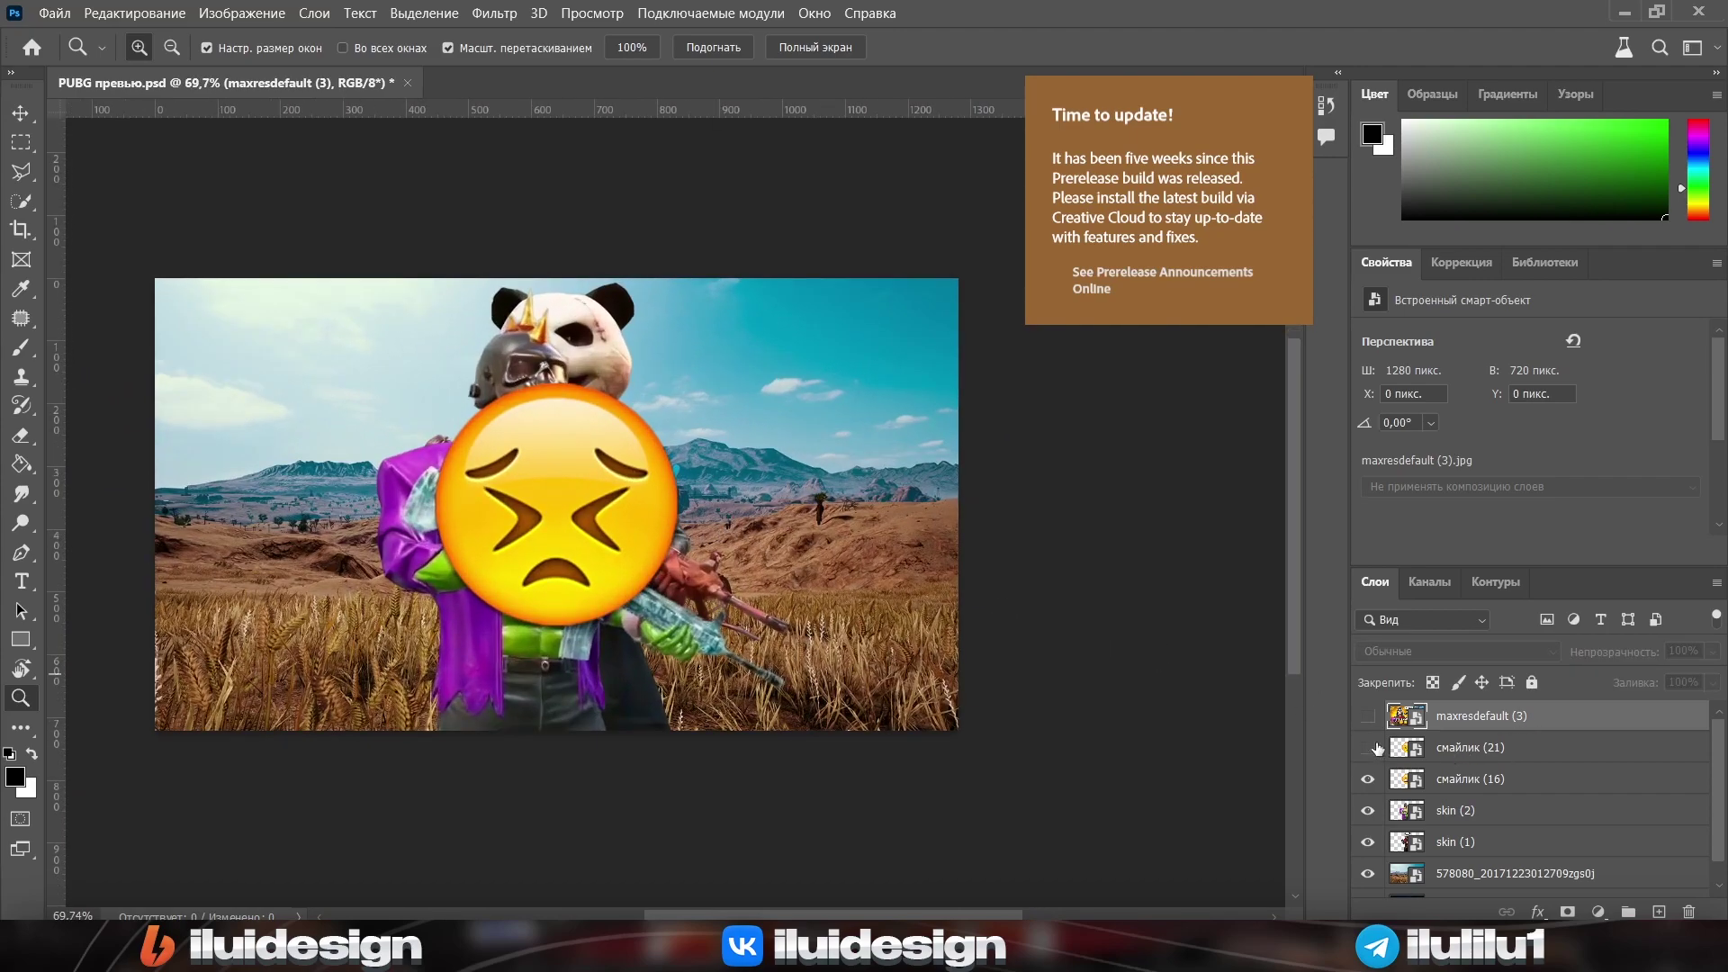
drag(1368, 748, 1368, 779)
drag(522, 469, 547, 468)
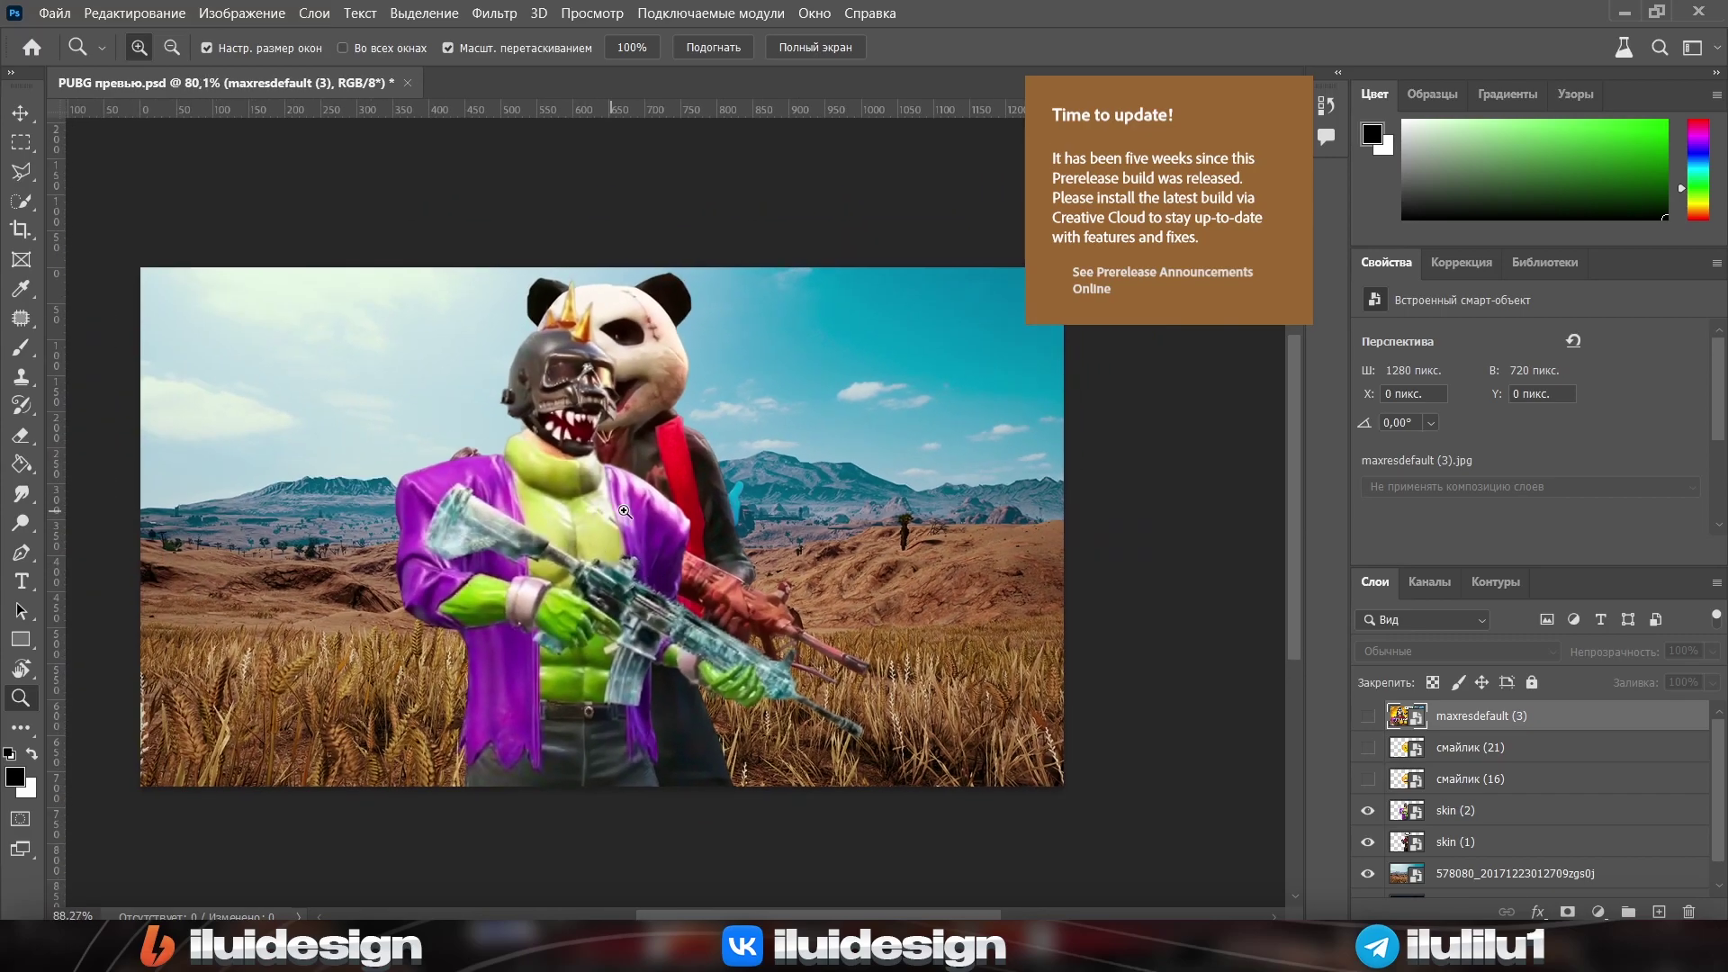
drag(669, 562, 675, 563)
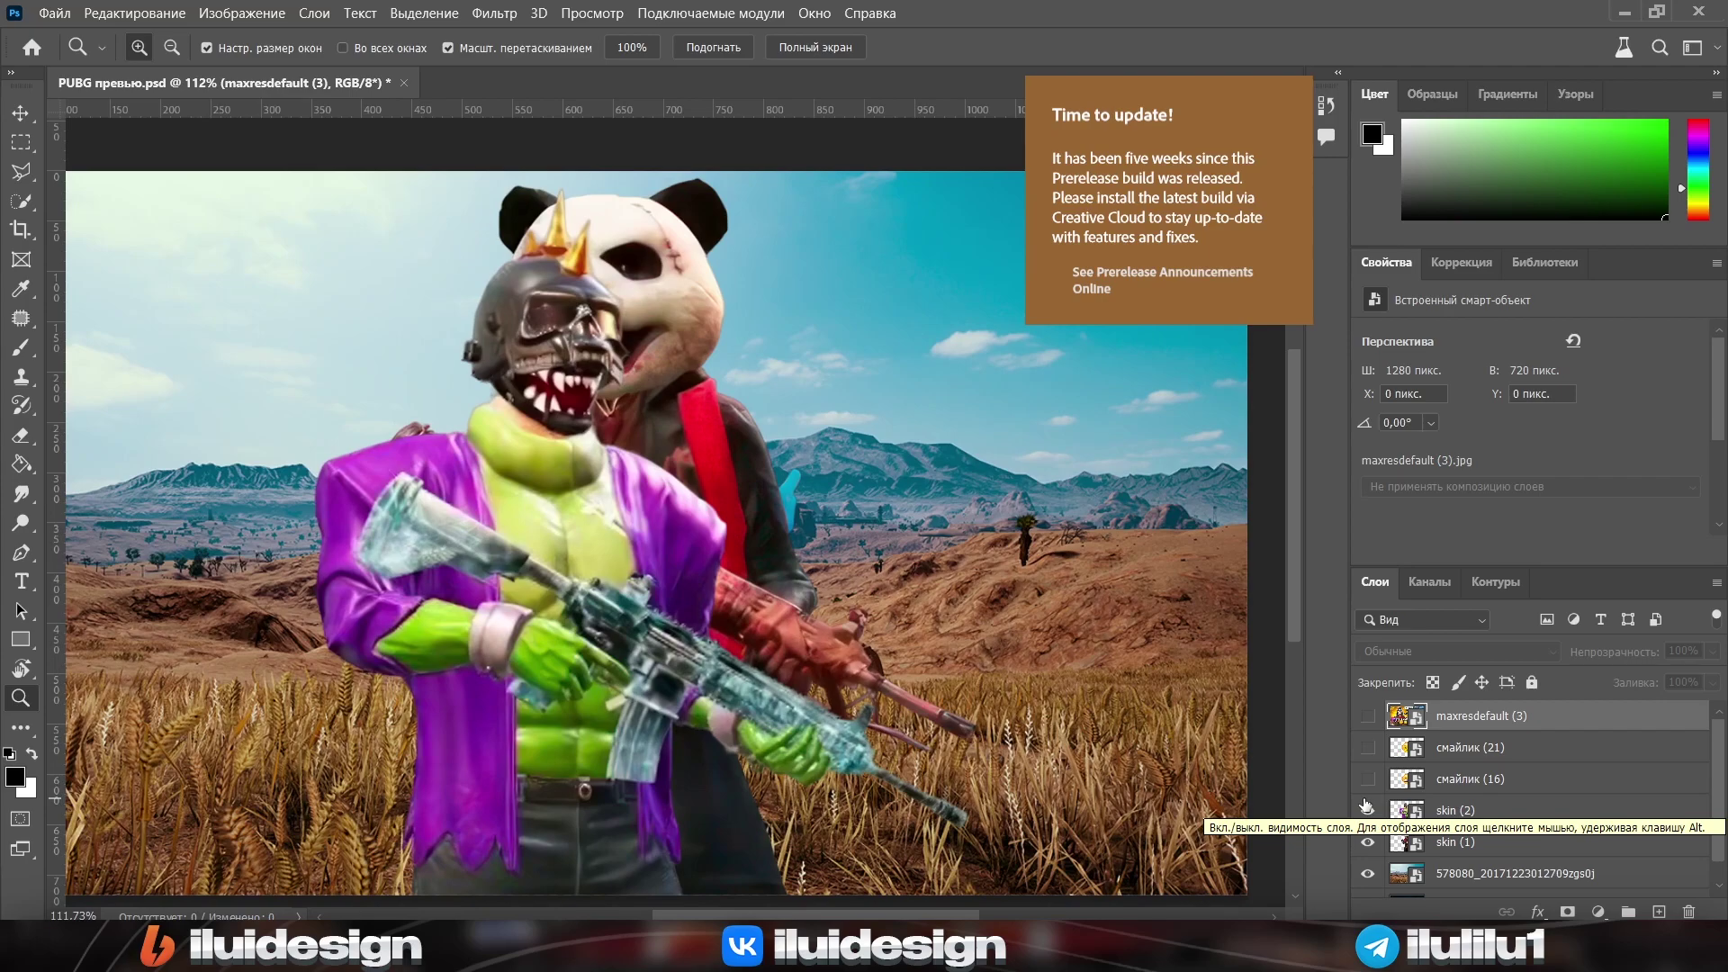
click(1366, 810)
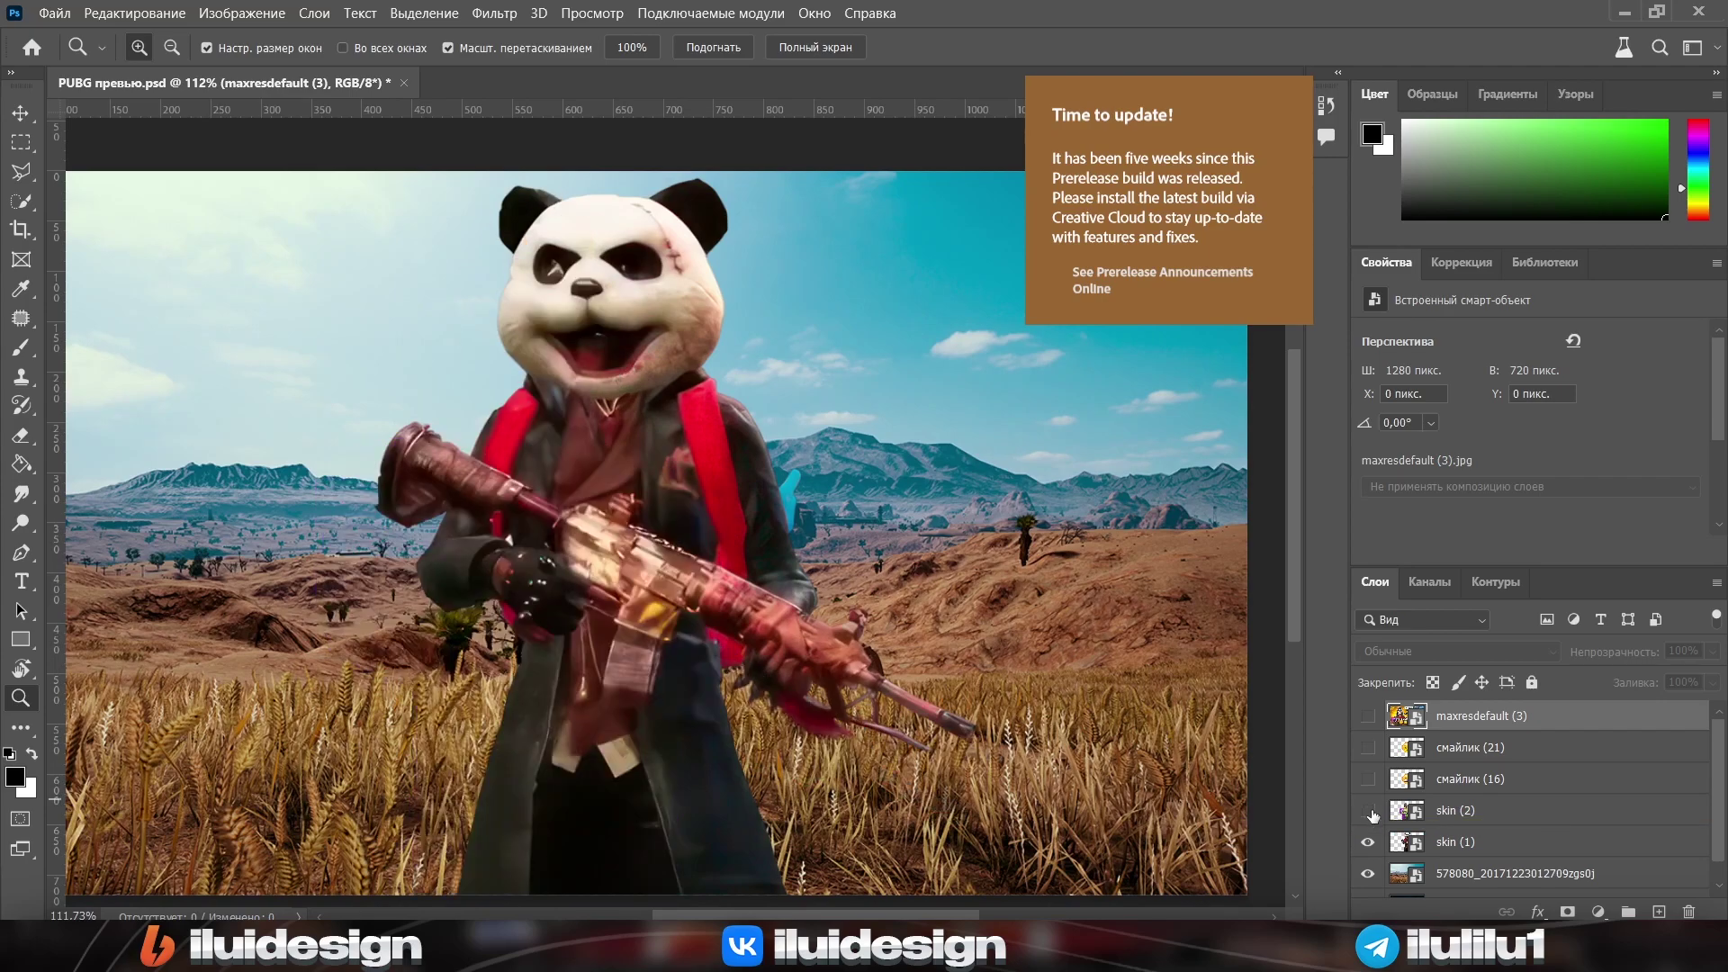
drag(1062, 644, 996, 644)
Hide the panda, remaining character, landscape and sparks layers, then show maxresdefault (3) again
click(1368, 811)
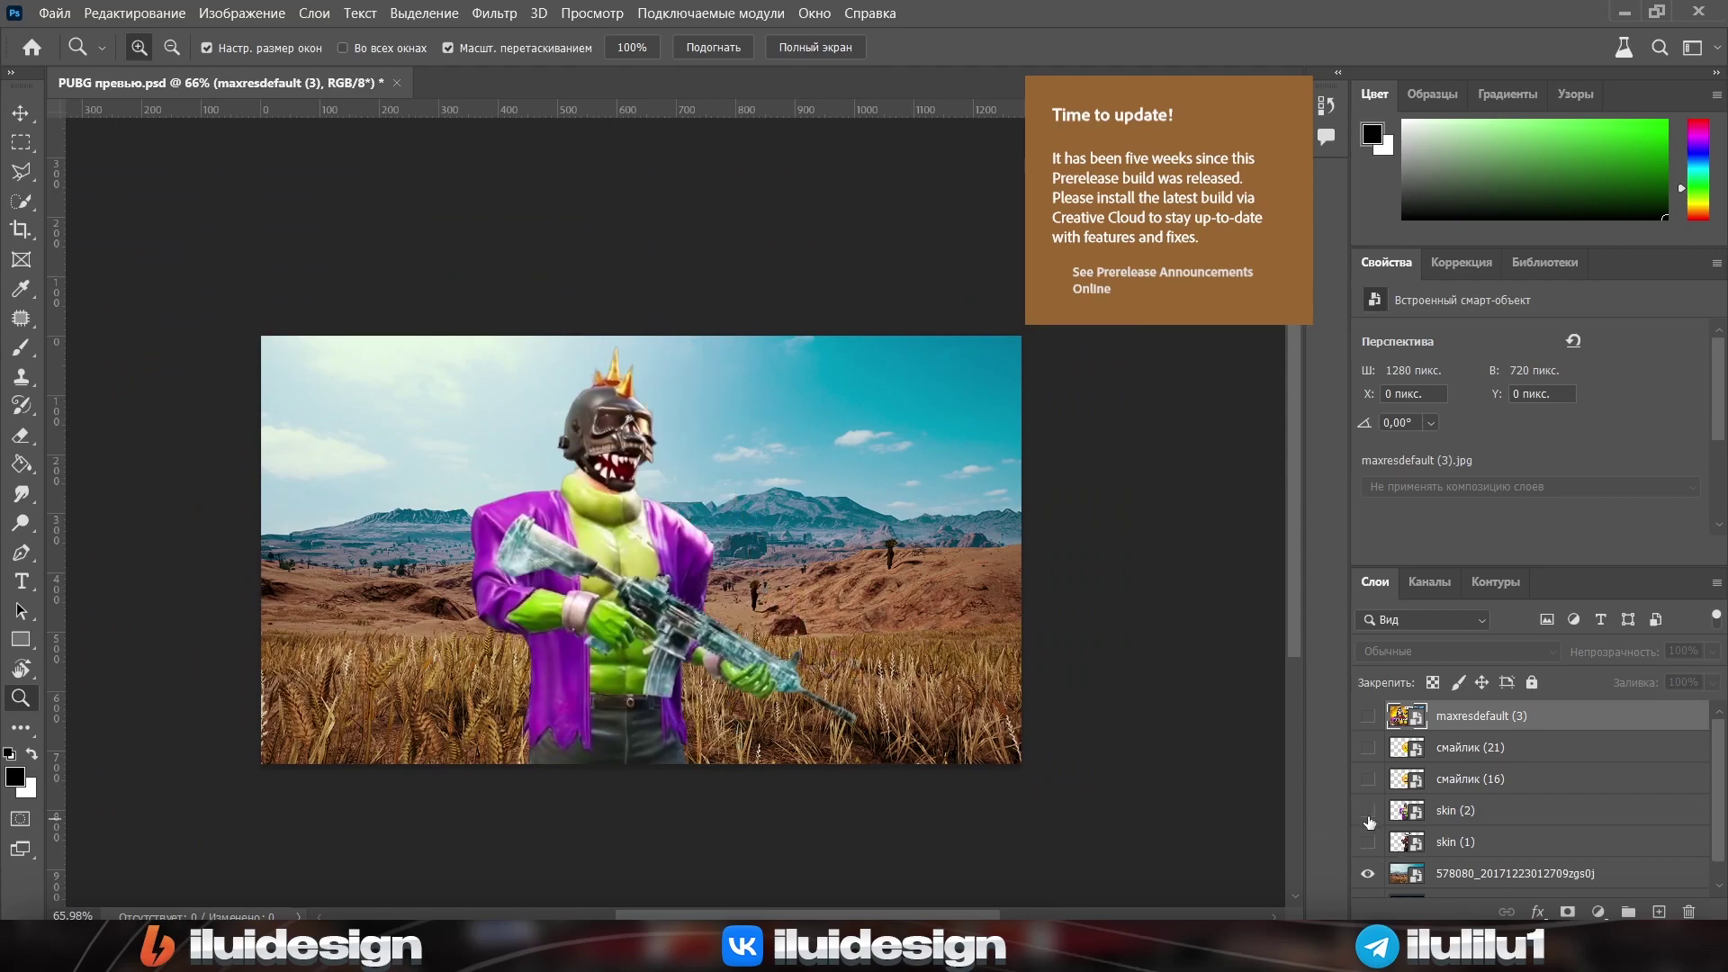
drag(1367, 841, 1370, 894)
scroll(1370, 894, down, 1)
click(1368, 881)
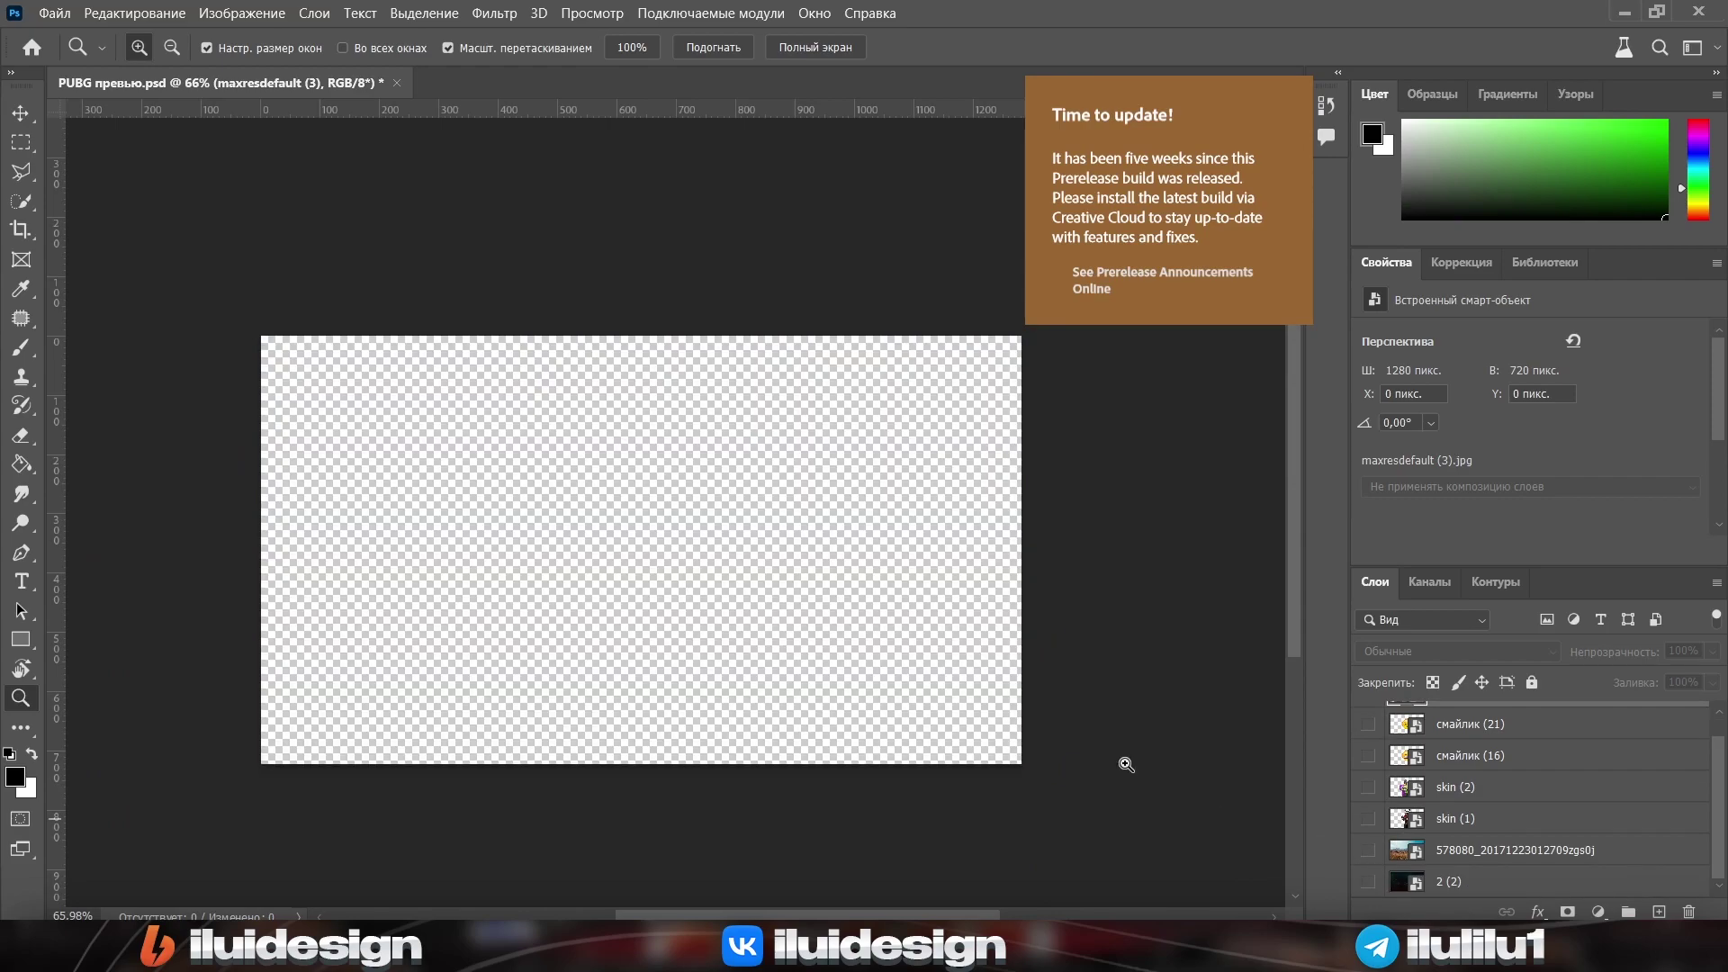
drag(657, 581, 1084, 666)
scroll(1438, 781, up, 1)
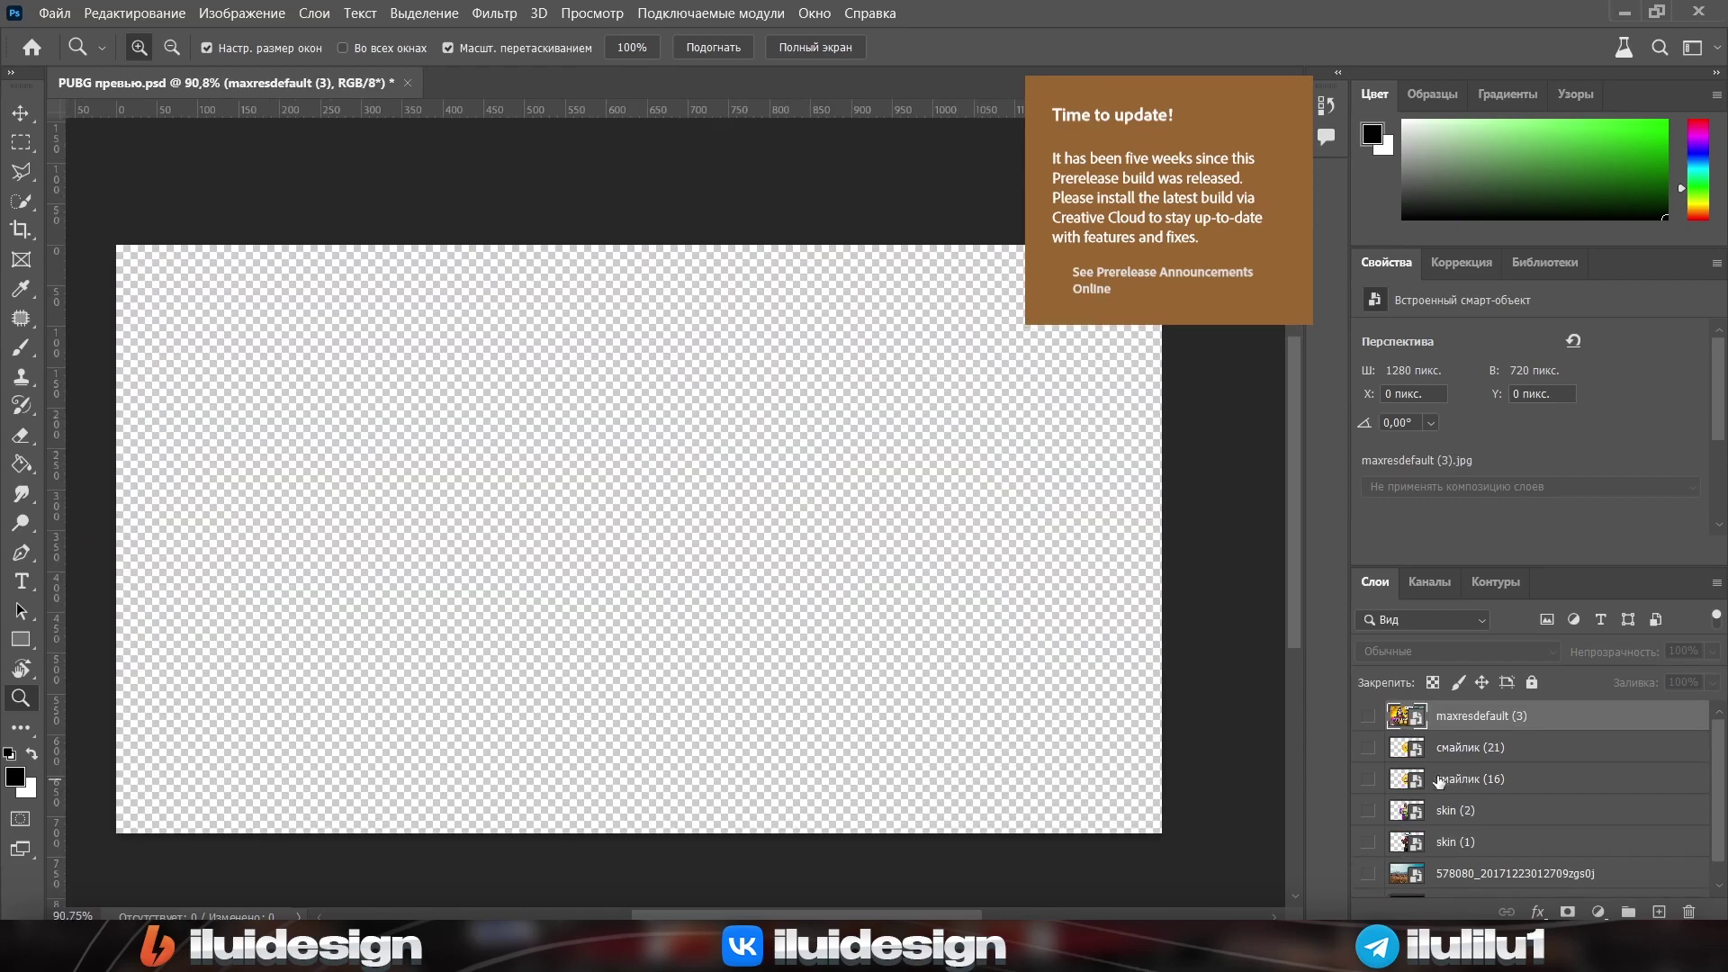
click(1367, 718)
key(ctrl+minus)
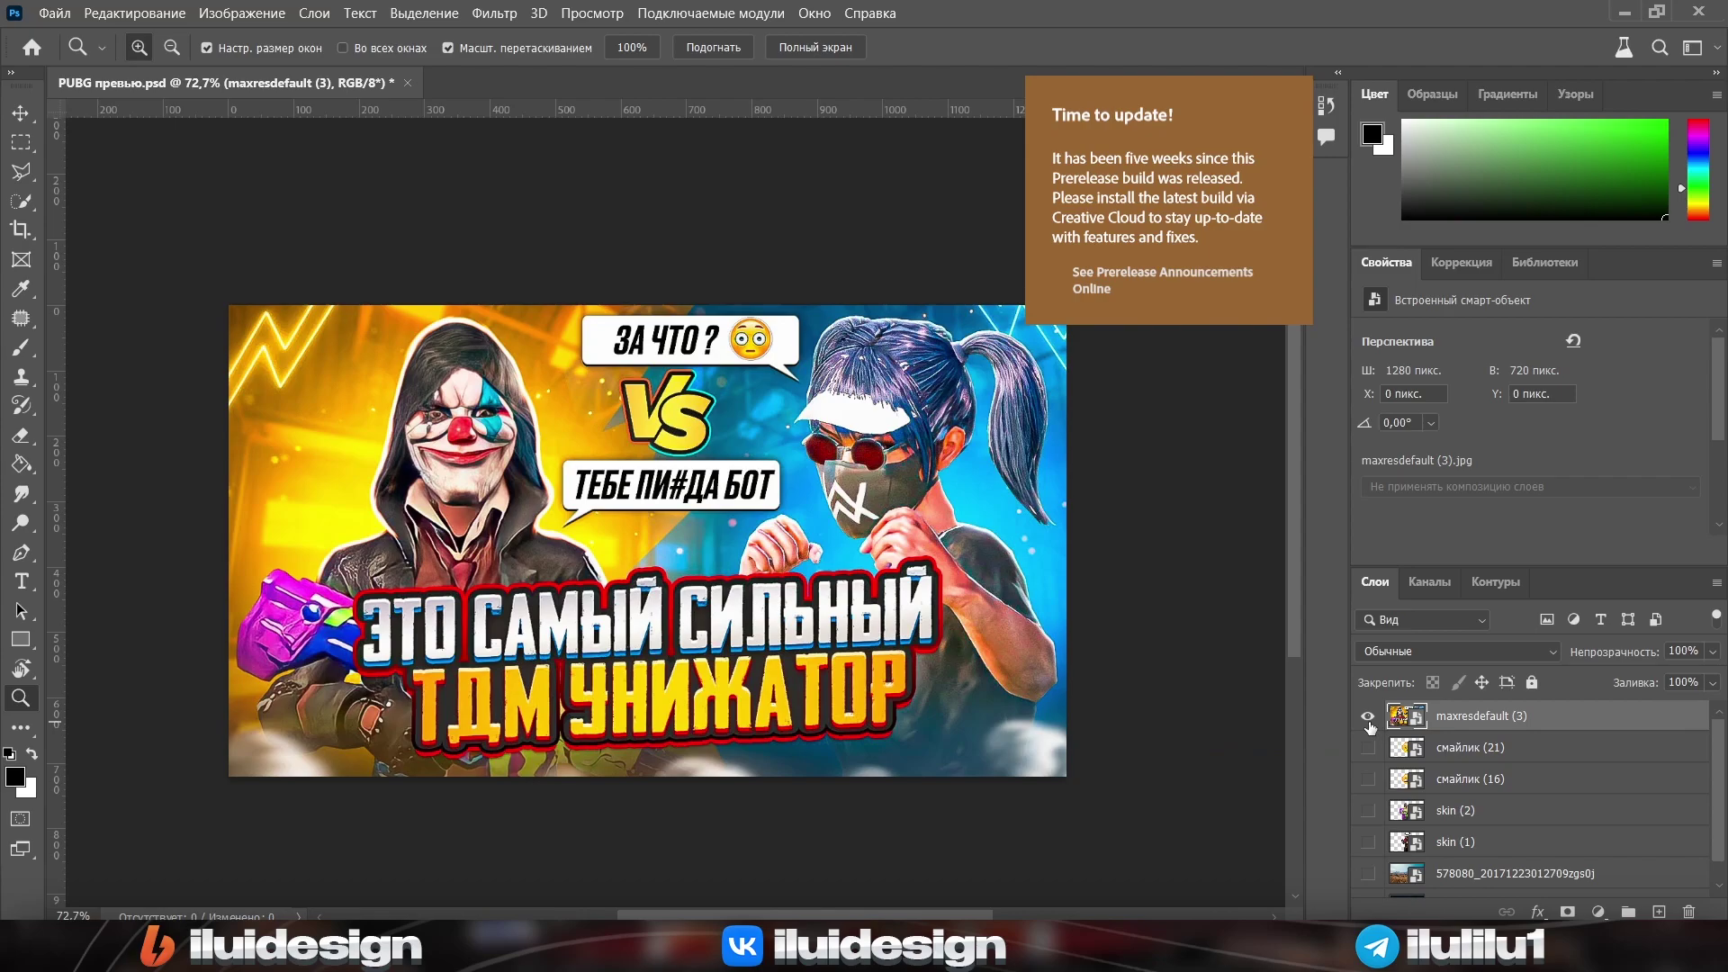
Hide the thumbnail, show the 578080 landscape and stretch it upward to fill the canvas
click(1367, 718)
click(1367, 851)
click(1476, 819)
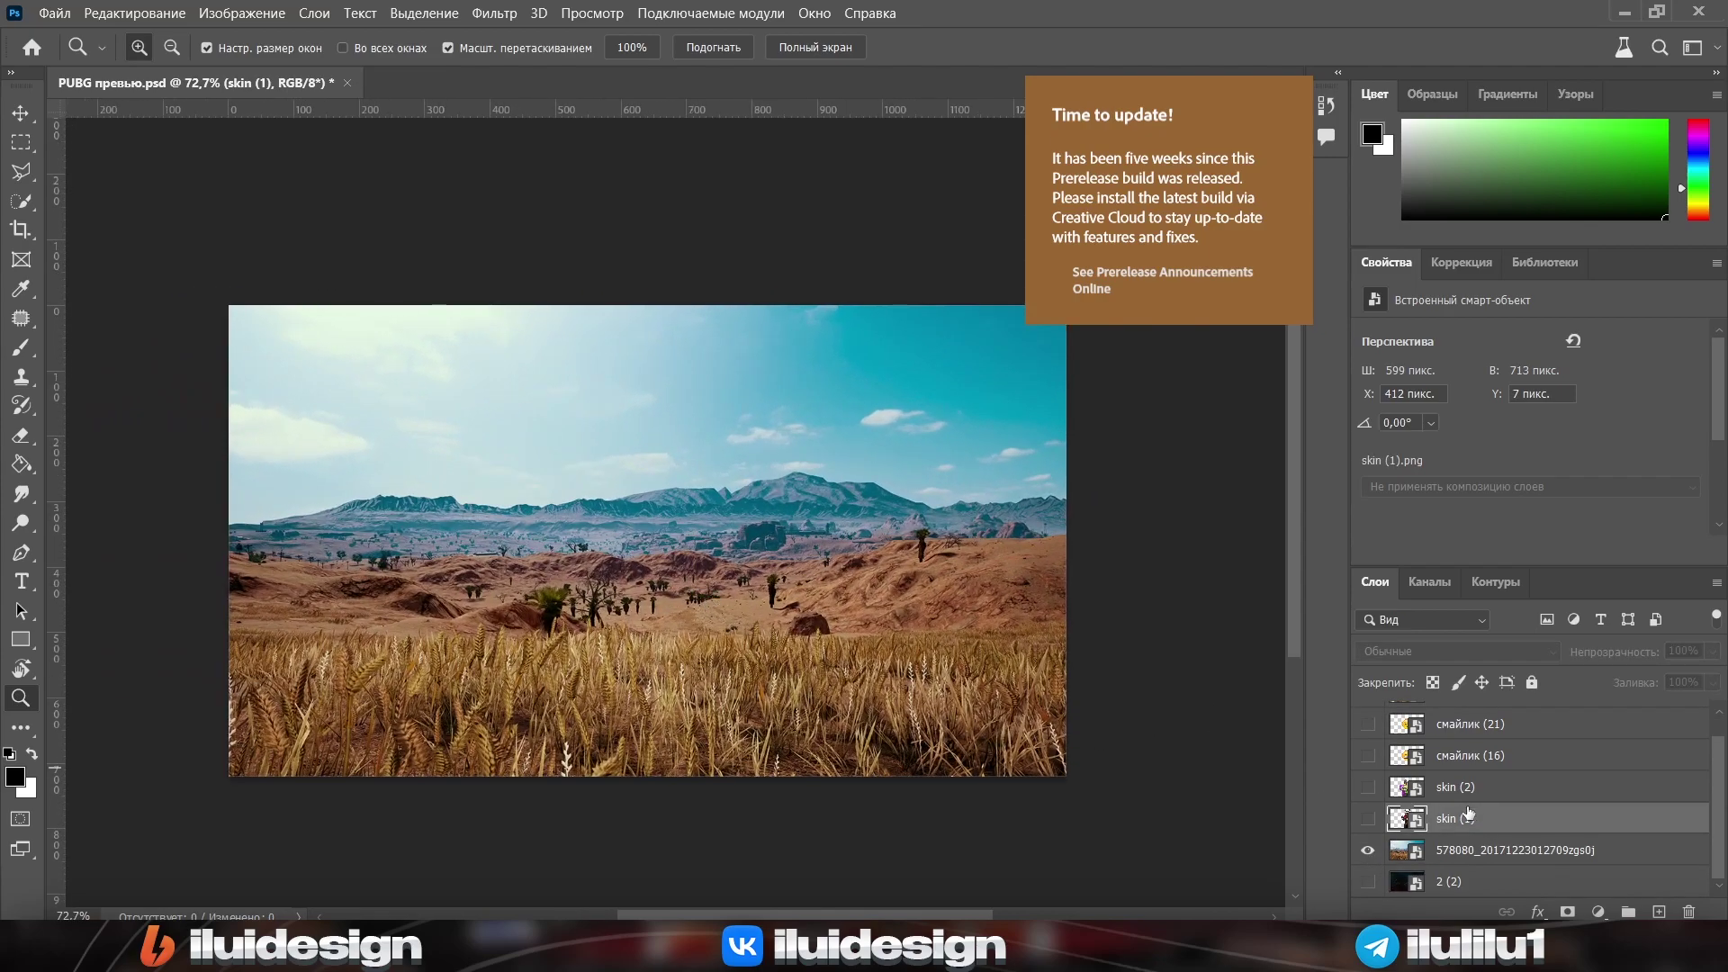
key(alt+bracketleft)
key(ctrl+t)
mouse_move(654, 556)
mouse_down()
mouse_move(625, 573)
mouse_move(661, 577)
mouse_up()
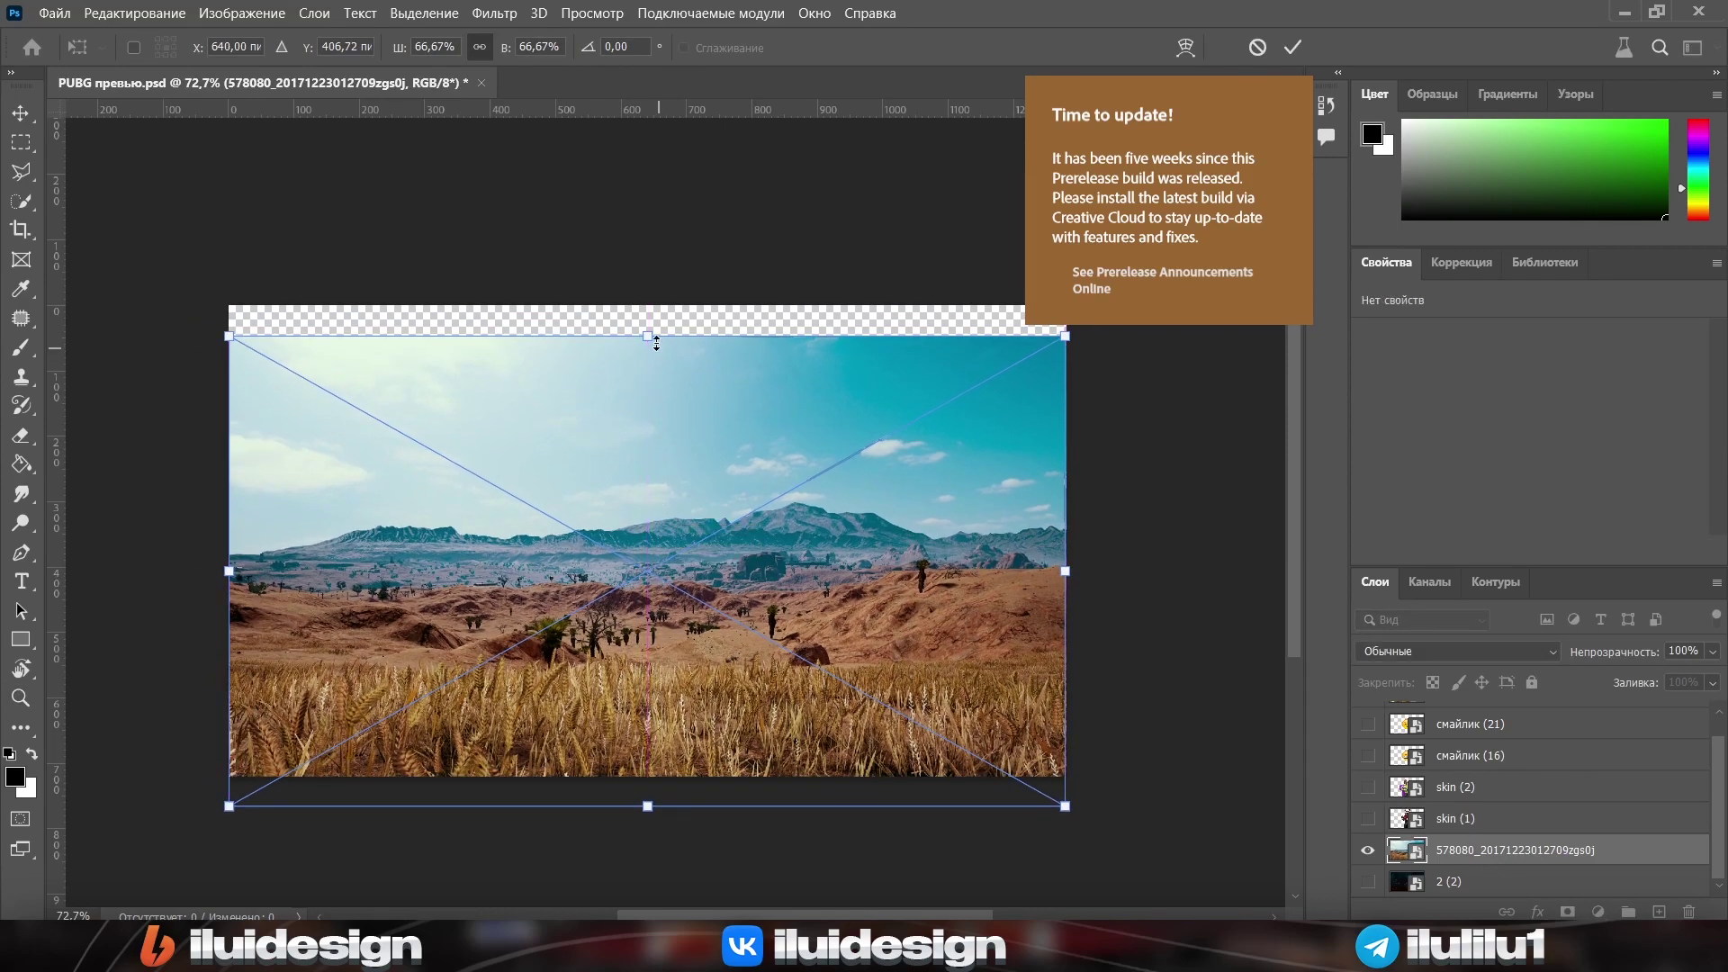
drag(647, 340, 648, 284)
key(Return)
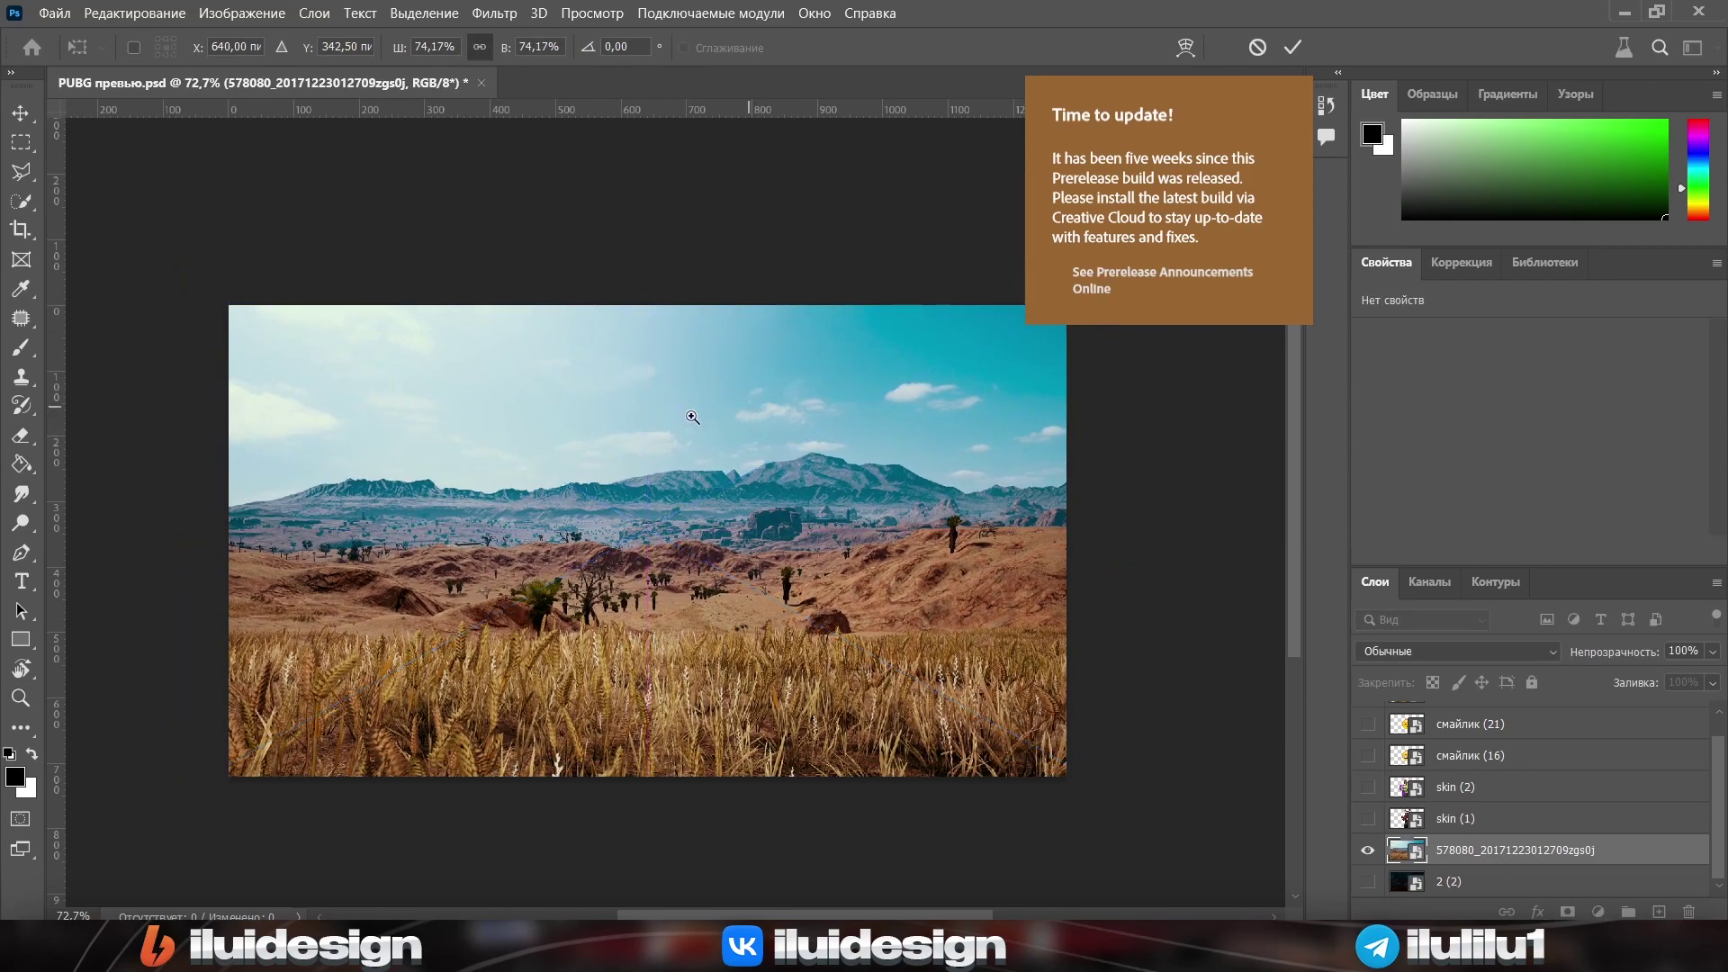
Show the panda character over the landscape and briefly compare against the finished thumbnail
key(z)
click(703, 845)
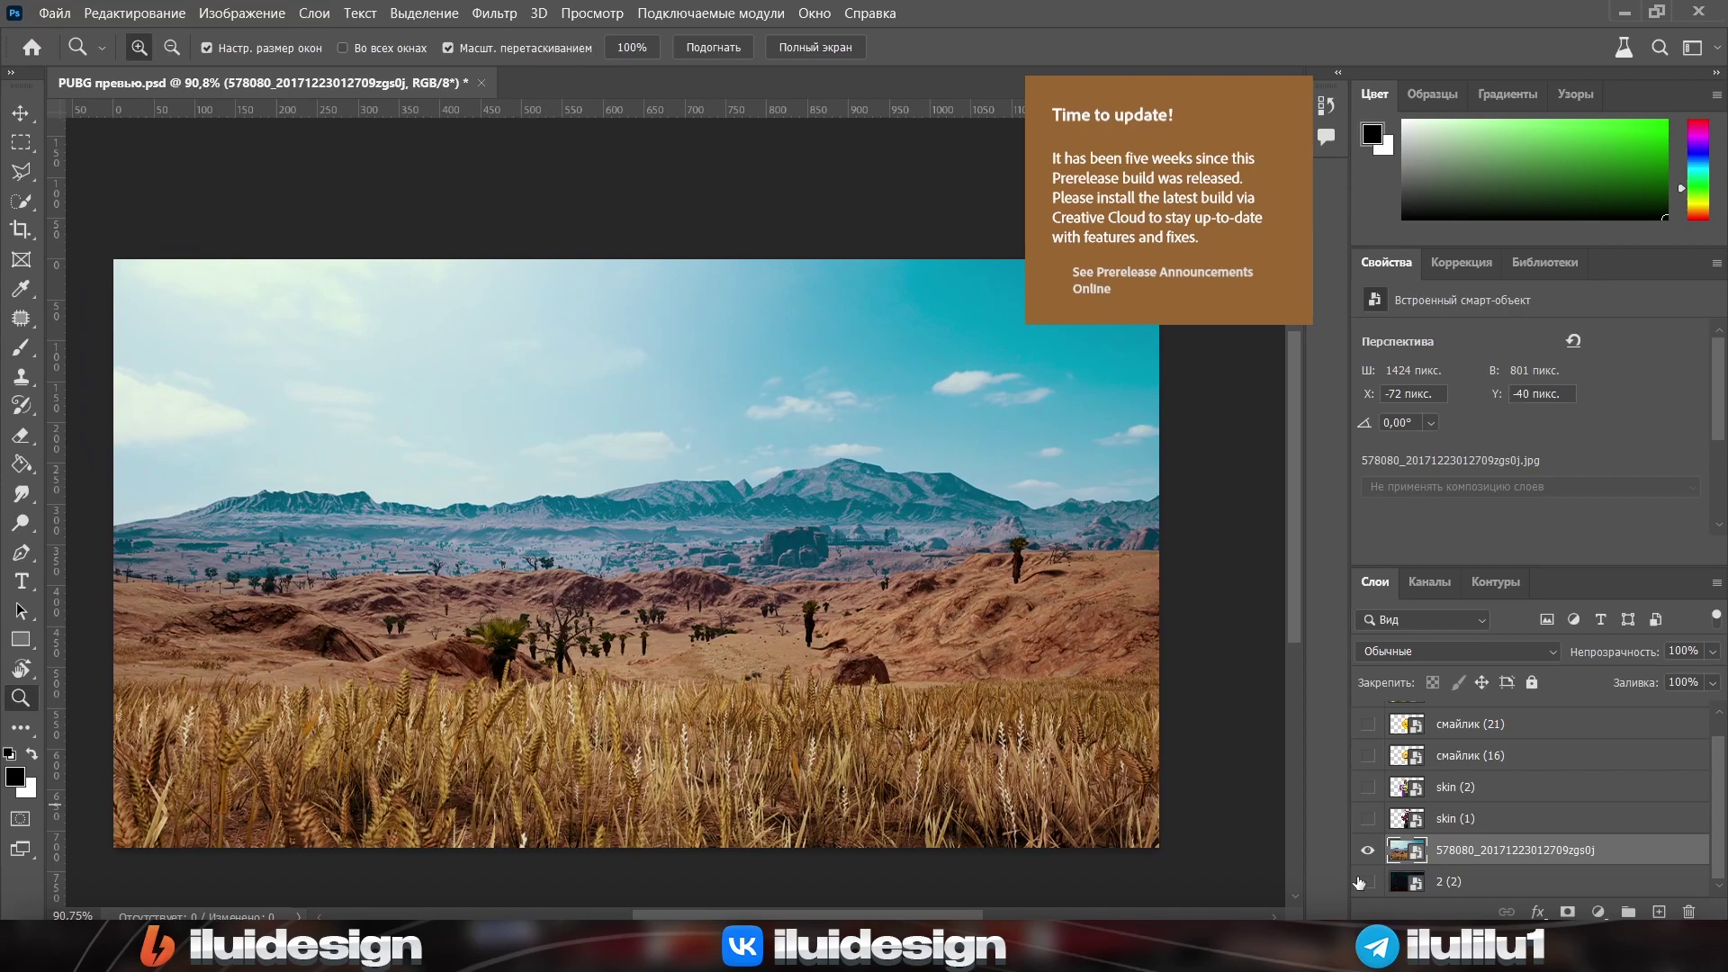
click(1369, 819)
scroll(1429, 822, up, 1)
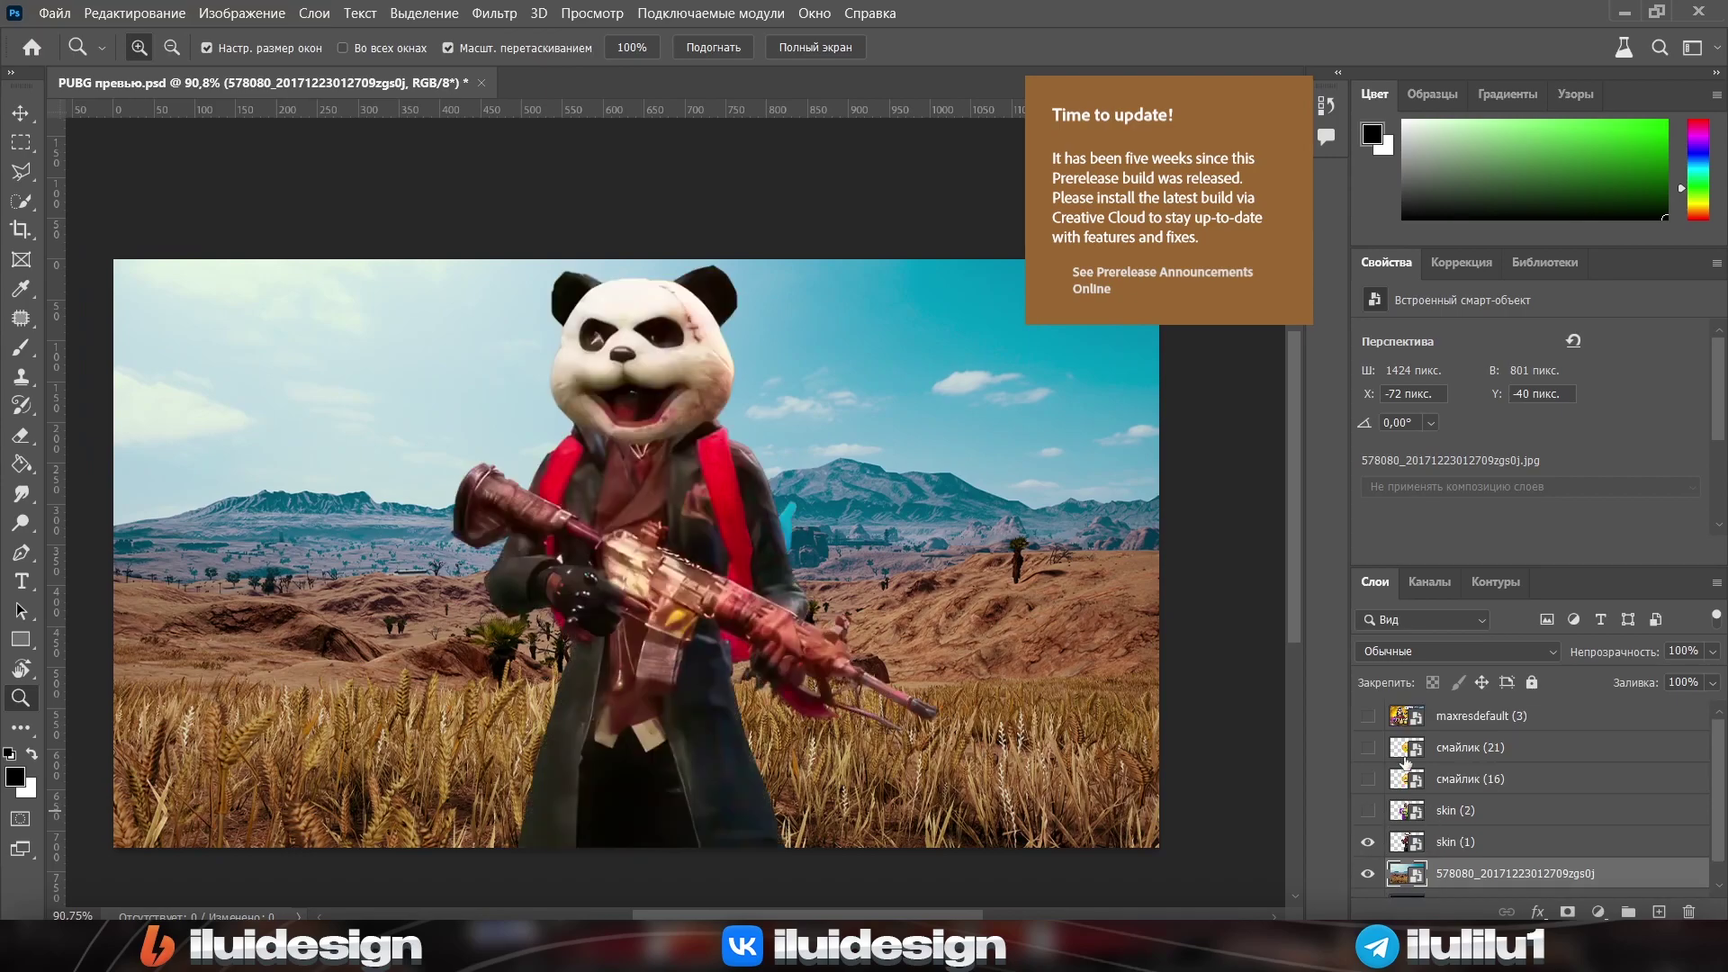
click(1370, 717)
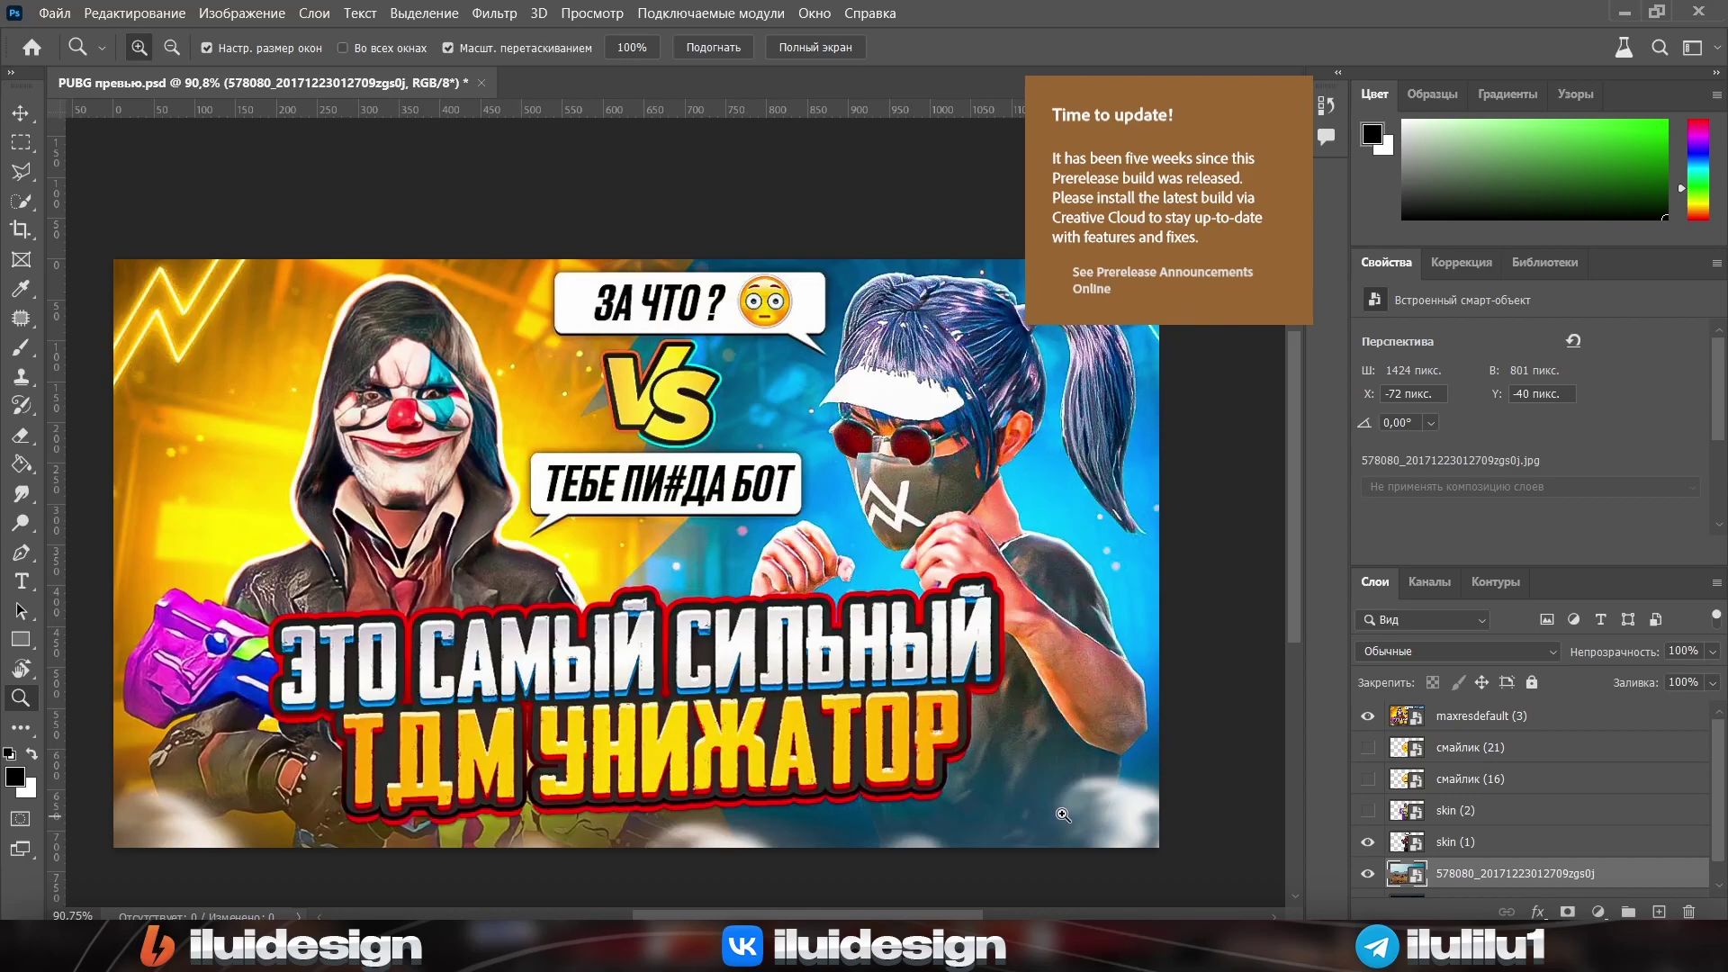
click(1368, 716)
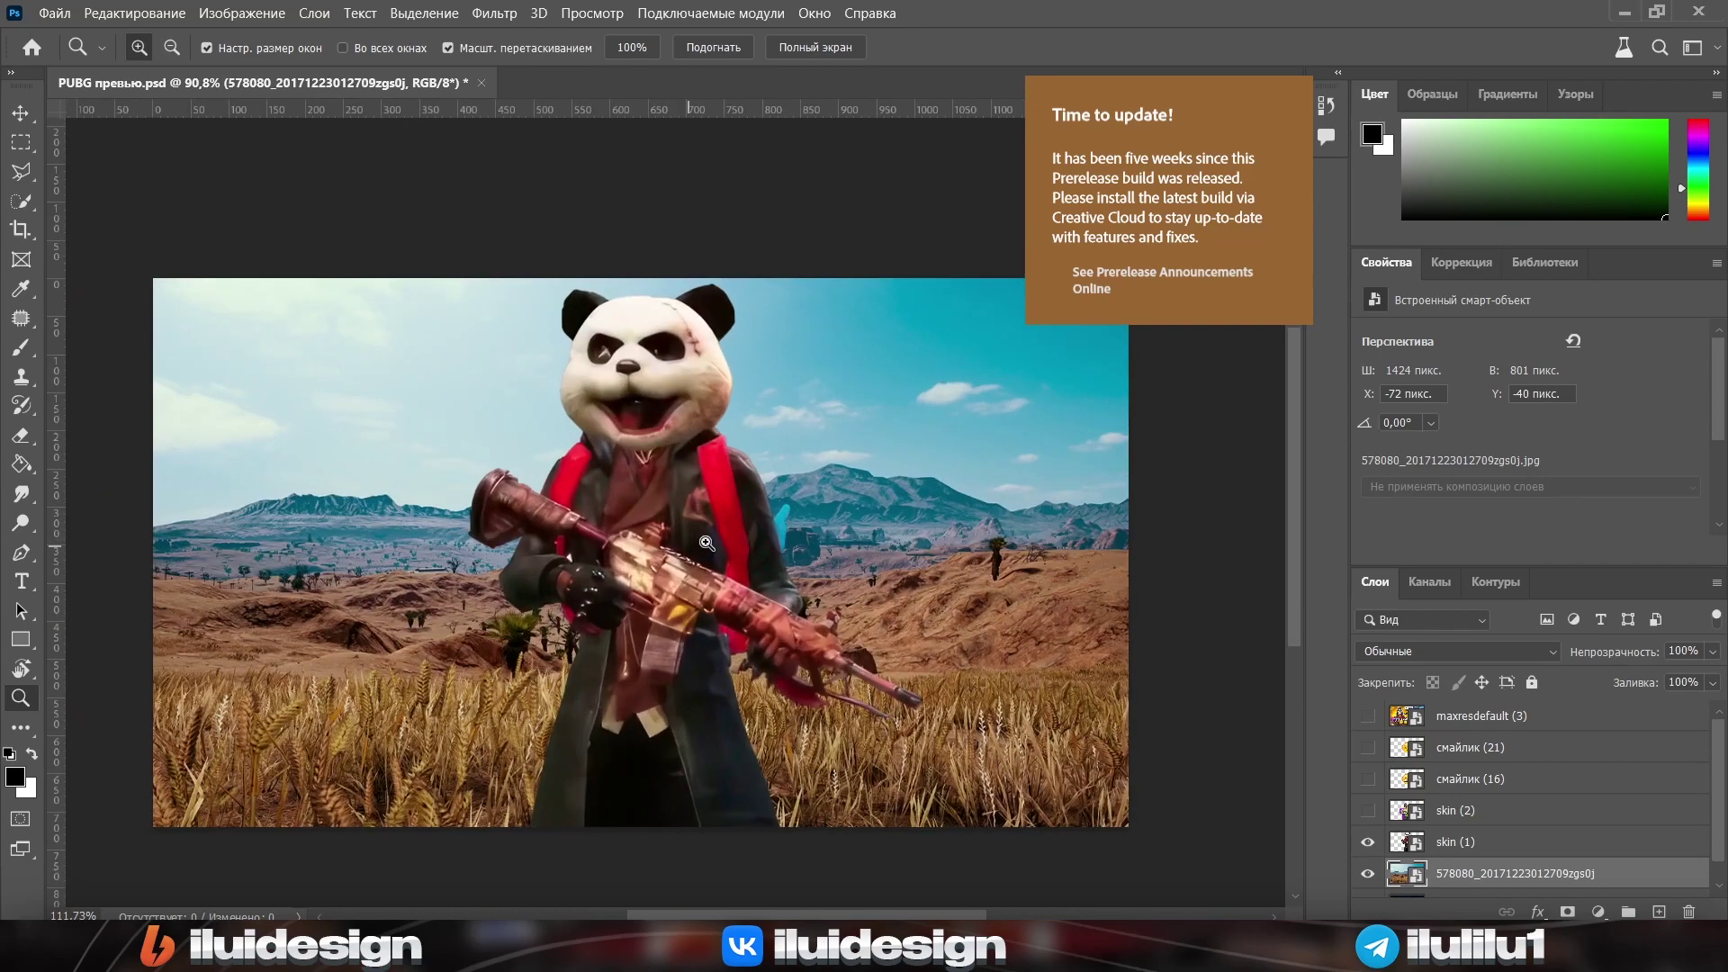
Shift the panda to the right and add a vertical centre guide at 640 px
mouse_move(792, 621)
mouse_down()
mouse_move(840, 621)
mouse_move(662, 579)
mouse_move(975, 579)
mouse_up()
key(alt+bracketright)
key(ctrl+t)
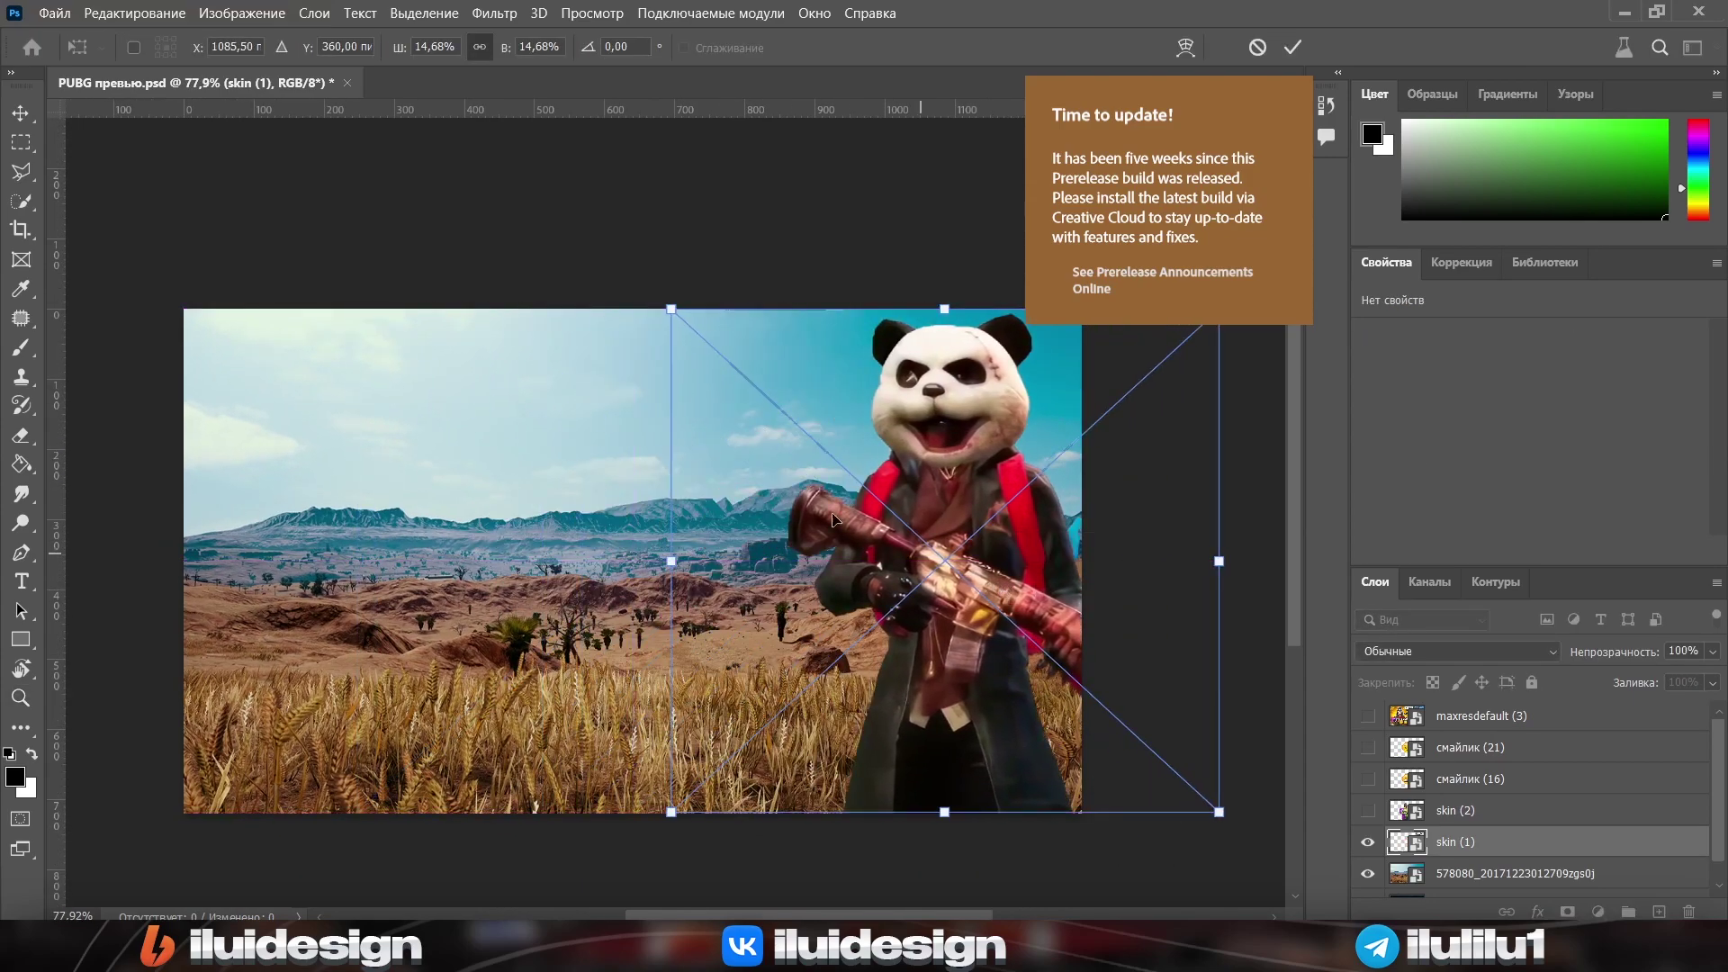
key(Return)
key(v)
drag(68, 324, 636, 382)
scroll(846, 501, down, 3)
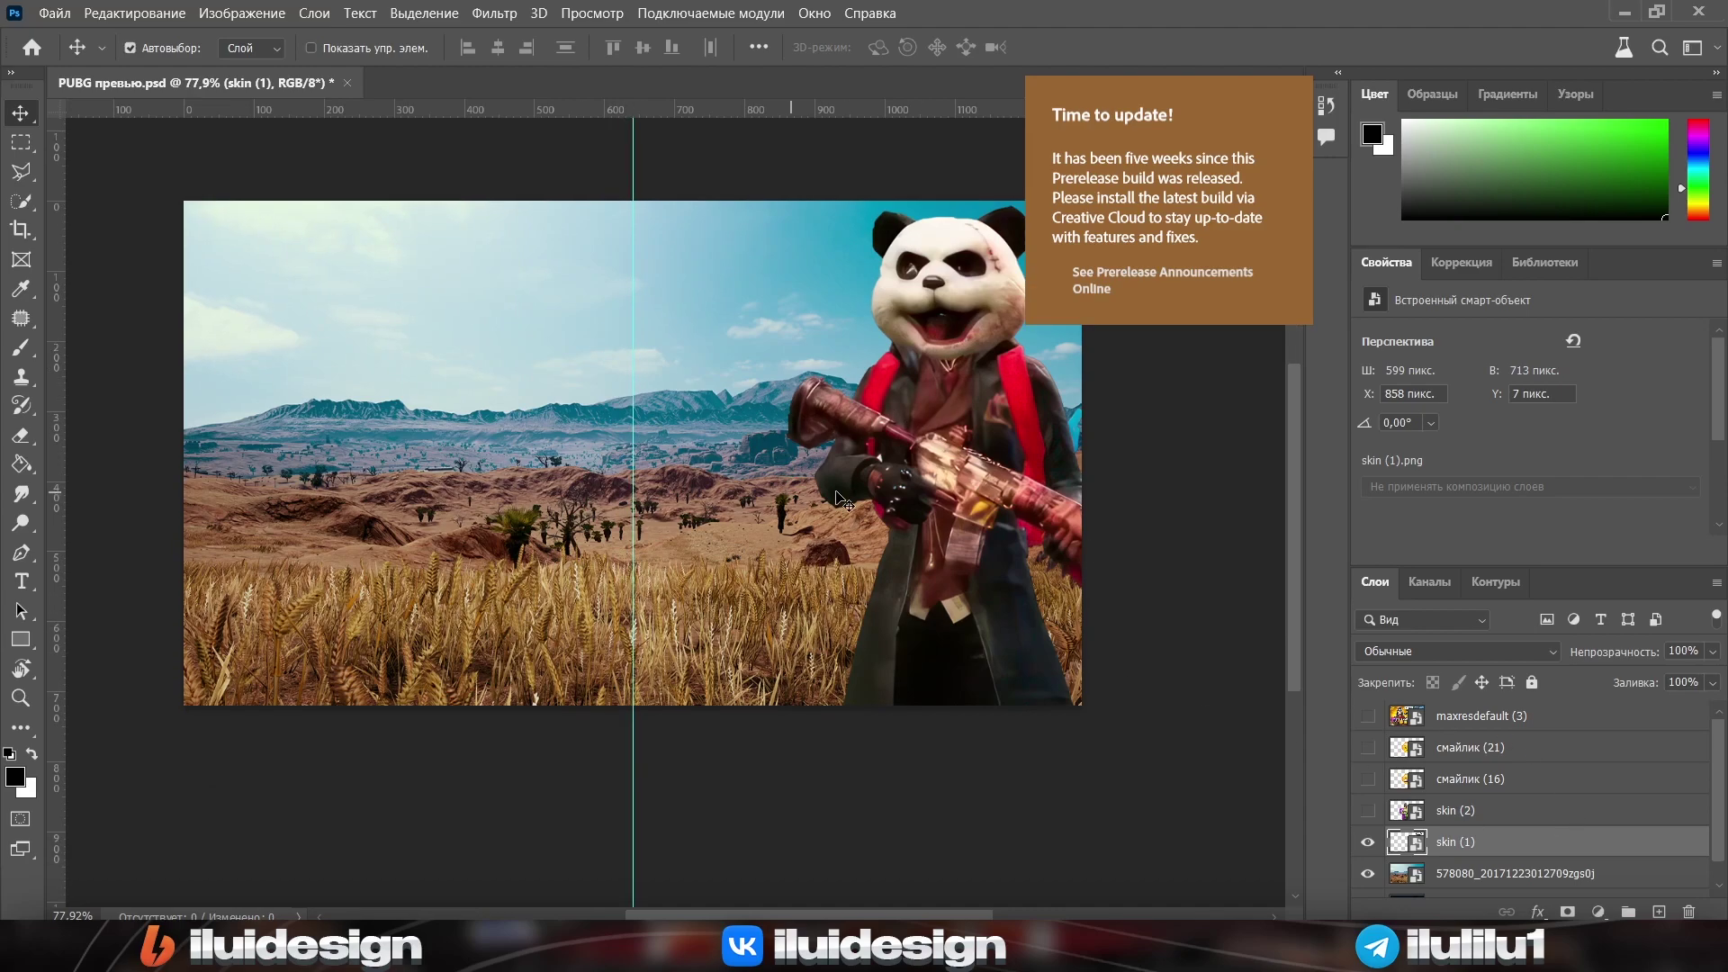
Enlarge the panda and move it left toward the centre guide
key(ctrl+t)
key(Escape)
key(ctrl+t)
drag(945, 715, 927, 887)
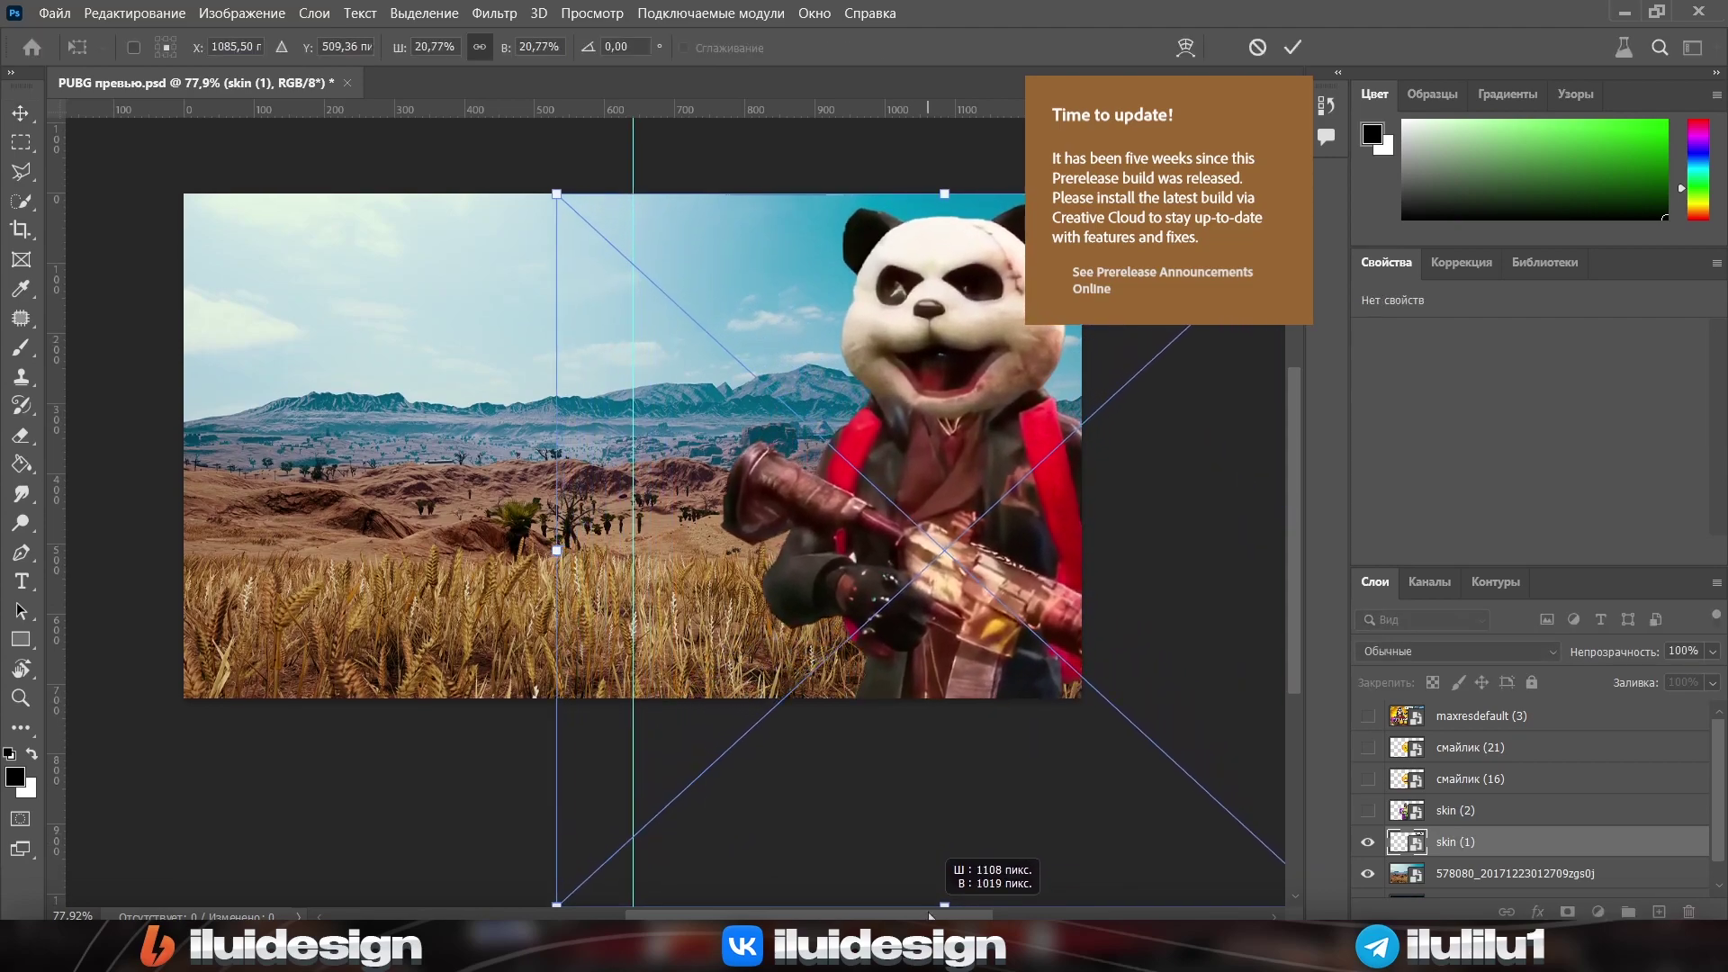
drag(1113, 662, 1035, 662)
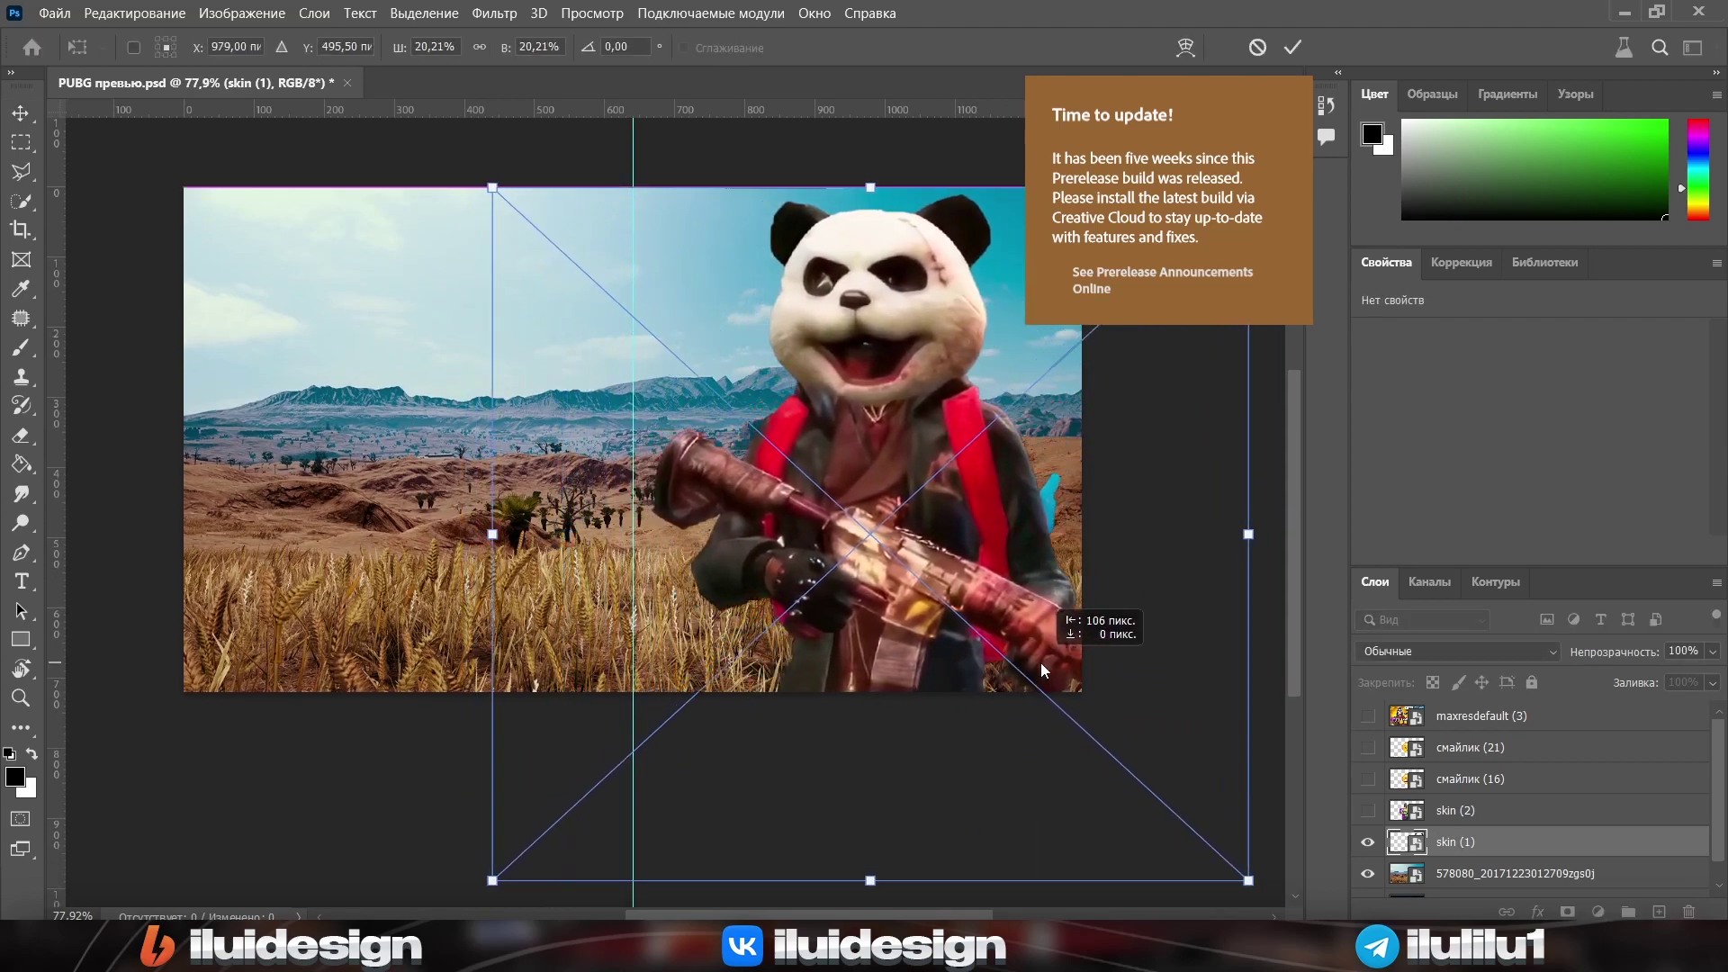
key(Return)
scroll(1037, 668, down, 2)
Show the purple-jacket character, move it into the left half and enlarge it
click(1367, 810)
click(1456, 810)
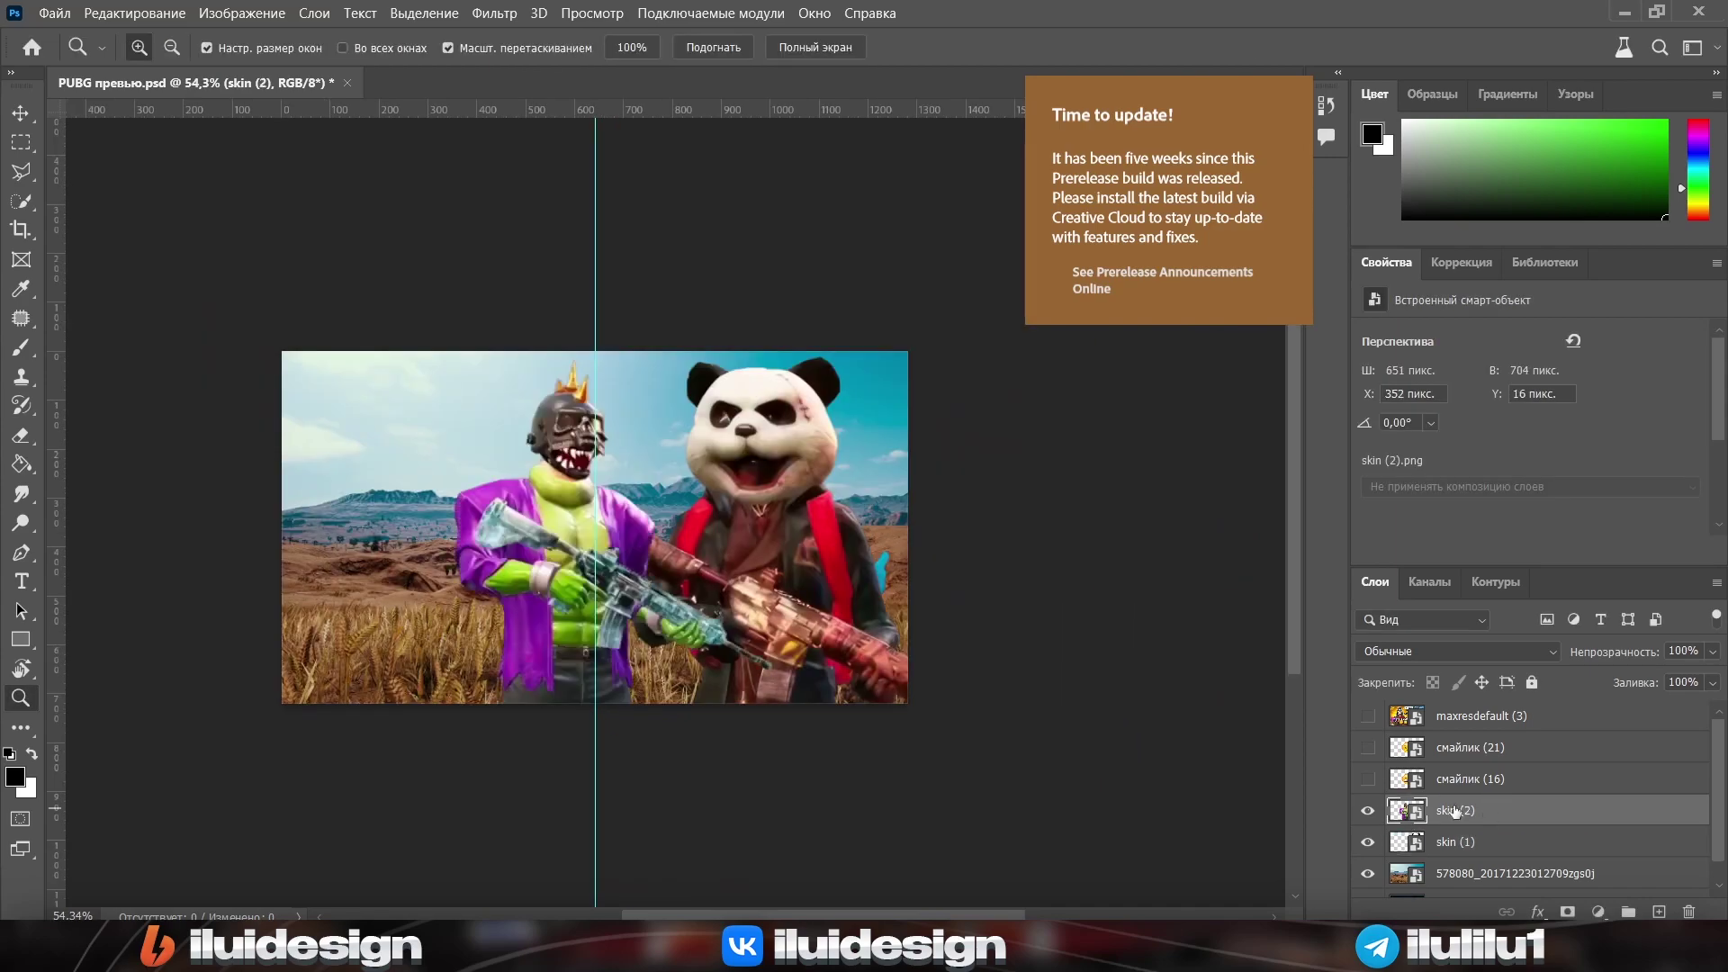
key(ctrl+t)
drag(643, 540, 518, 540)
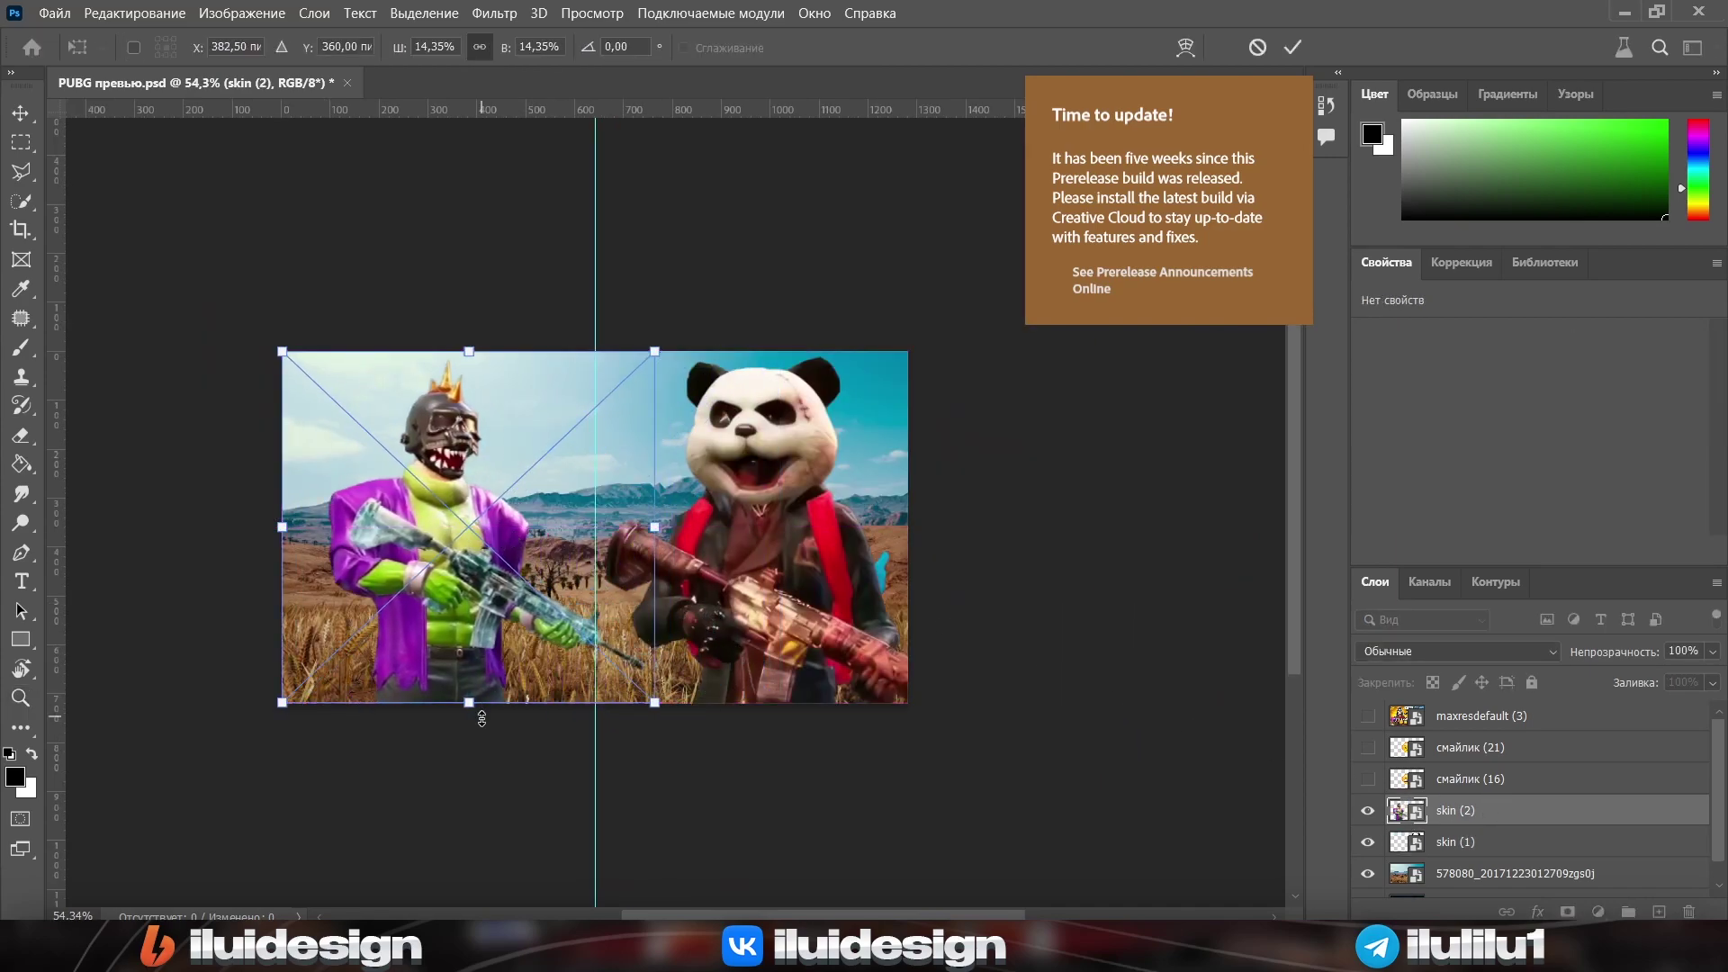
mouse_move(482, 702)
mouse_down()
mouse_move(499, 862)
mouse_move(564, 737)
mouse_up()
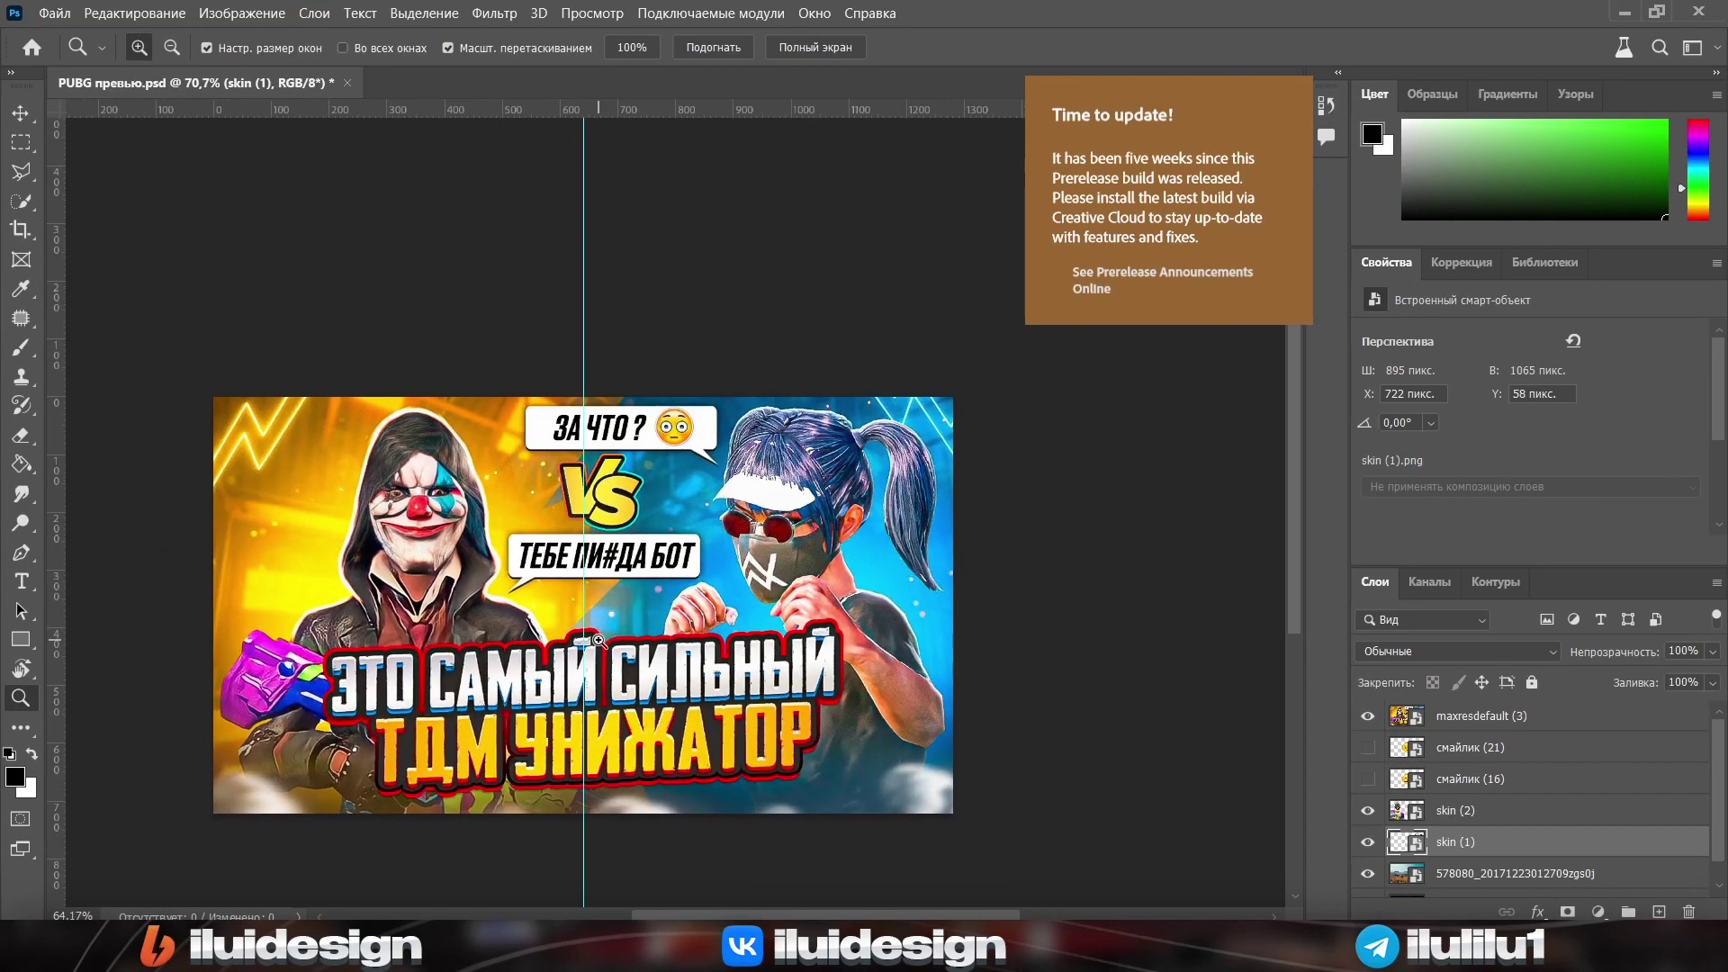
click(1368, 716)
scroll(1518, 876, down, 1)
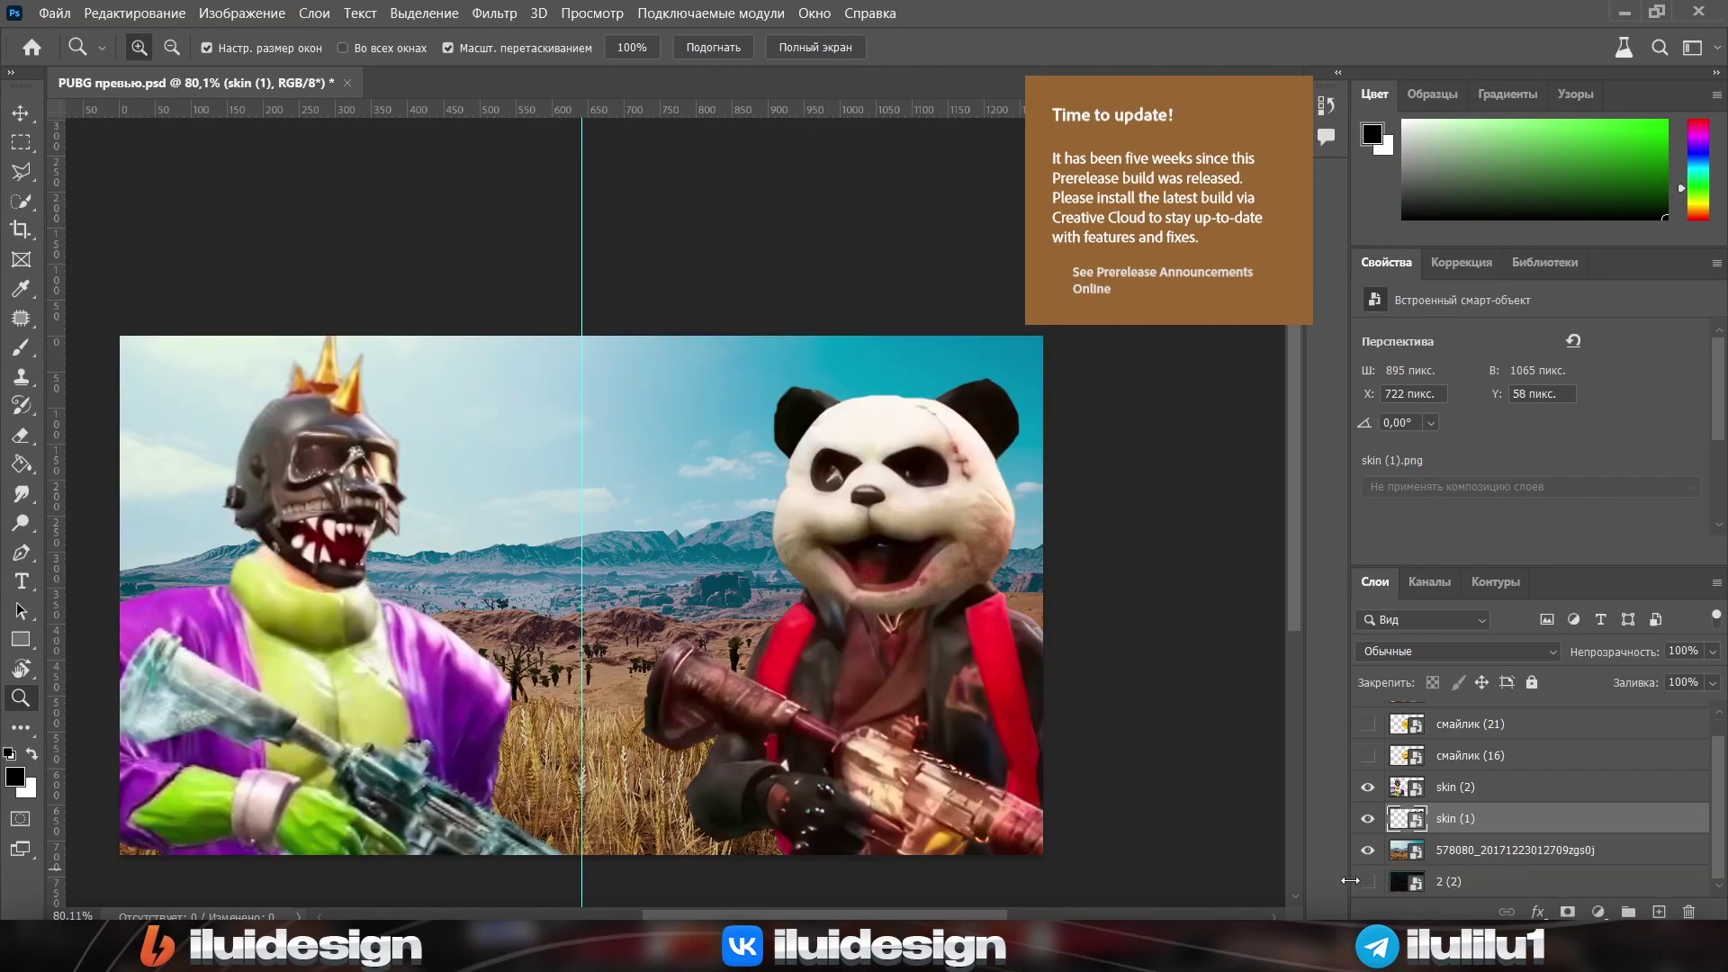
Move the sparks layer 2 (2) above the landscape and scale it to cover the canvas
drag(1440, 881, 1441, 846)
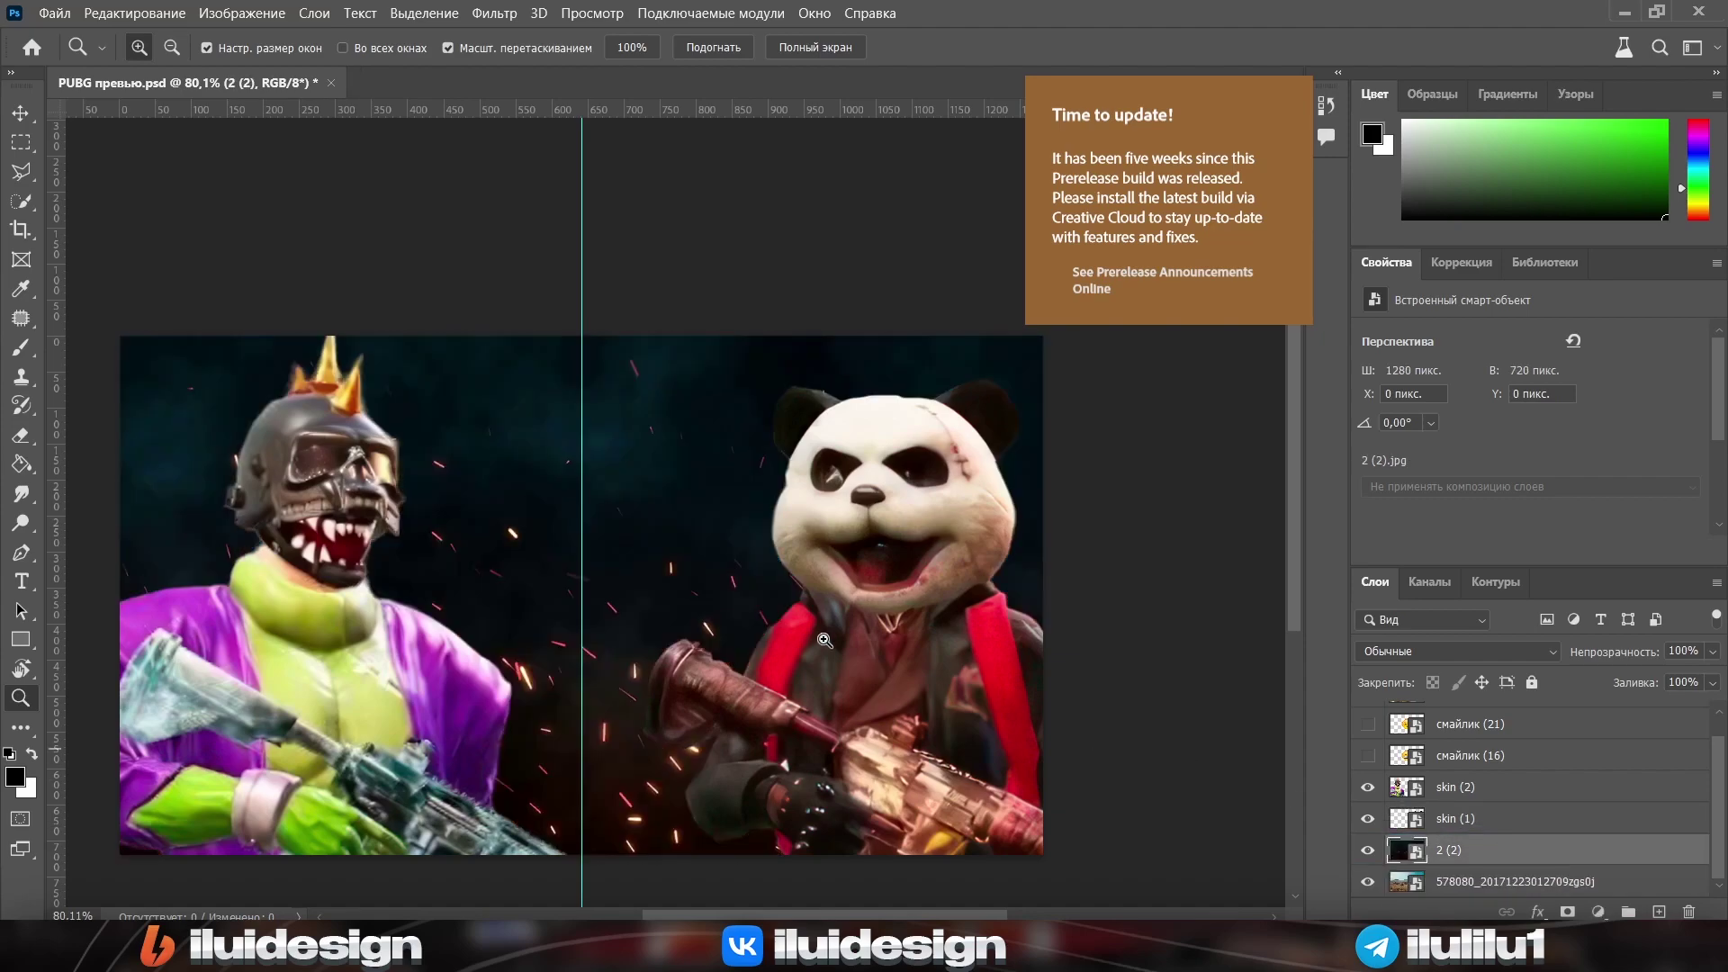
drag(864, 684, 804, 684)
key(ctrl+t)
drag(634, 420, 658, 345)
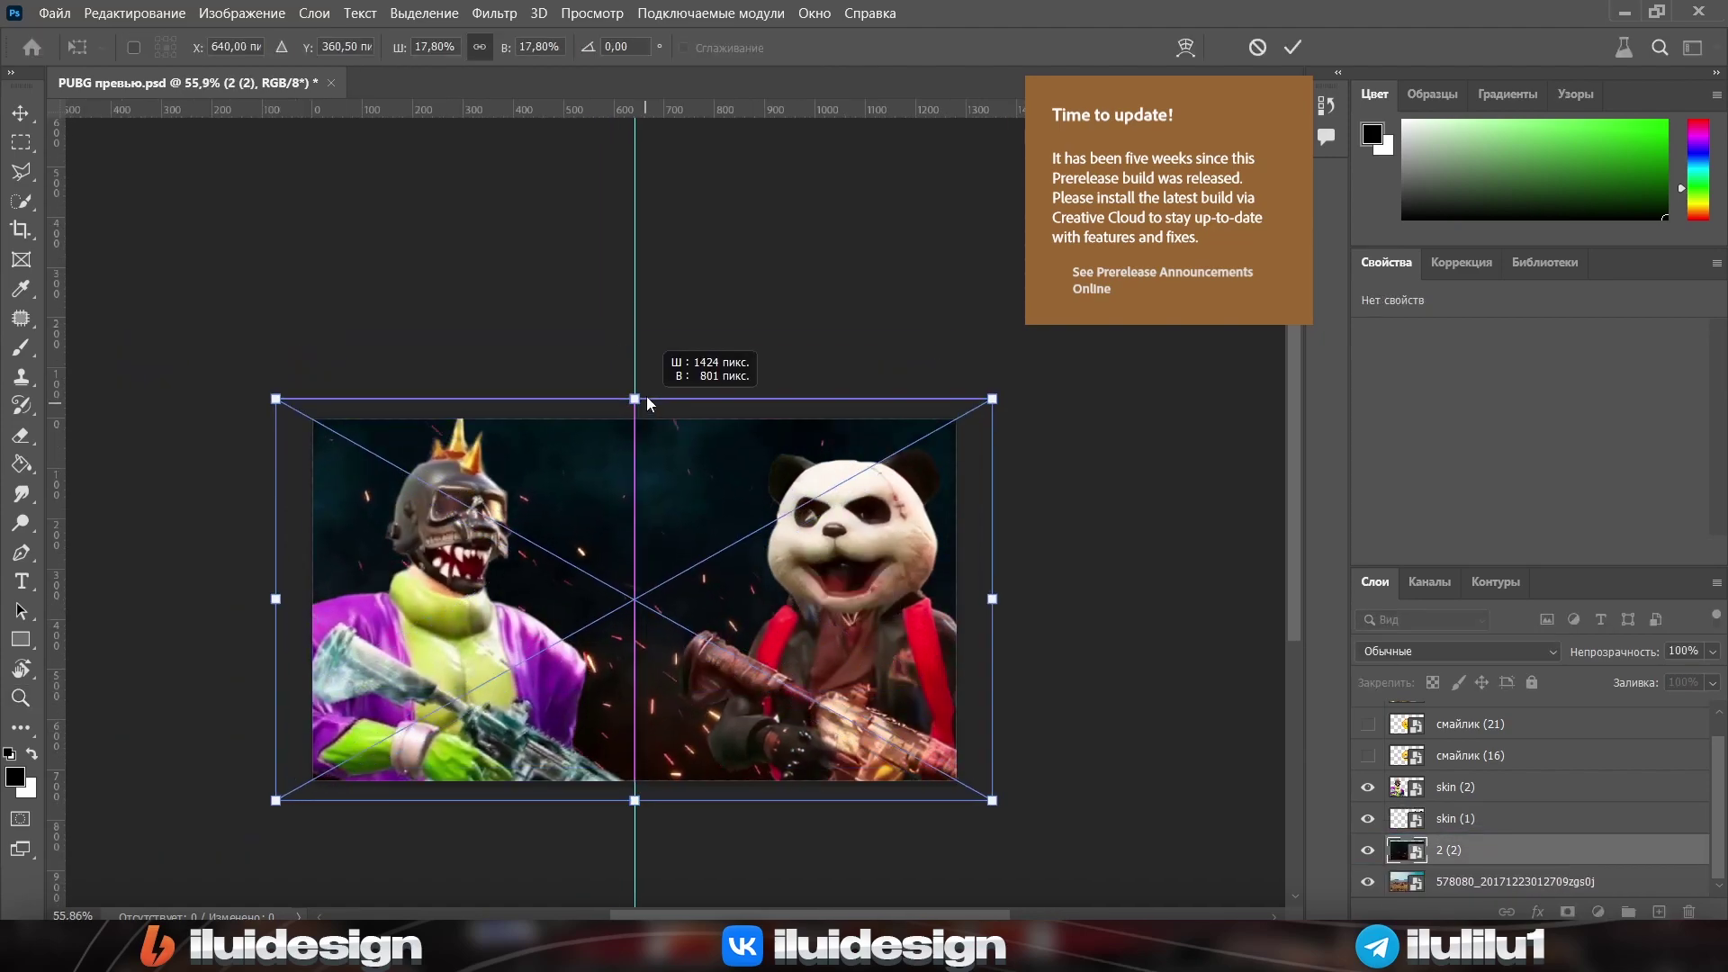
key(Return)
Set the sparks layer's blend mode to Экран (Screen)
key(z)
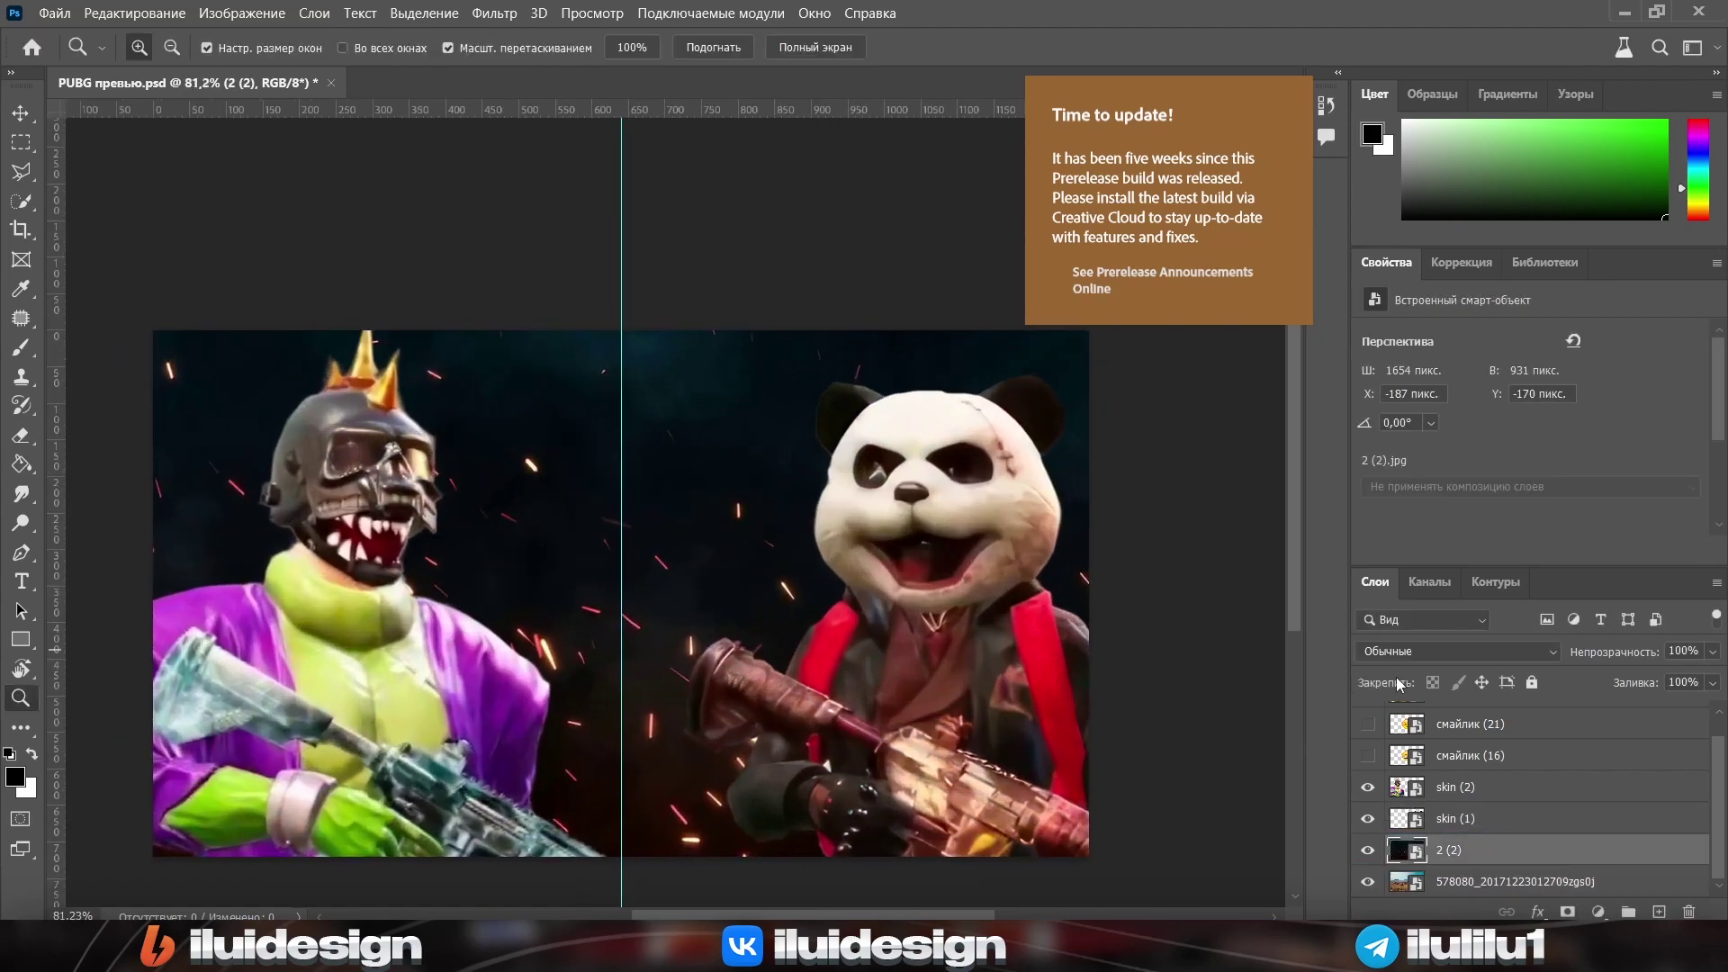
click(1418, 648)
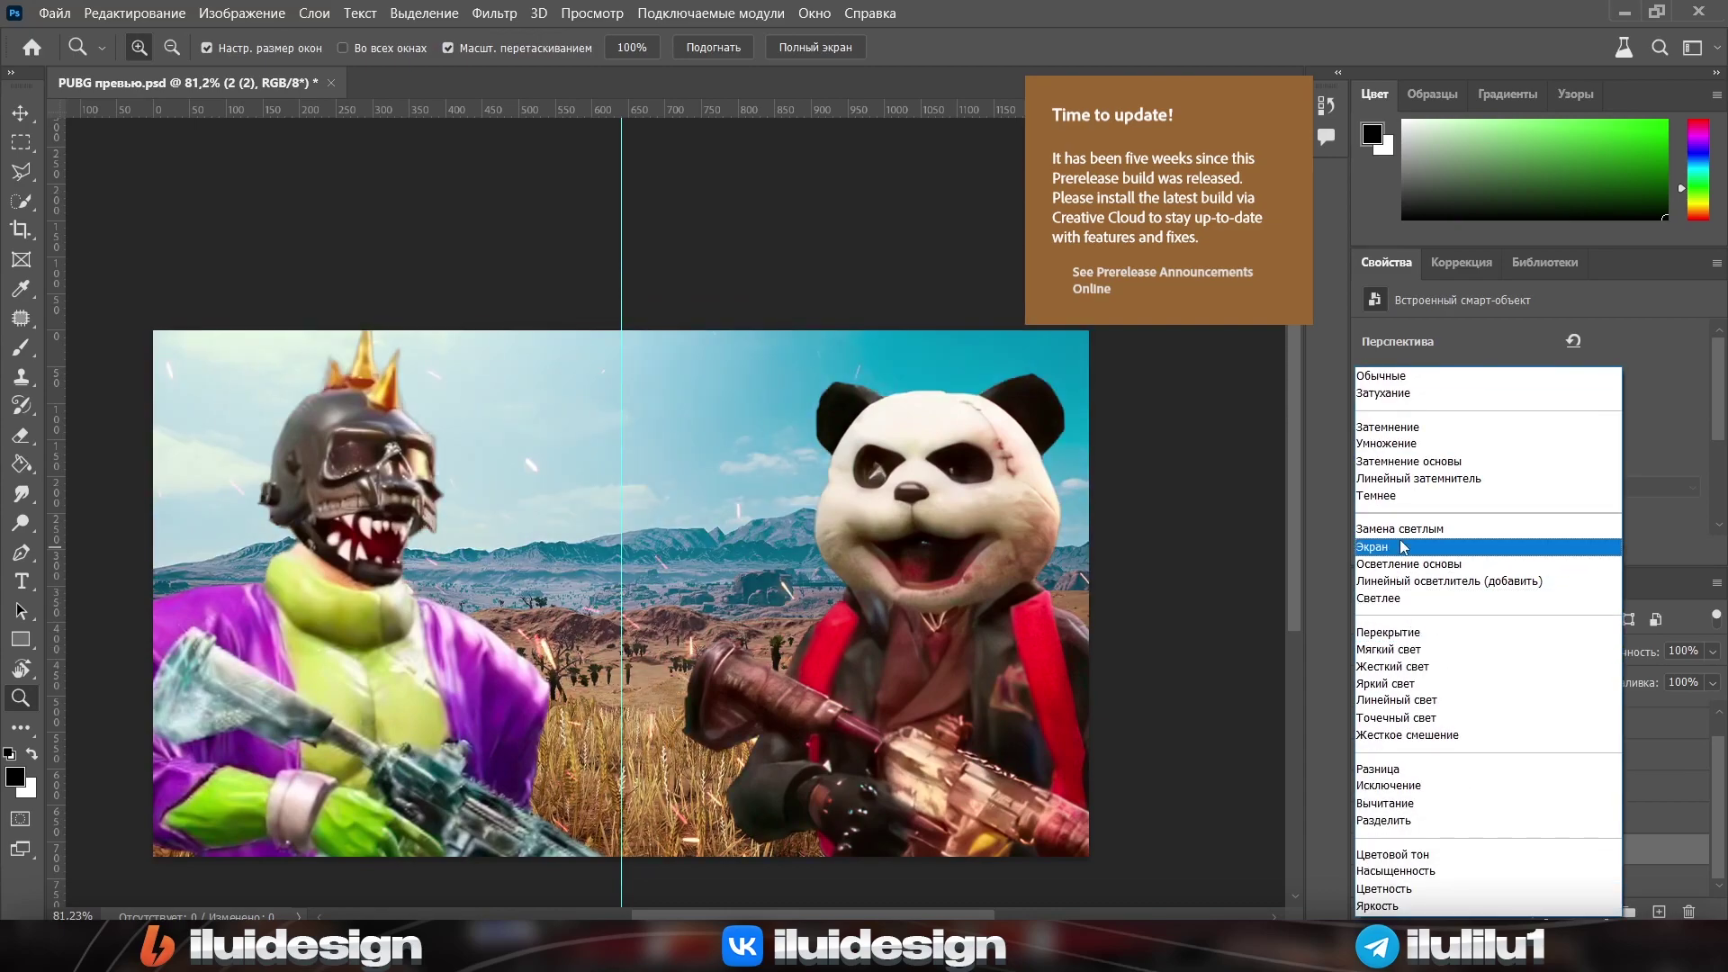
click(1402, 546)
mouse_move(646, 649)
mouse_down()
mouse_move(584, 660)
mouse_move(673, 640)
mouse_up()
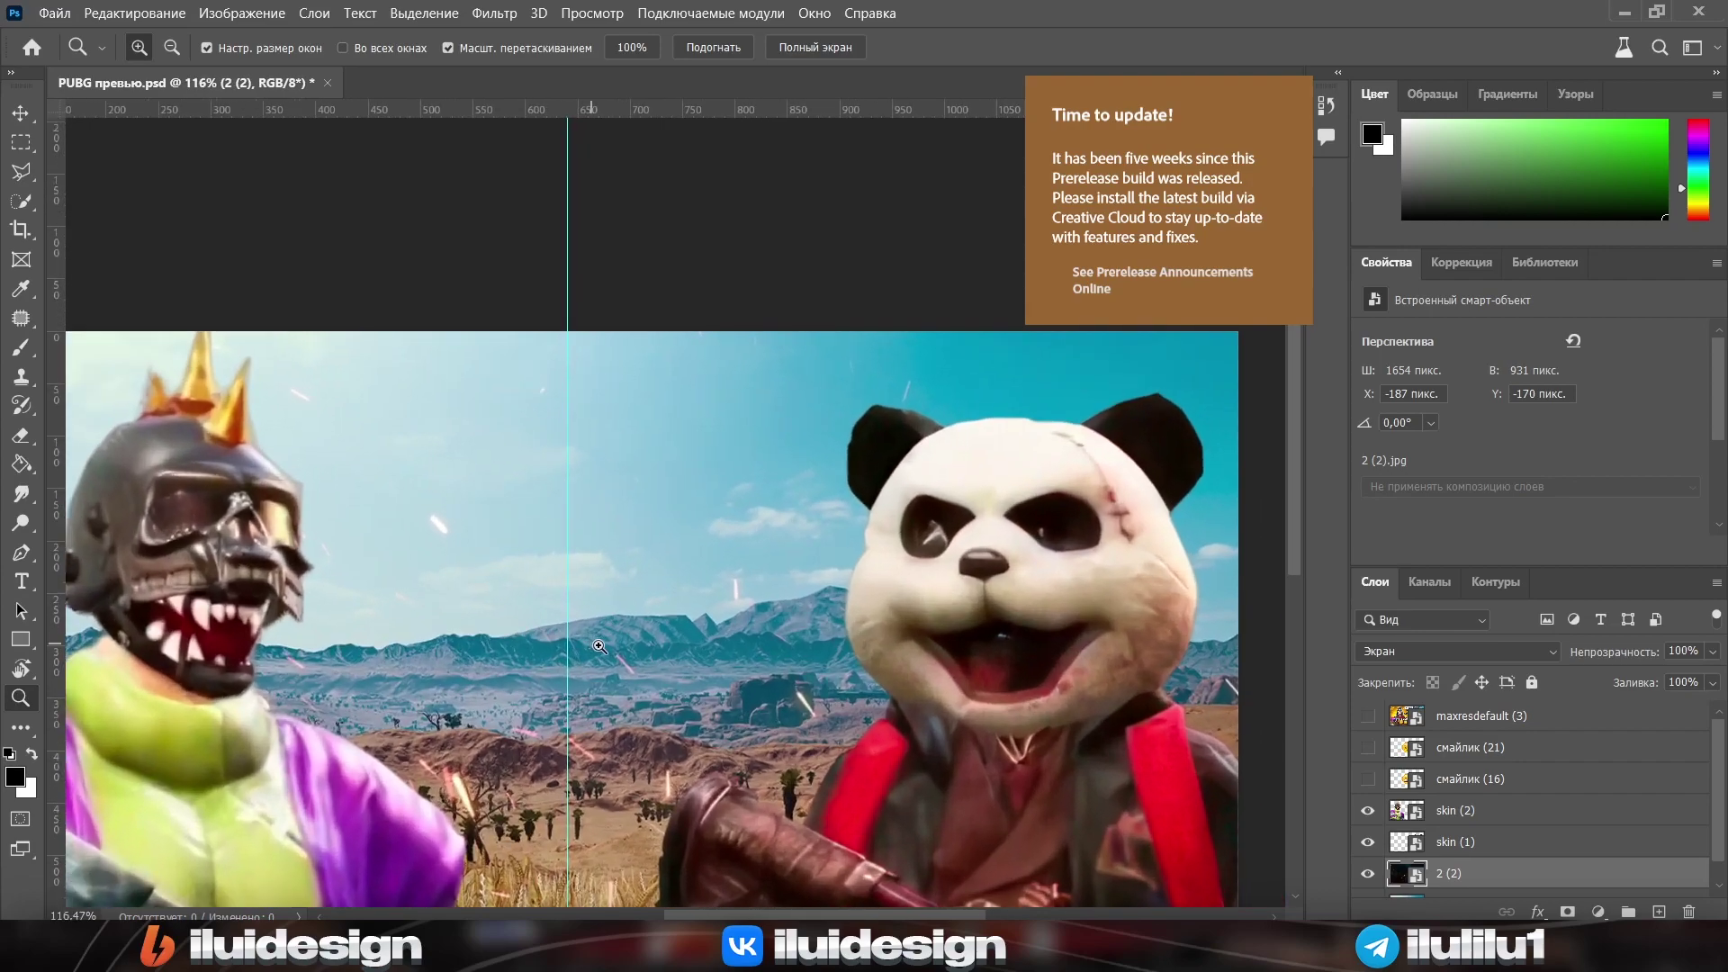
On a new top layer, draw a white rectangle between the skins with 50 px corner radius
click(1589, 724)
click(1659, 912)
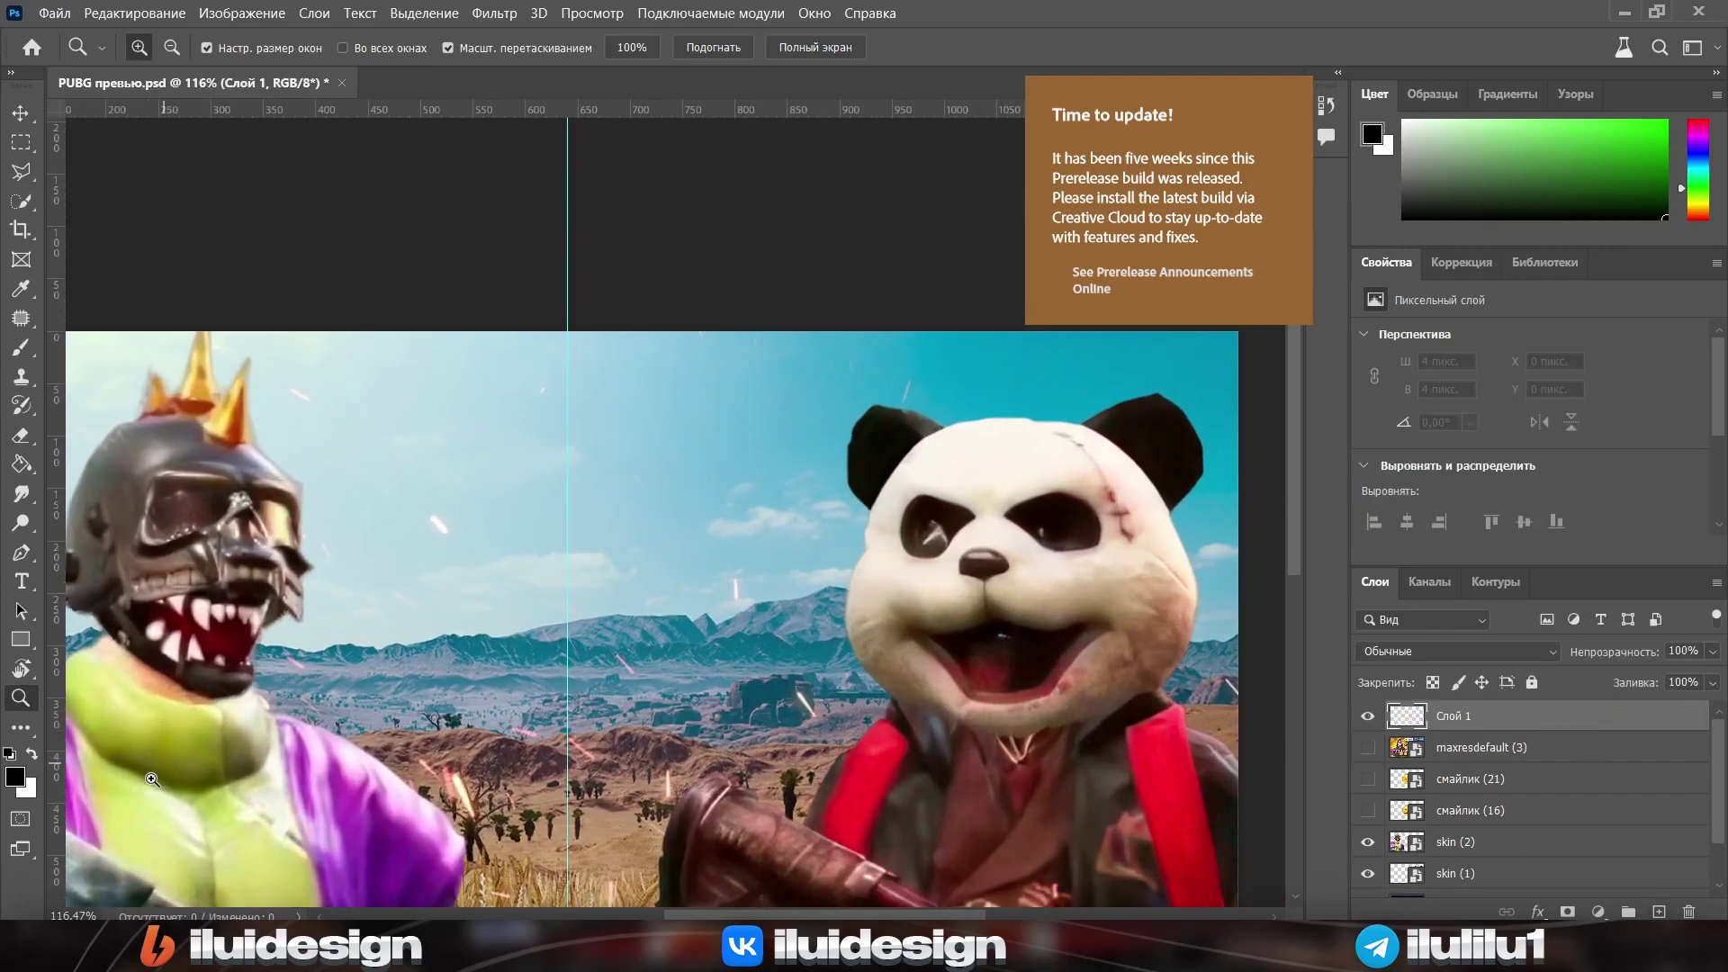
click(32, 754)
click(22, 640)
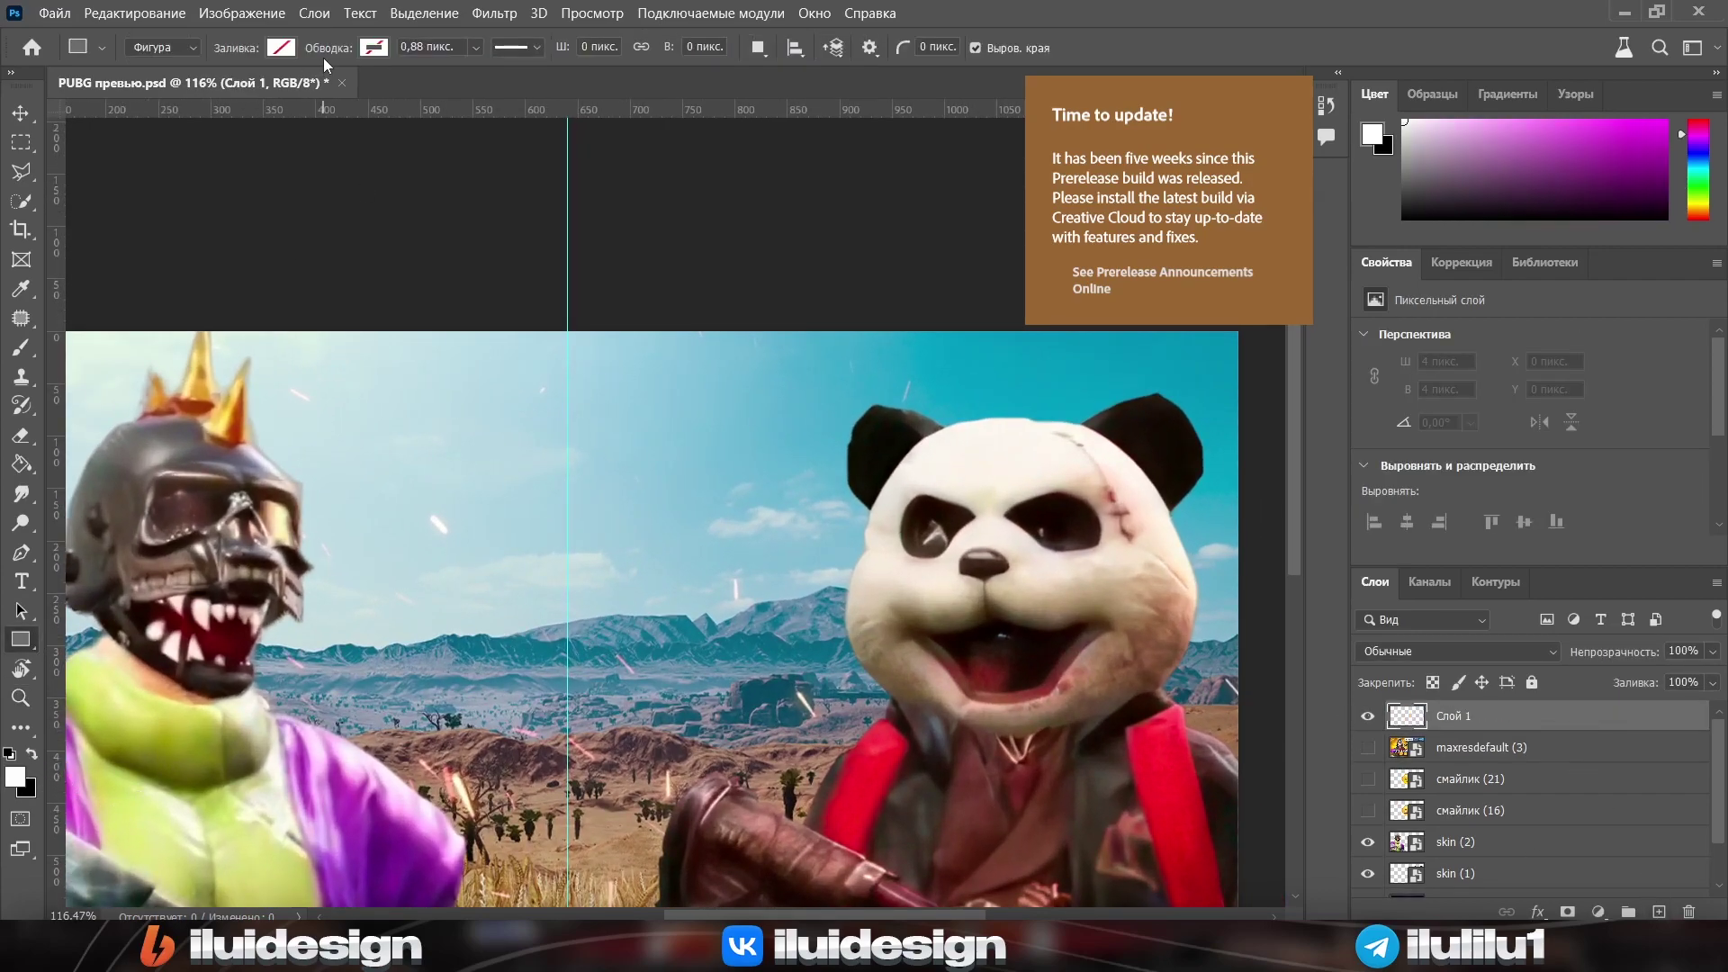
click(285, 50)
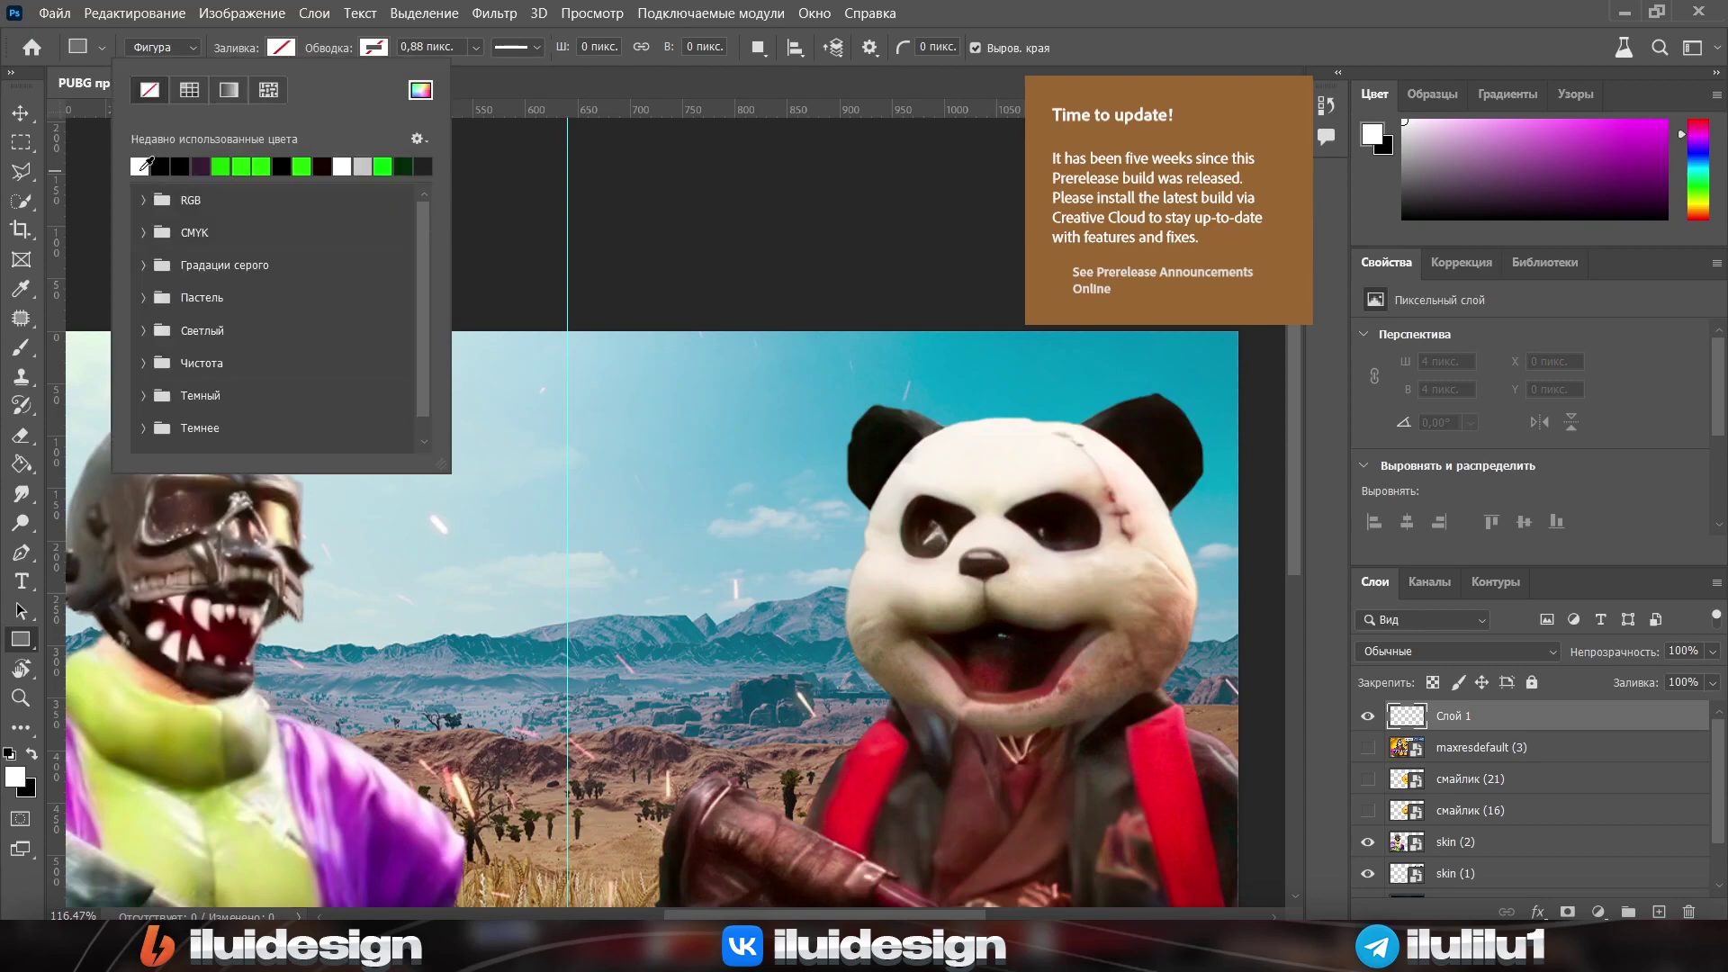
drag(363, 491, 770, 599)
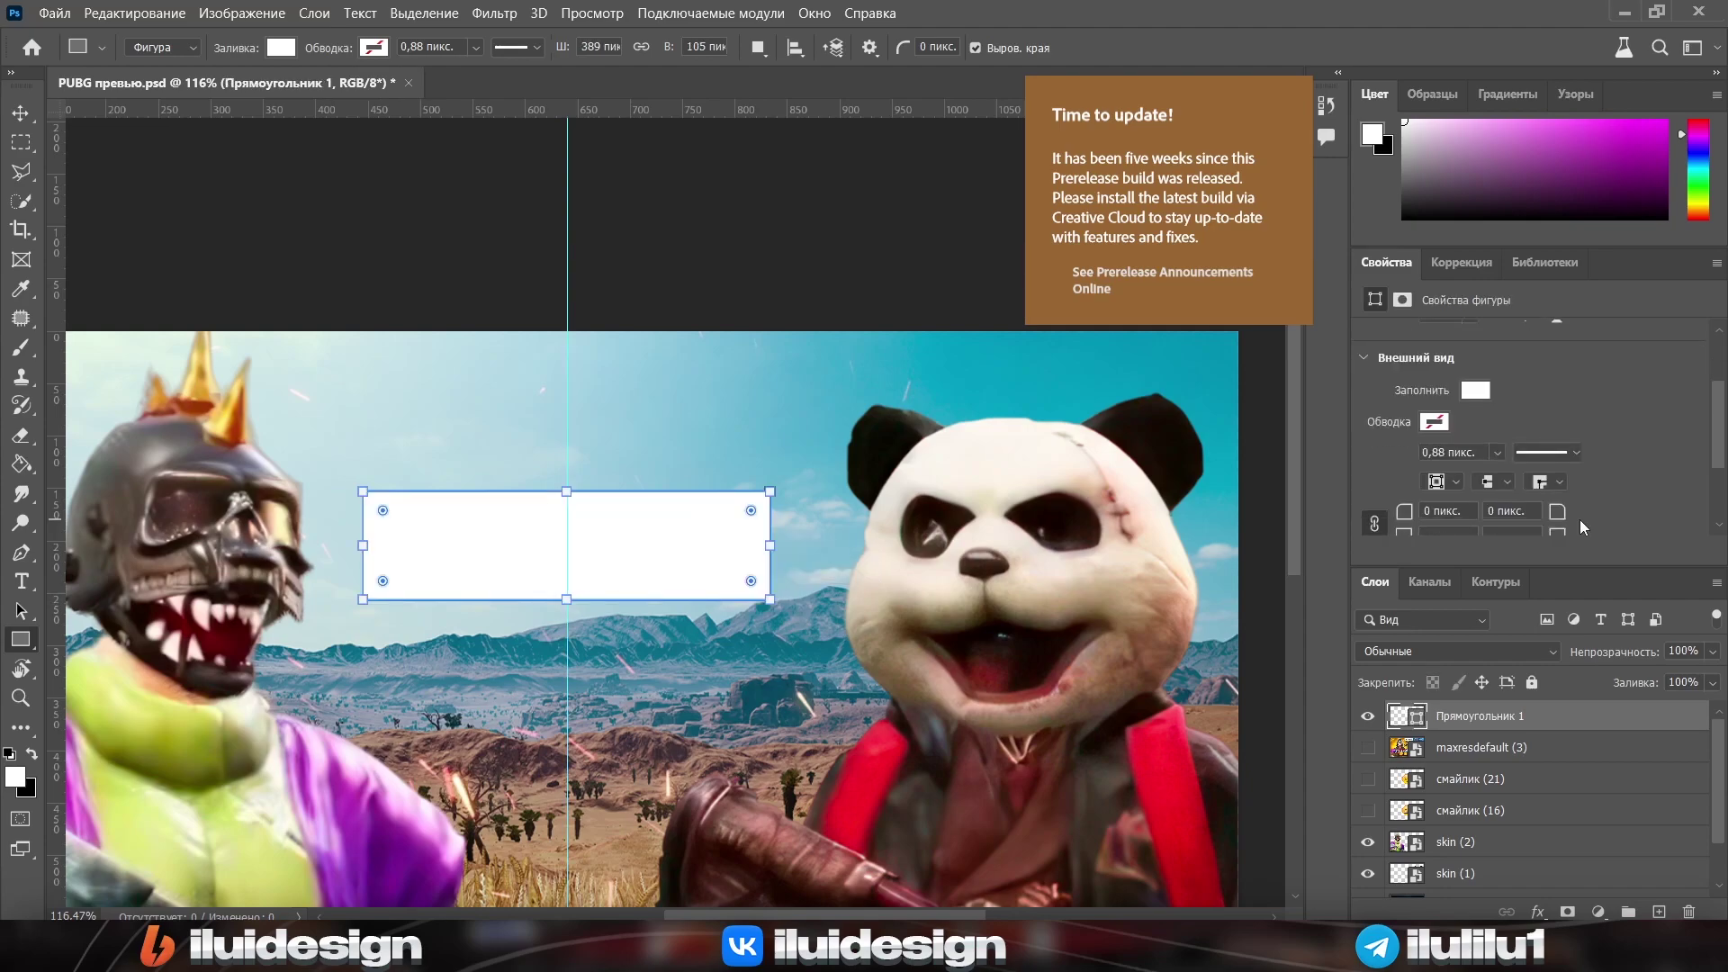
scroll(1453, 426, down, 2)
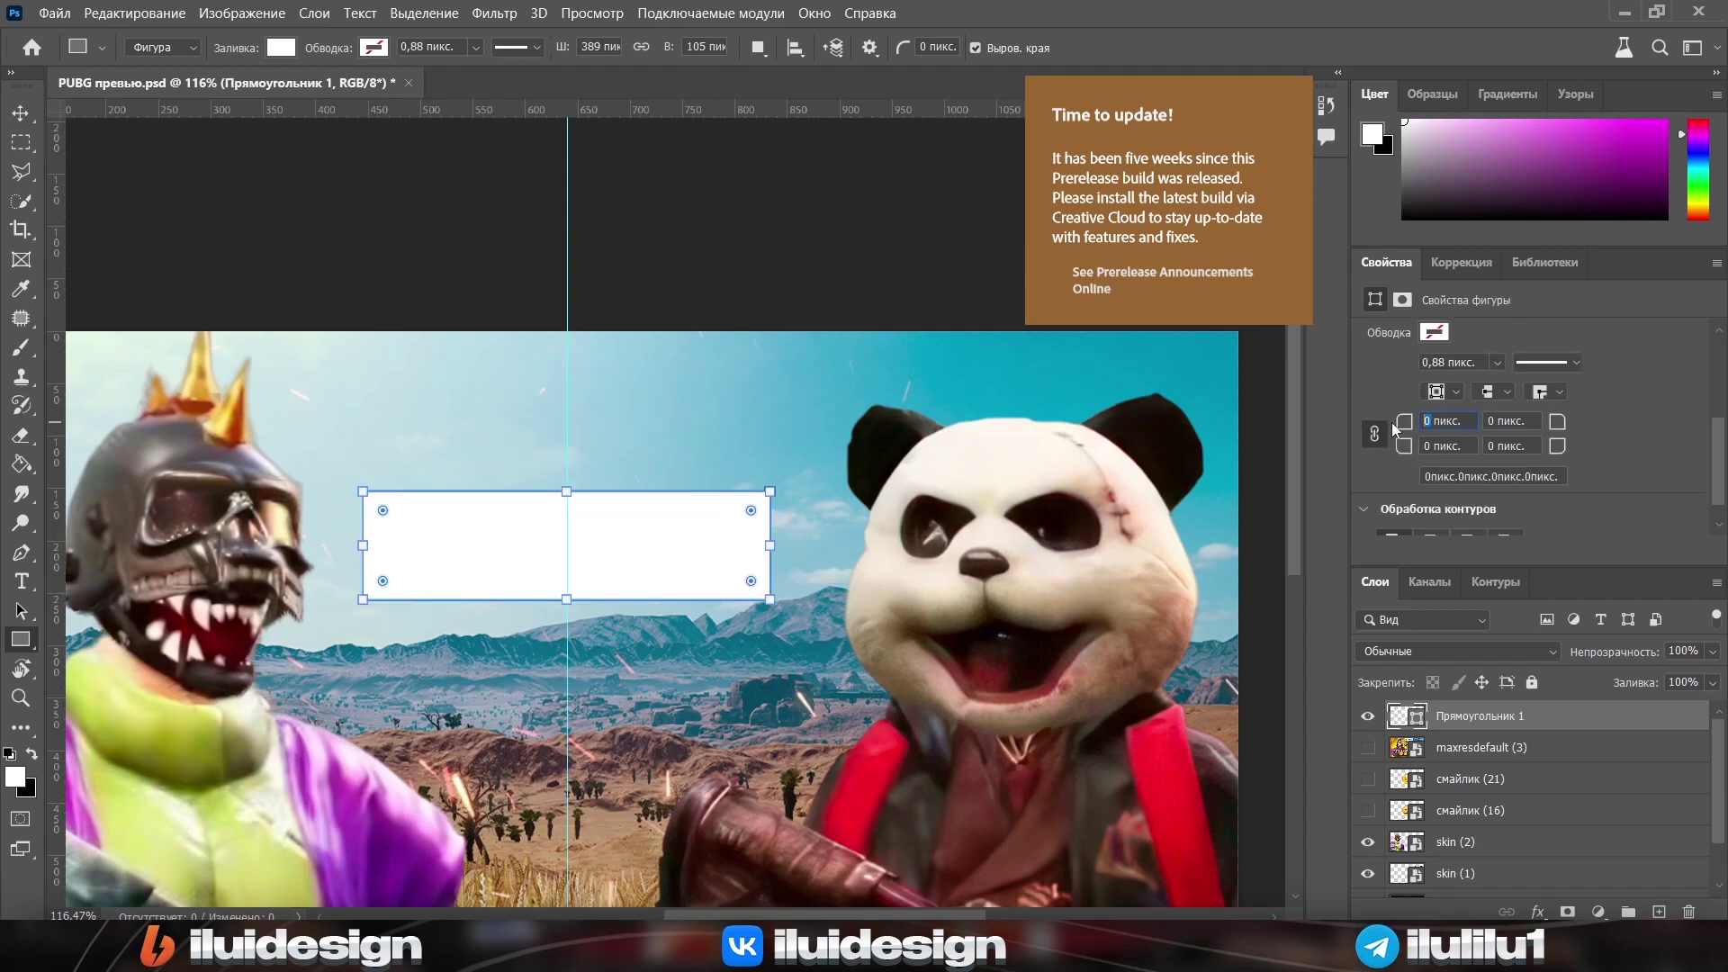
text(50)
key(Return)
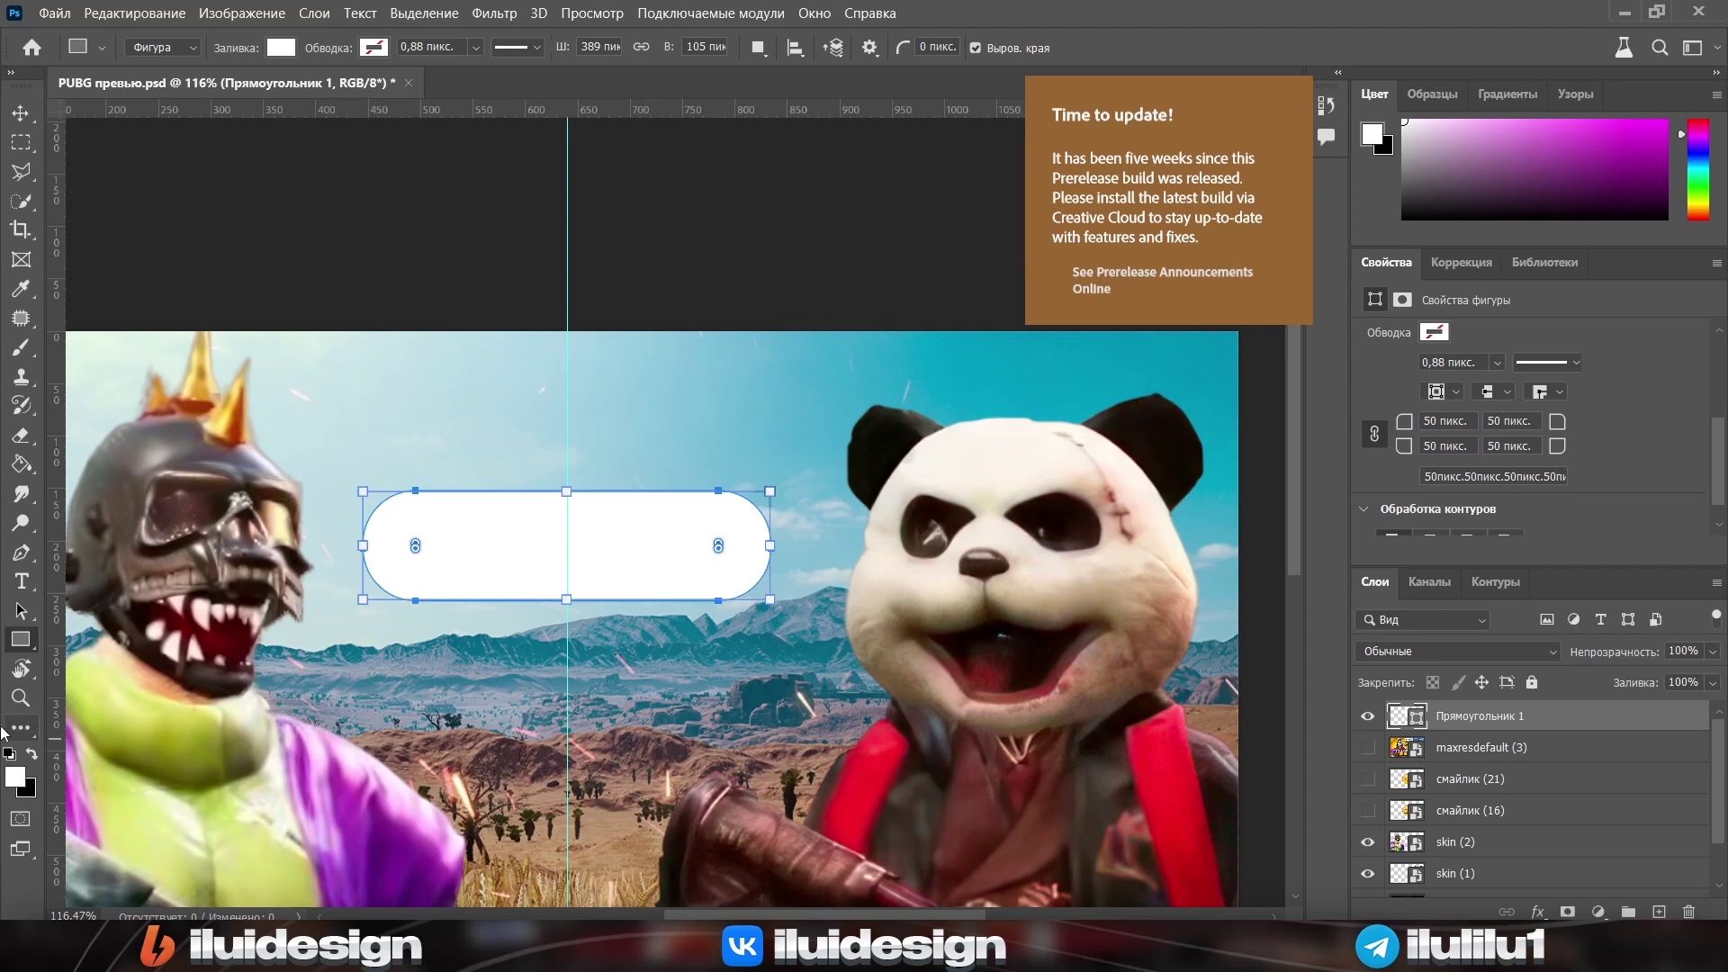
Add a white triangular tail on a new layer and a drop shadow with reduced offset
click(20, 697)
drag(648, 529, 1546, 869)
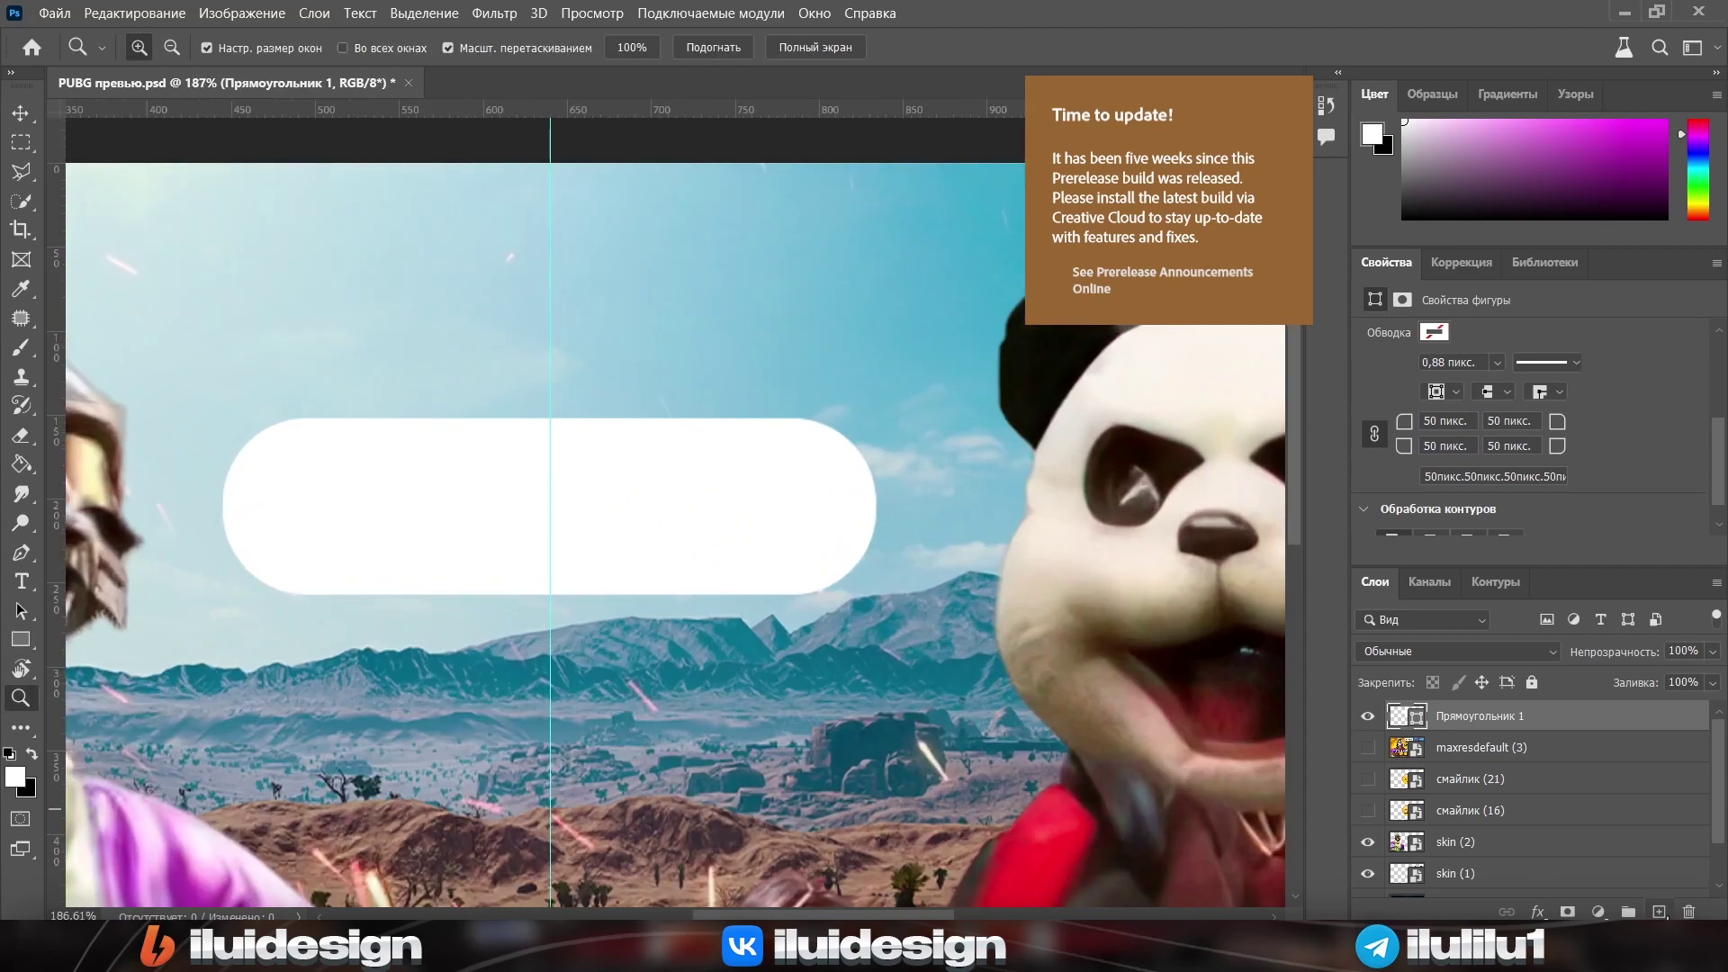
click(1658, 911)
key(l)
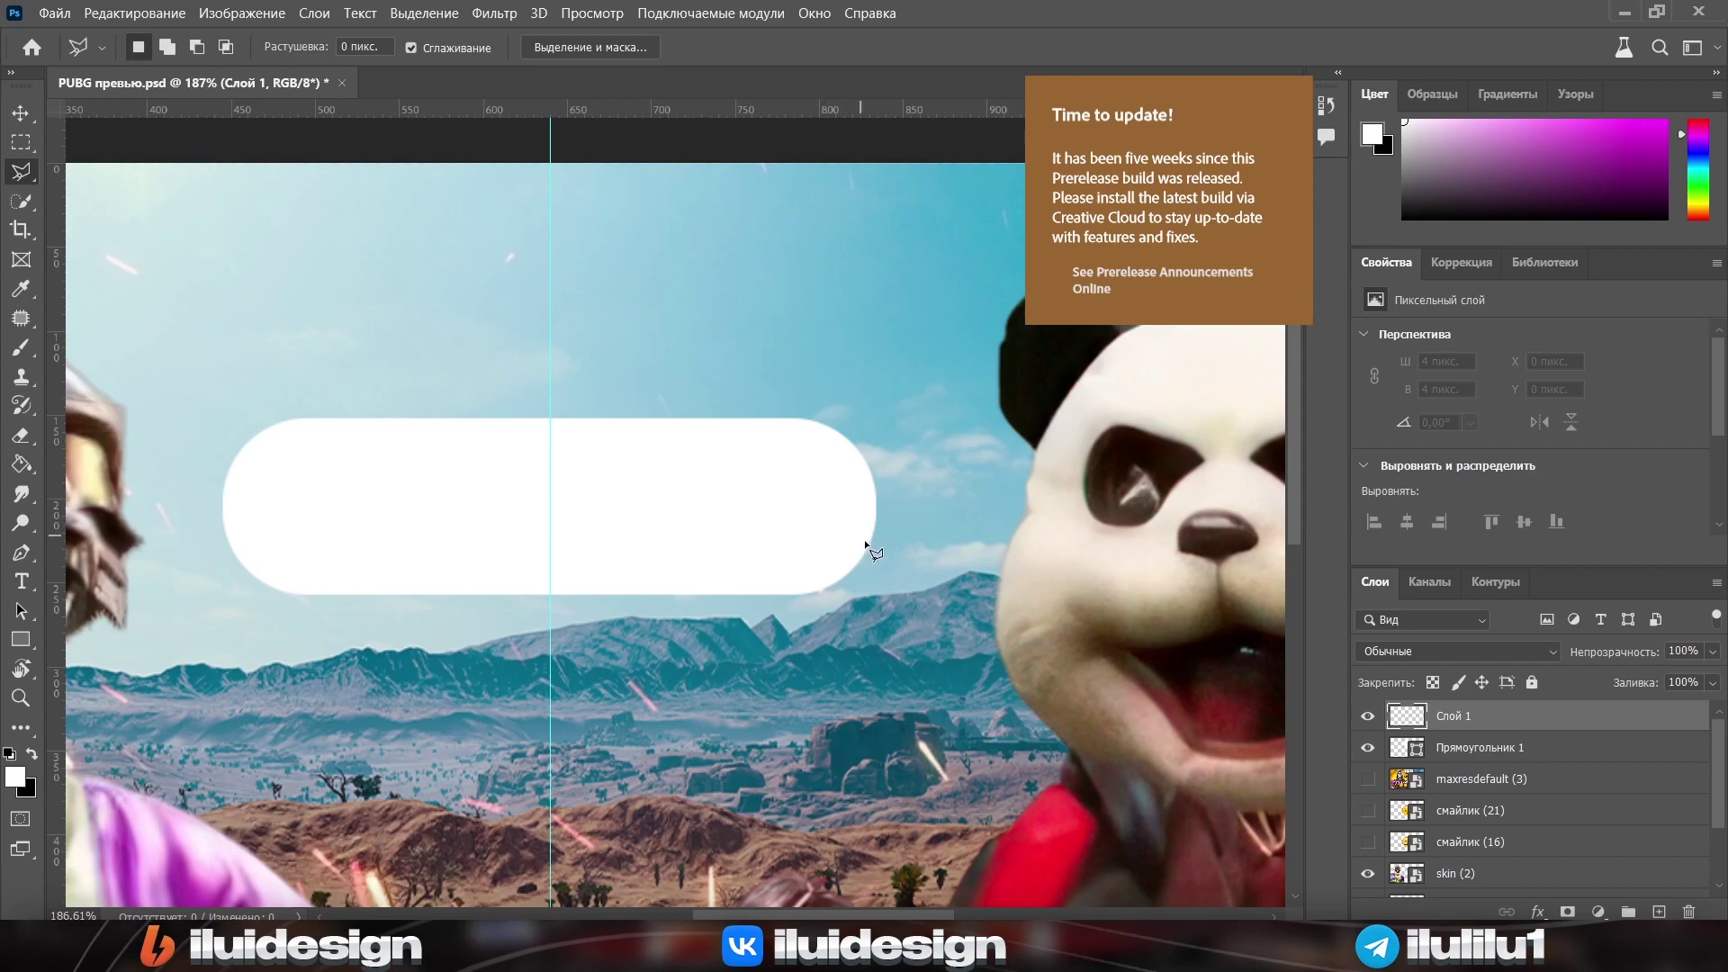
click(898, 651)
double_click(791, 591)
key(b)
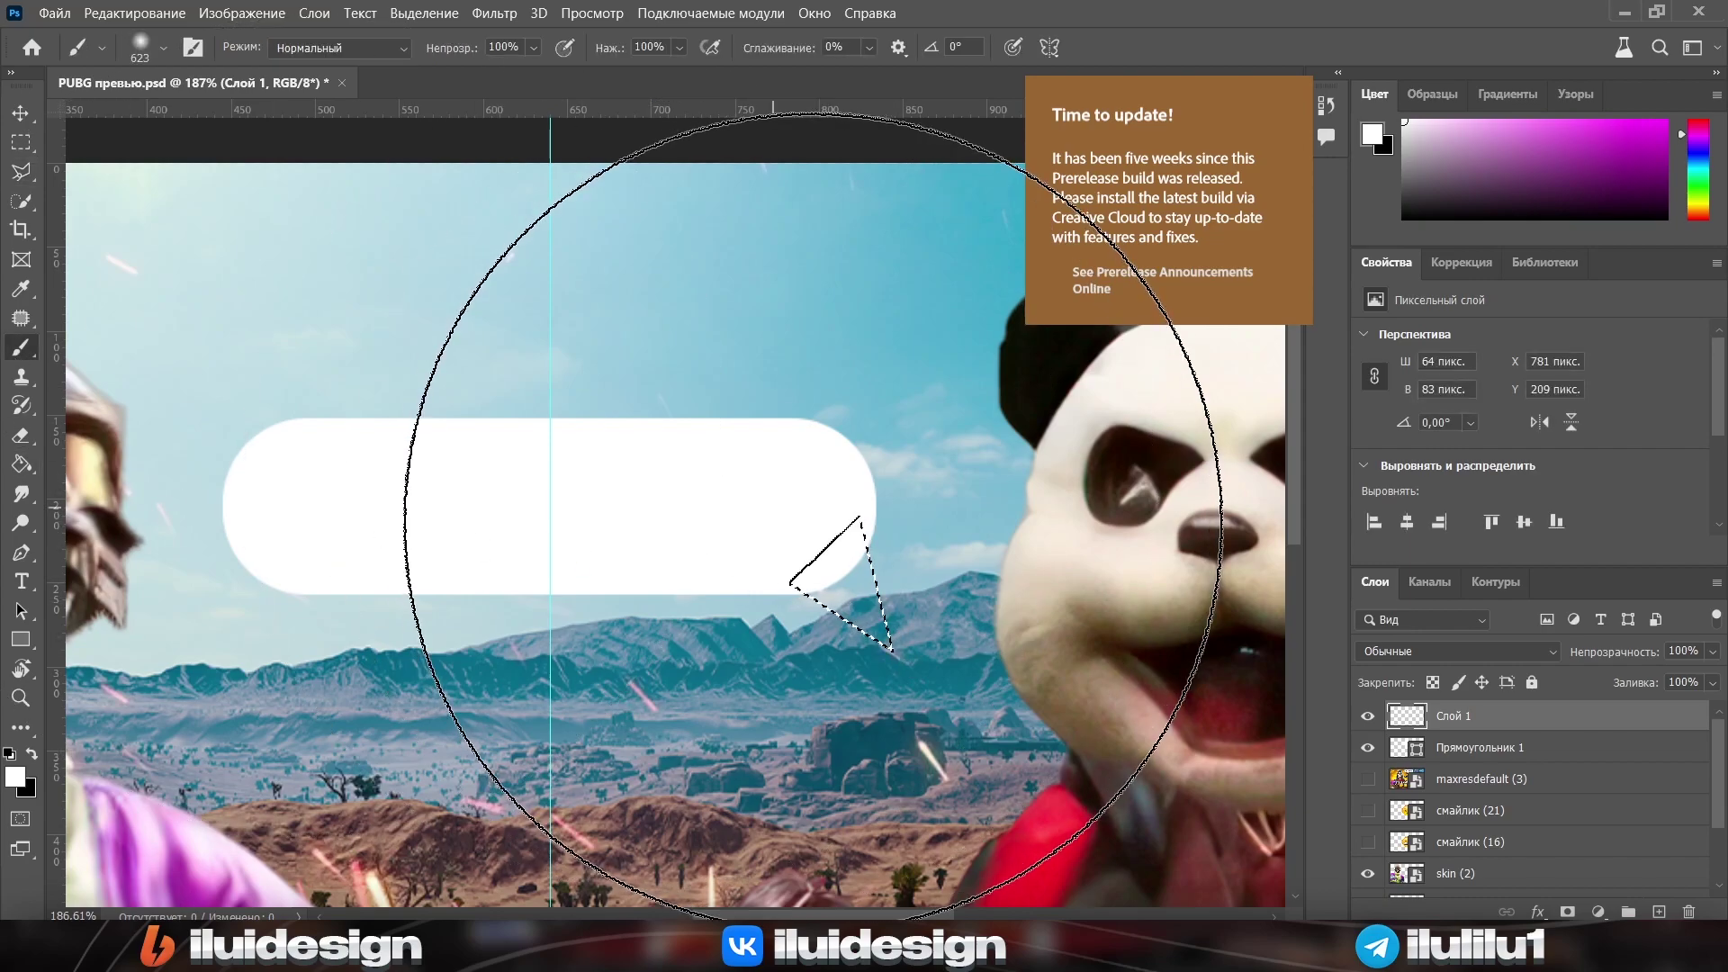
click(813, 519)
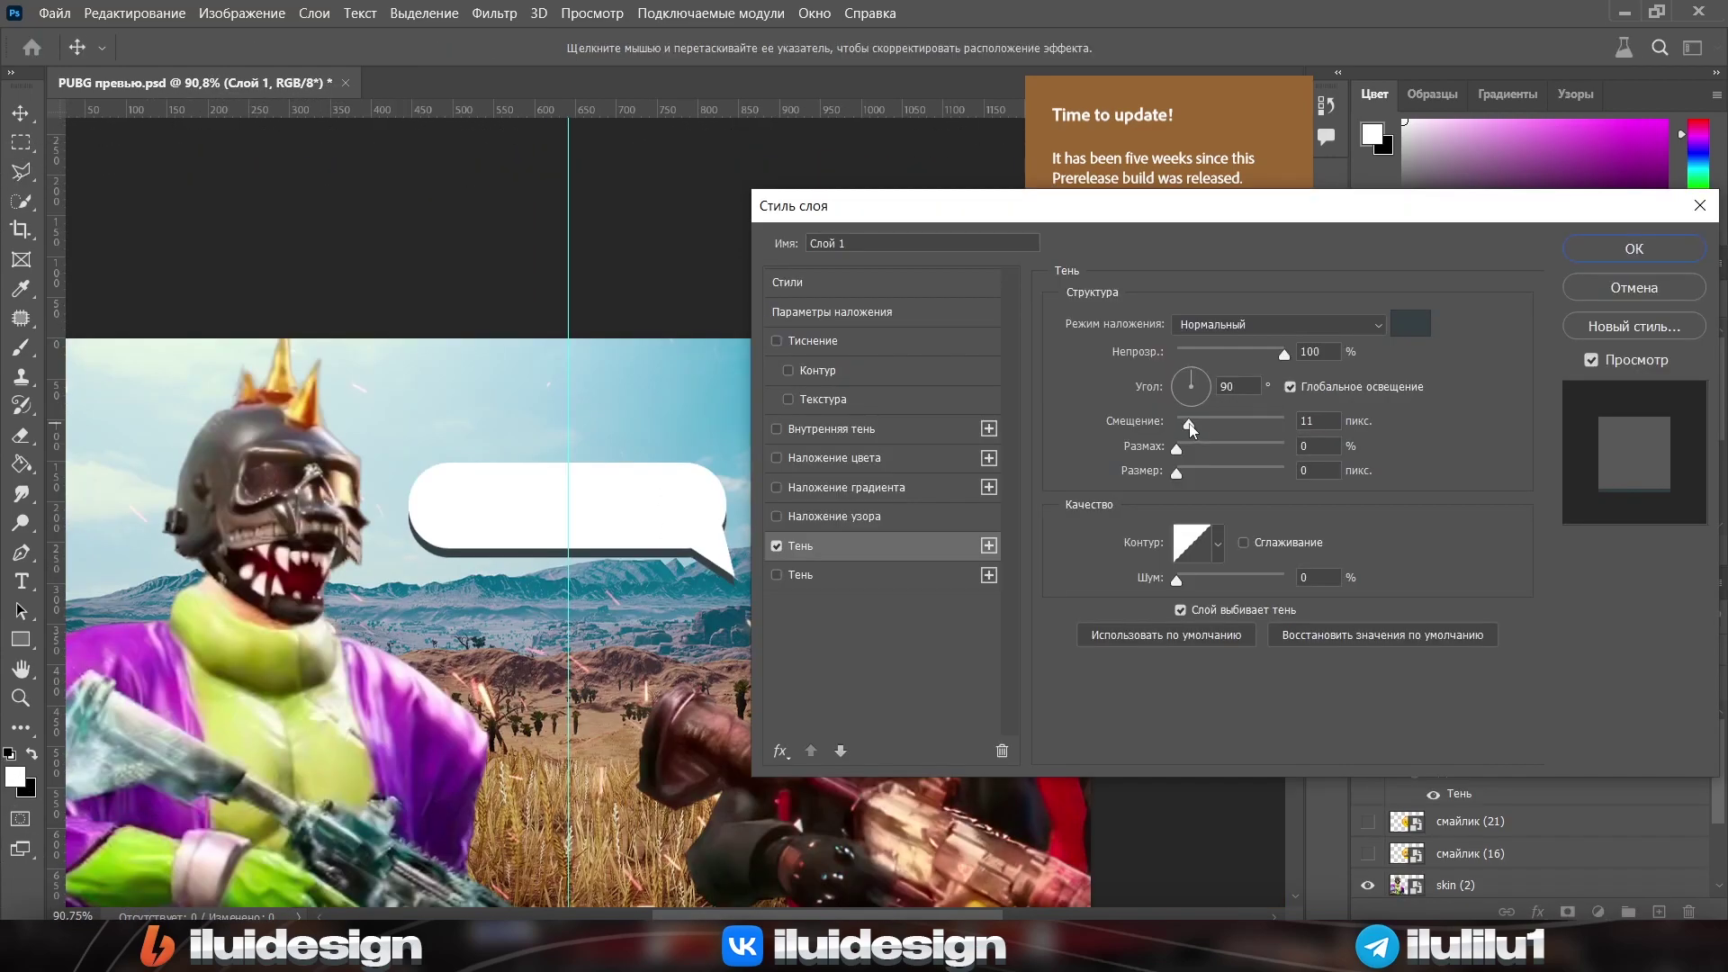
drag(1189, 425, 1181, 424)
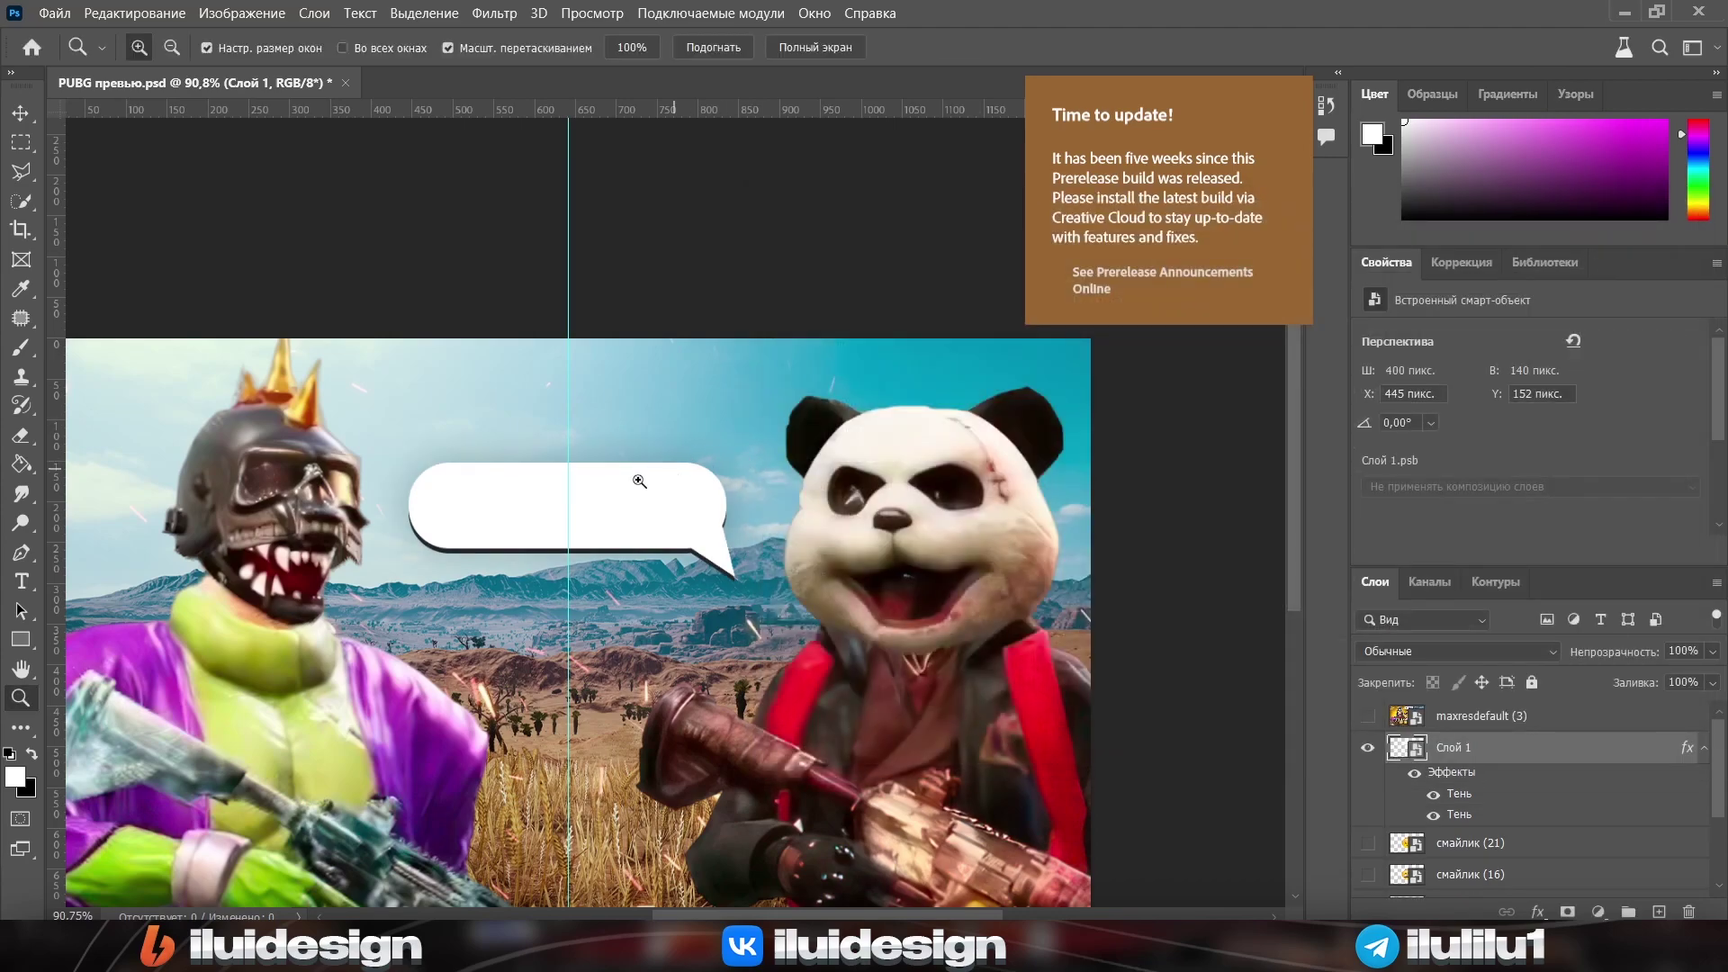
Move the speech bubble up above the panda and tilt it slightly
mouse_move(639, 481)
mouse_down()
mouse_move(595, 535)
mouse_move(616, 410)
mouse_up()
key(ctrl+t)
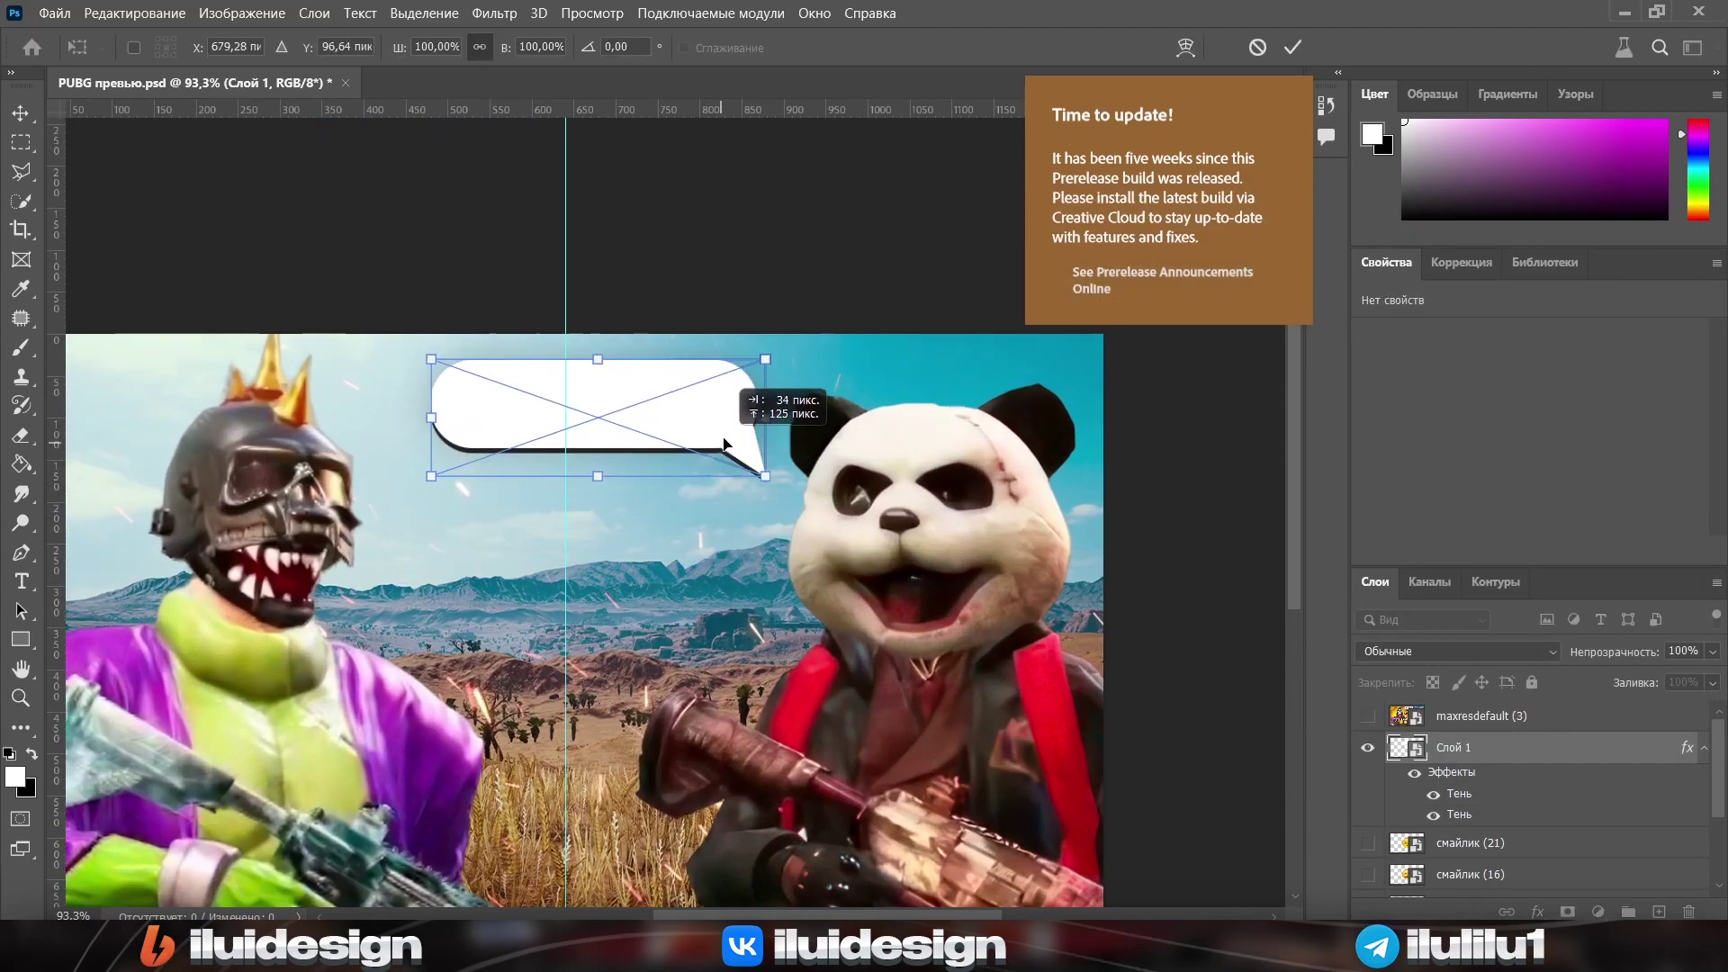
mouse_move(815, 450)
mouse_down()
mouse_move(819, 421)
mouse_move(720, 416)
mouse_up()
key(Return)
Duplicate the bubble, flip the copy horizontally, place it lower left, and show the reference thumbnail
key(ctrl+j)
scroll(720, 415, down, 3)
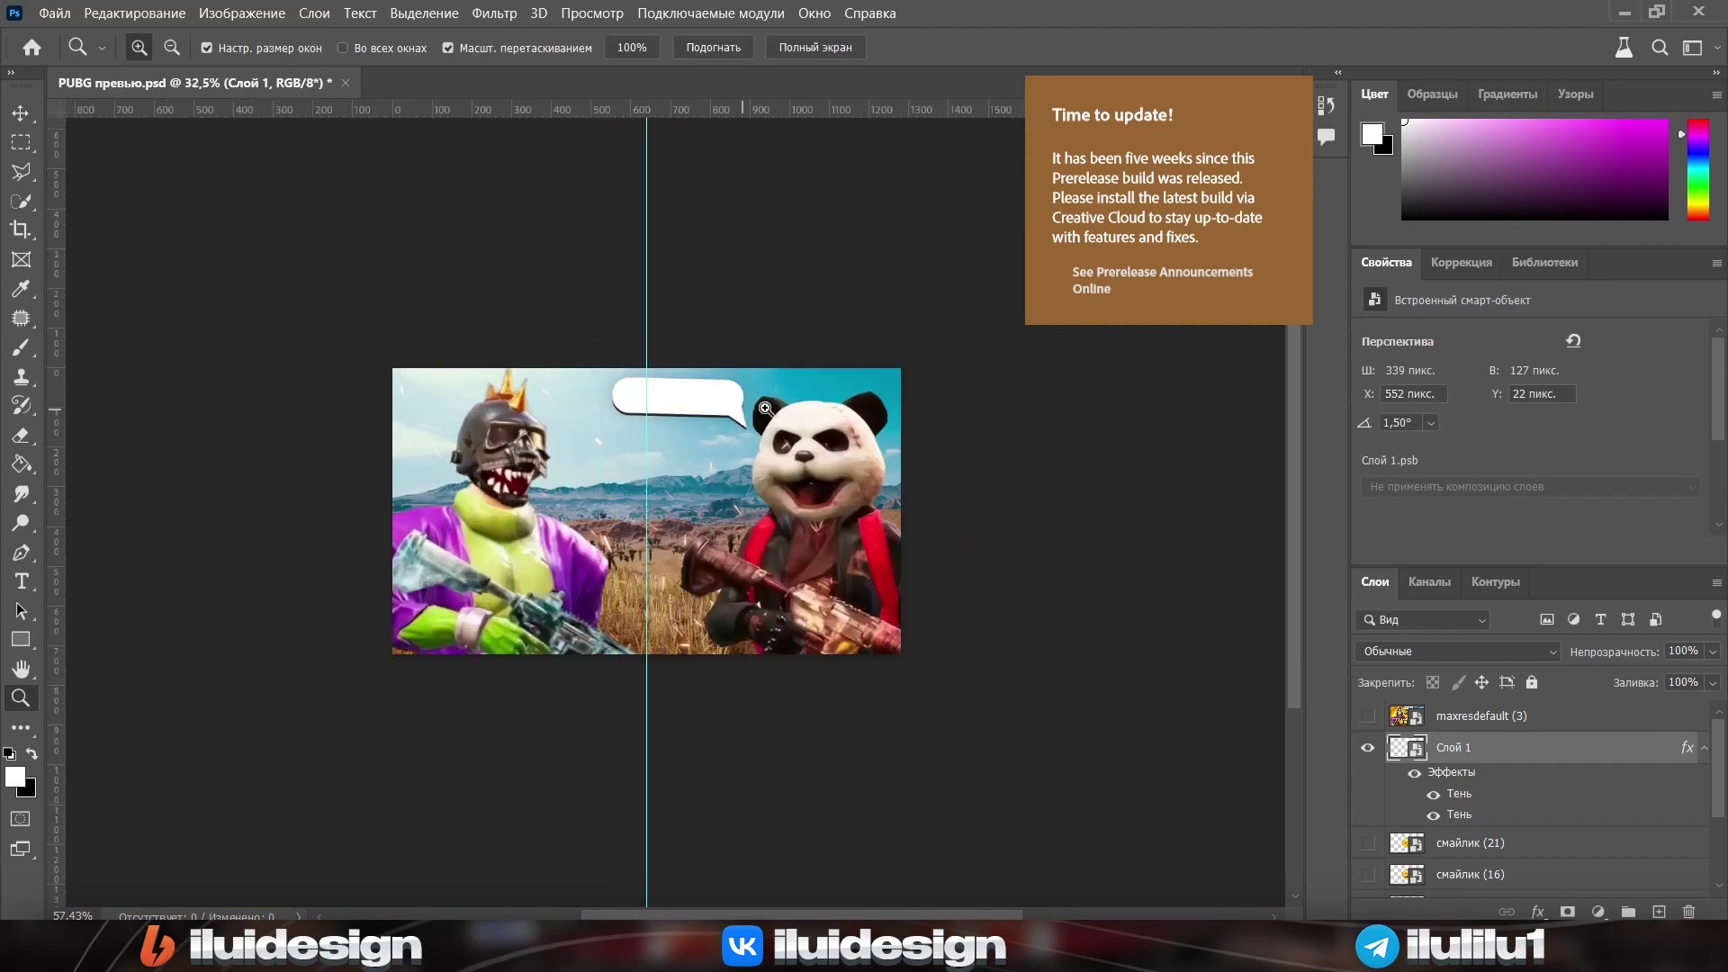
scroll(720, 416, up, 2)
key(ctrl+t)
right_click(723, 396)
click(835, 804)
mouse_move(710, 389)
mouse_down()
mouse_move(601, 529)
mouse_move(646, 531)
mouse_up()
key(Return)
key(ctrl+v)
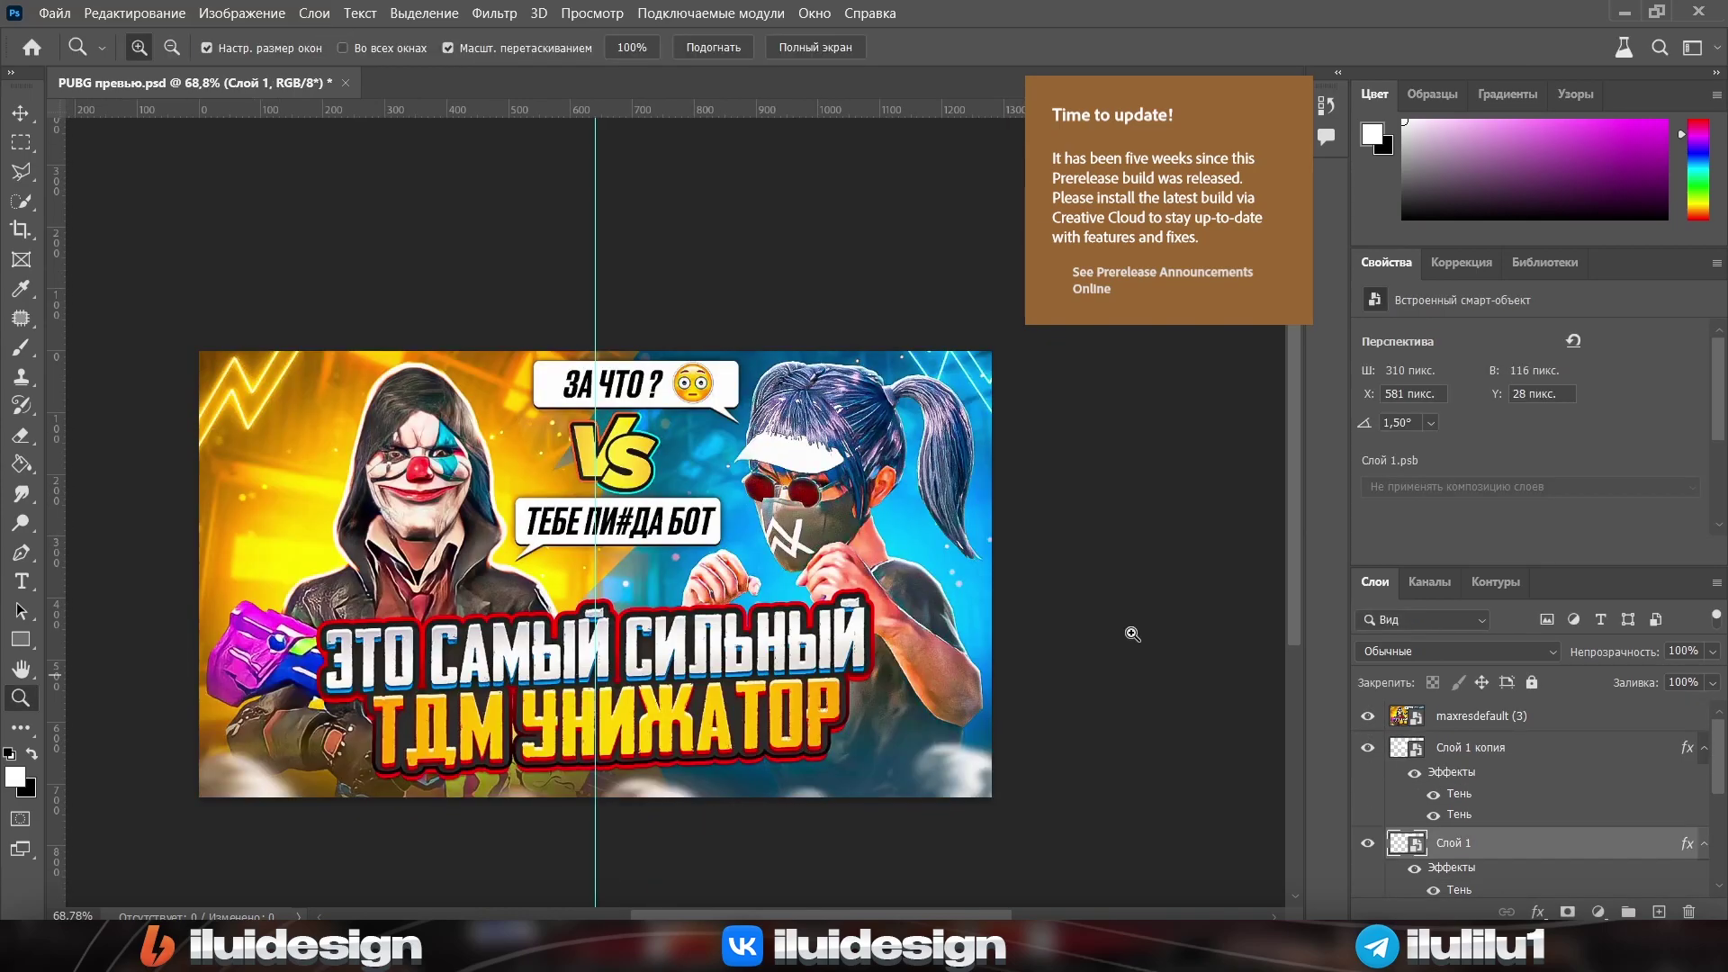
drag(648, 432, 713, 415)
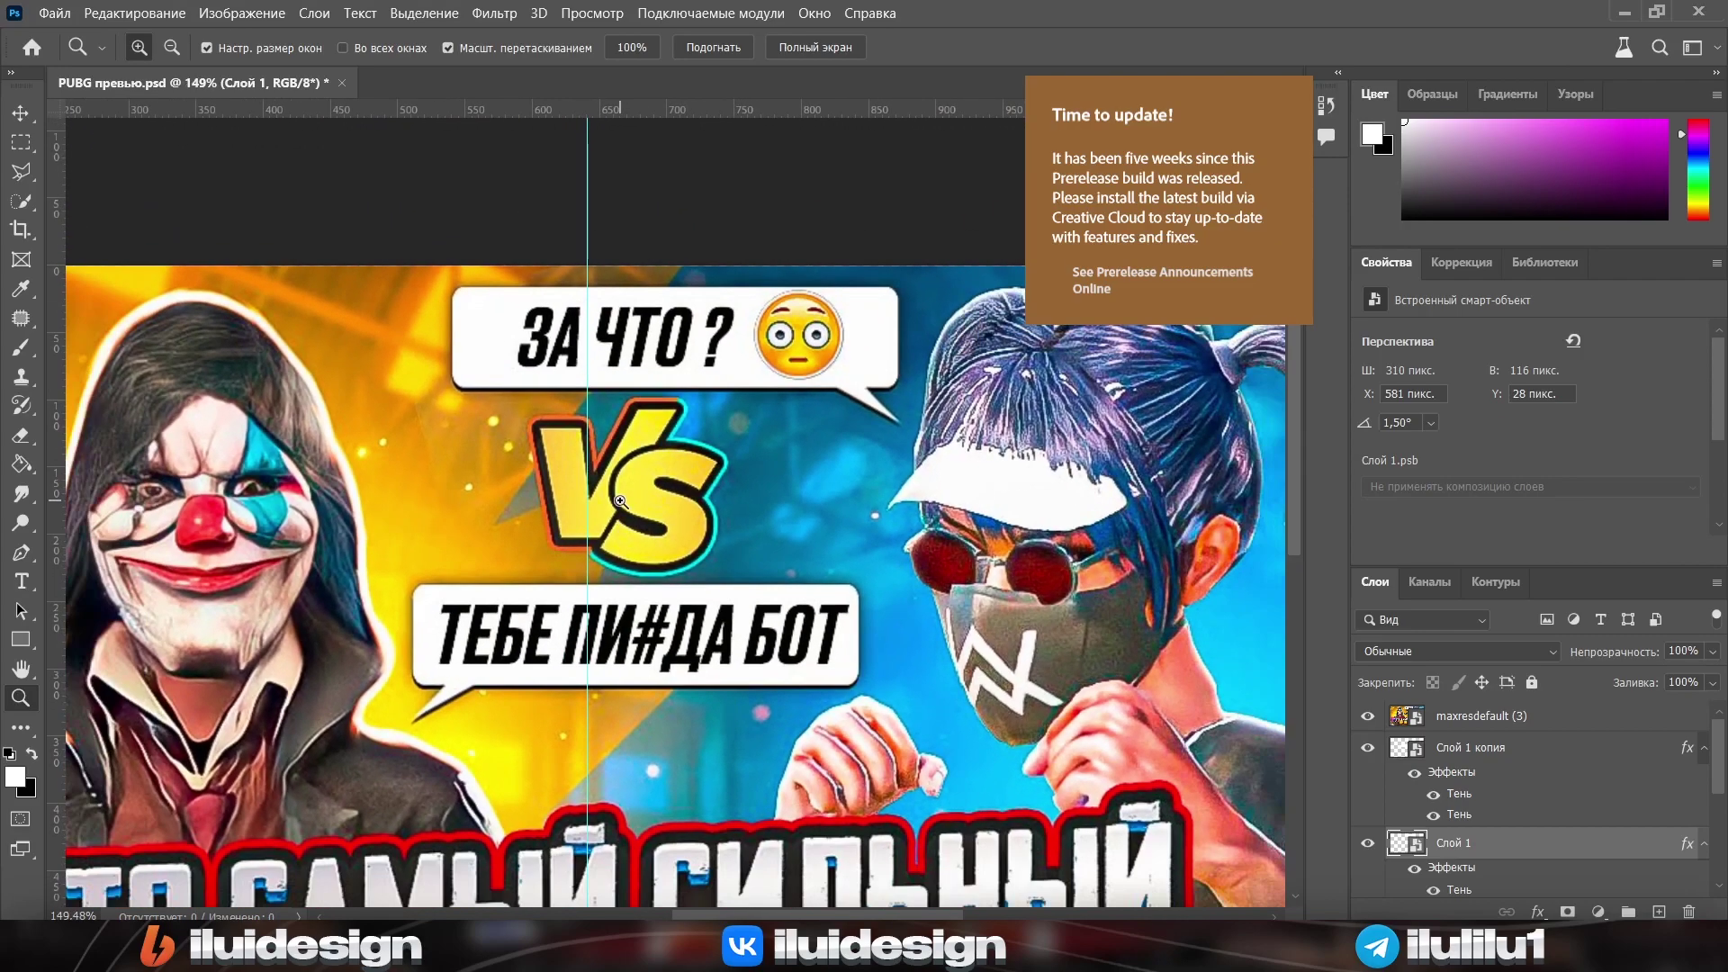
Hide the reference and type a black V in FORTNITE BATTLEFEST between the bubbles
click(1367, 715)
key(t)
click(909, 48)
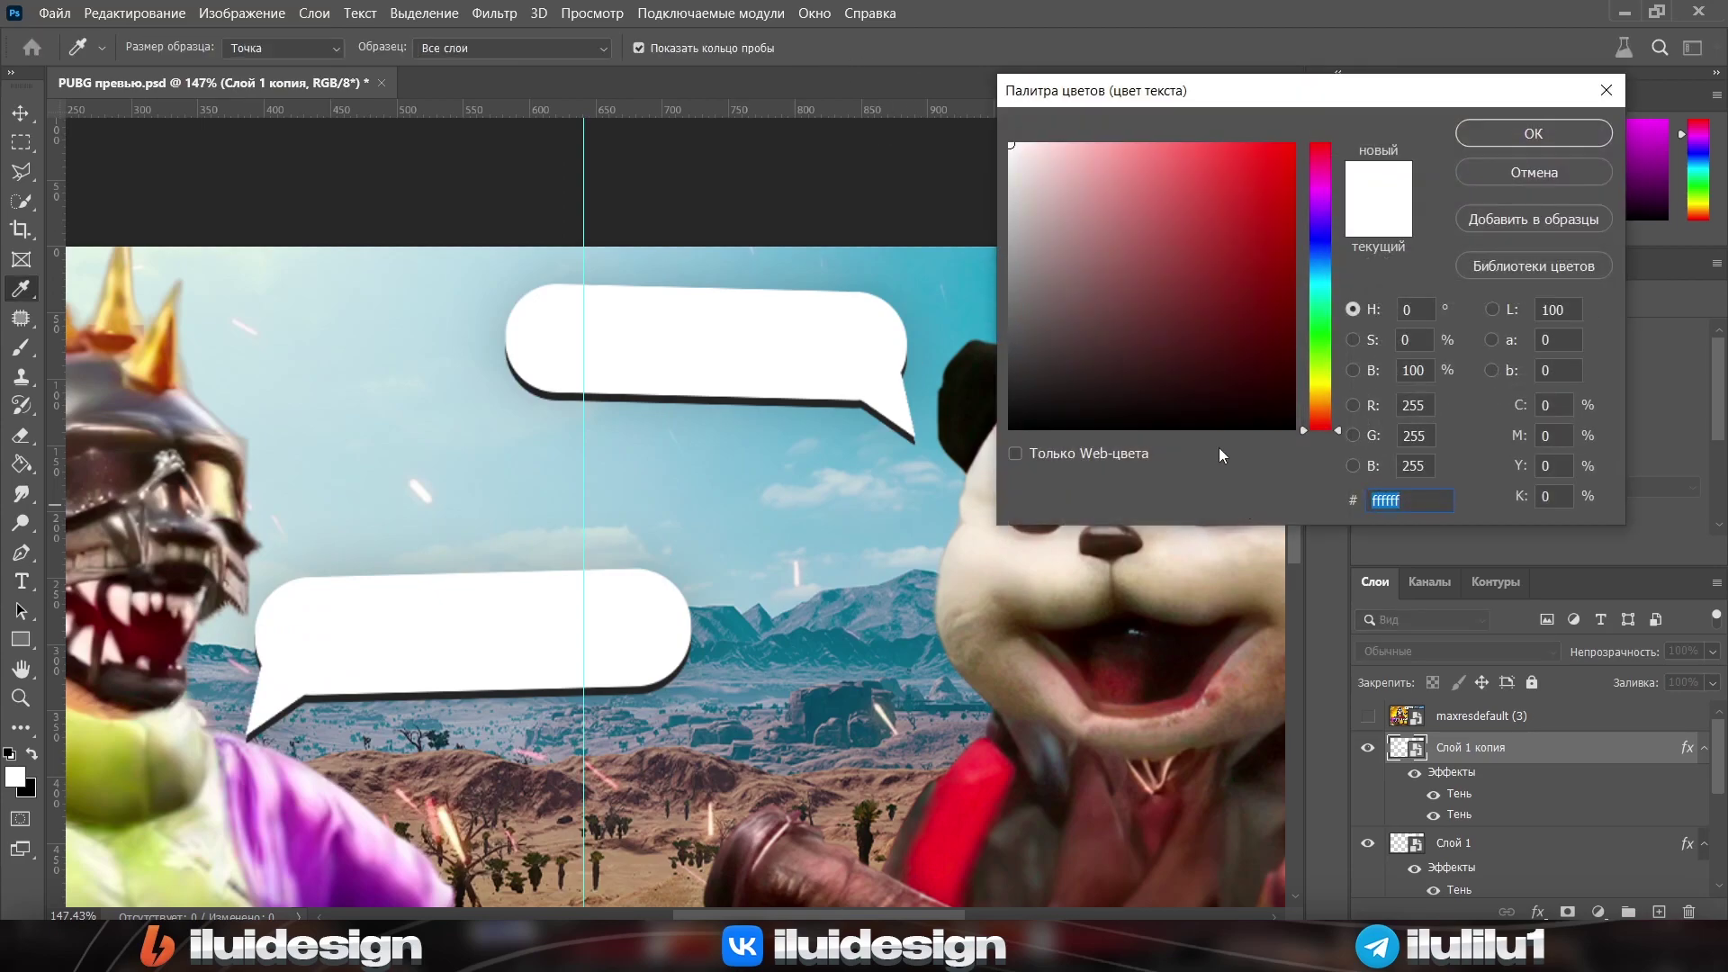
click(1293, 426)
key(Return)
click(392, 511)
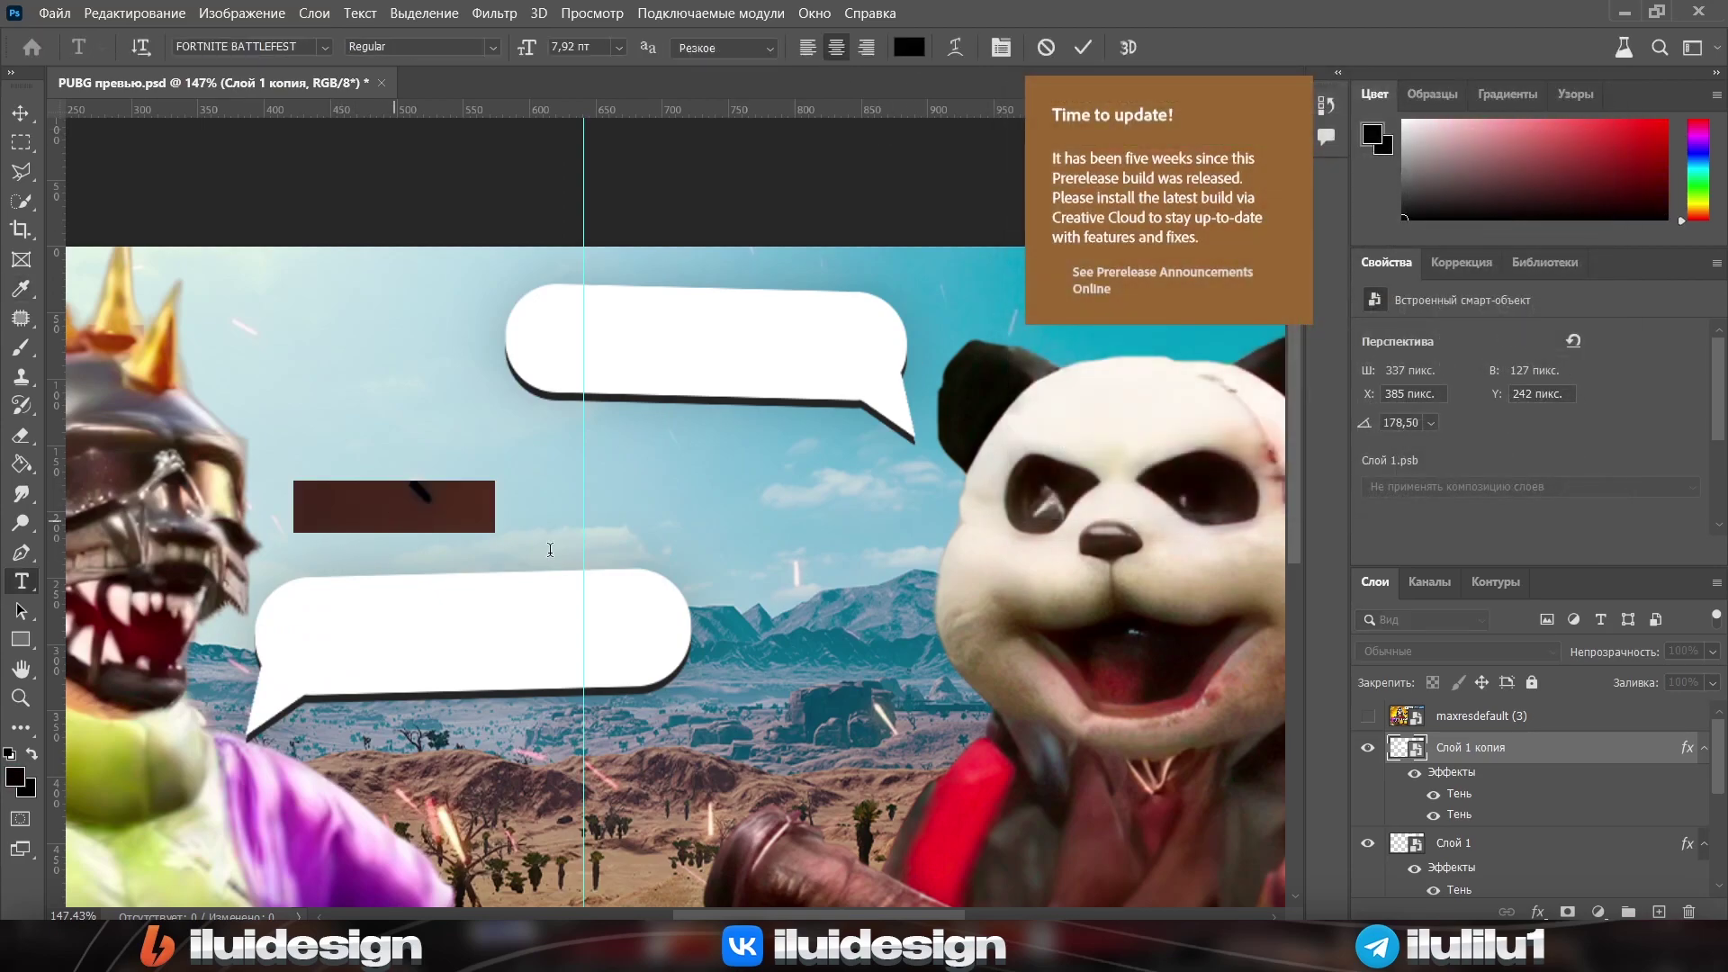
text(M)
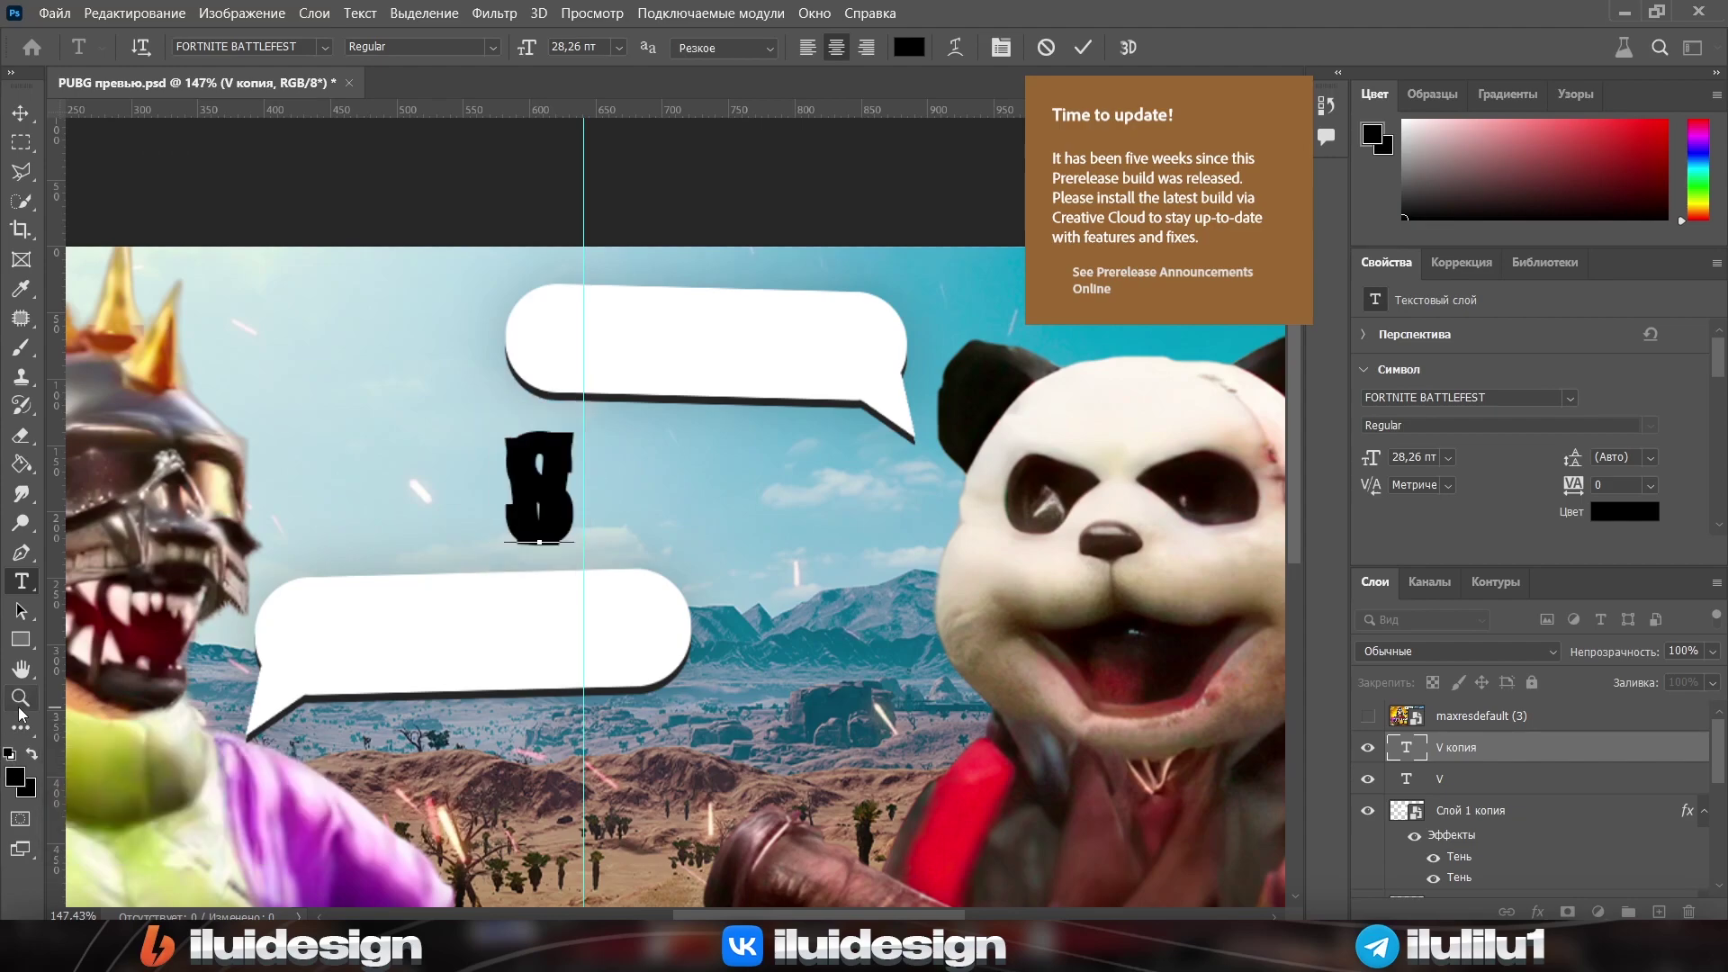
key(ctrl+Return)
Duplicate the letter as an S, enlarging and placing it beside the V
key(ctrl+t)
mouse_move(540, 486)
mouse_down()
mouse_move(647, 544)
mouse_move(617, 566)
mouse_up()
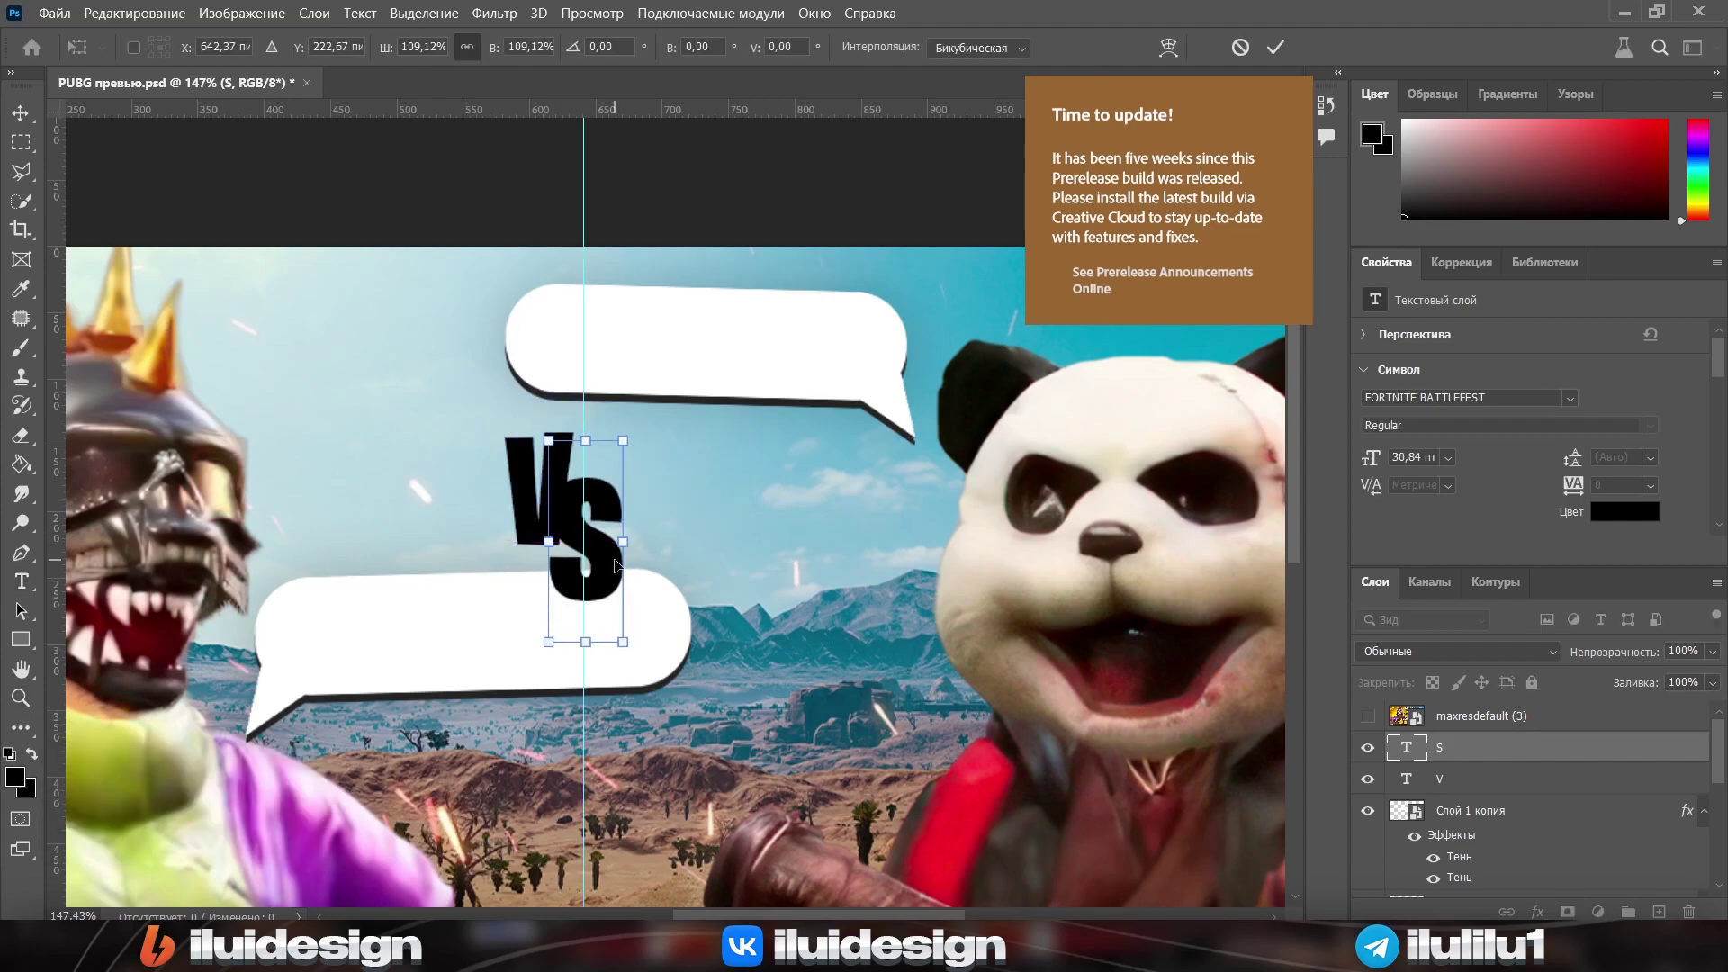
key(Return)
key(z)
click(603, 506)
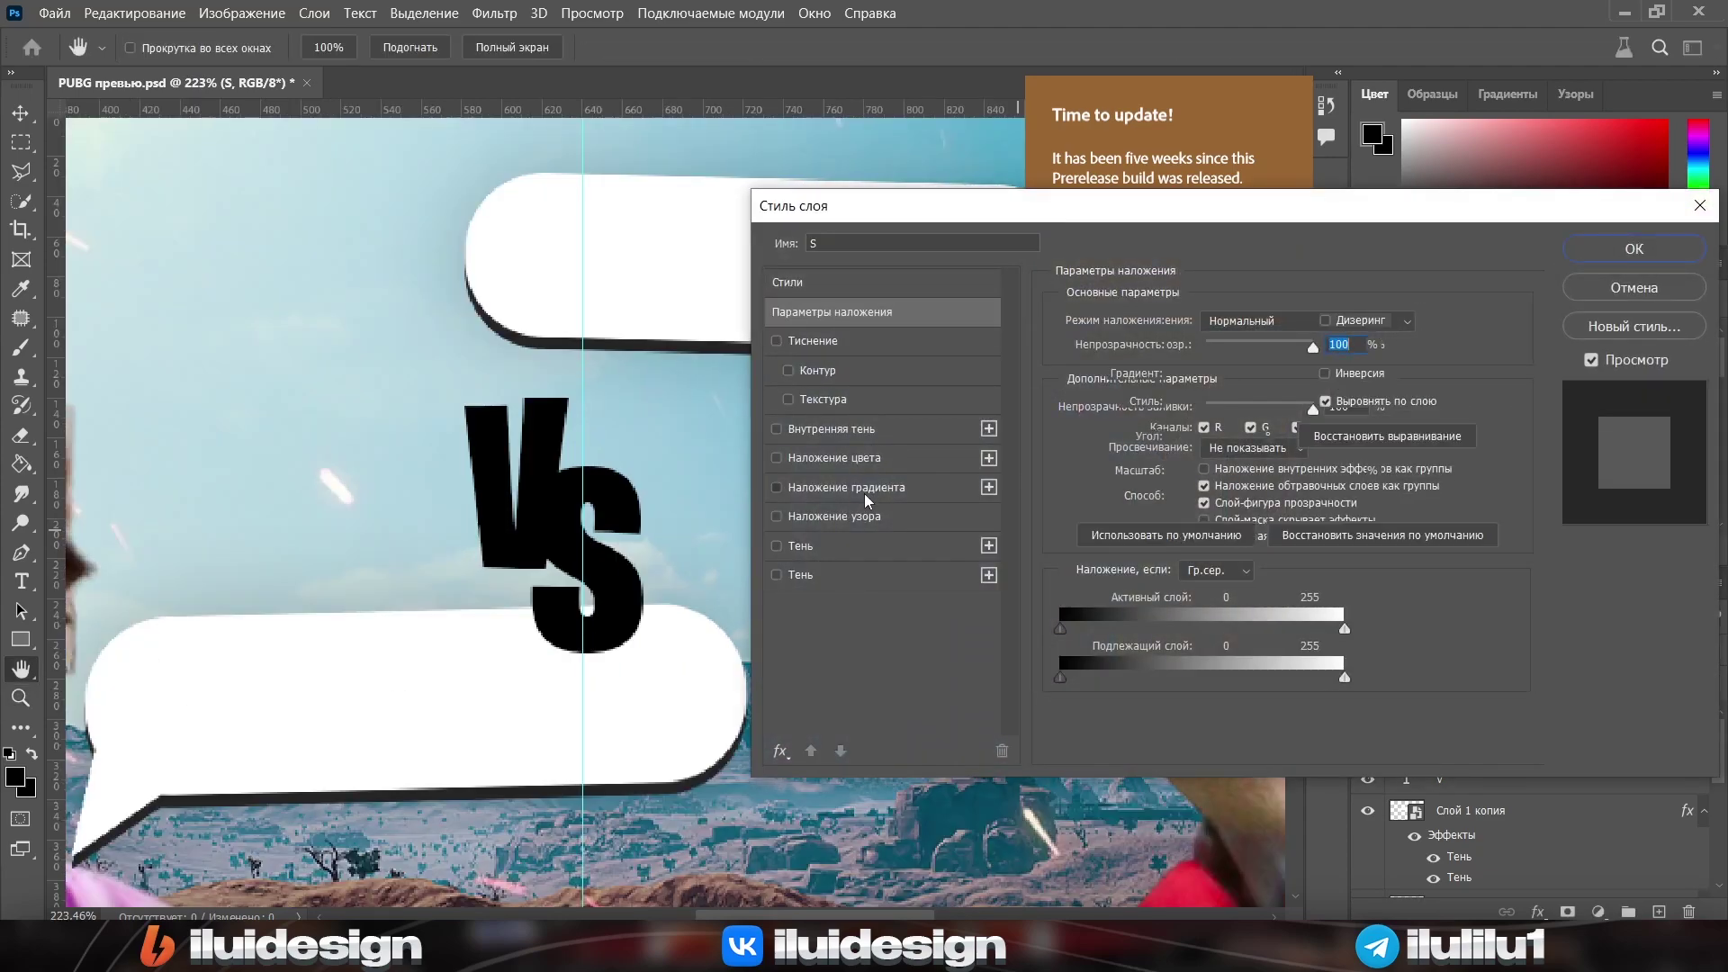
Give the S a gold gradient overlay and zero-offset drop shadow, and copy them onto the V
click(860, 487)
click(853, 545)
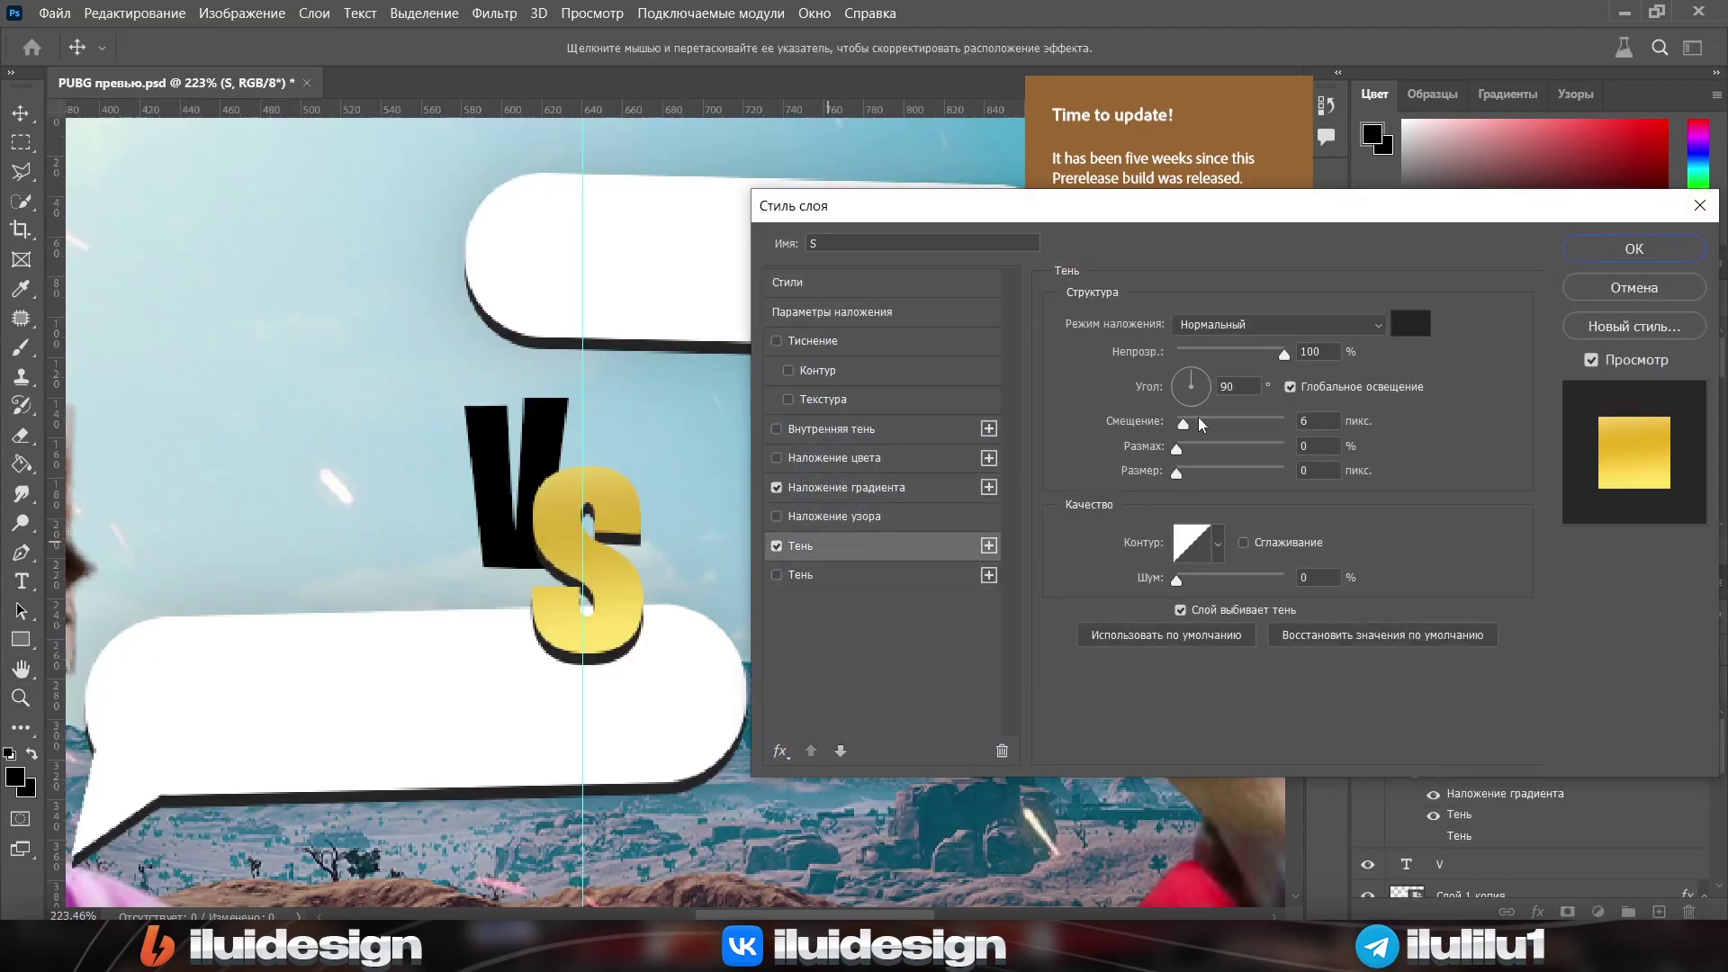
drag(1201, 423, 1183, 425)
click(1620, 249)
key(ctrl+j)
drag(1687, 786, 1466, 888)
Add an Outside stroke to the S and compare against the reference thumbnail
double_click(1455, 845)
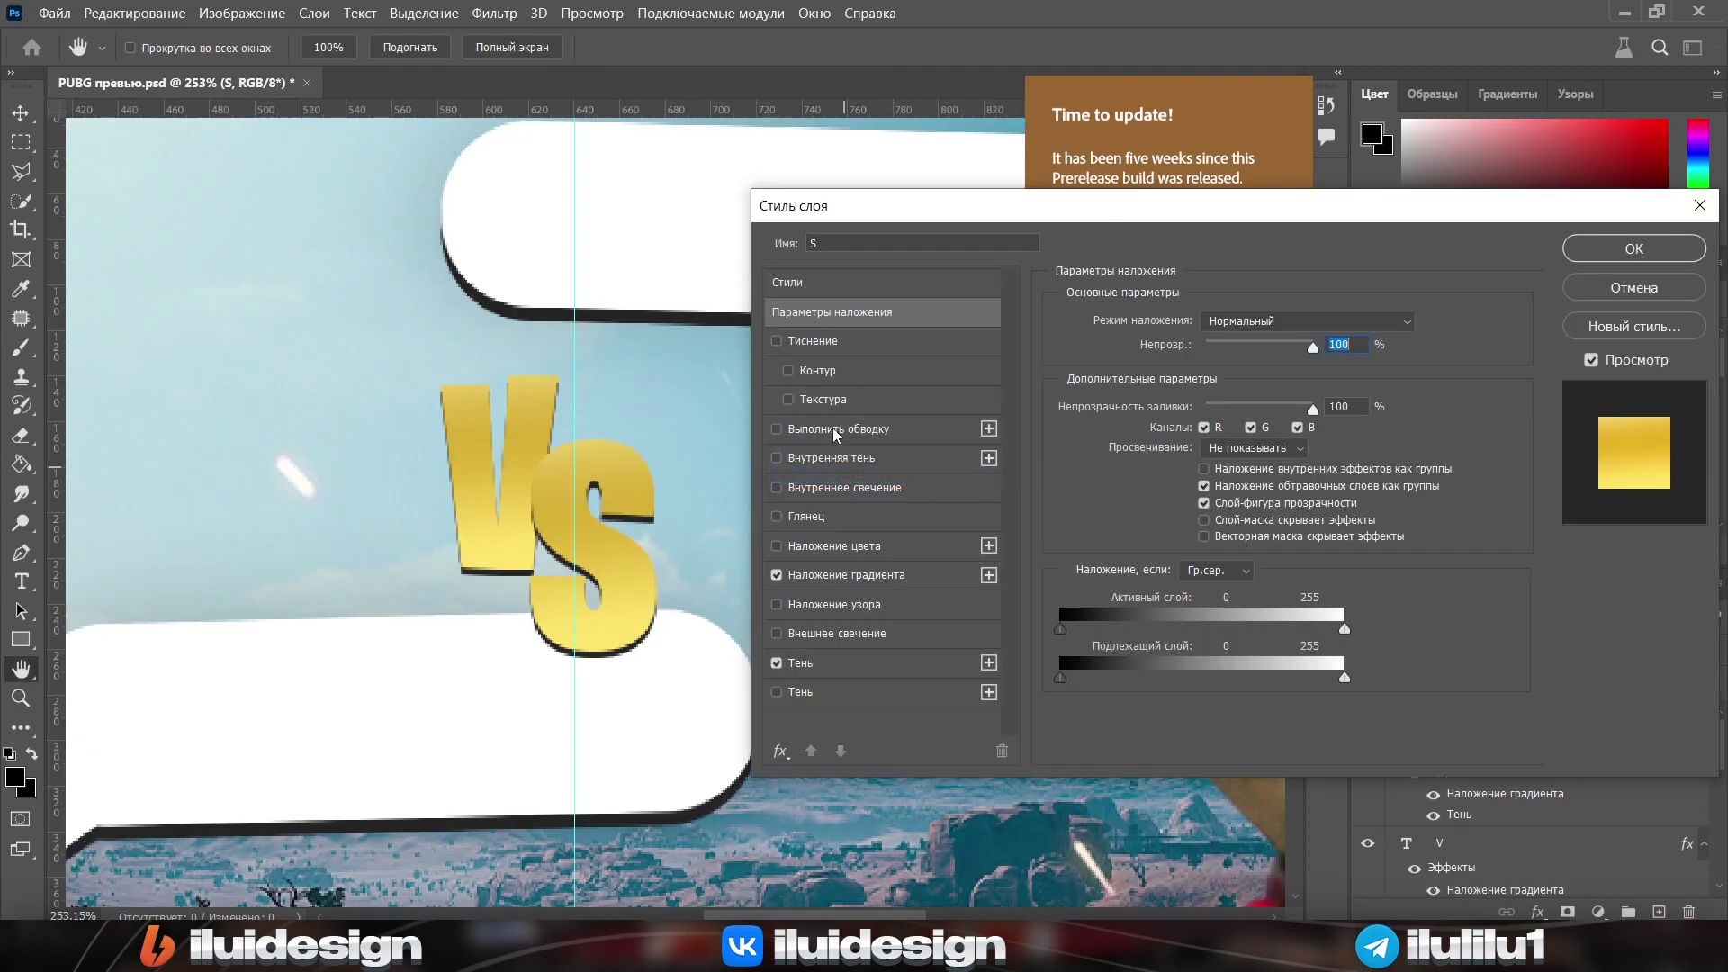
click(837, 430)
click(1210, 346)
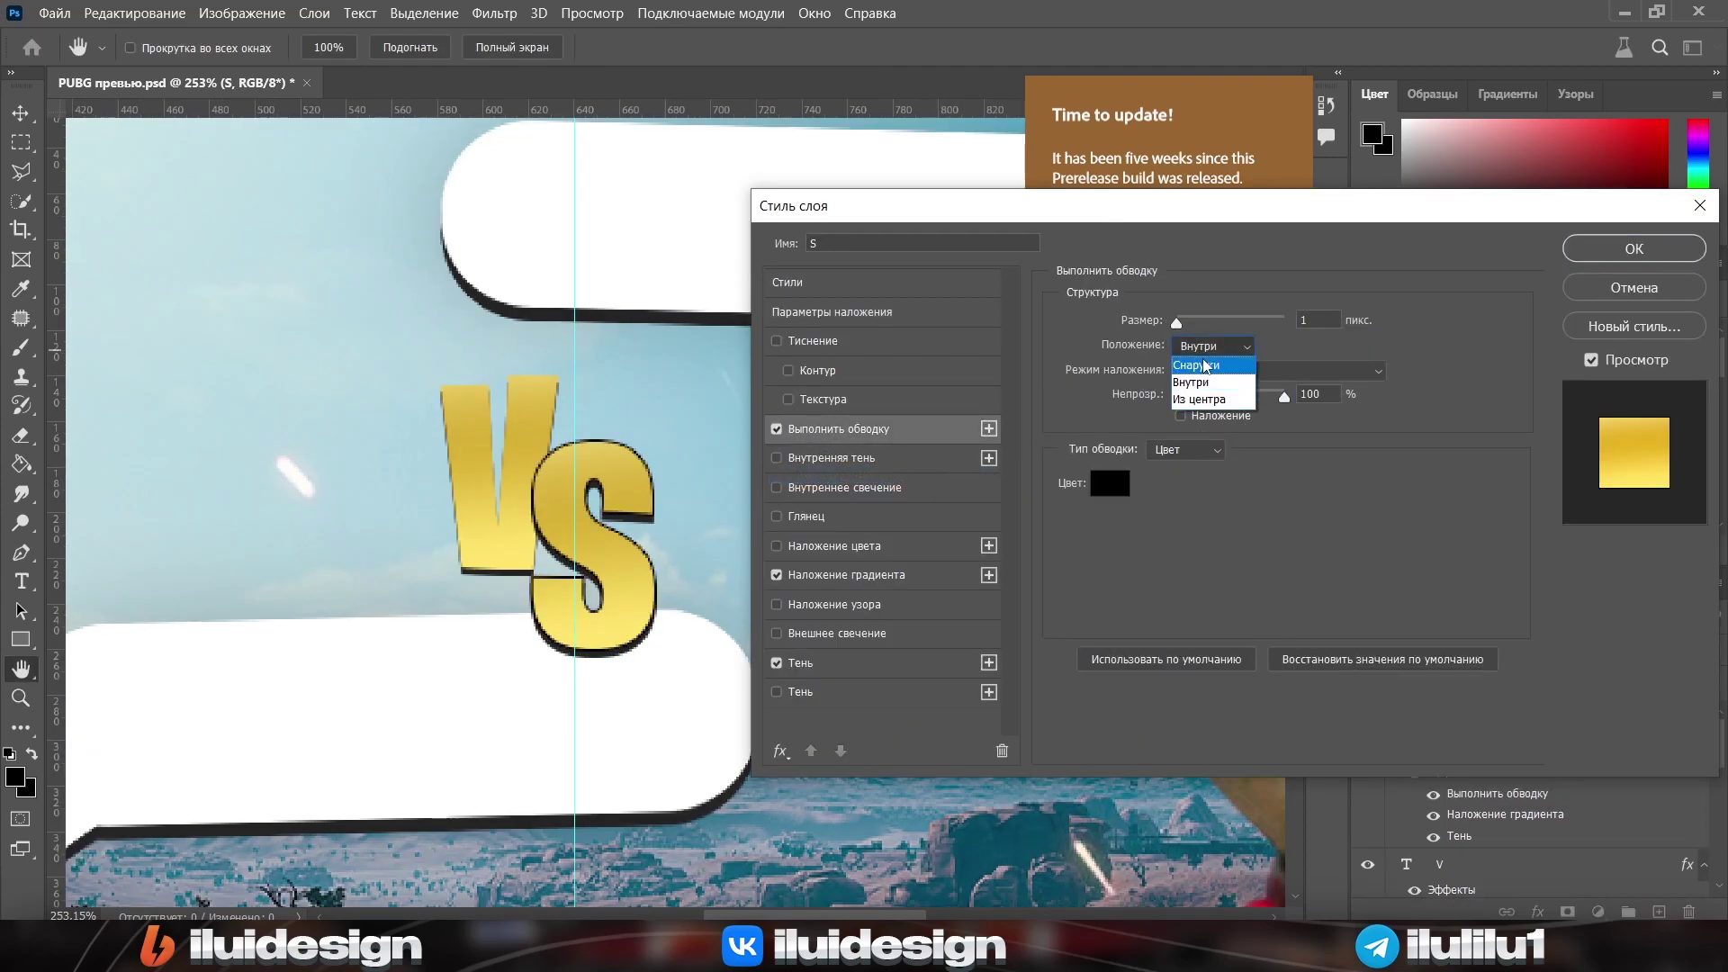
click(1206, 366)
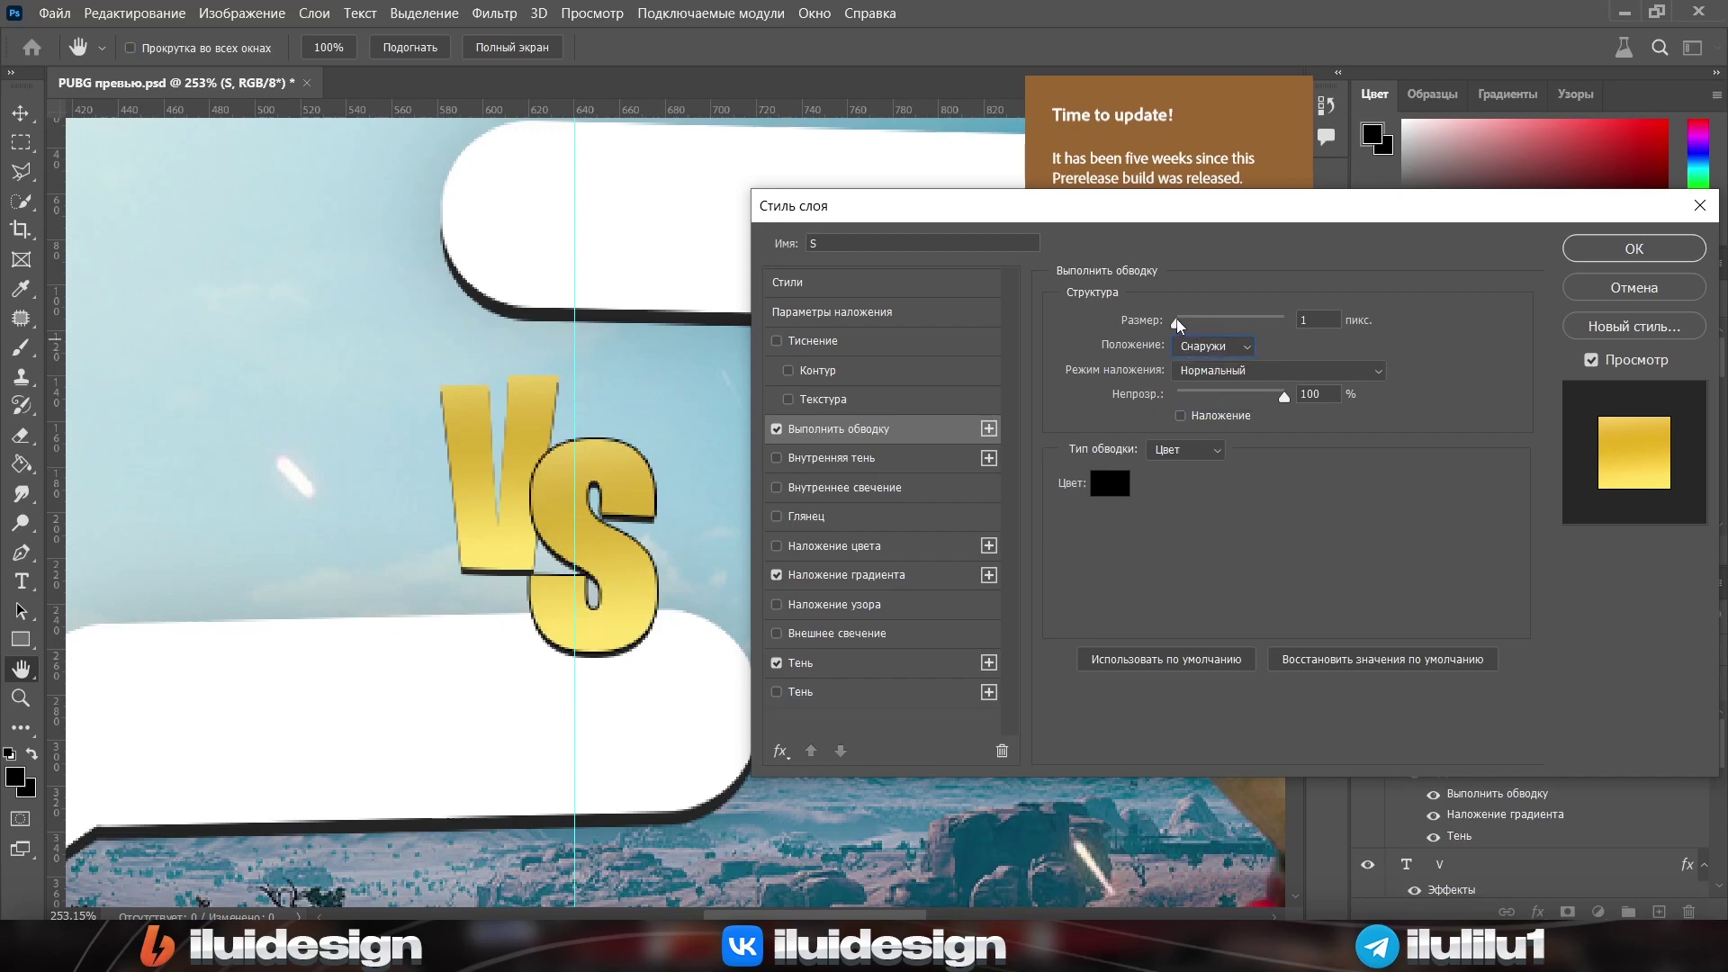
key(Return)
click(1369, 716)
click(1370, 716)
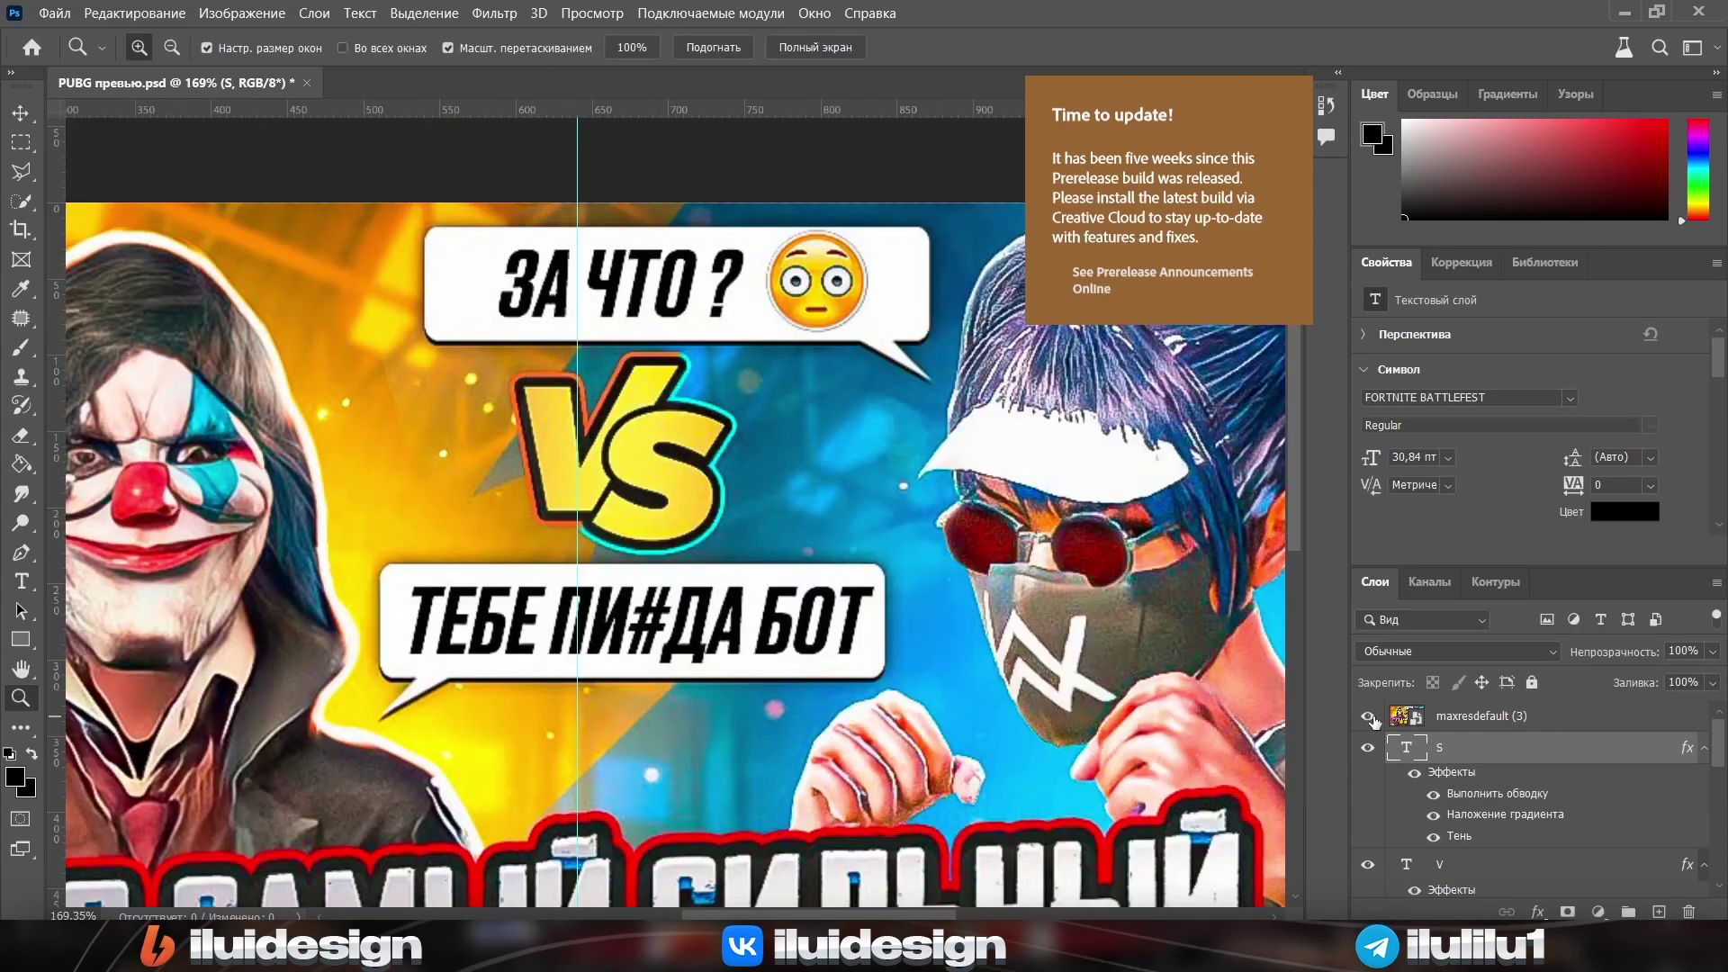
click(1370, 716)
click(594, 459)
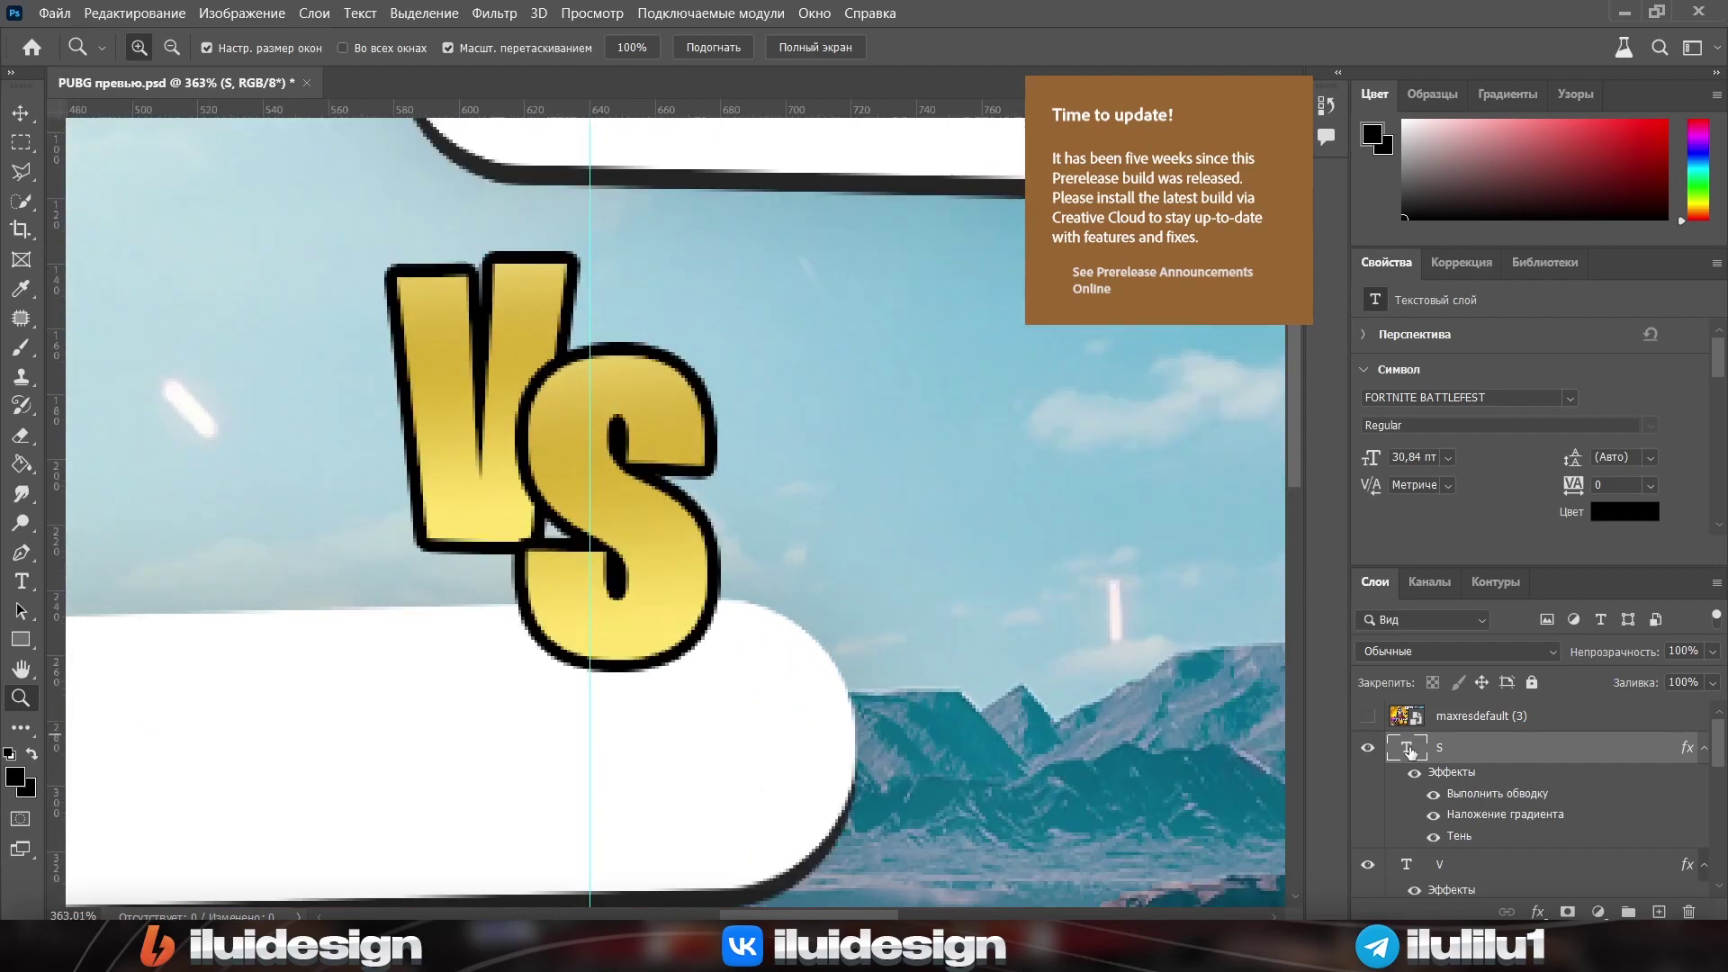
Add a brush layer above Слой 1 копия, then convert the letter layers into a smart object
scroll(1531, 792, down, 2)
click(1476, 818)
click(1659, 912)
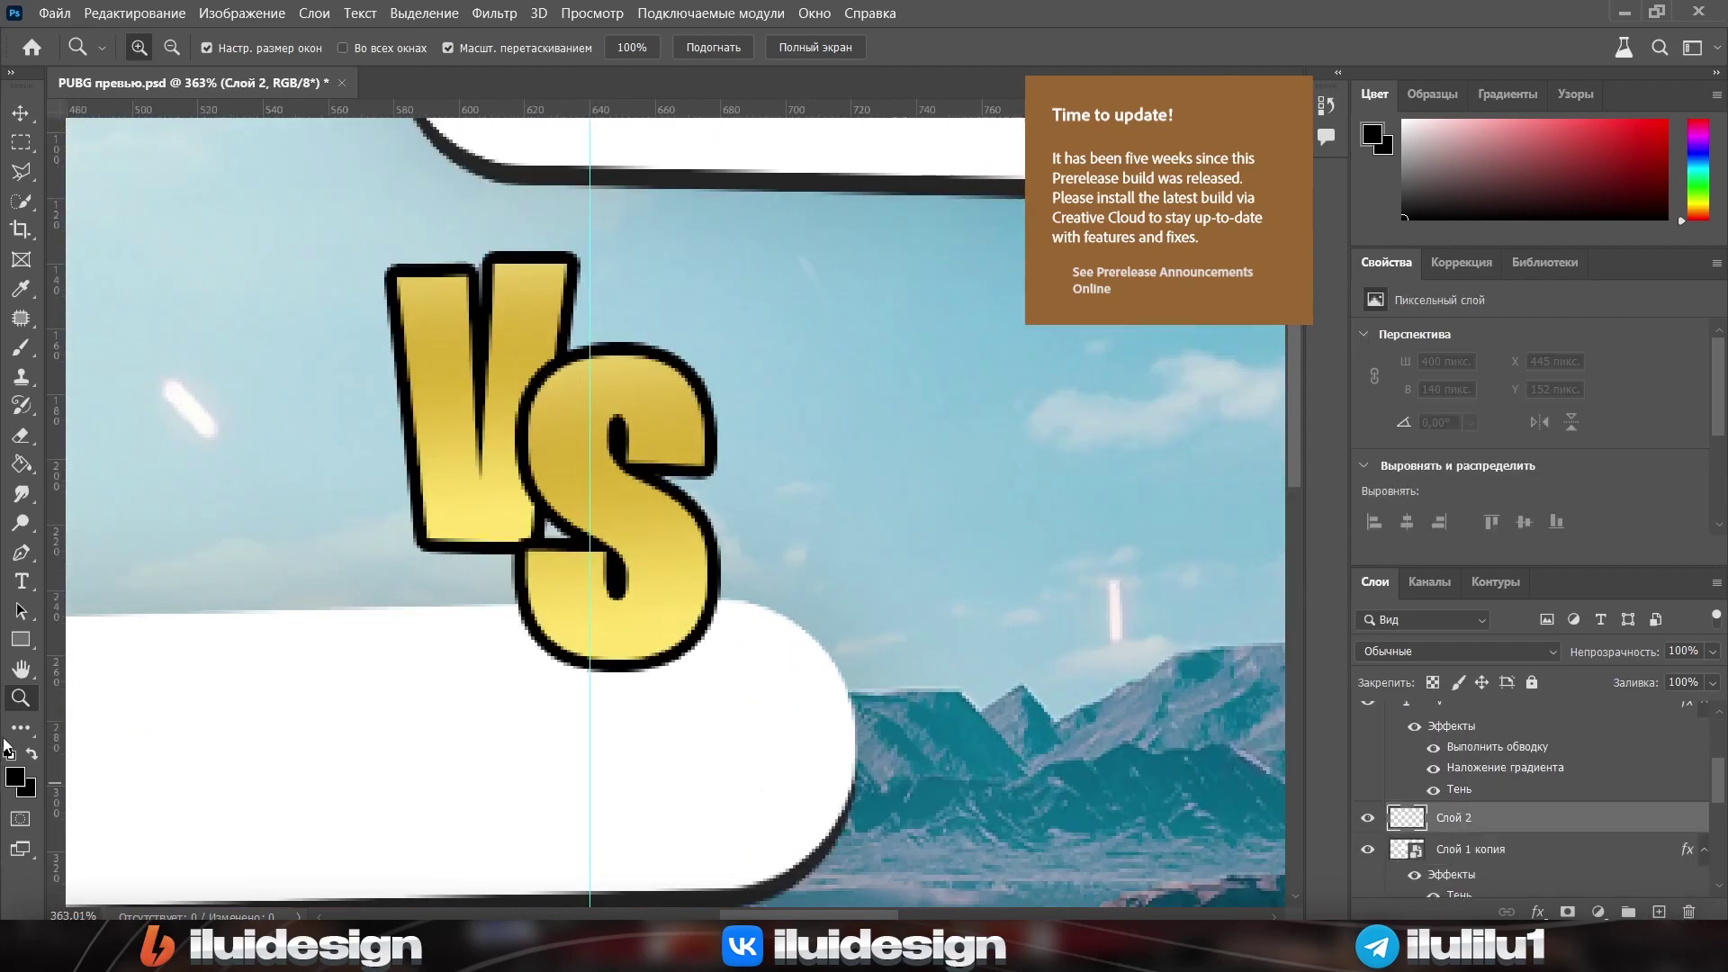
key(b)
right_click(680, 477)
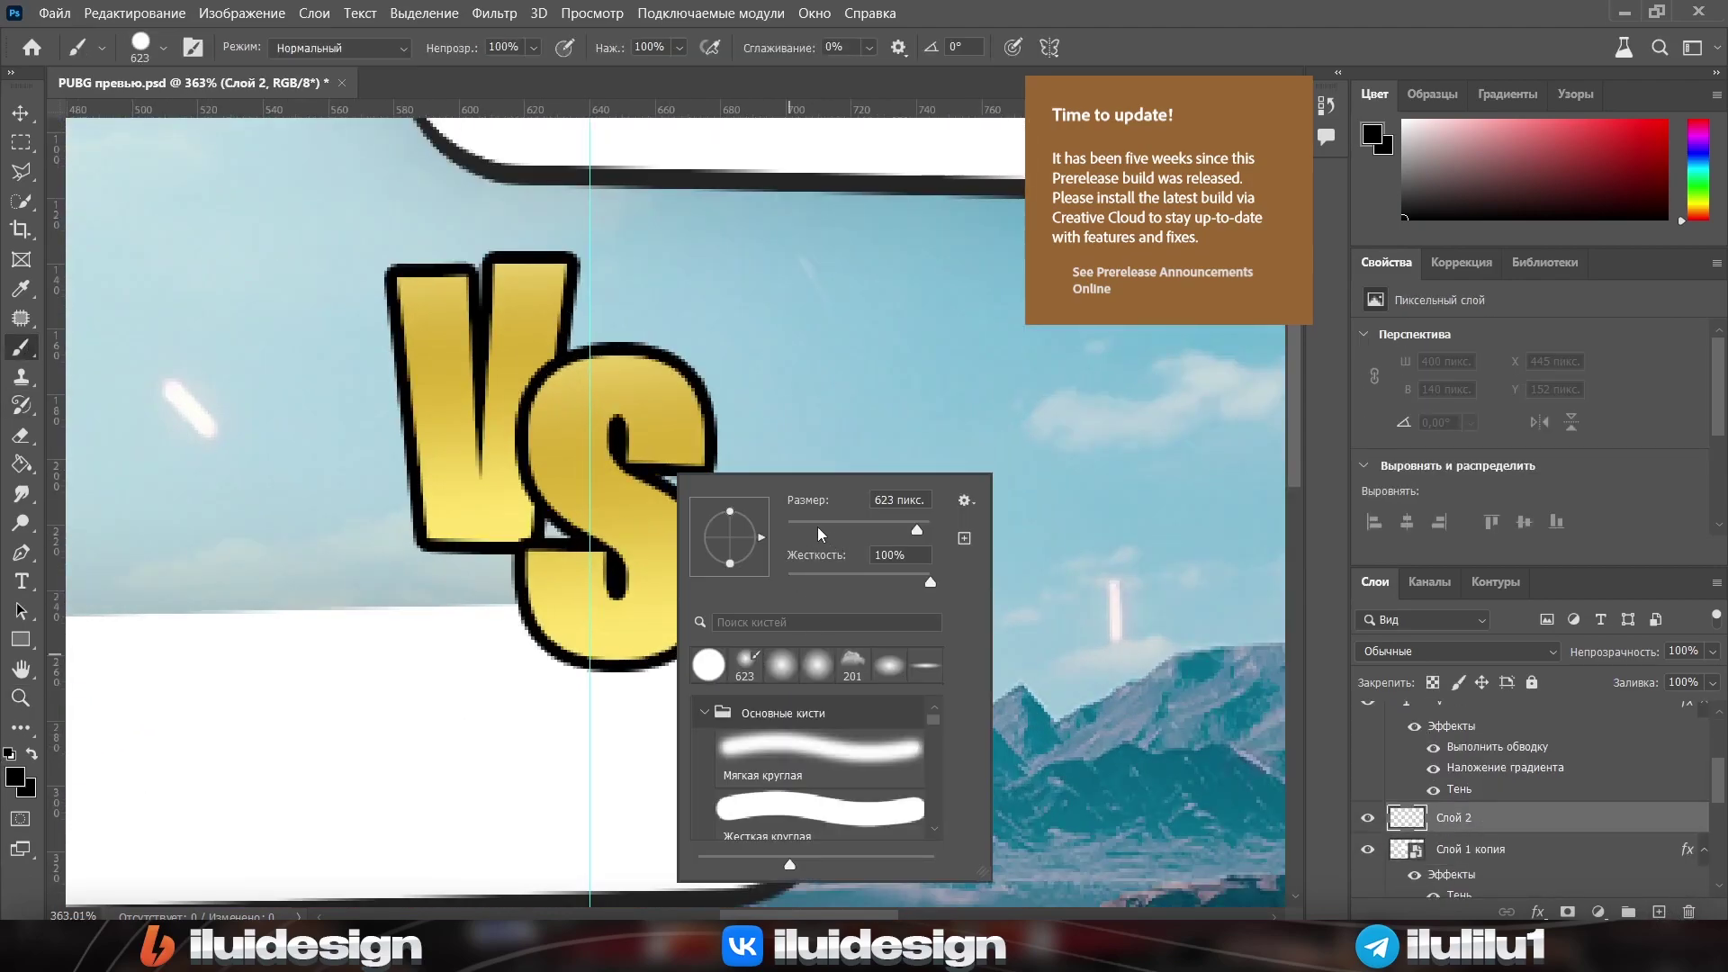
click(576, 511)
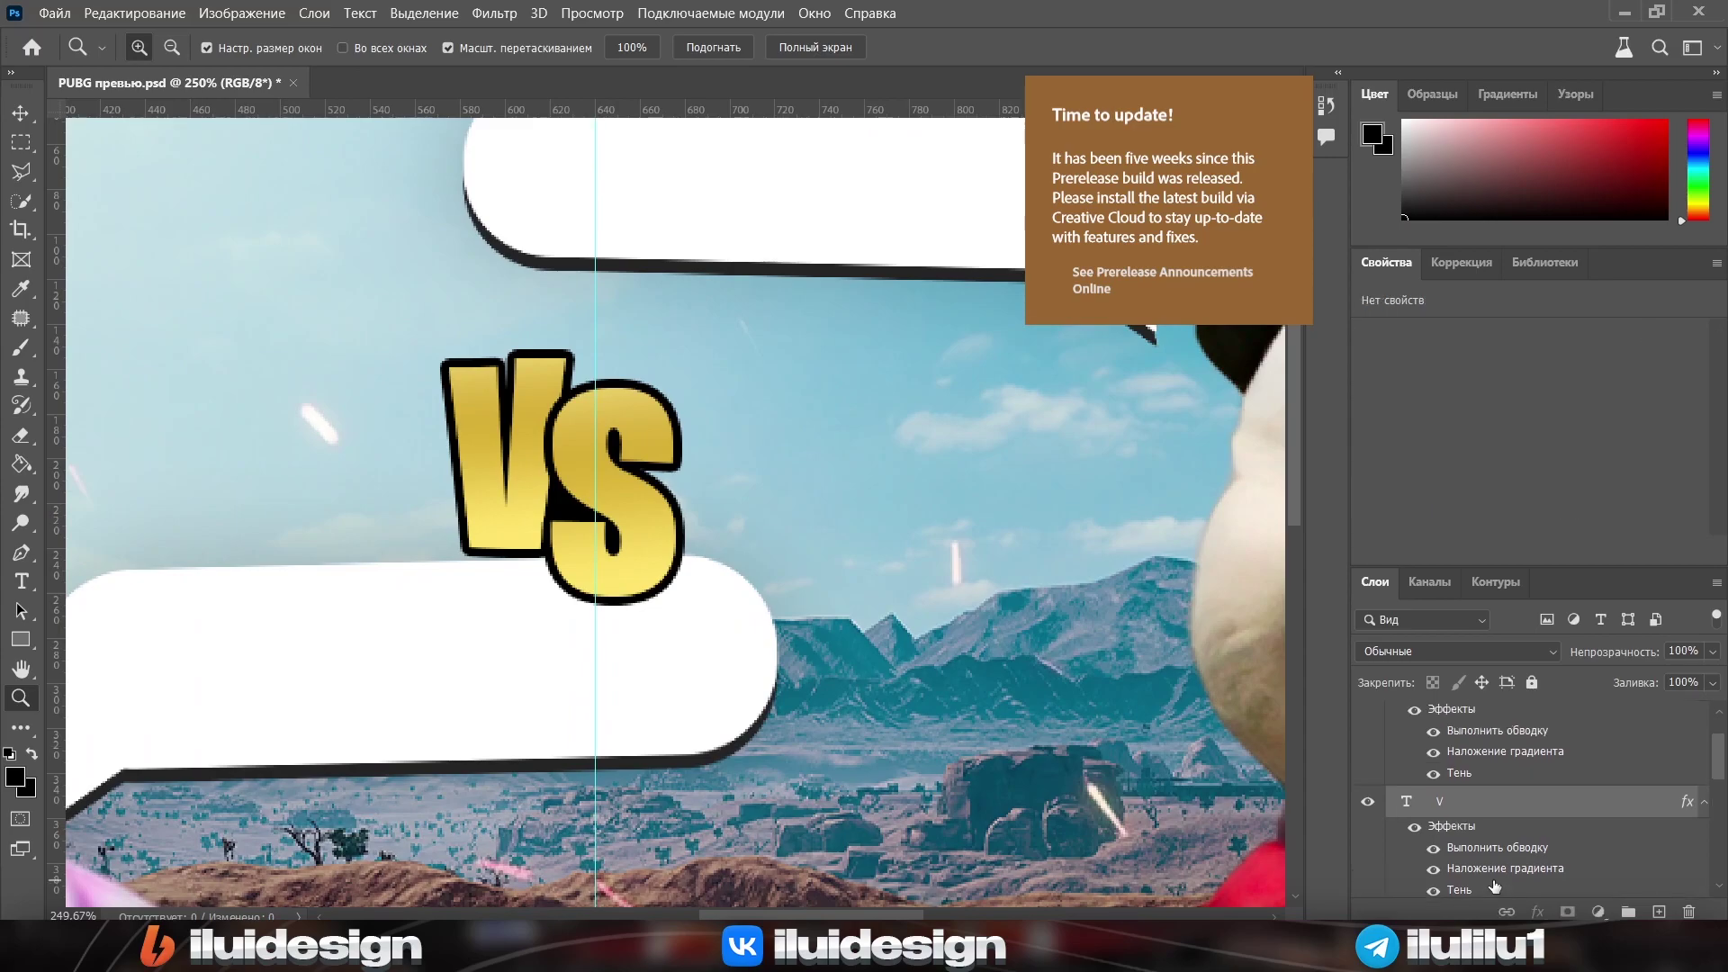
scroll(1492, 810, down, 2)
right_click(1494, 716)
click(1369, 335)
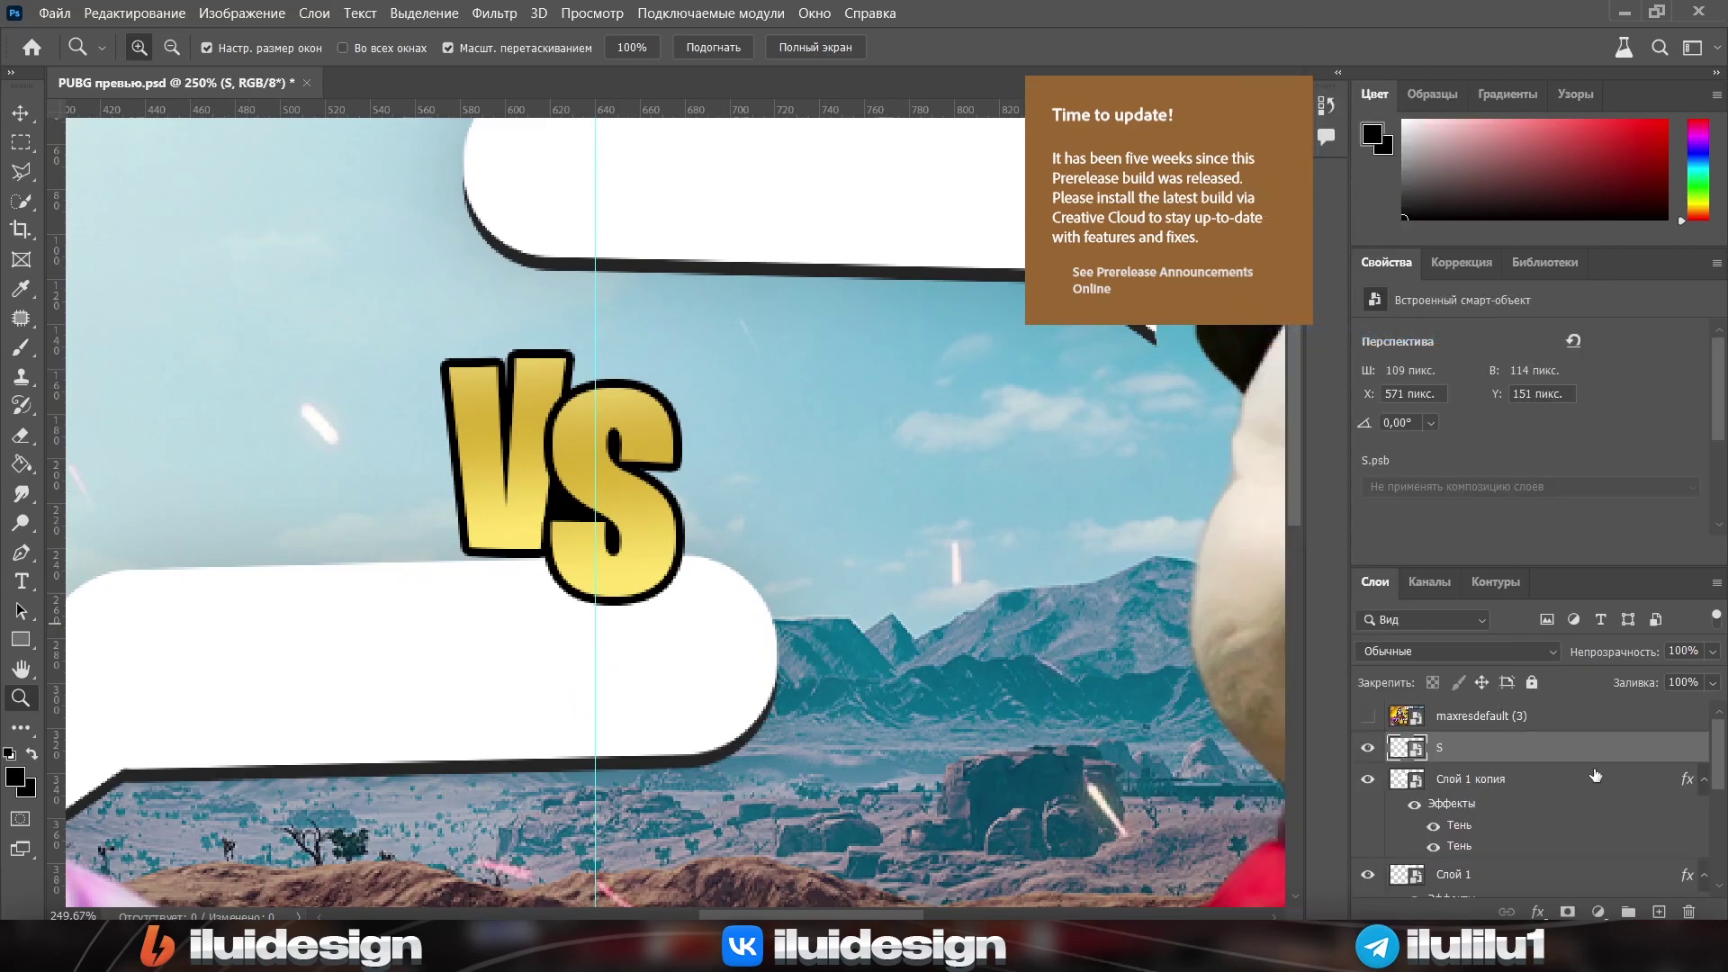
Turn on a gradient Stroke for the VS badge with its left stop set to 00ff2a
click(837, 430)
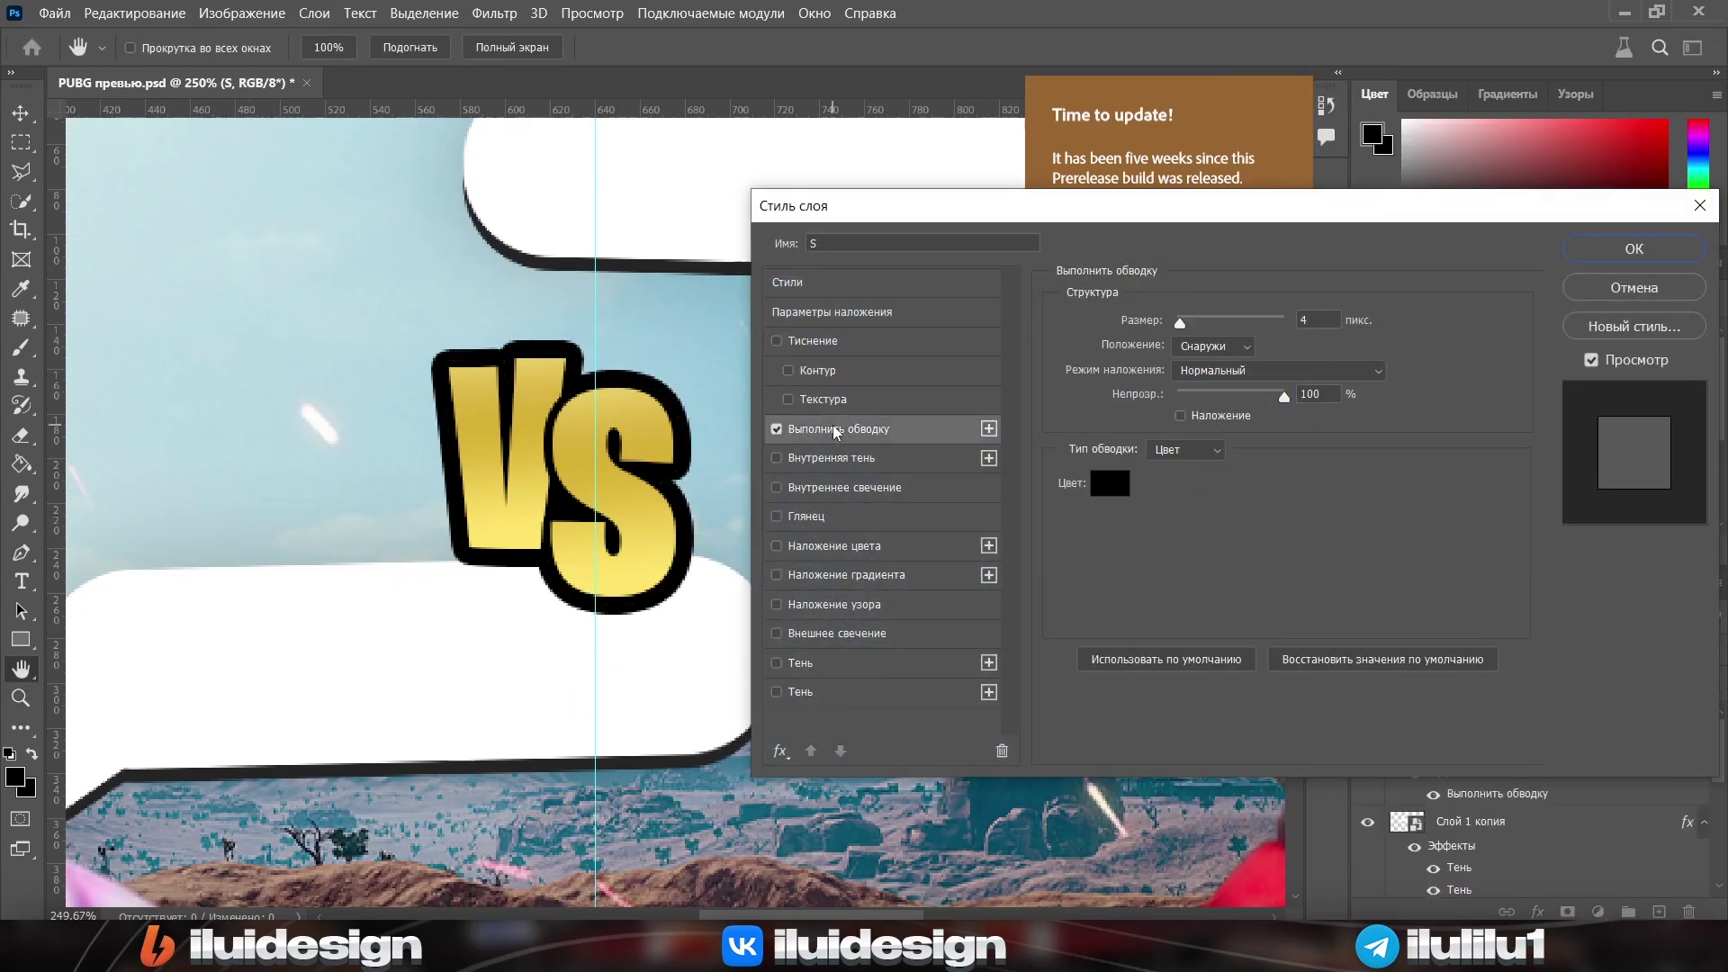
click(1184, 452)
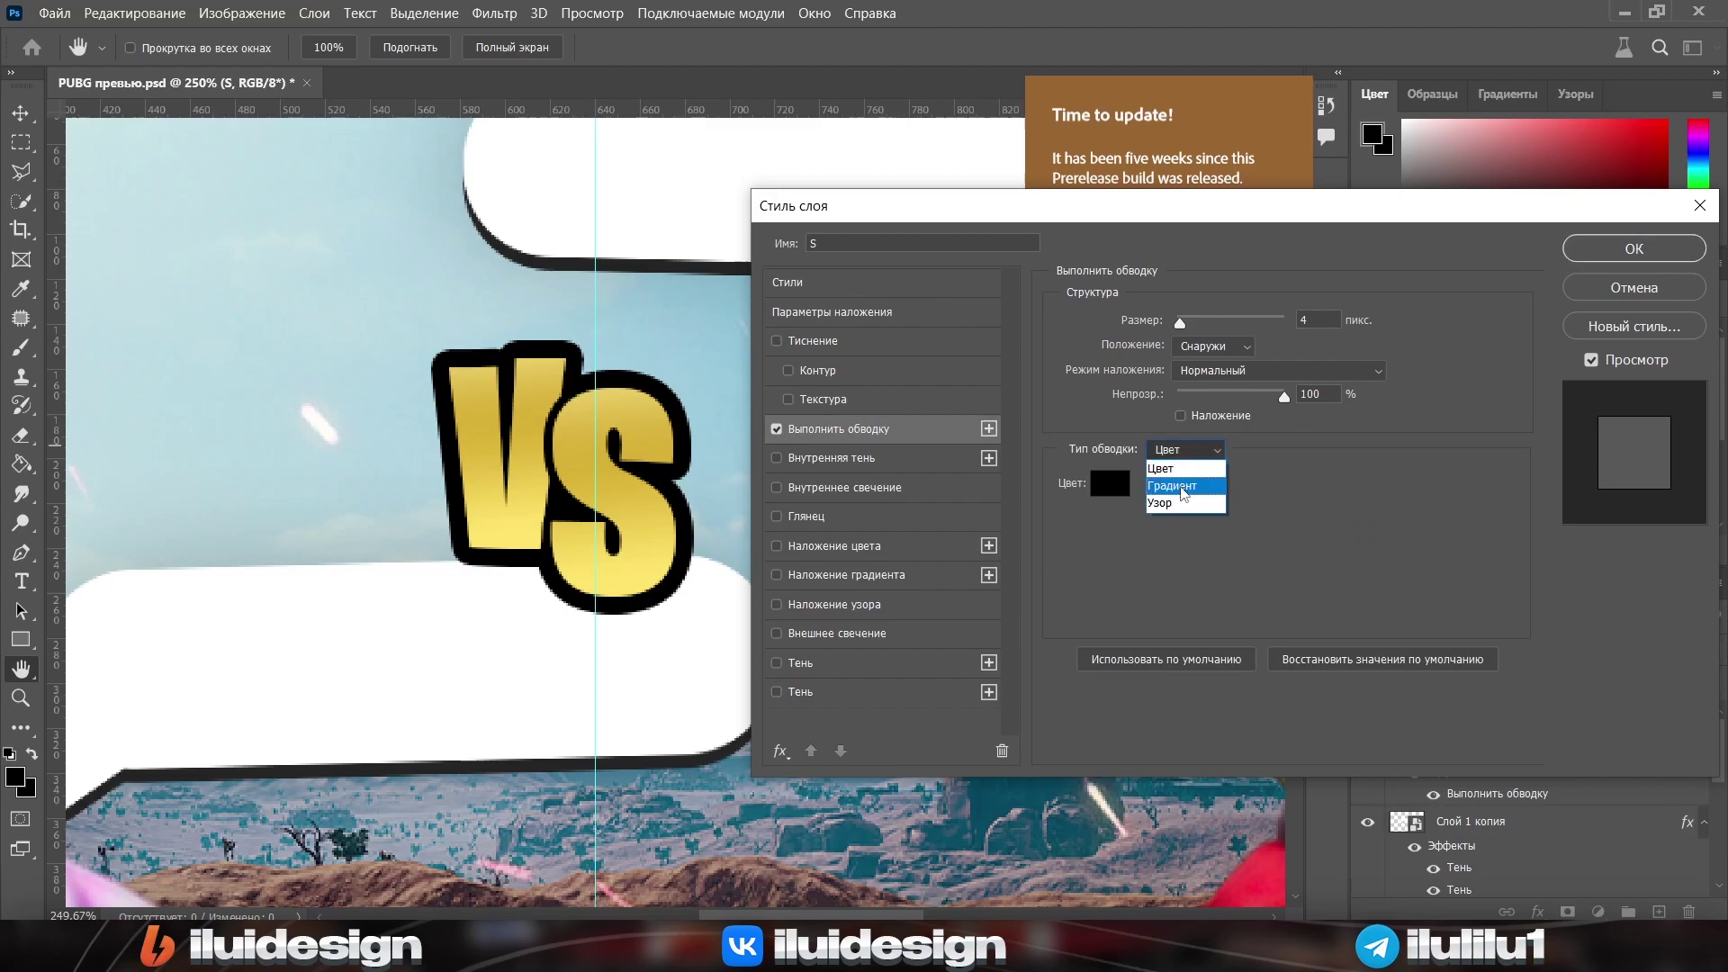
click(1182, 487)
click(1155, 486)
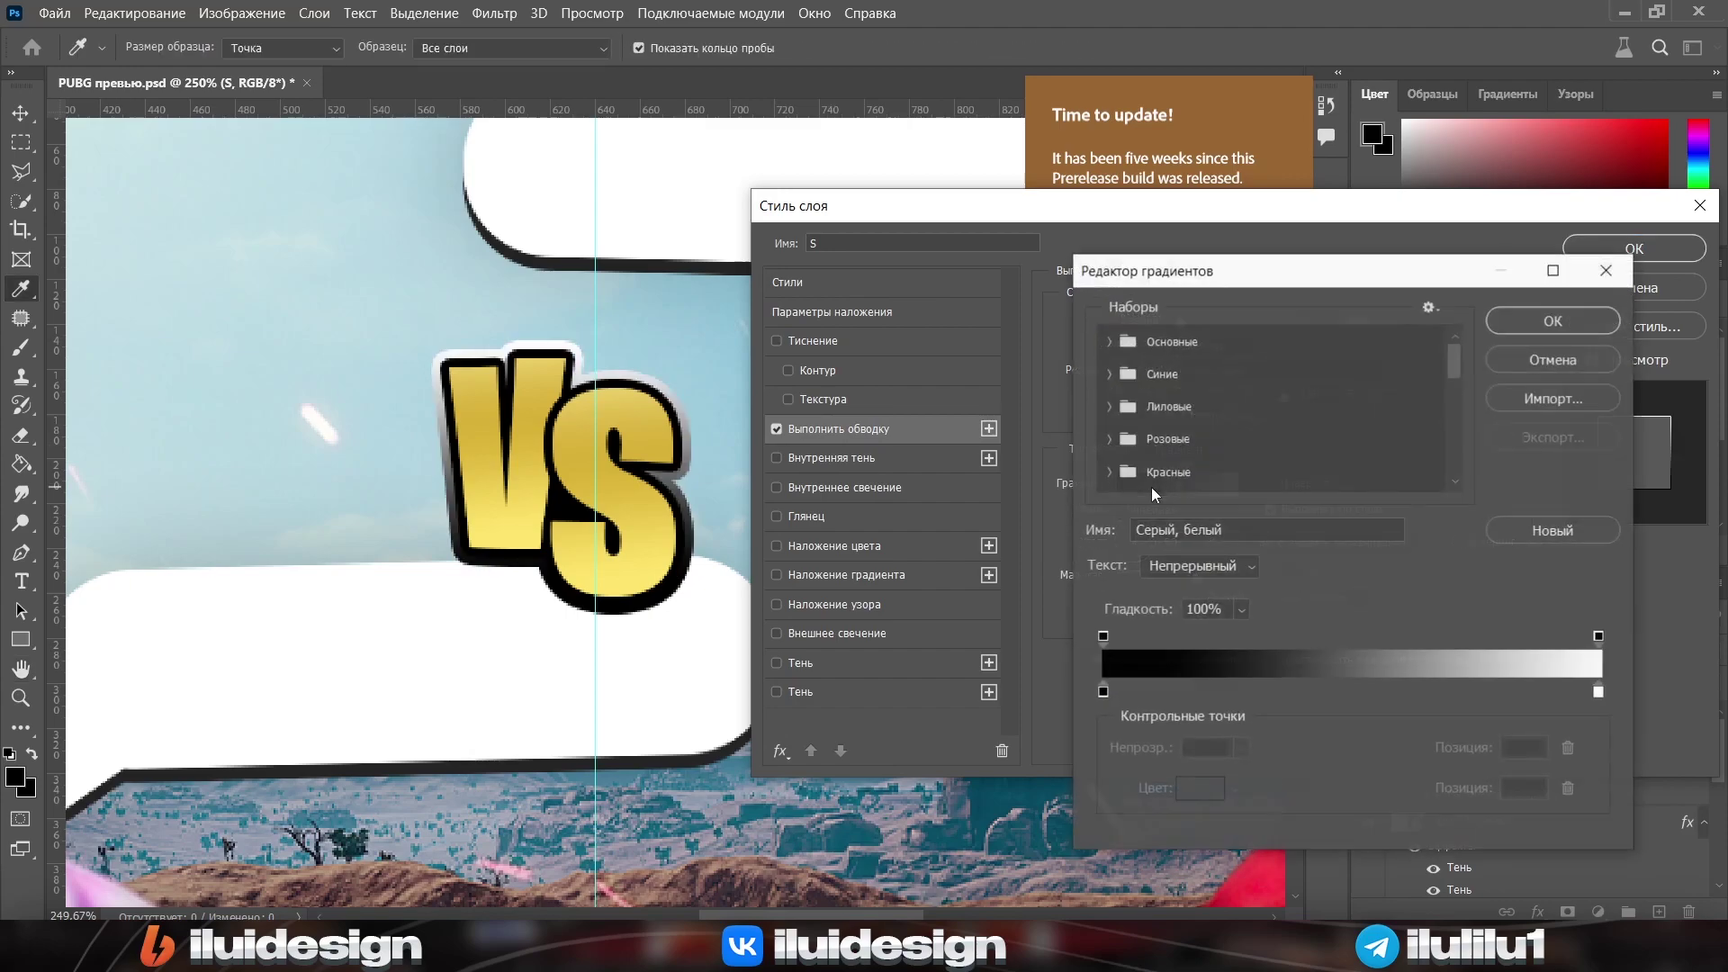
click(1103, 692)
click(1213, 788)
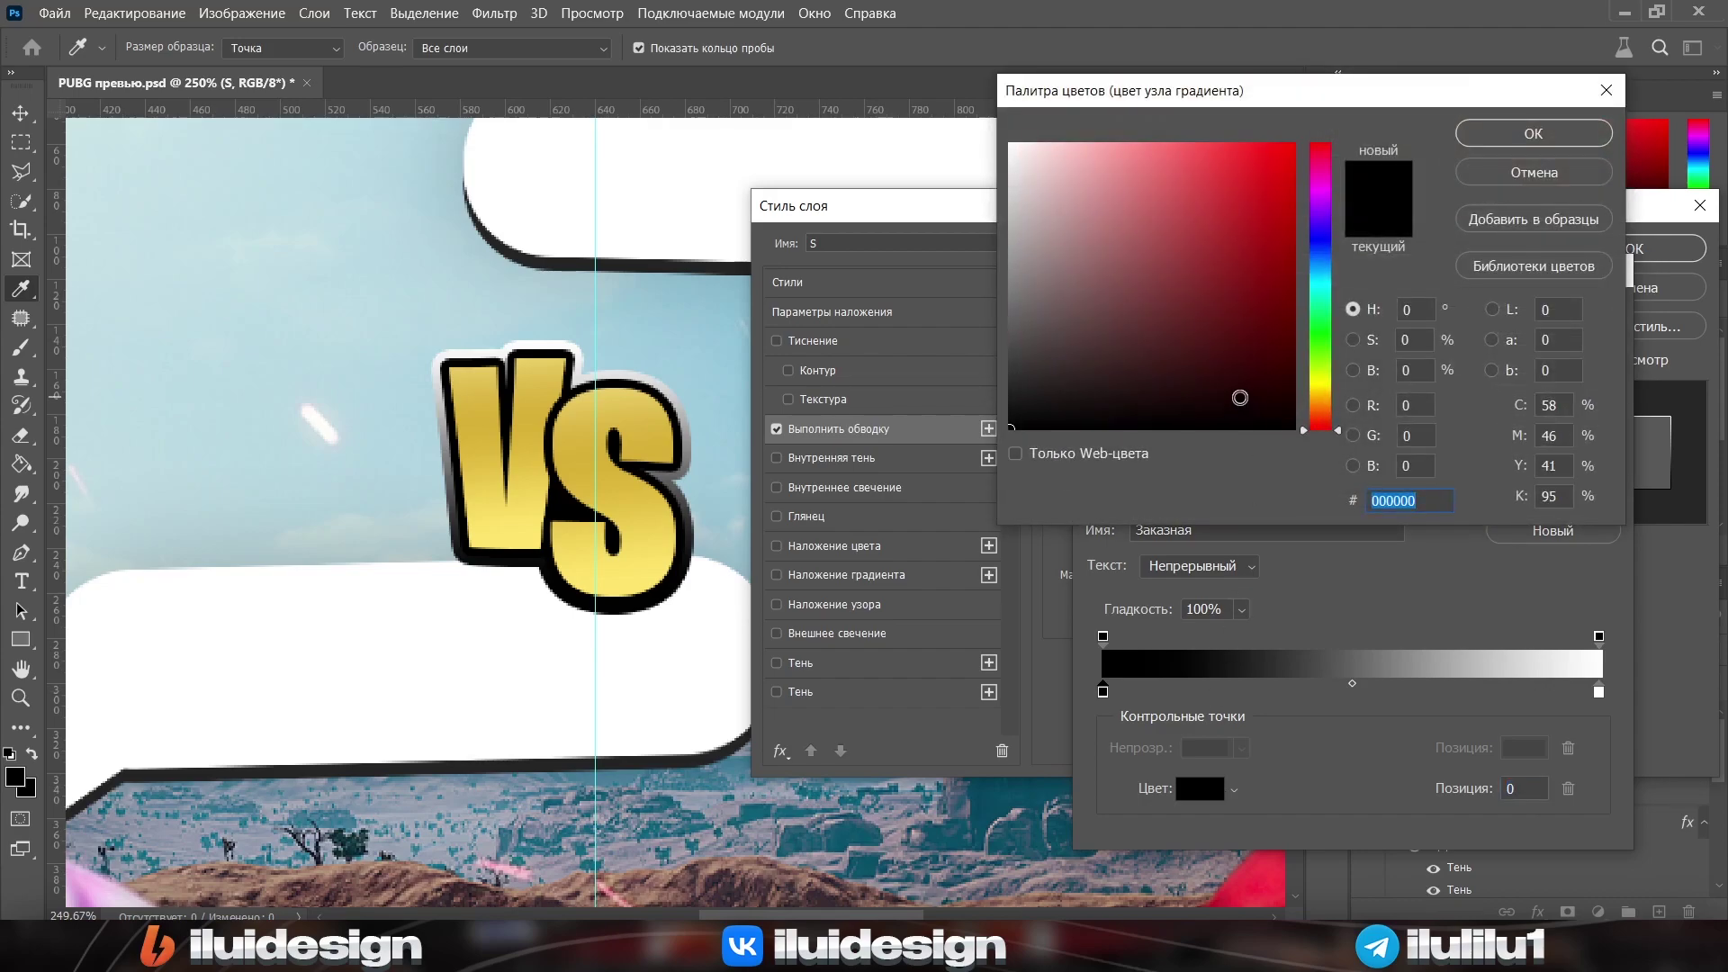
text(00ff2a)
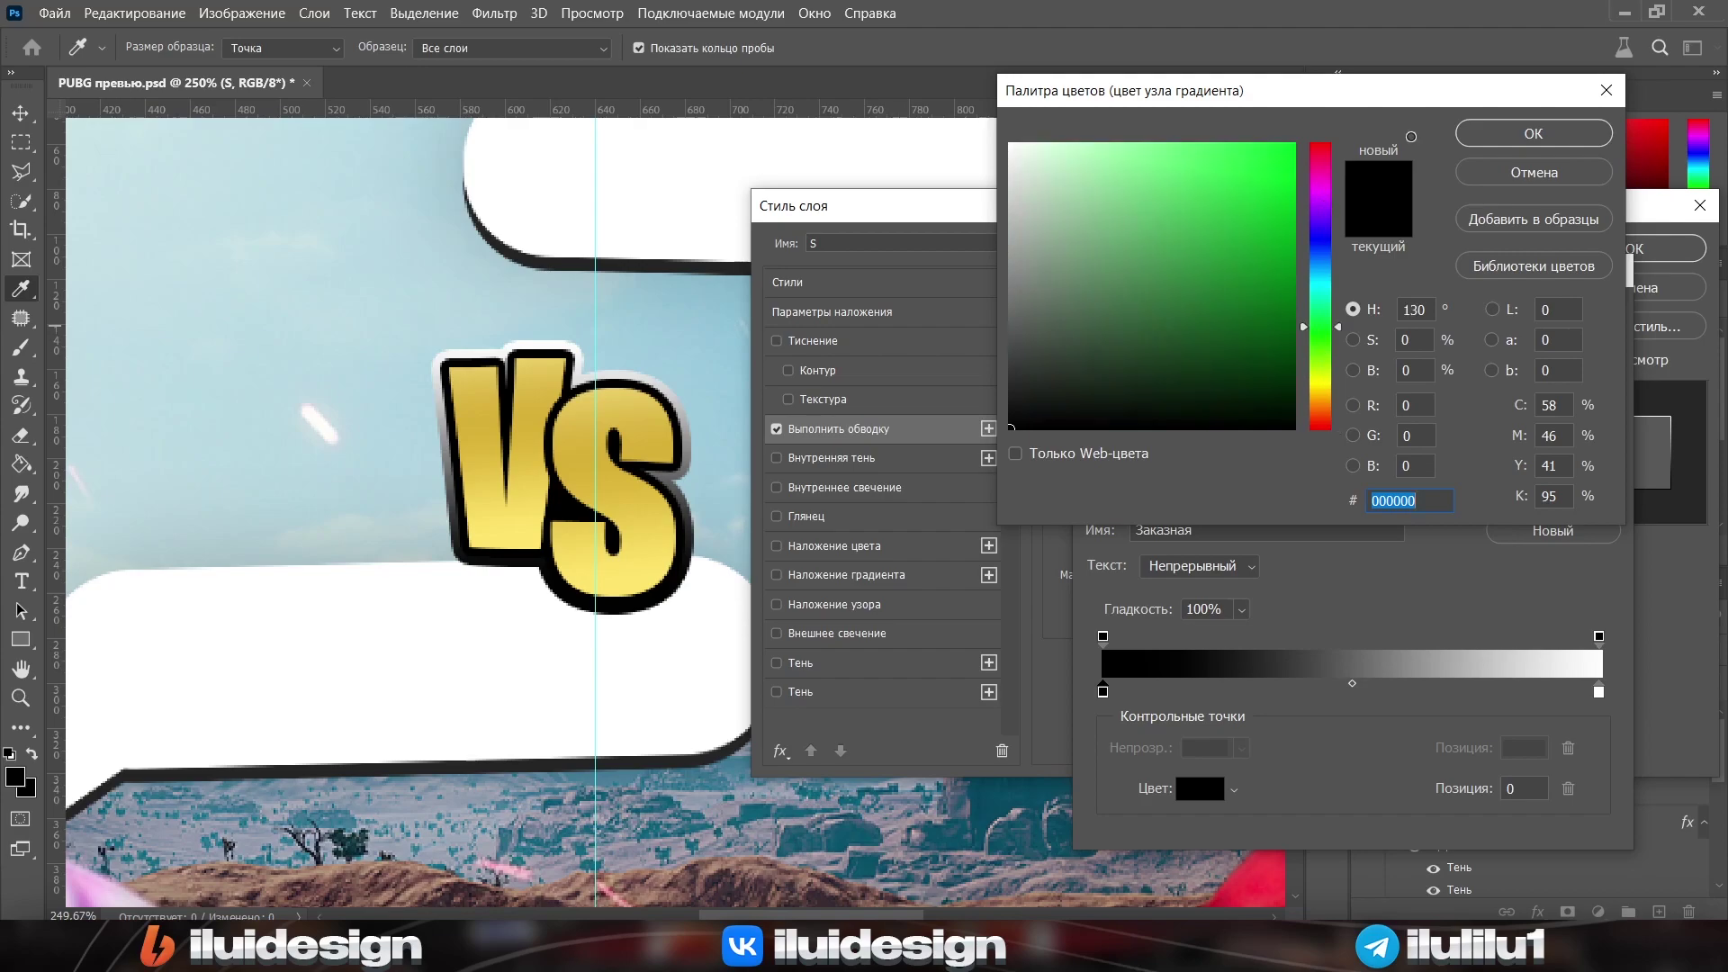
click(1546, 143)
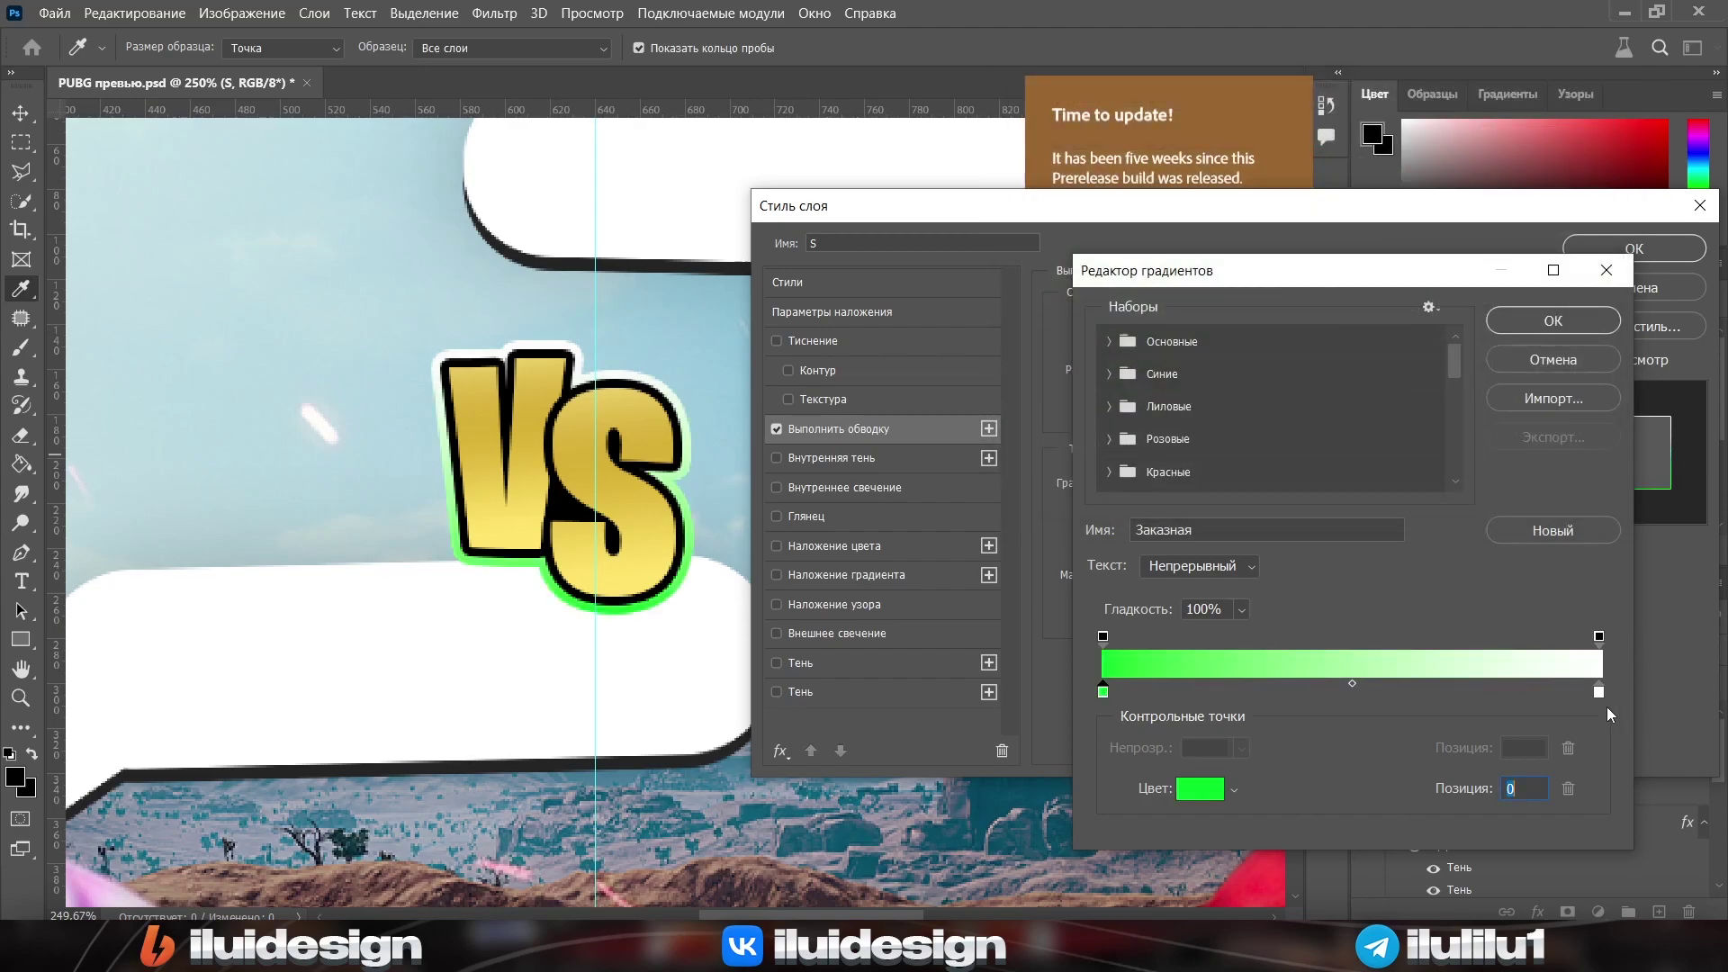
Make the right stop bright magenta, angle the gradient across the badge, and apply the 4 px stroke
click(1200, 788)
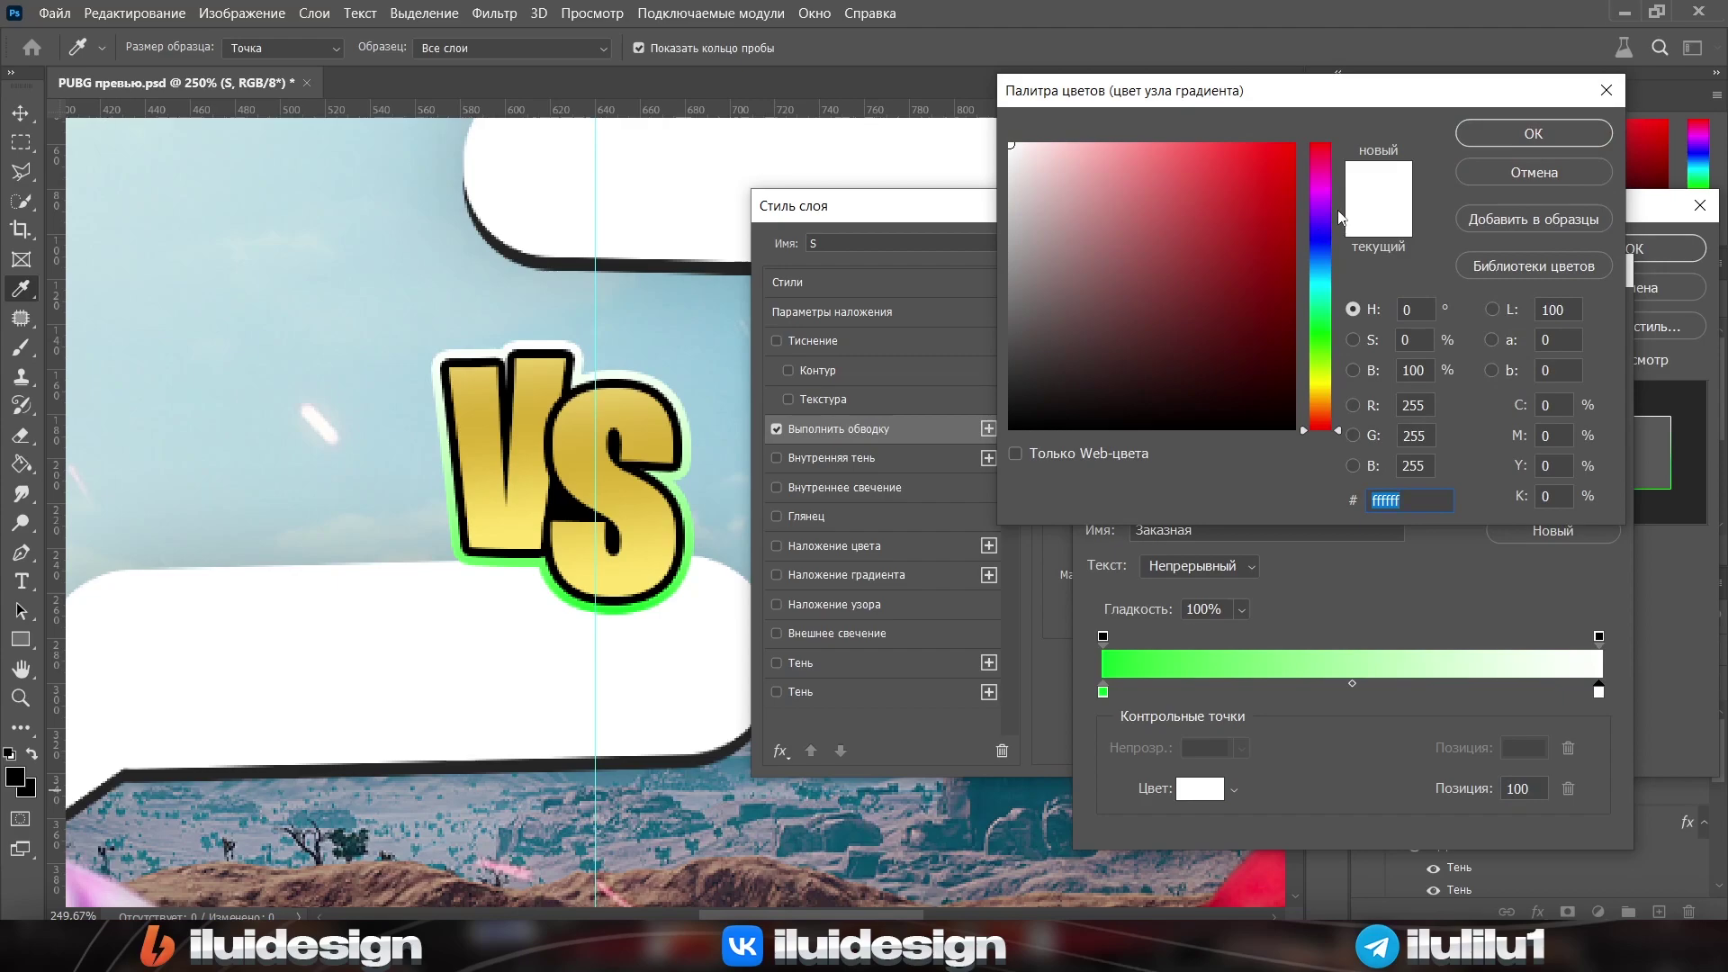
drag(1319, 240, 1319, 192)
click(1293, 144)
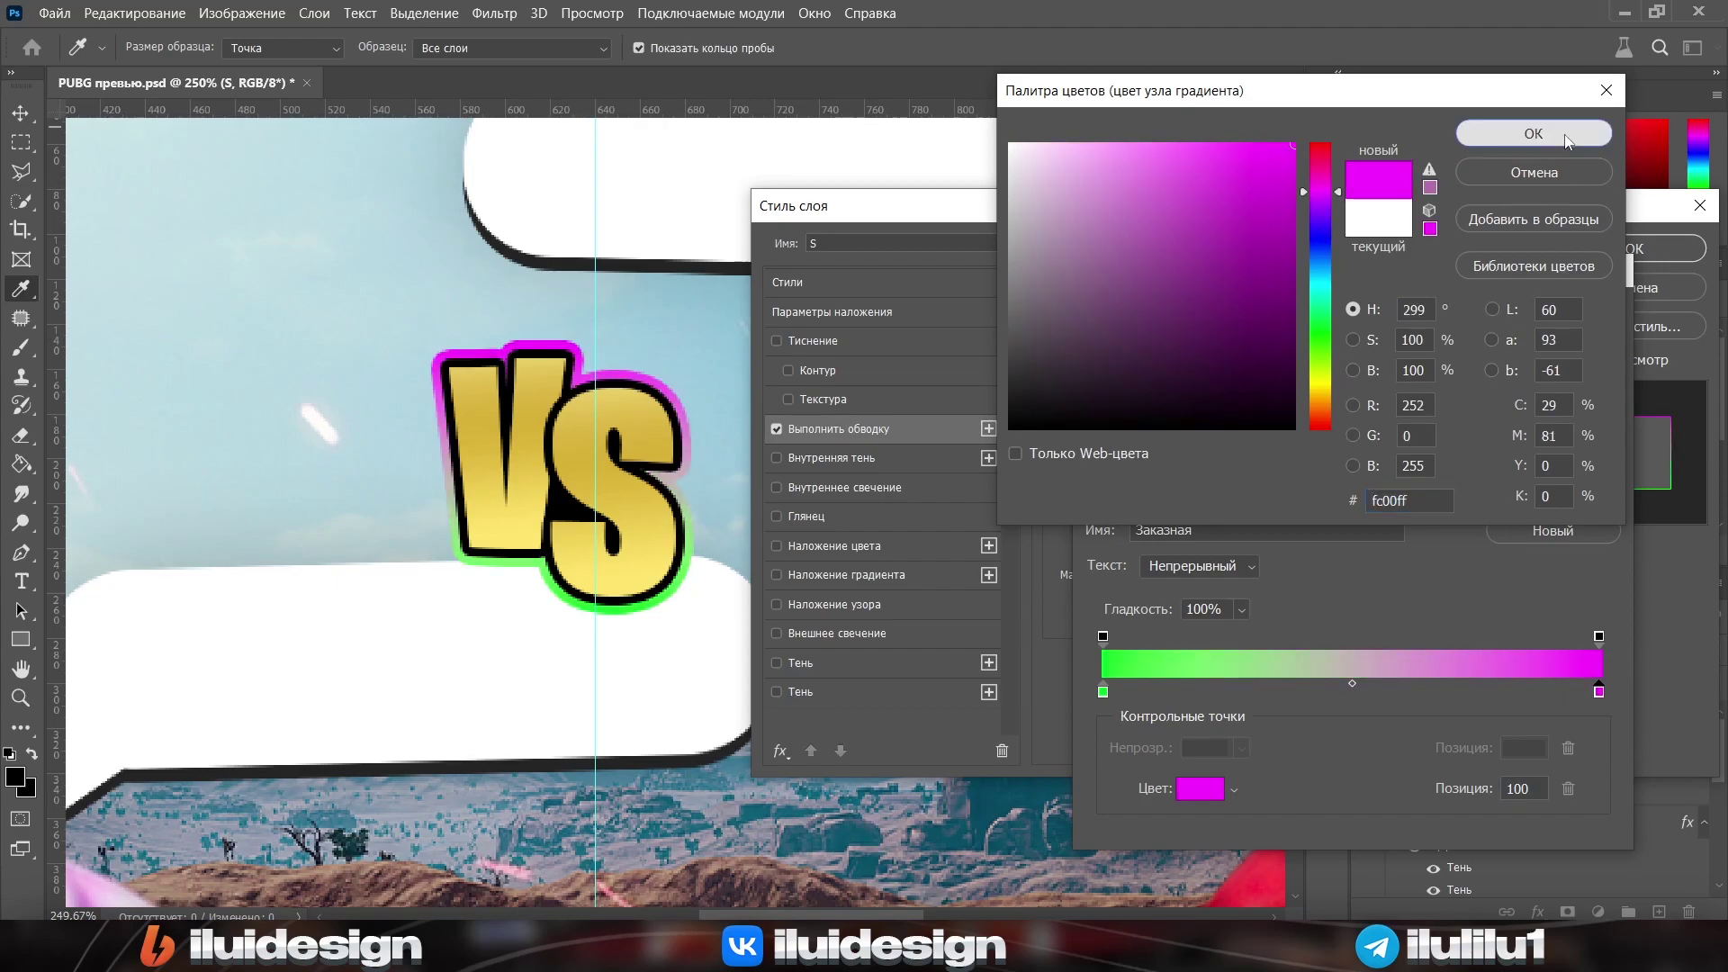
click(1534, 133)
click(1495, 331)
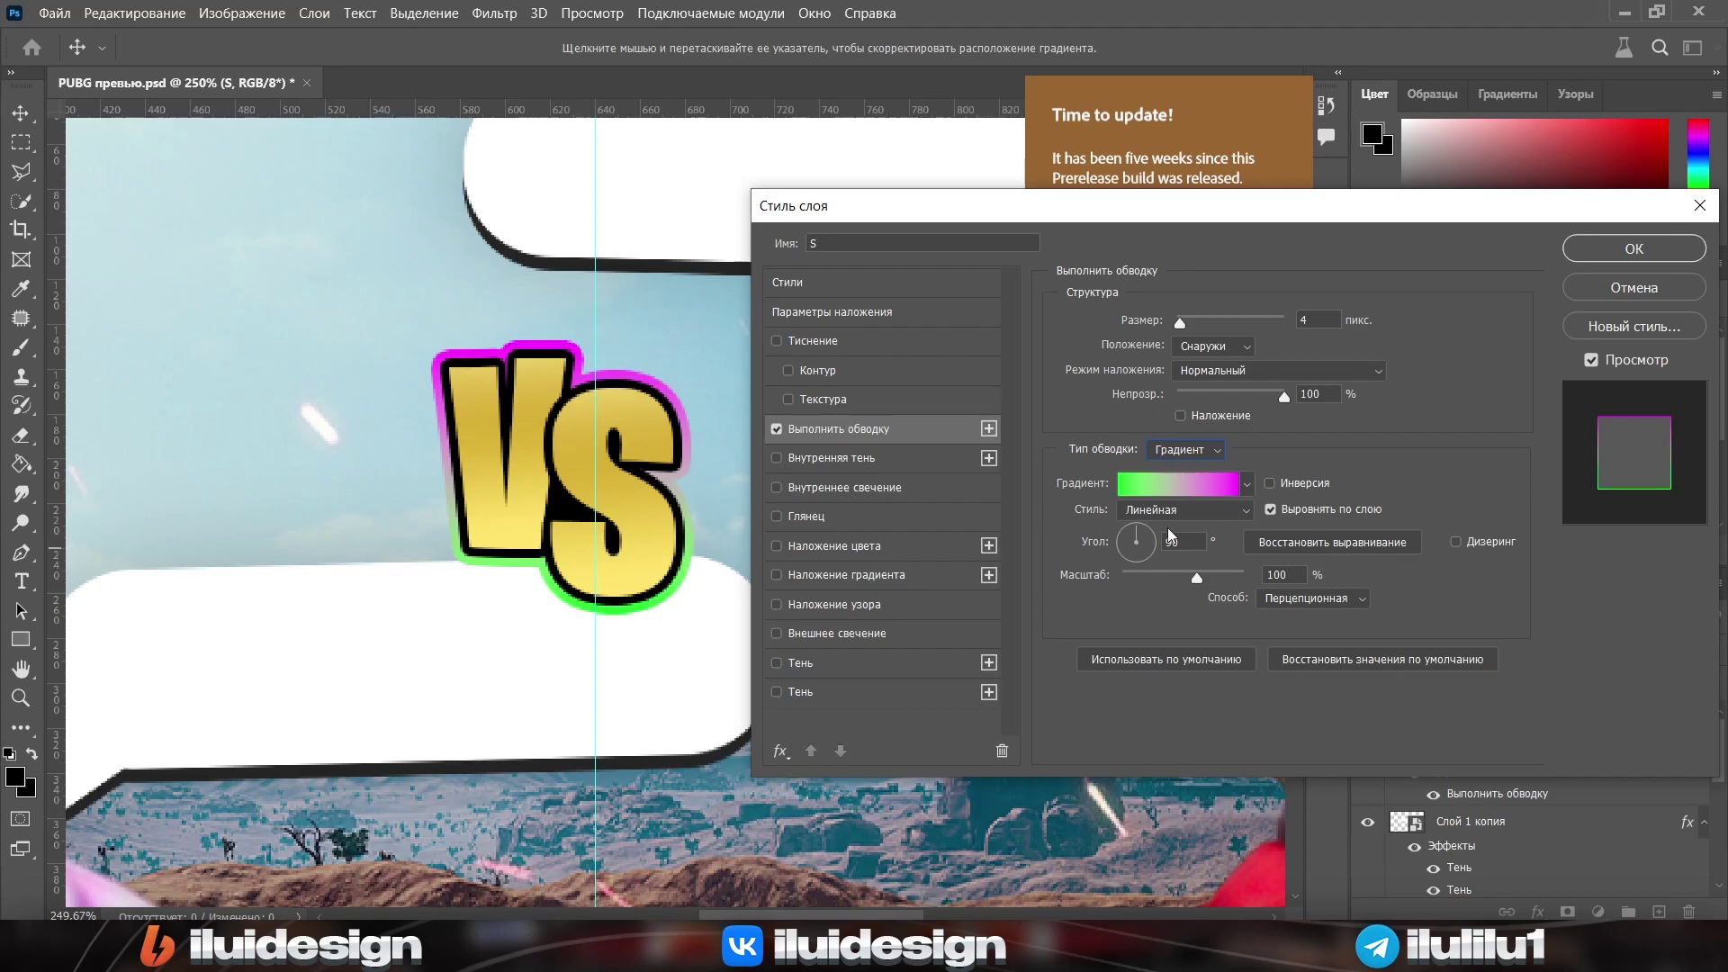
mouse_move(1147, 540)
mouse_down()
mouse_move(1153, 563)
mouse_move(1122, 565)
mouse_move(1121, 546)
mouse_move(1120, 579)
mouse_up()
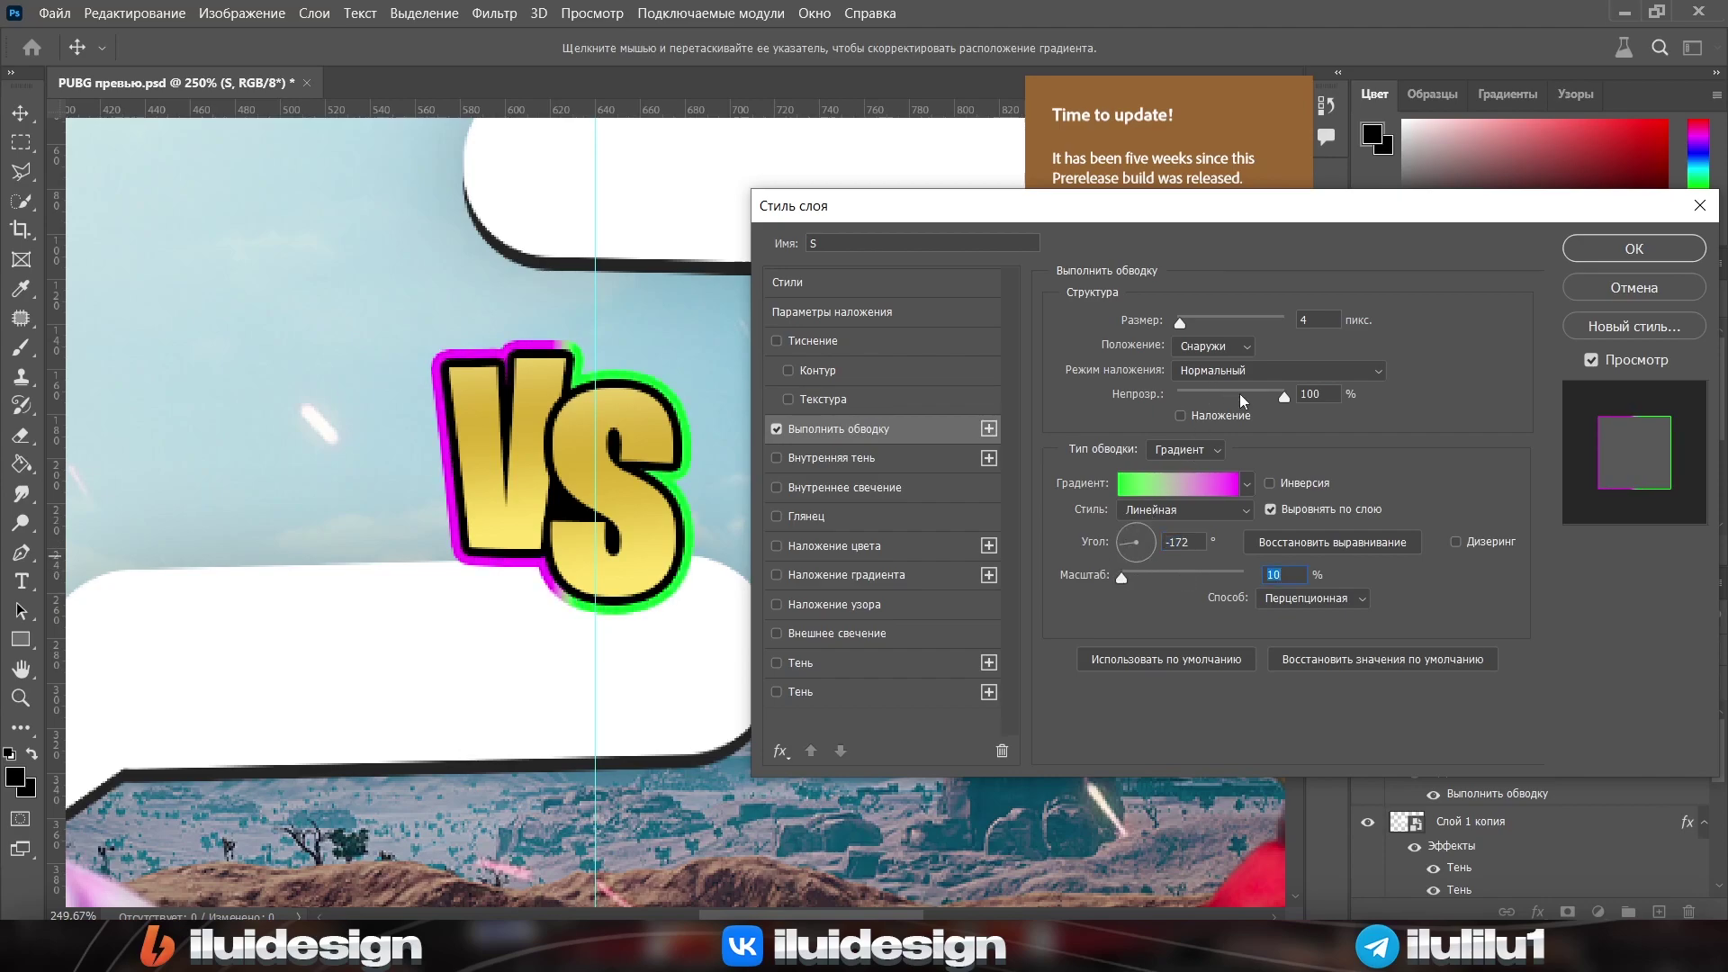
key(Return)
key(ctrl+0)
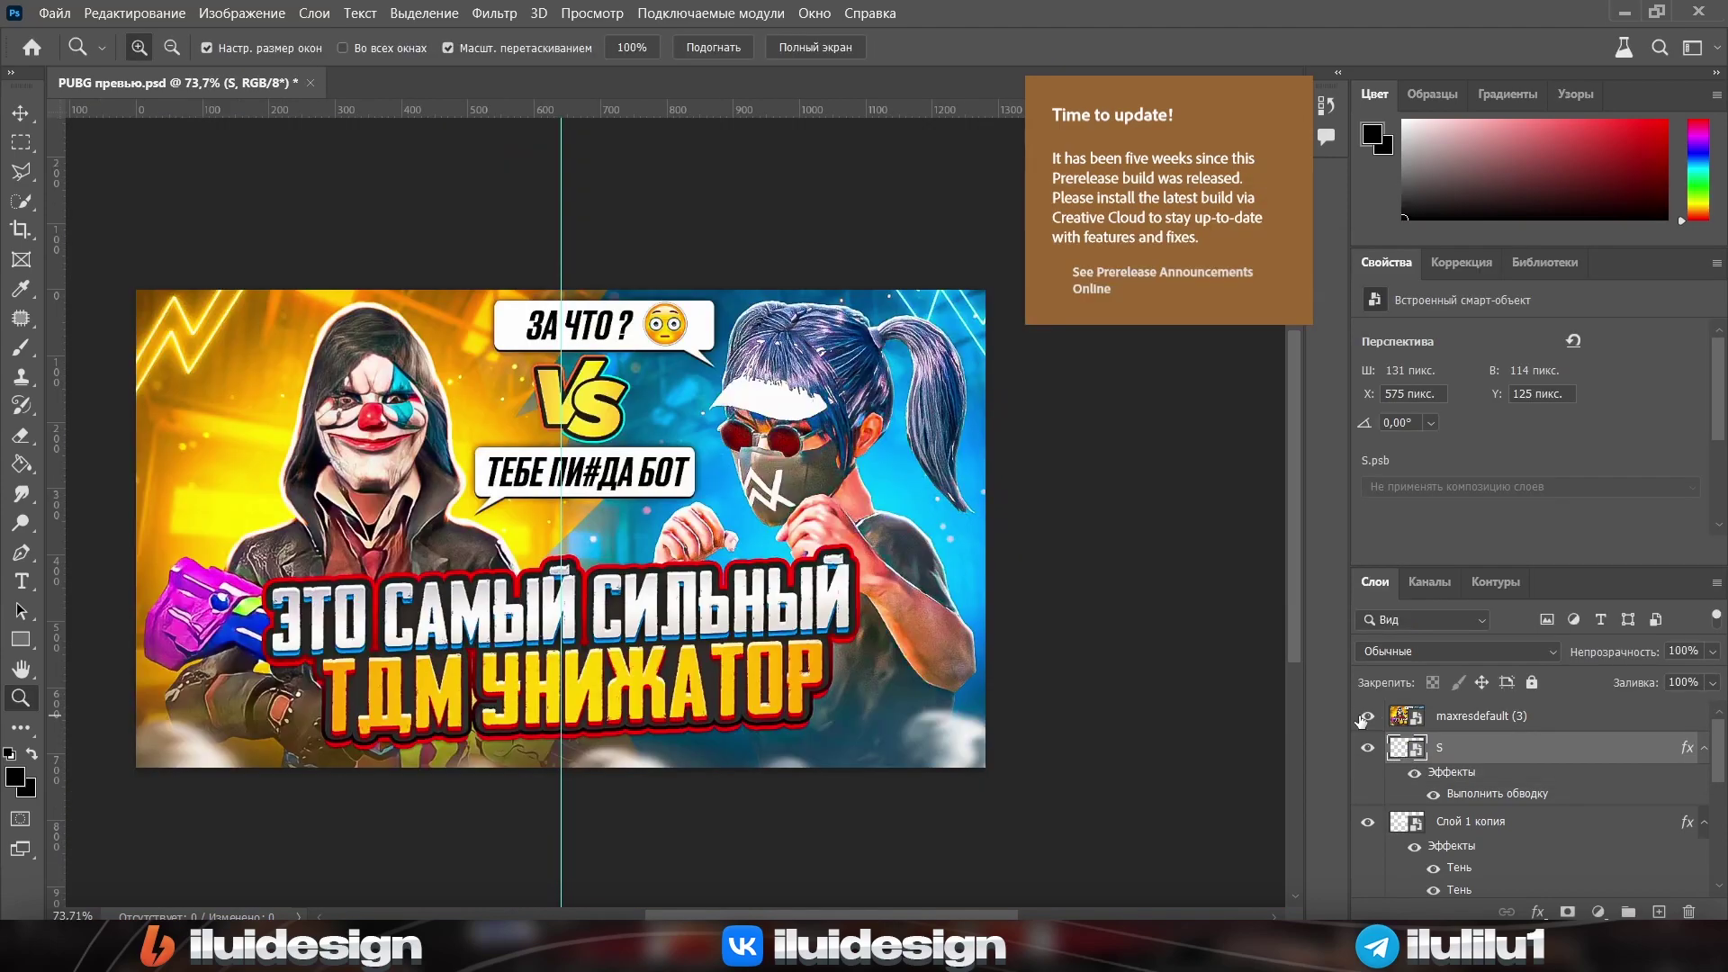
Hide the reference thumbnail and add a new empty layer above the background photo
click(1368, 717)
scroll(1530, 810, down, 10)
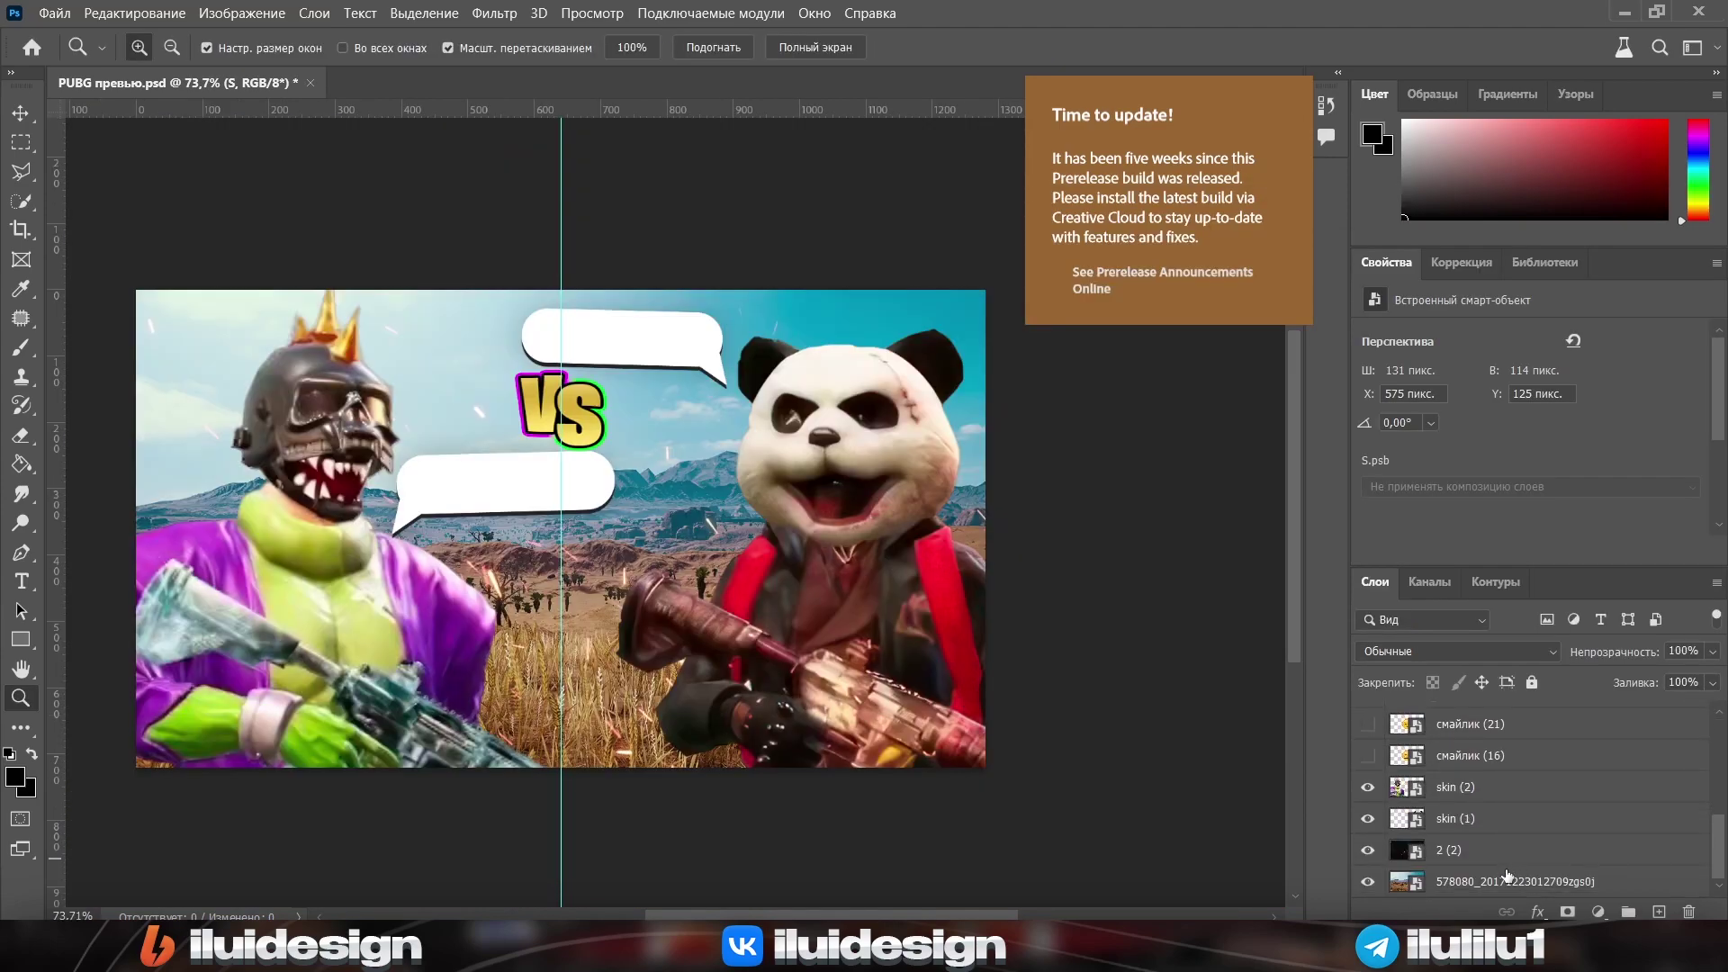
click(1591, 887)
click(1659, 912)
scroll(554, 424, up, 3)
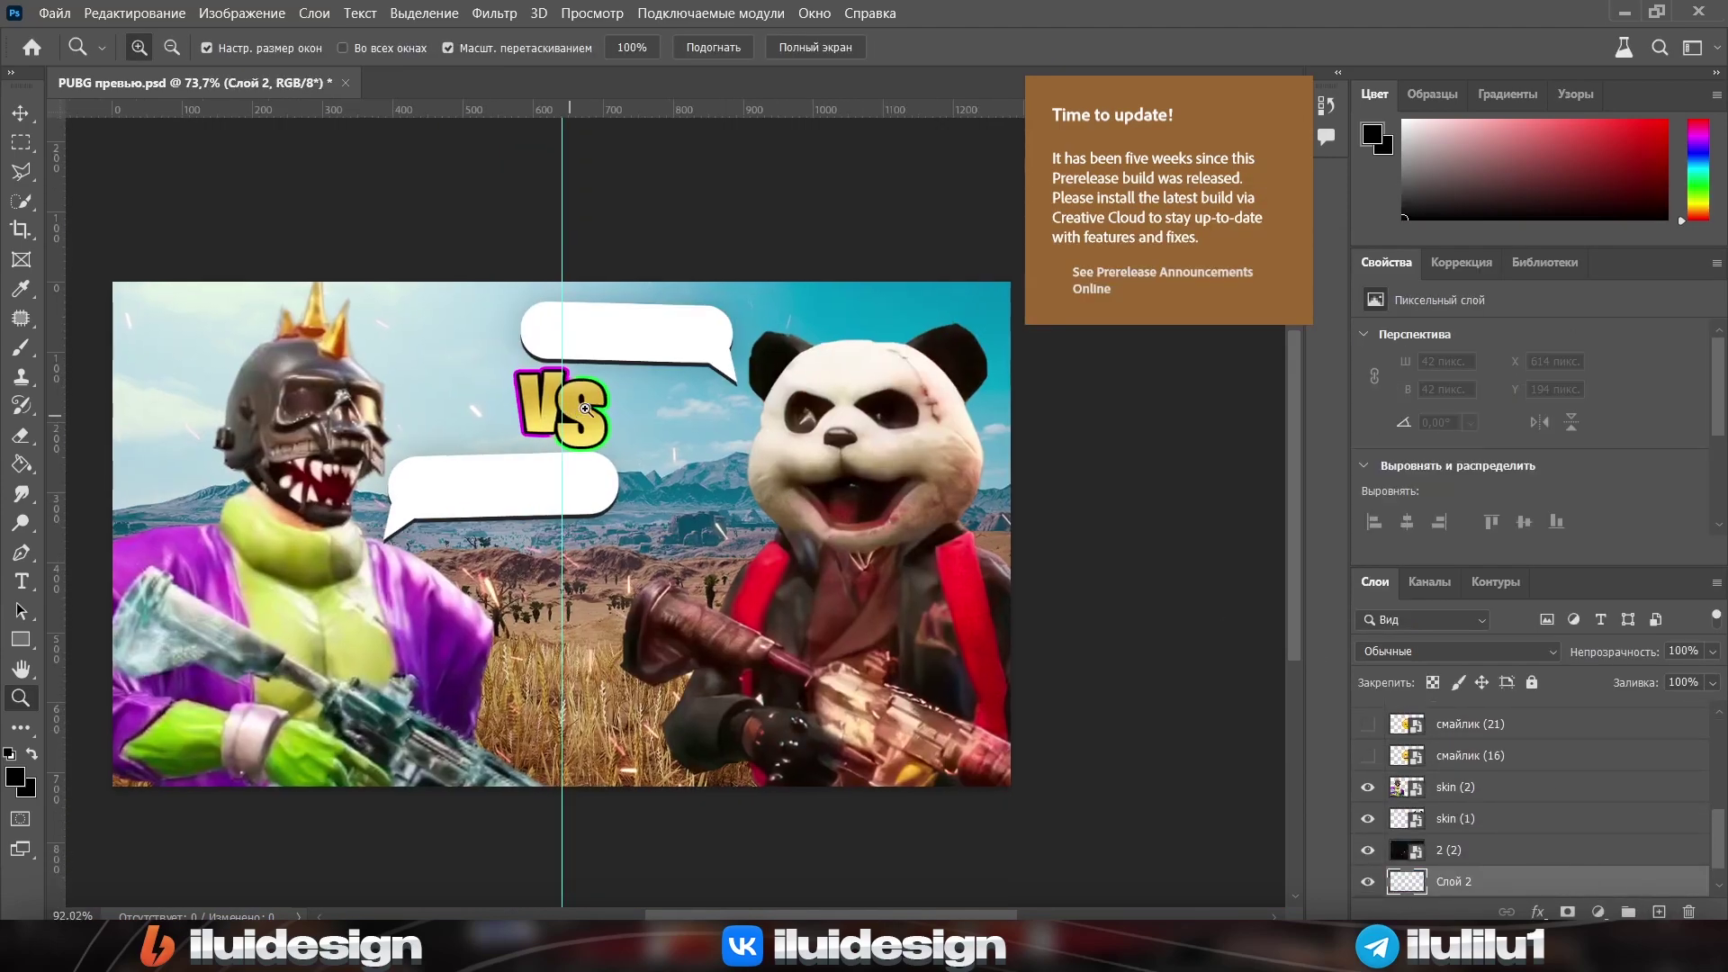
Draw a jagged freehand dividing selection and invert it to cover the left half
click(21, 171)
scroll(618, 250, up, 2)
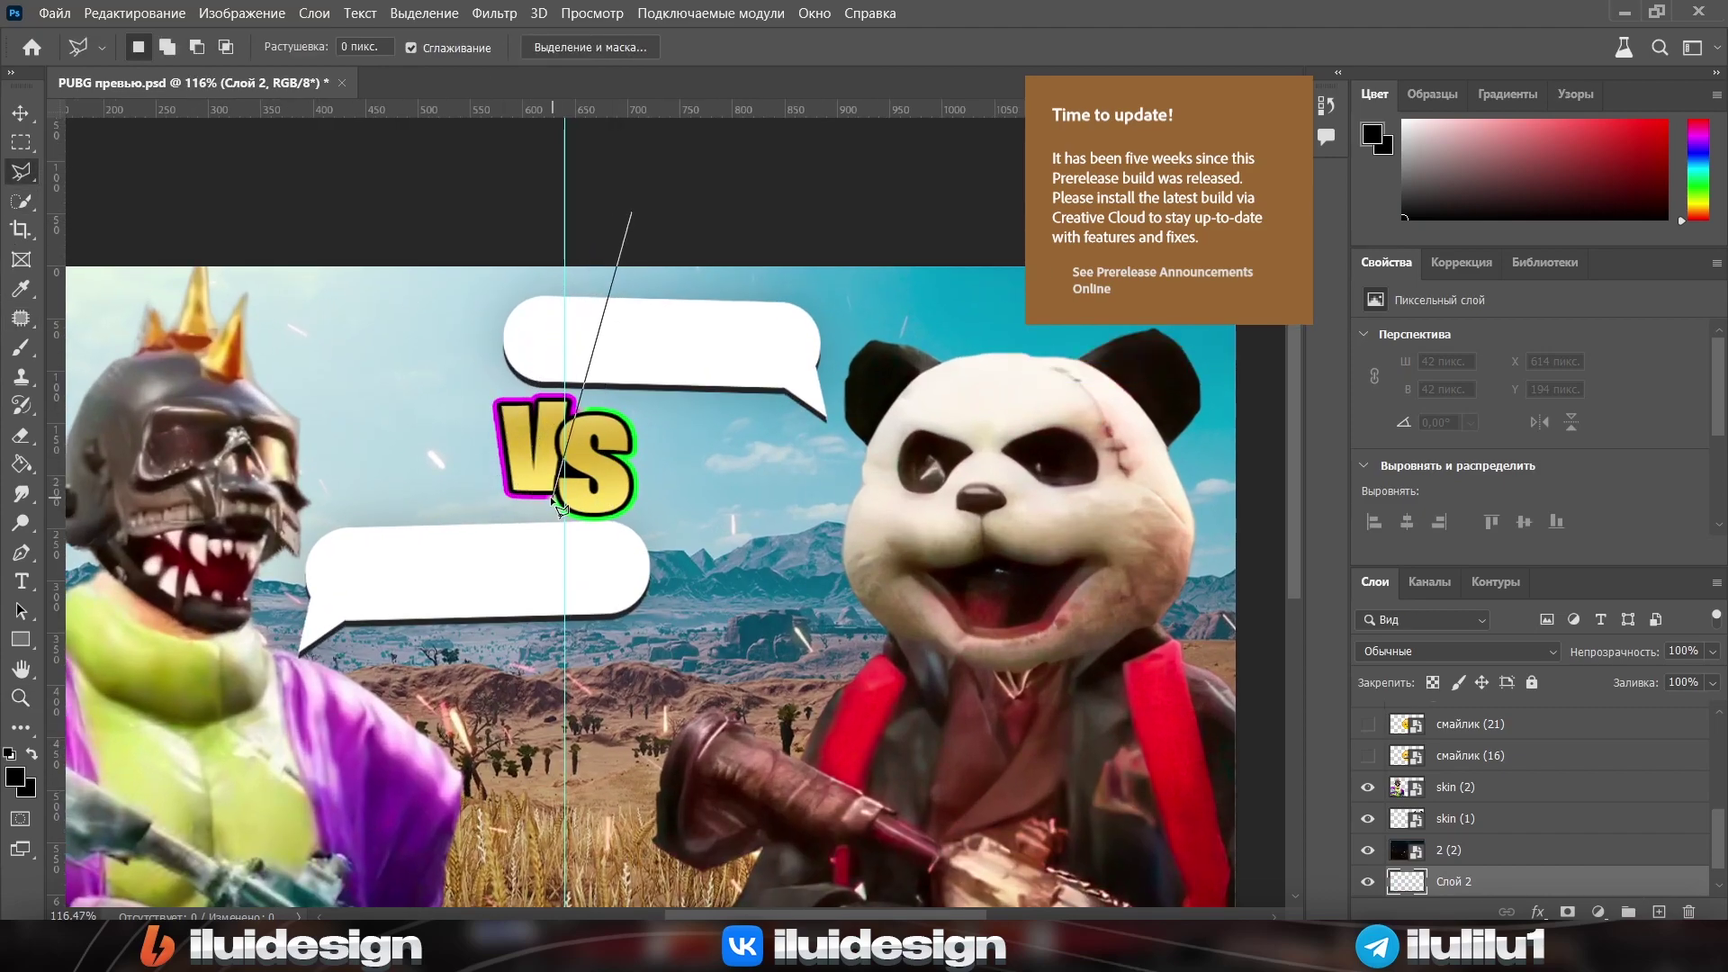
click(590, 717)
scroll(576, 738, down, 4)
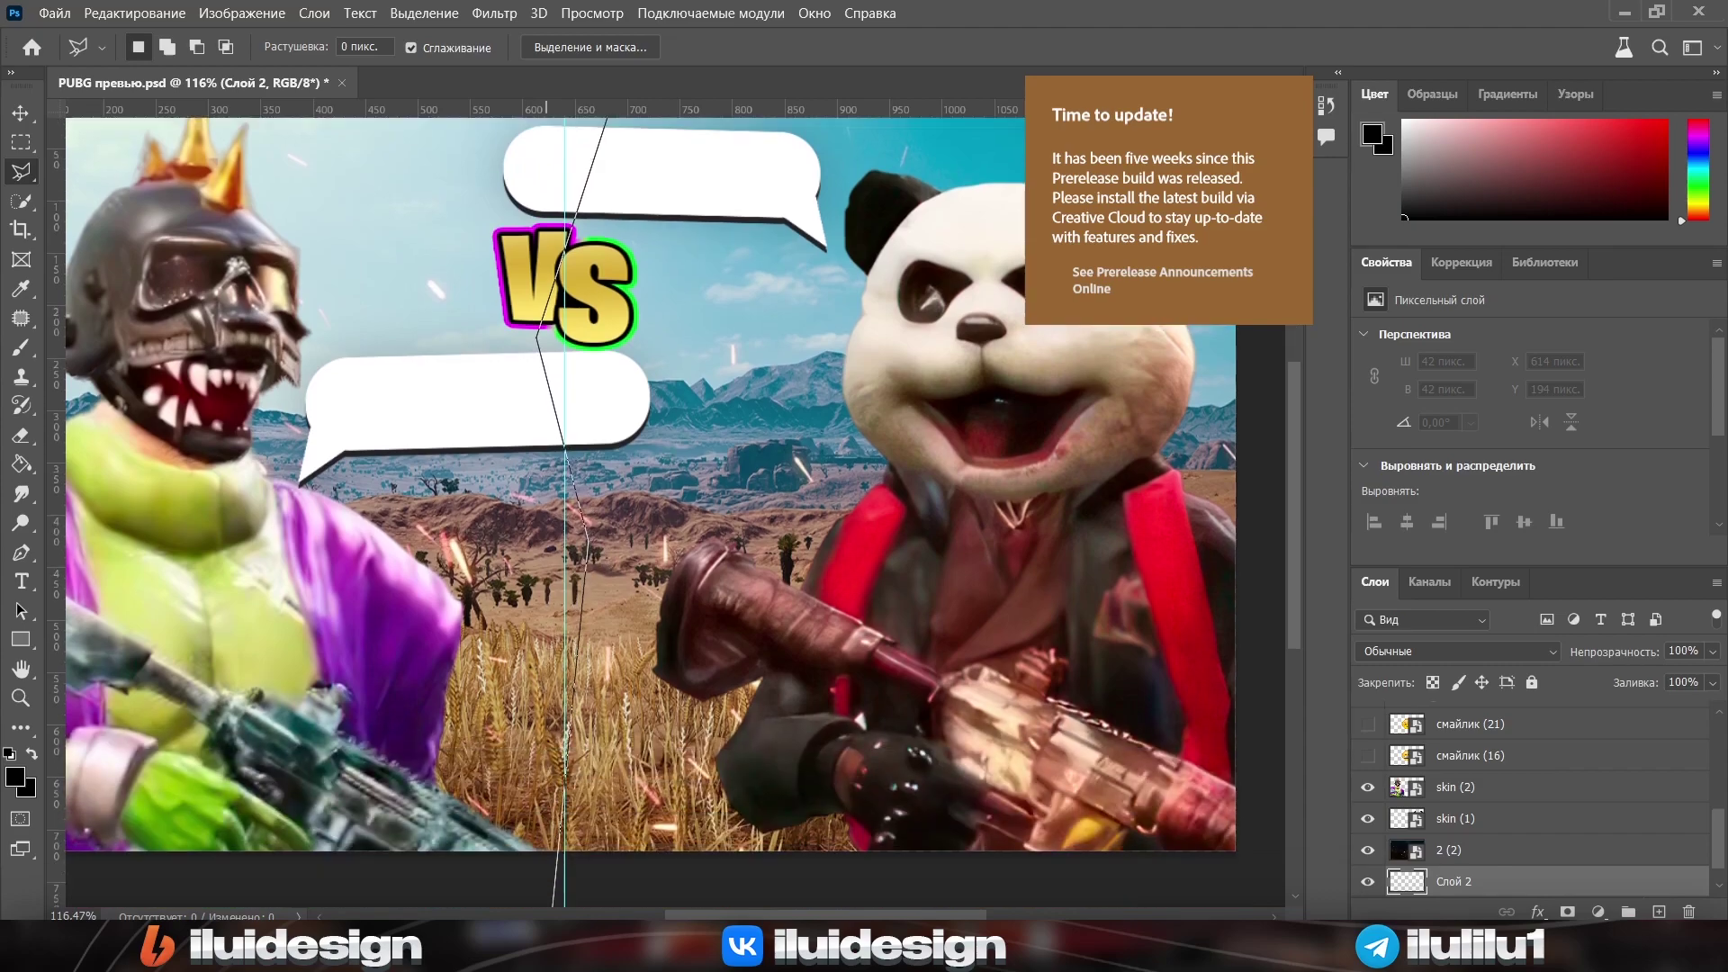
scroll(630, 513, right, 4)
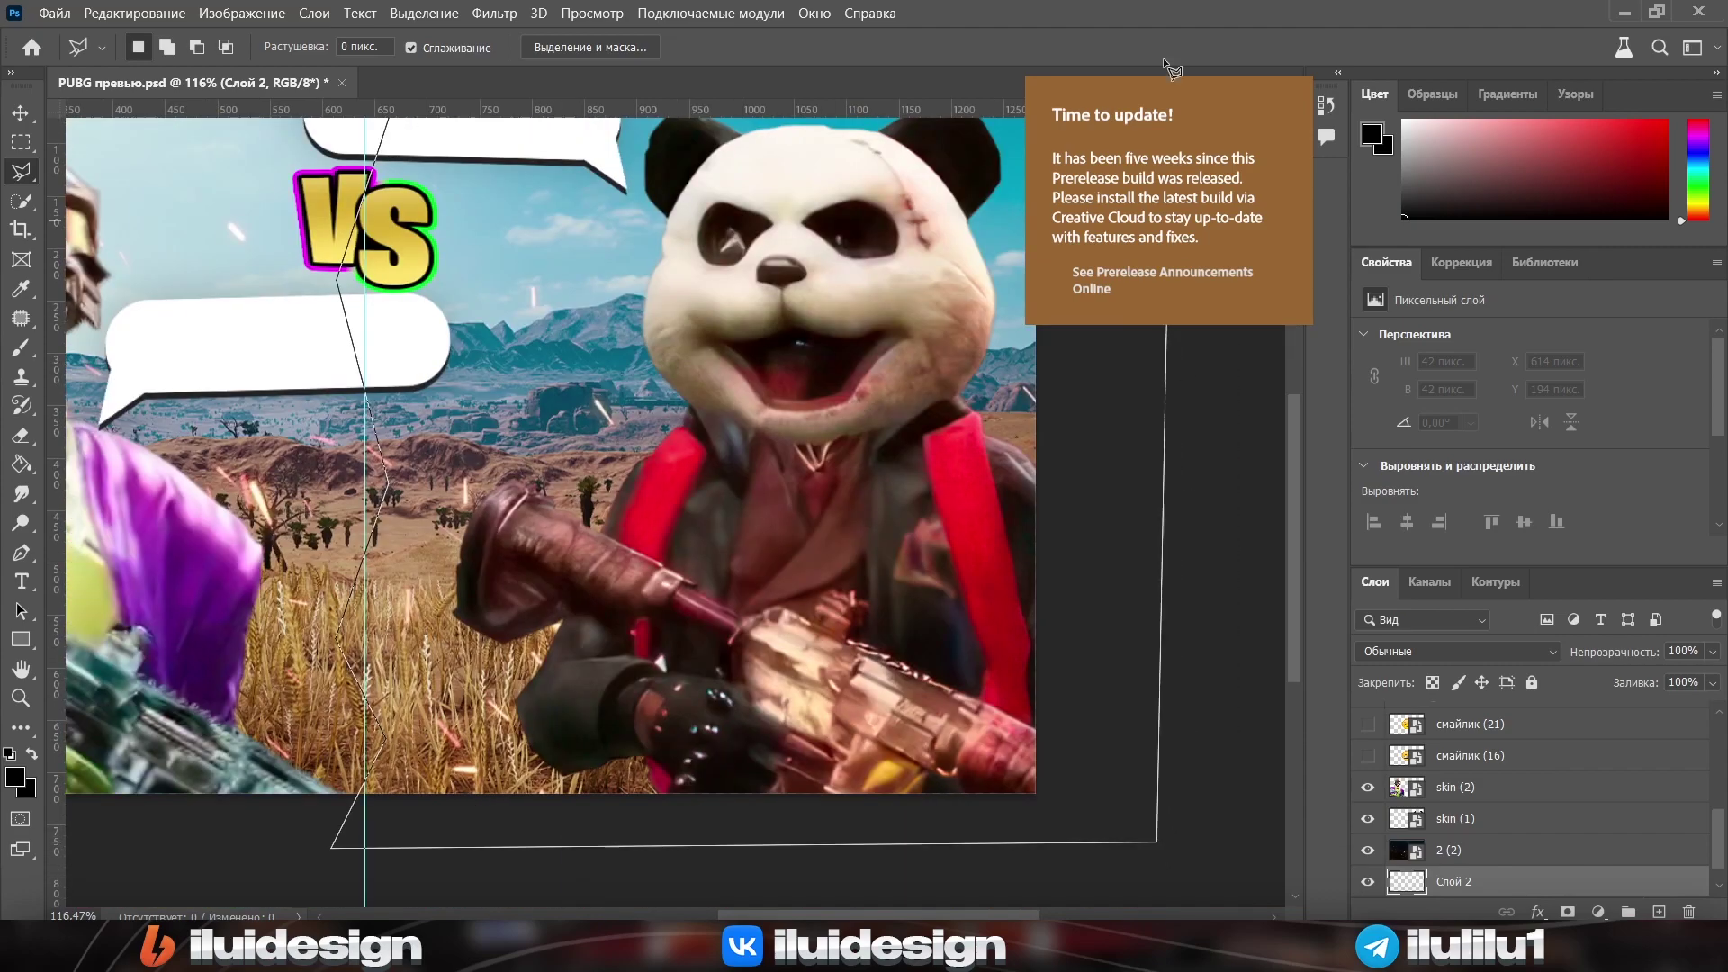
scroll(630, 513, up, 8)
key(Return)
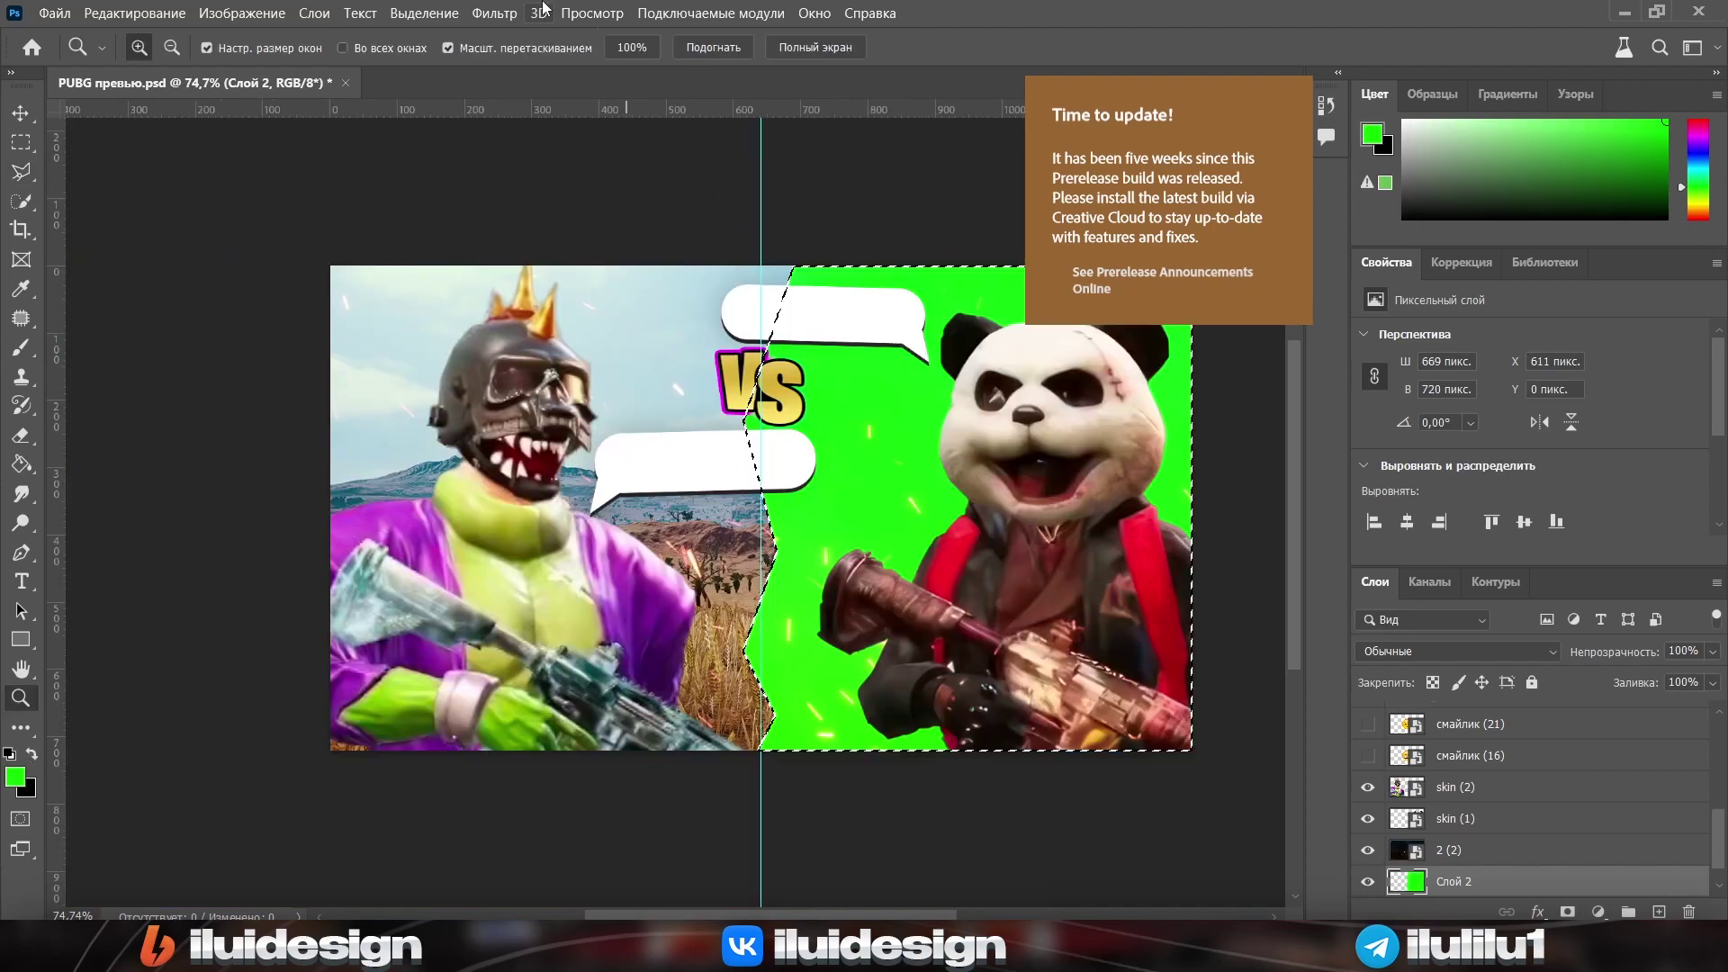
click(424, 13)
click(469, 97)
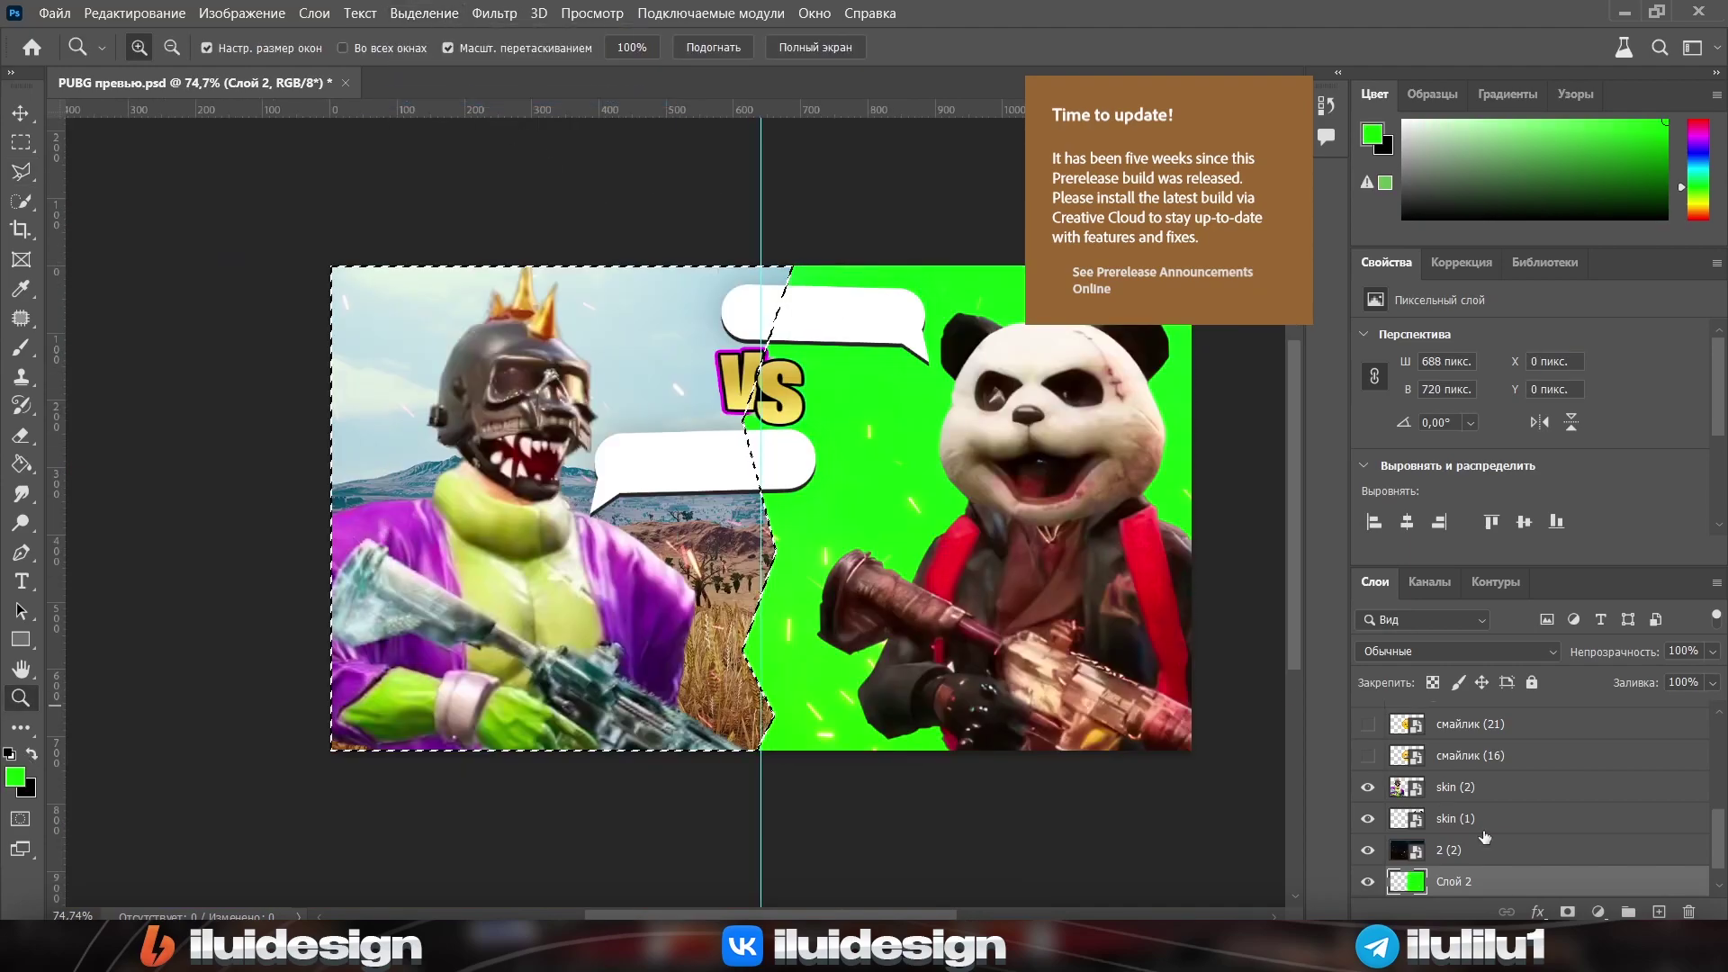
On another new layer, fill the left-half selection with bright magenta using the Paint Bucket
click(1659, 912)
click(18, 777)
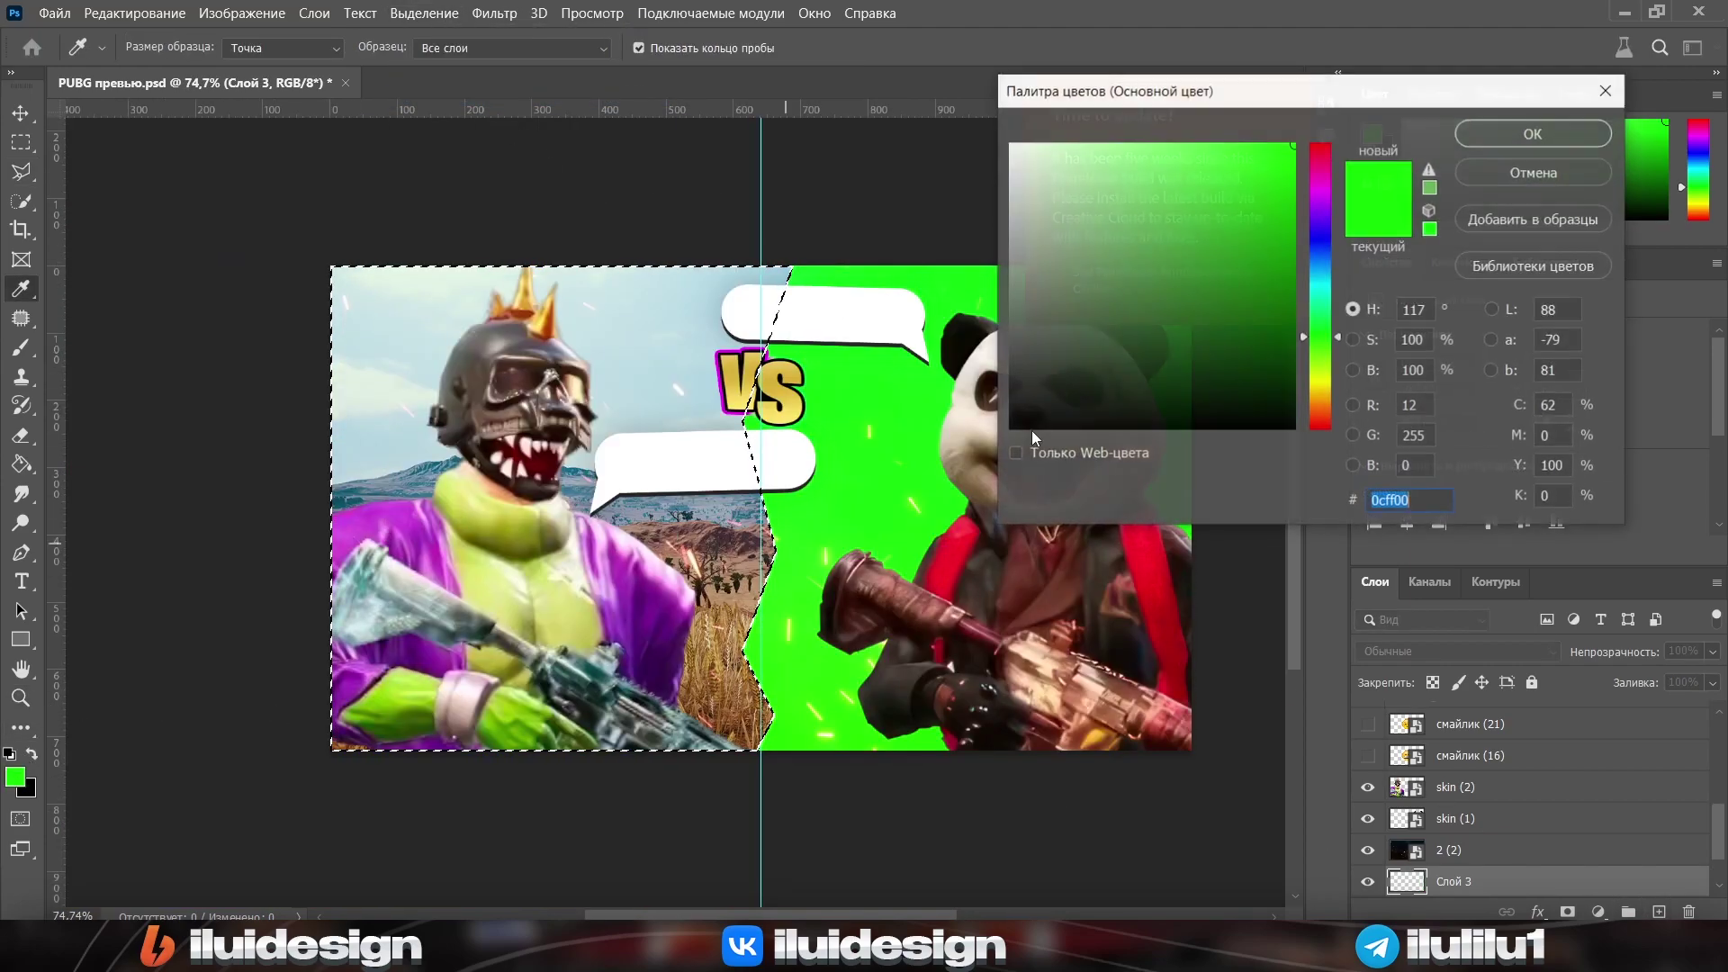
click(1320, 190)
click(1487, 133)
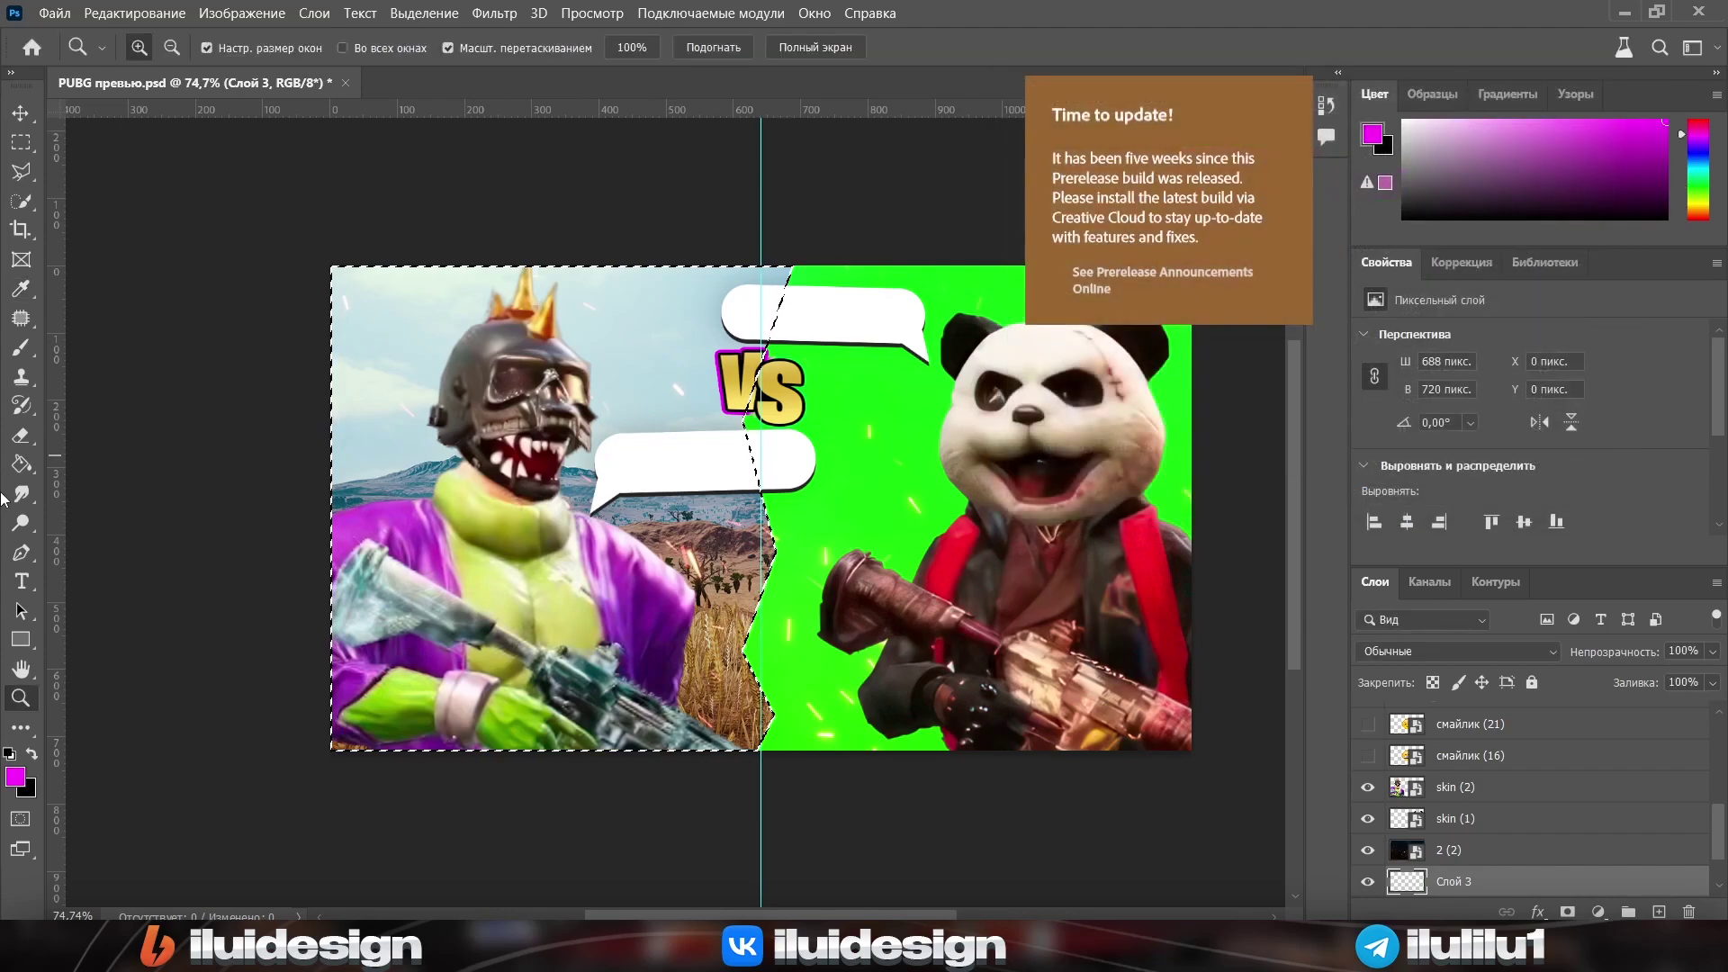
click(21, 464)
click(487, 438)
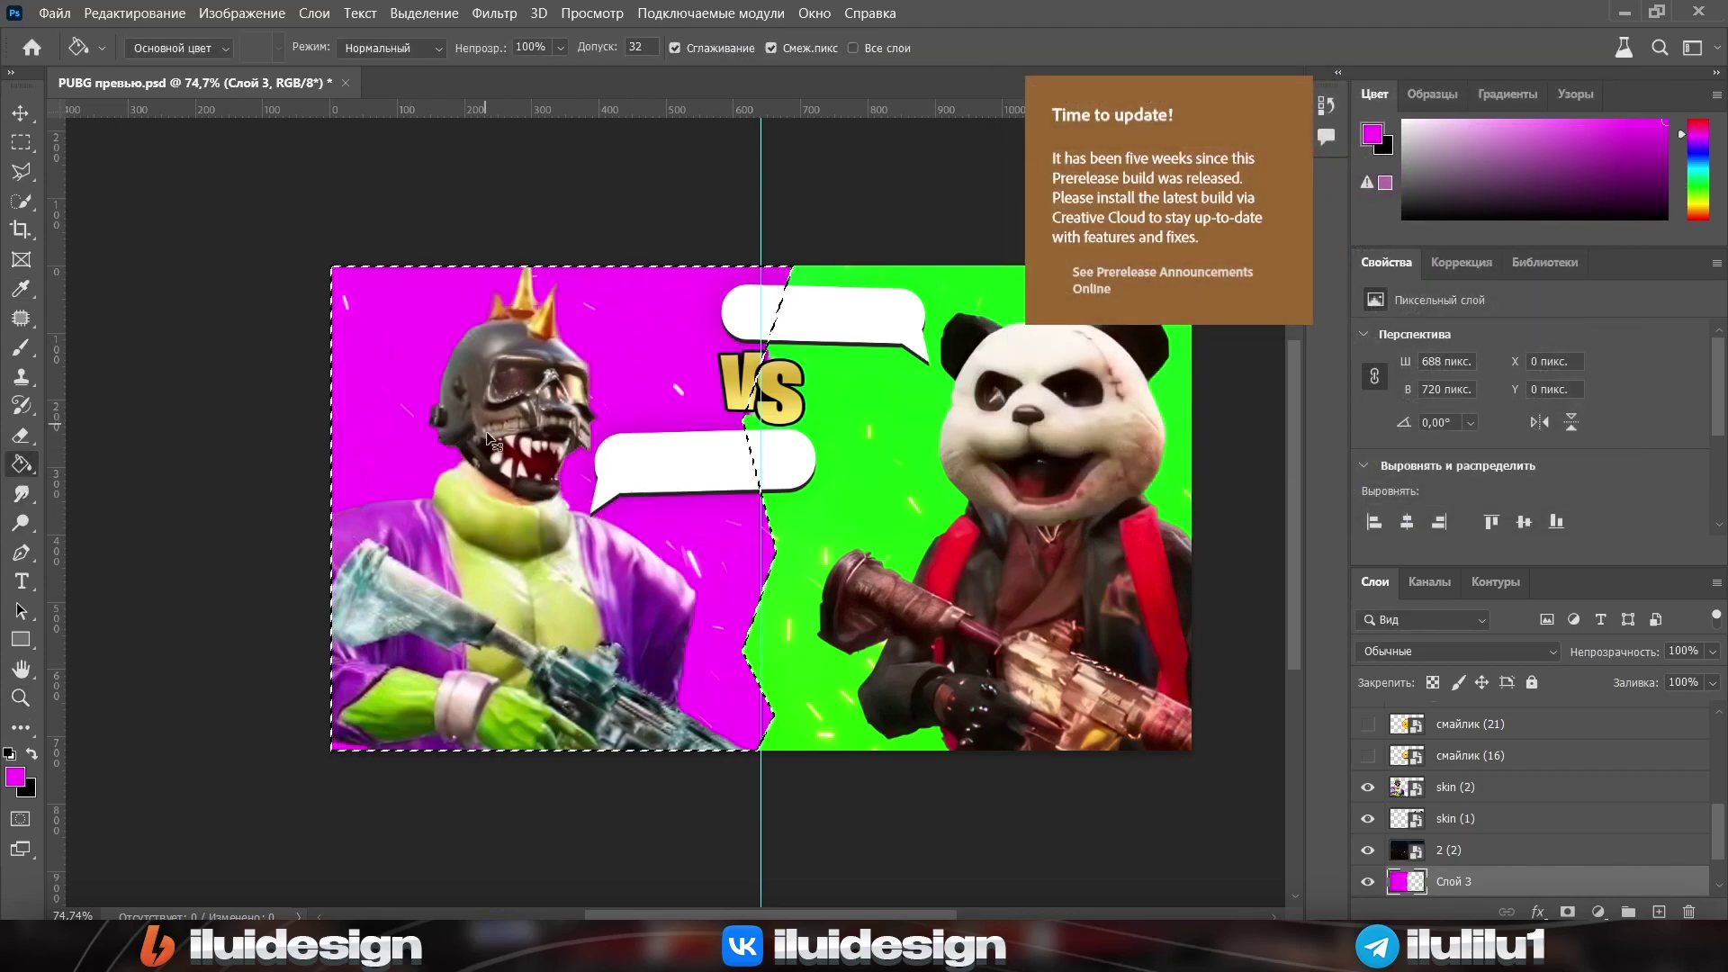
click(20, 697)
drag(162, 694, 672, 567)
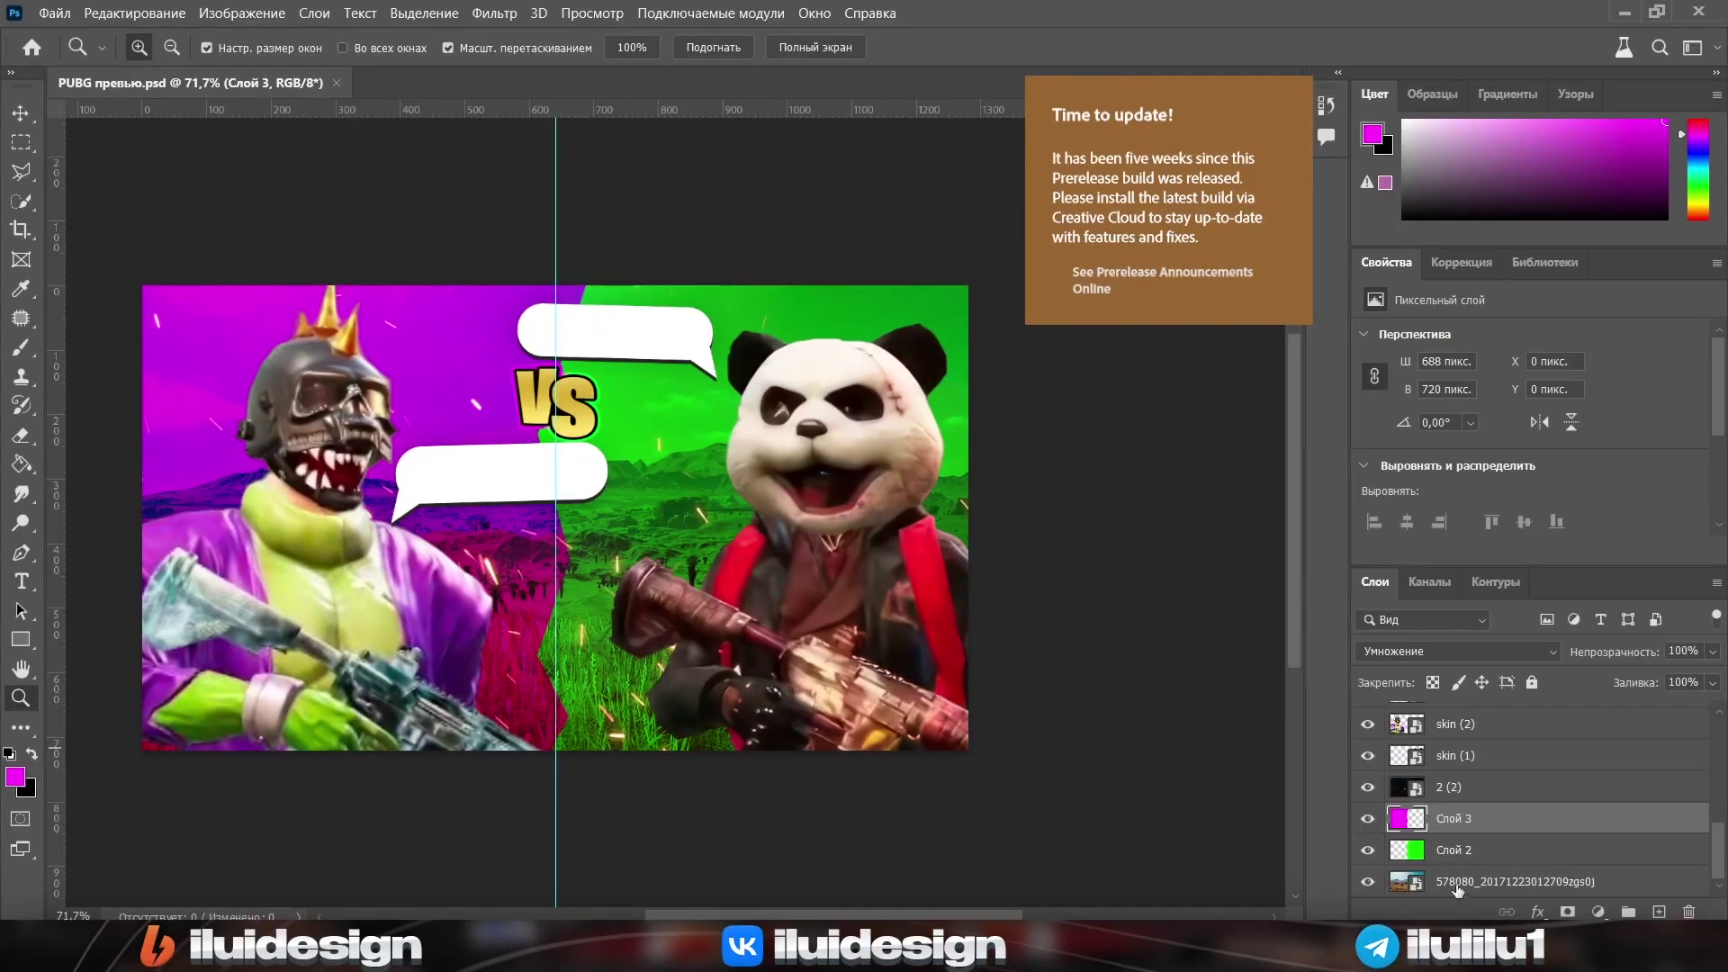
Convert the grass photo layer to black-and-white in the Camera Raw Filter
click(1453, 884)
scroll(500, 552, down, 5)
scroll(528, 543, up, 3)
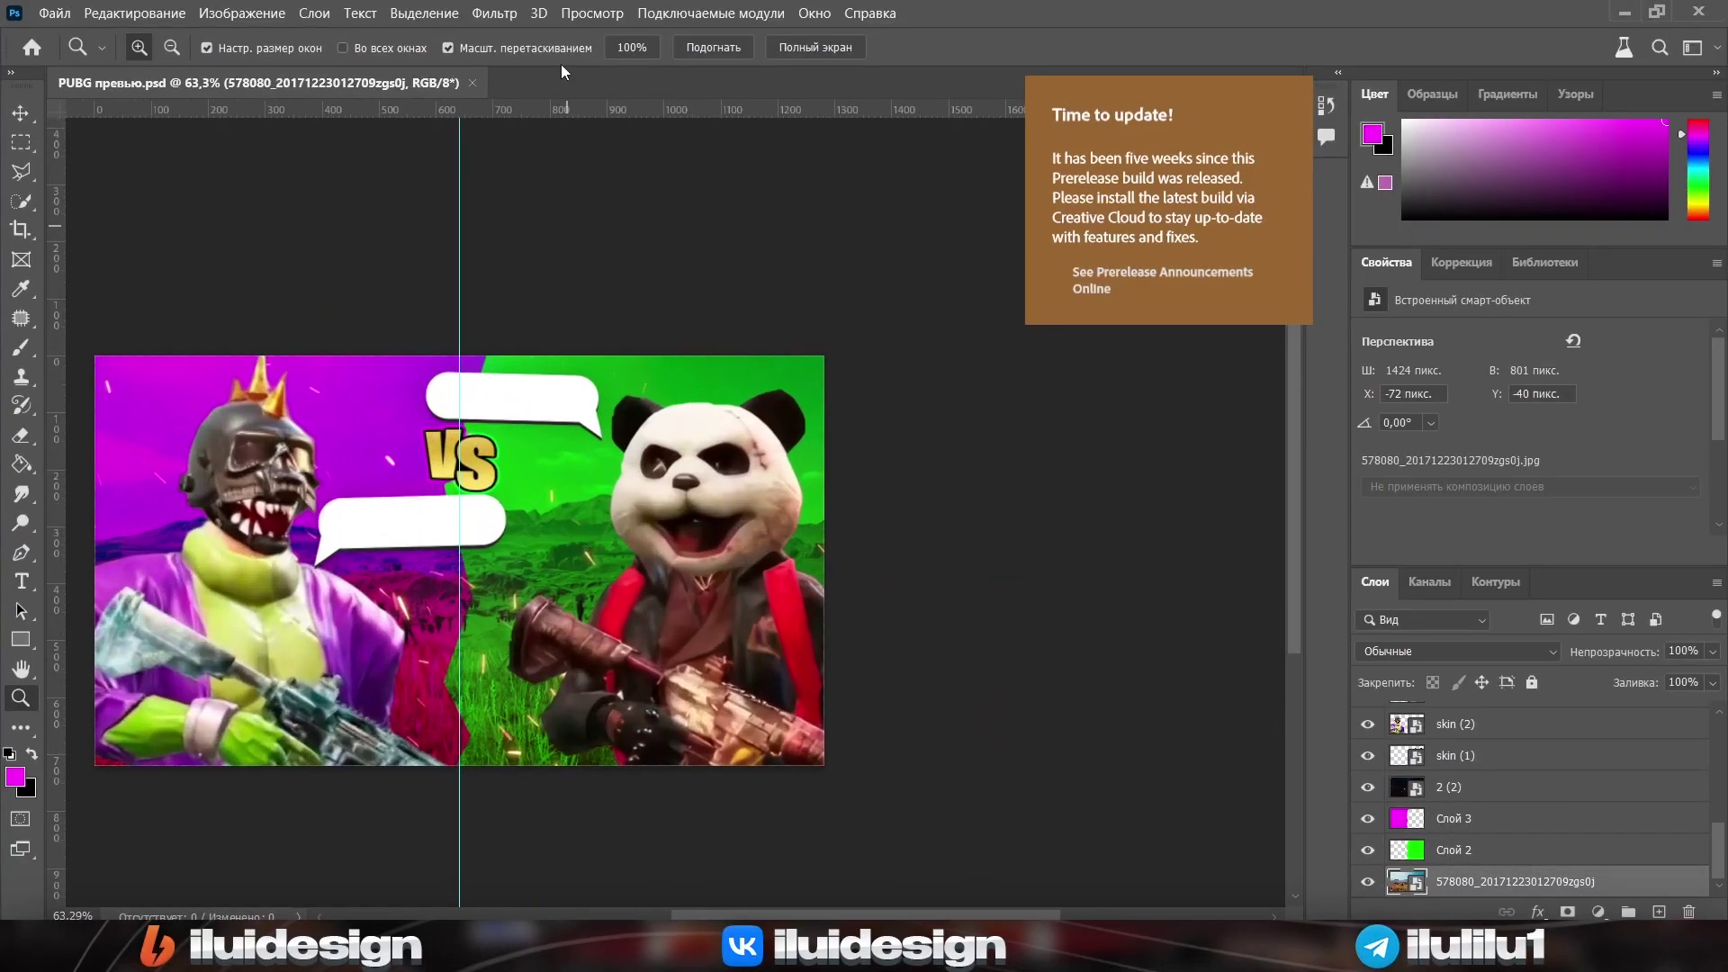
click(494, 13)
click(536, 160)
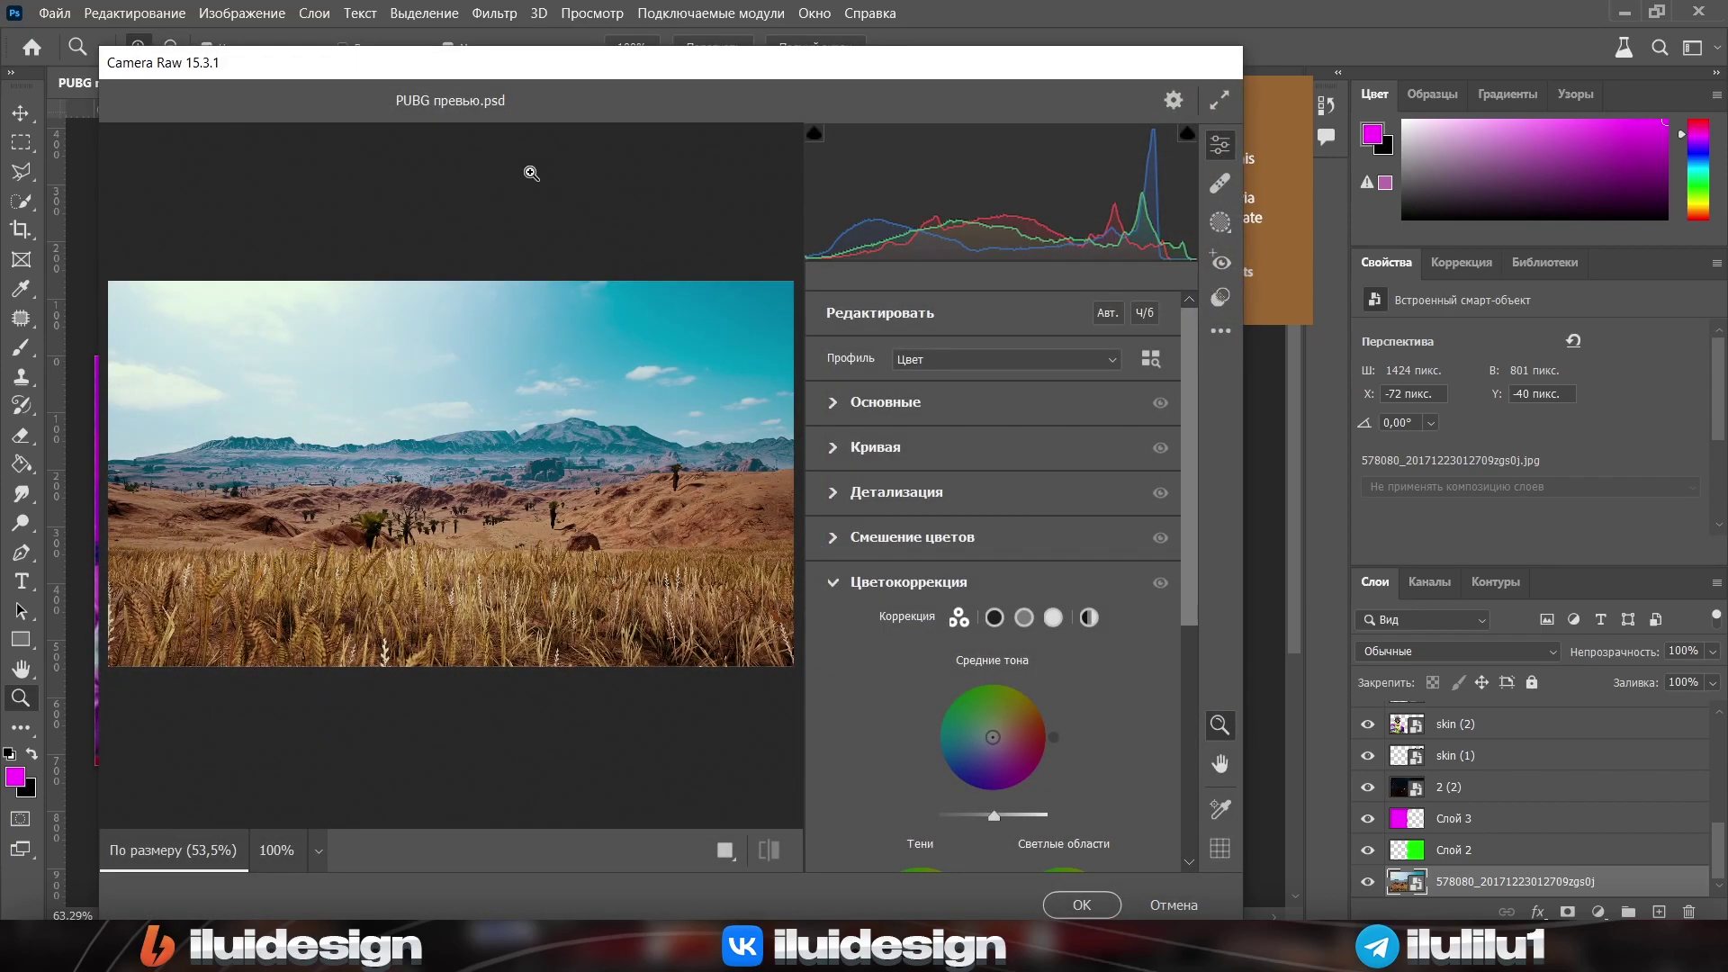
click(1144, 312)
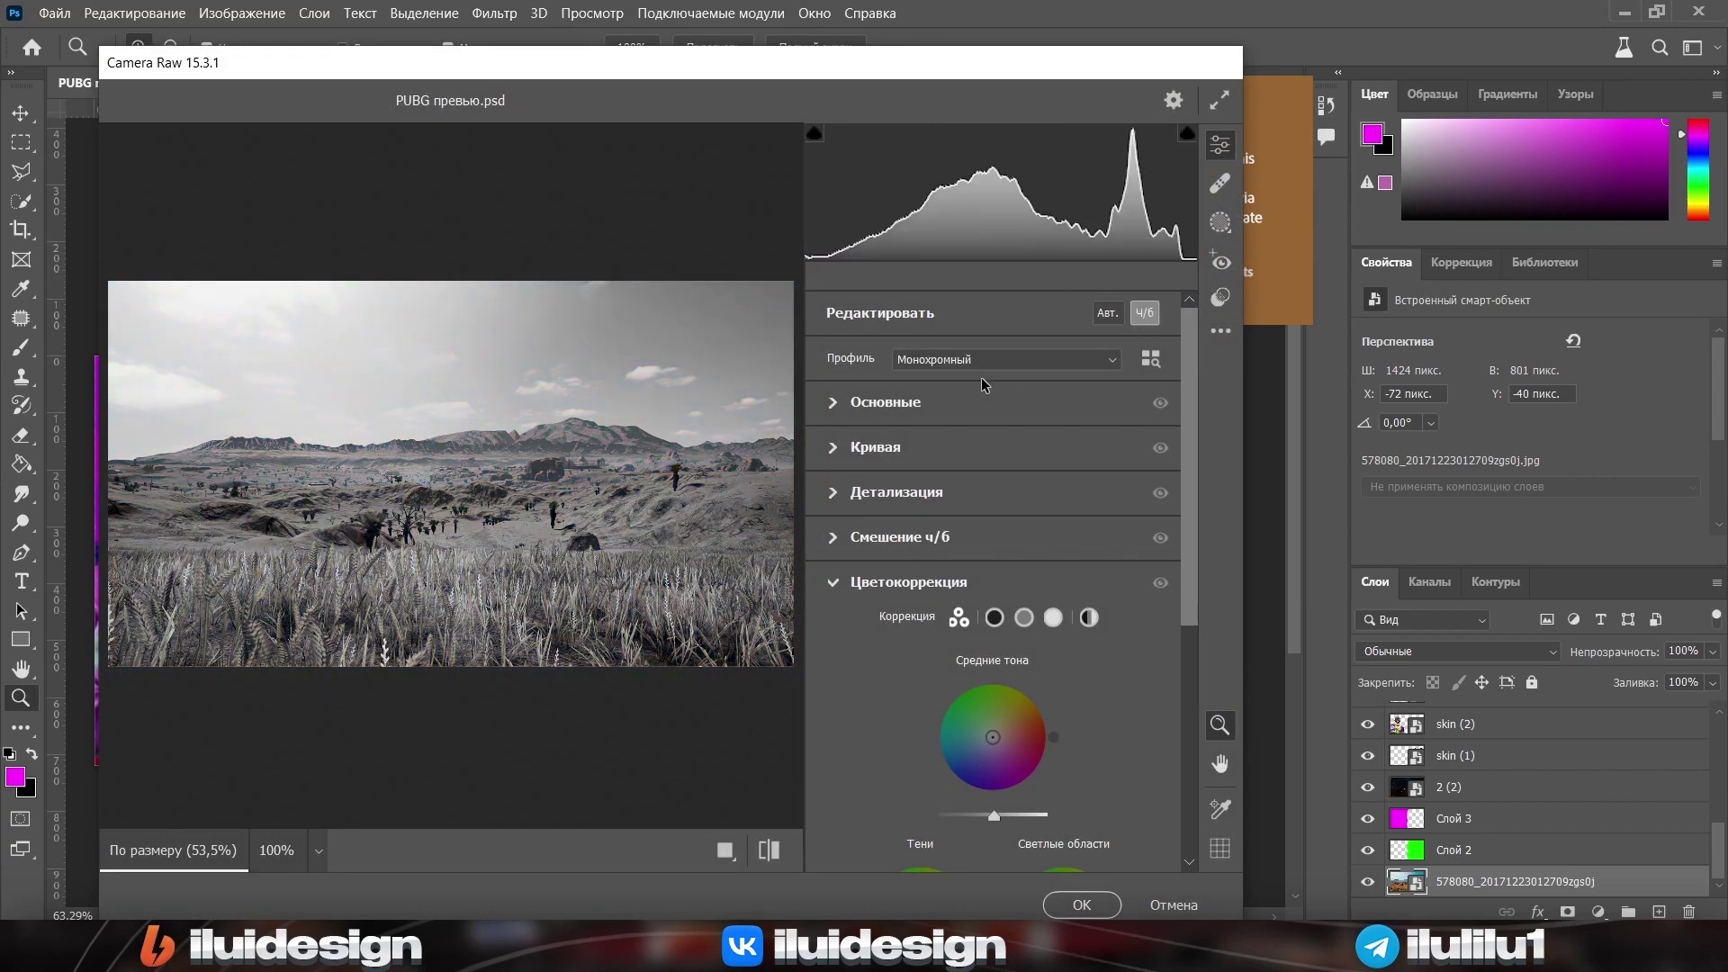
Set Highlights to -100, lift Shadows and Blacks, lower Whites, set Exposure to -0,50, and apply
click(873, 414)
drag(994, 564, 828, 564)
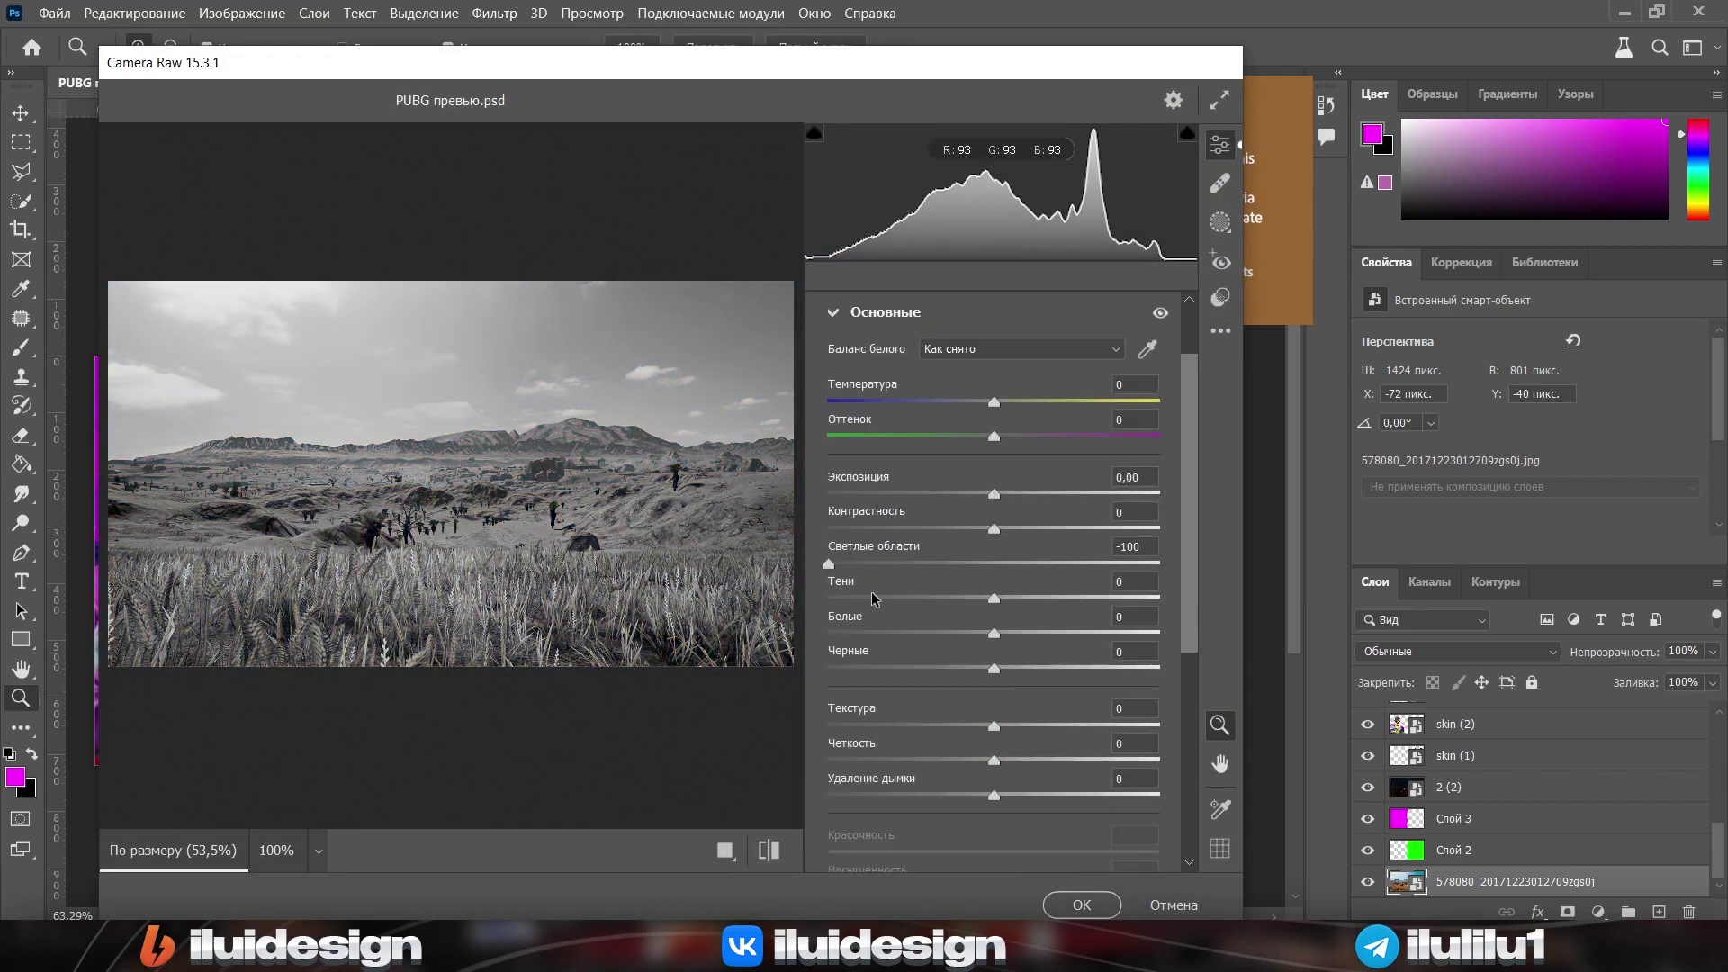
drag(993, 598, 1086, 605)
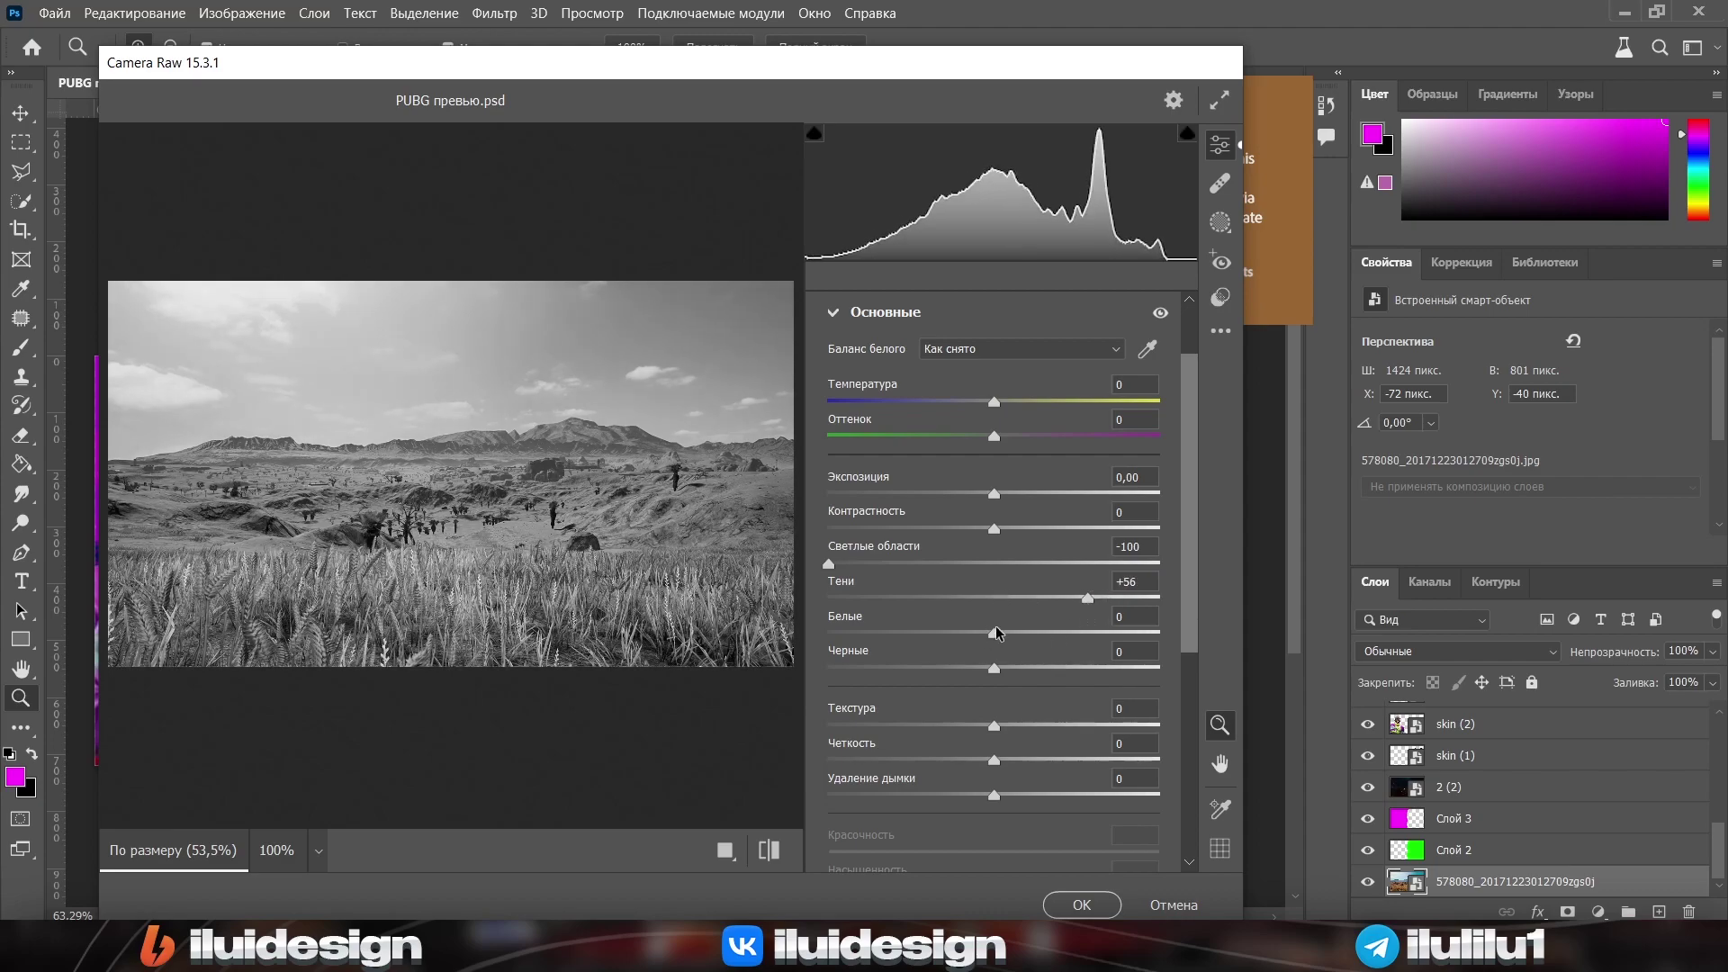
mouse_move(993, 633)
mouse_down()
mouse_move(921, 633)
mouse_move(1041, 687)
mouse_up()
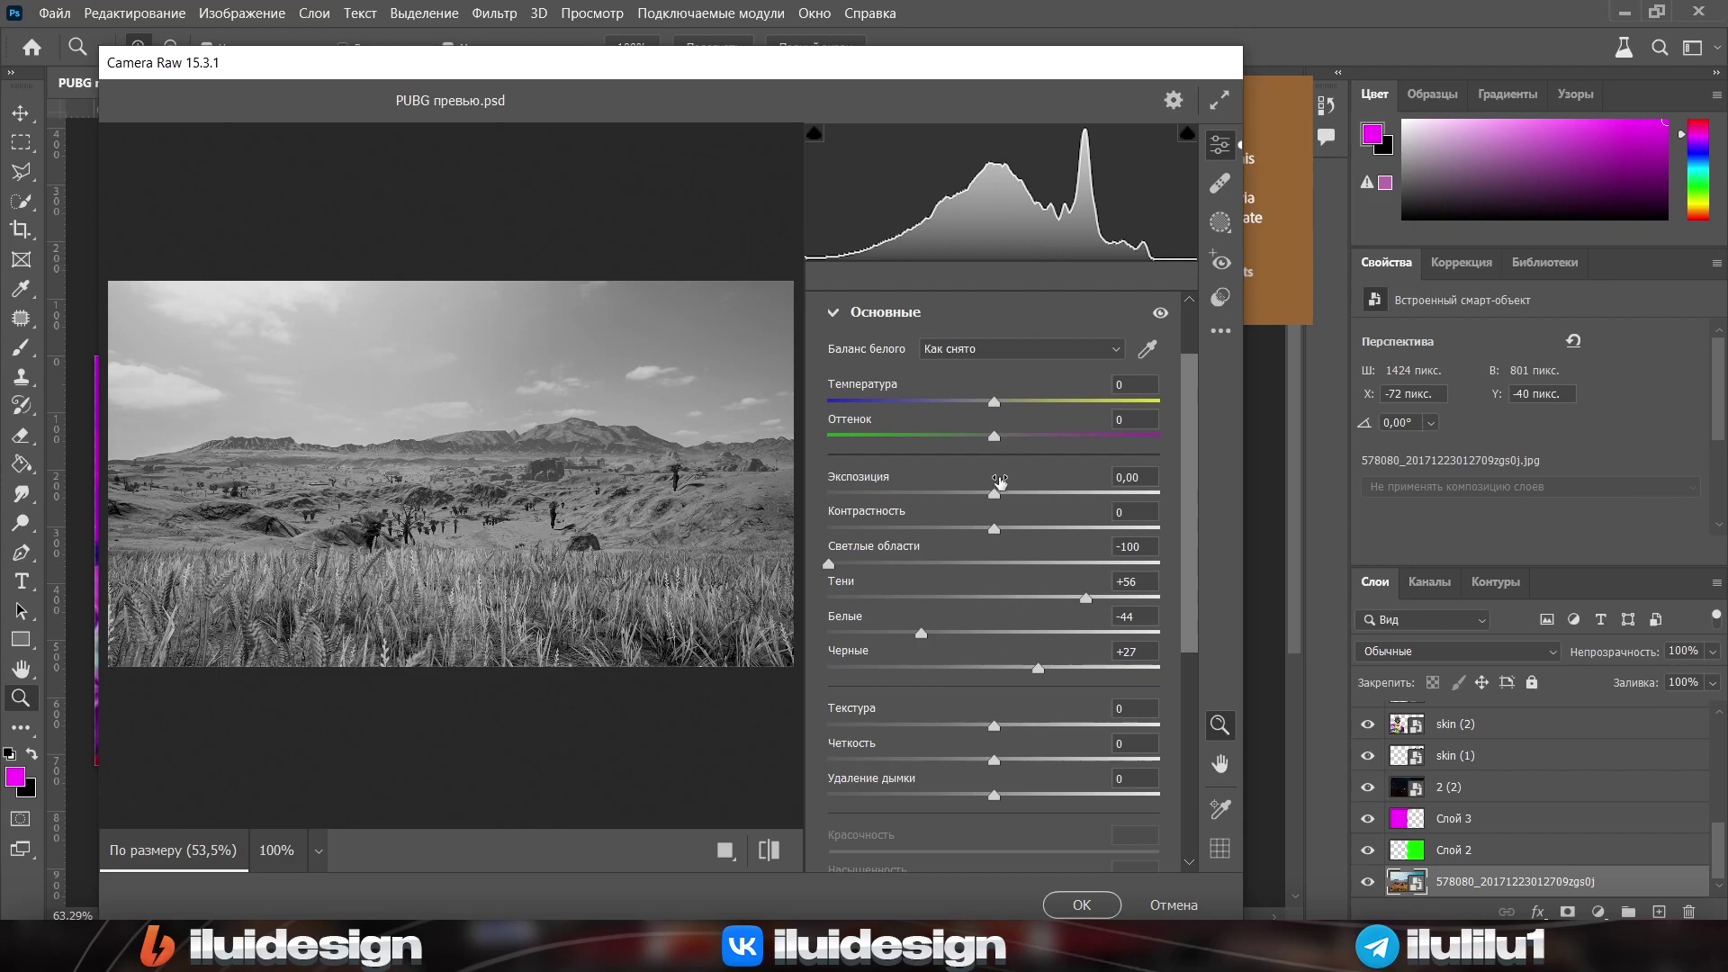
drag(994, 494, 972, 494)
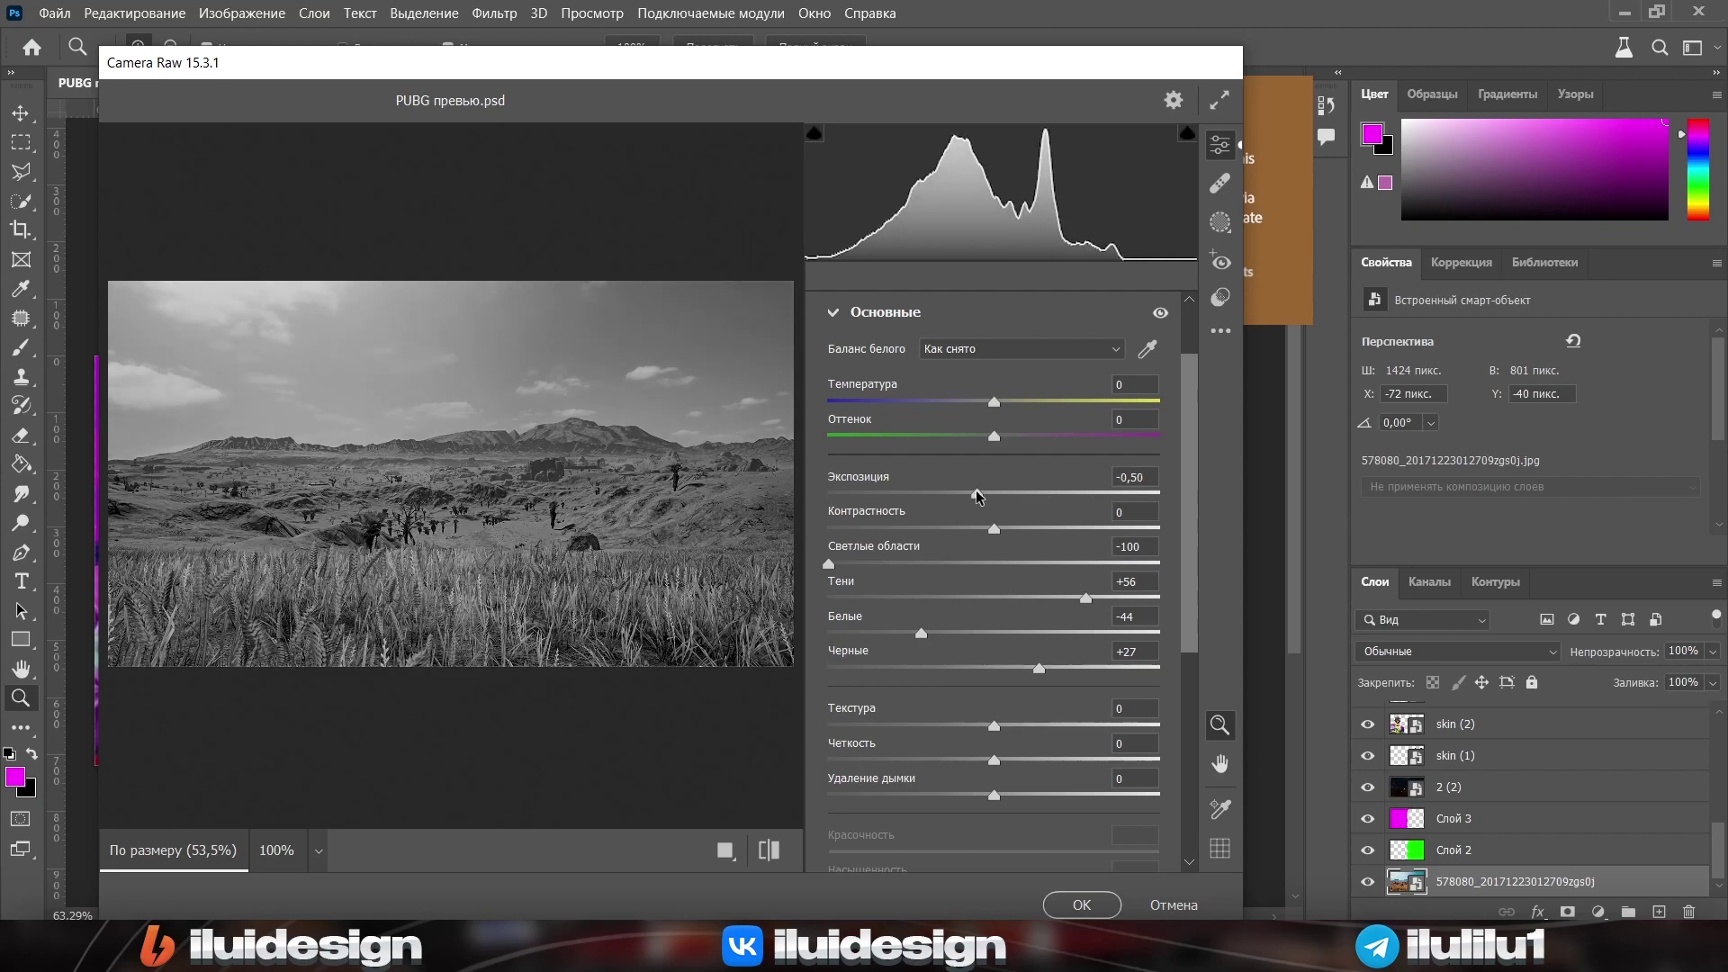
scroll(972, 494, down, 5)
scroll(972, 494, down, 5)
key(Return)
Set the magenta-green colour layer's blend mode to Overlay
click(537, 537)
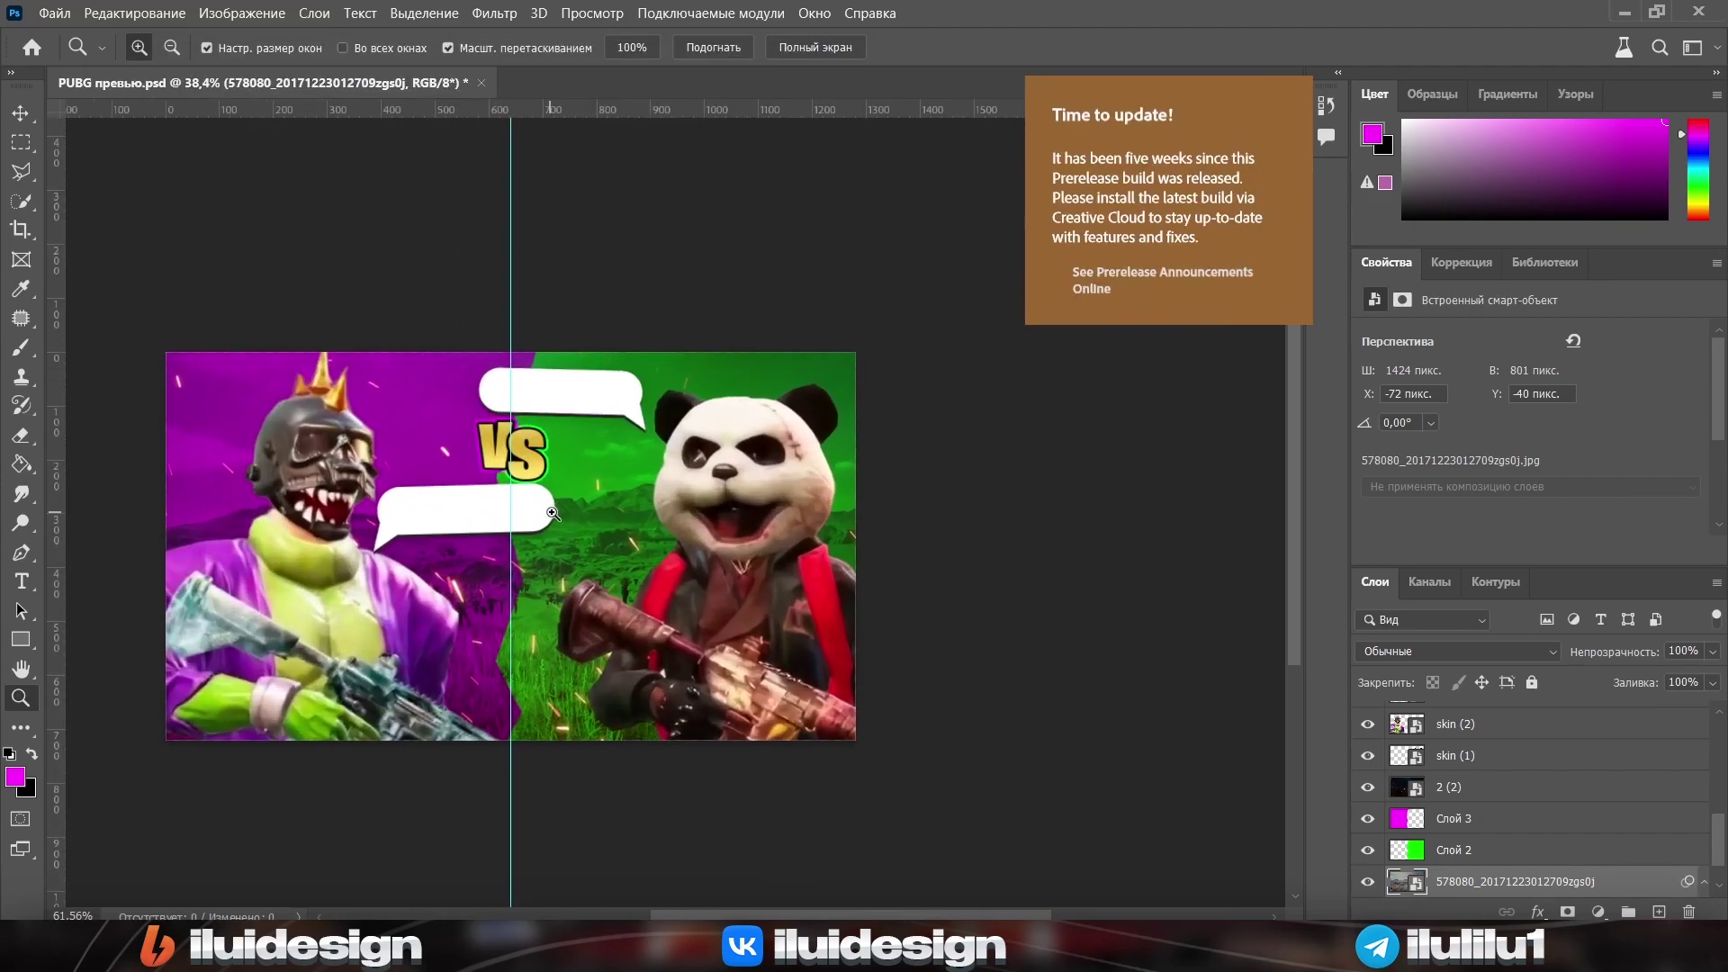
click(1454, 818)
shift+click(1454, 850)
click(1451, 819)
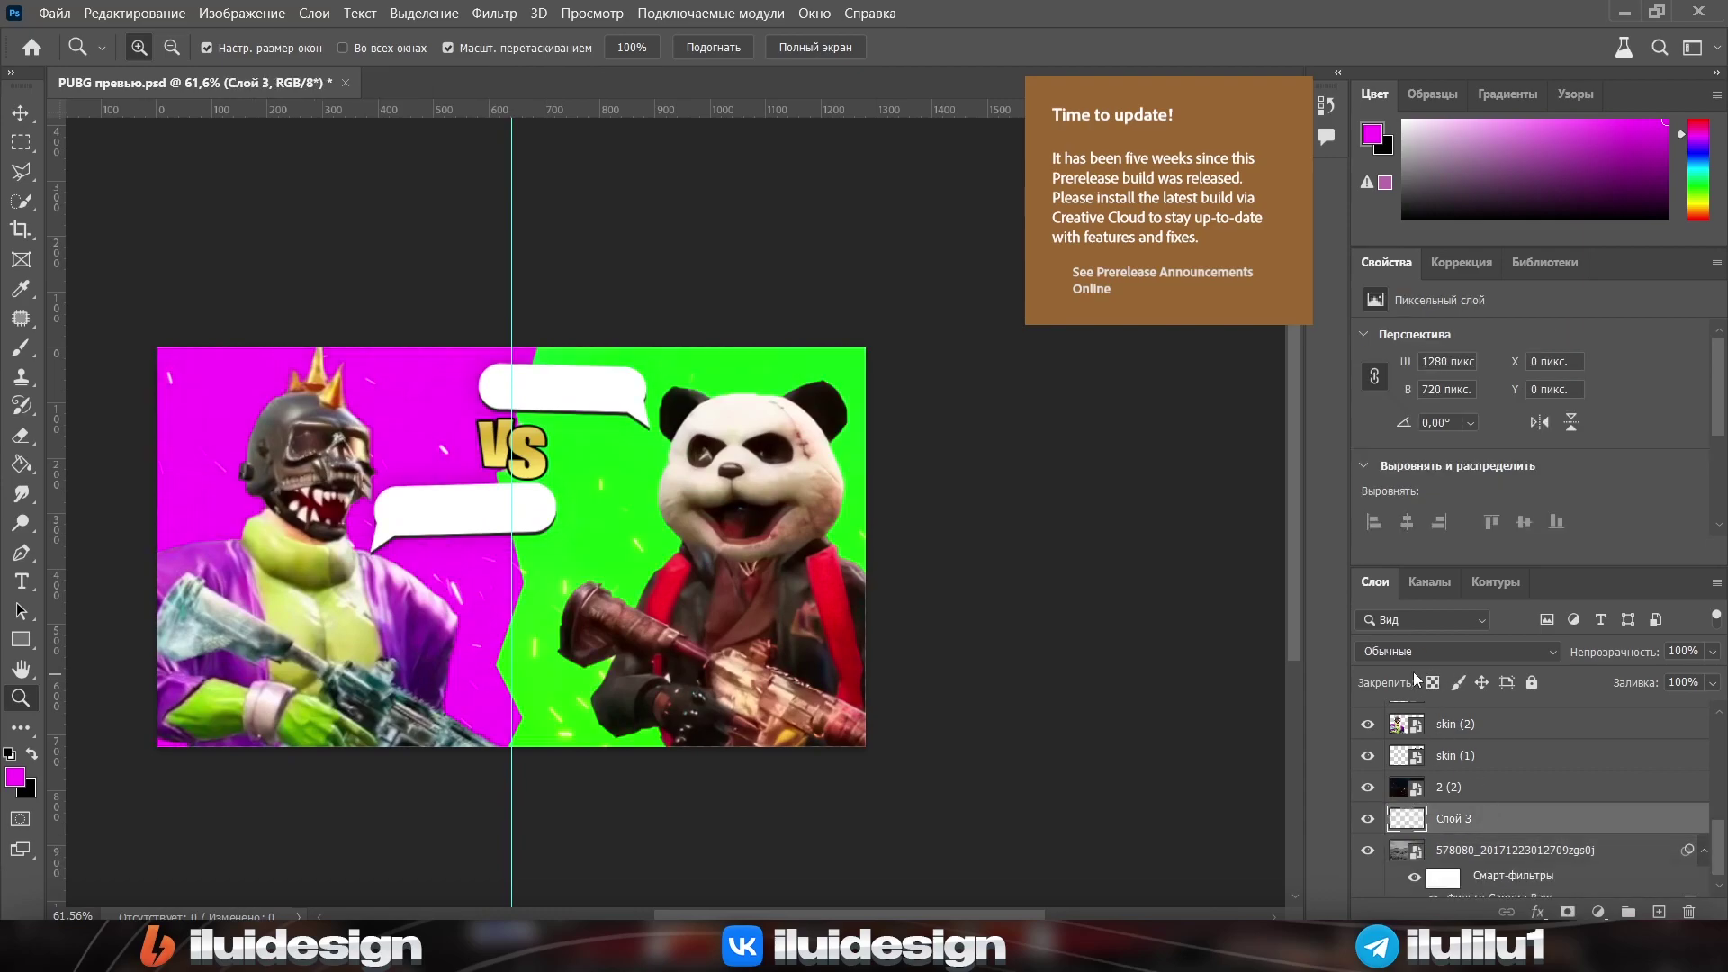
click(1458, 650)
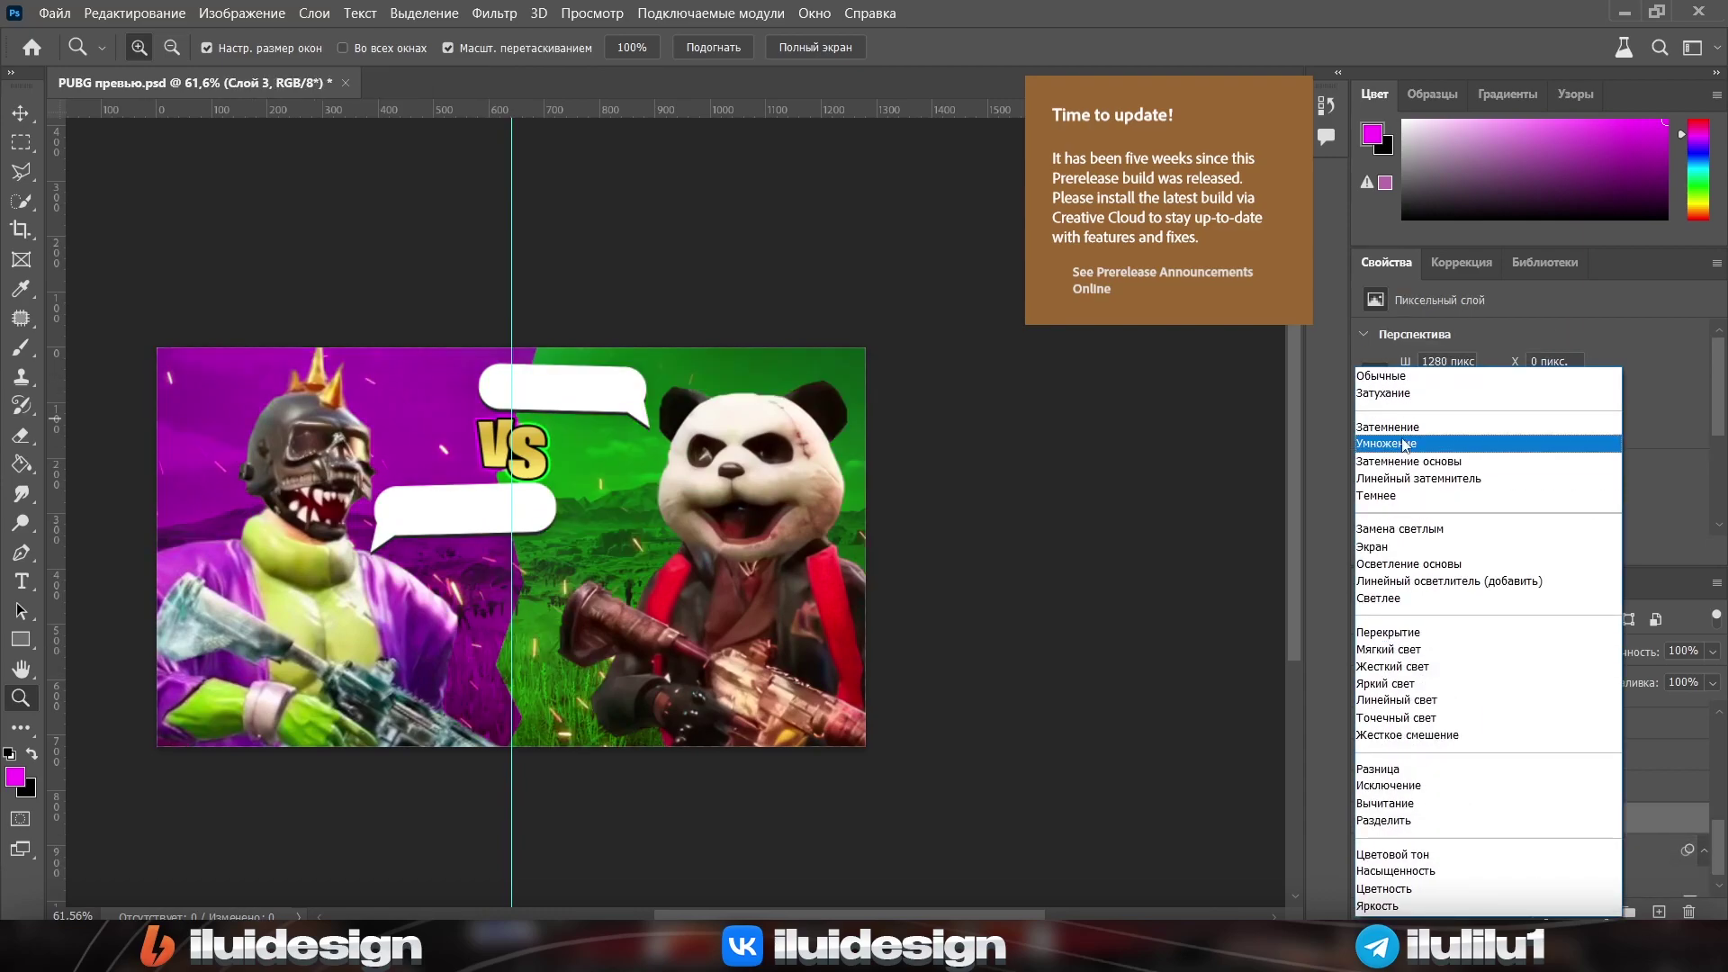
click(1402, 634)
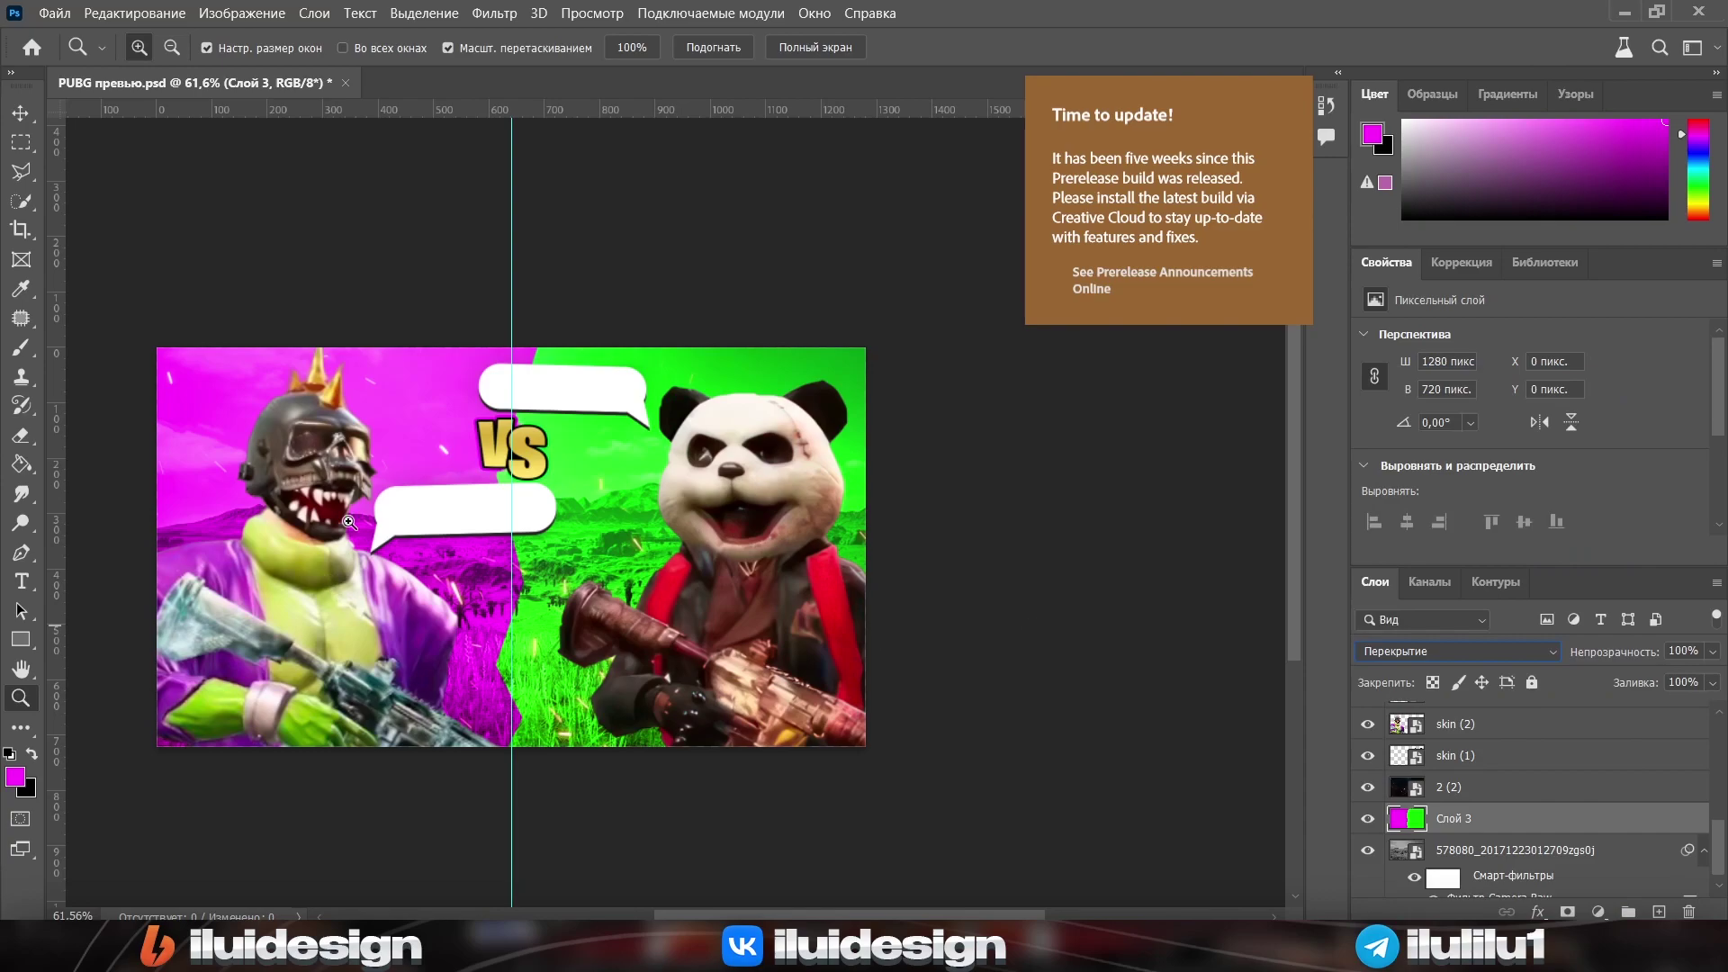
drag(349, 522, 520, 514)
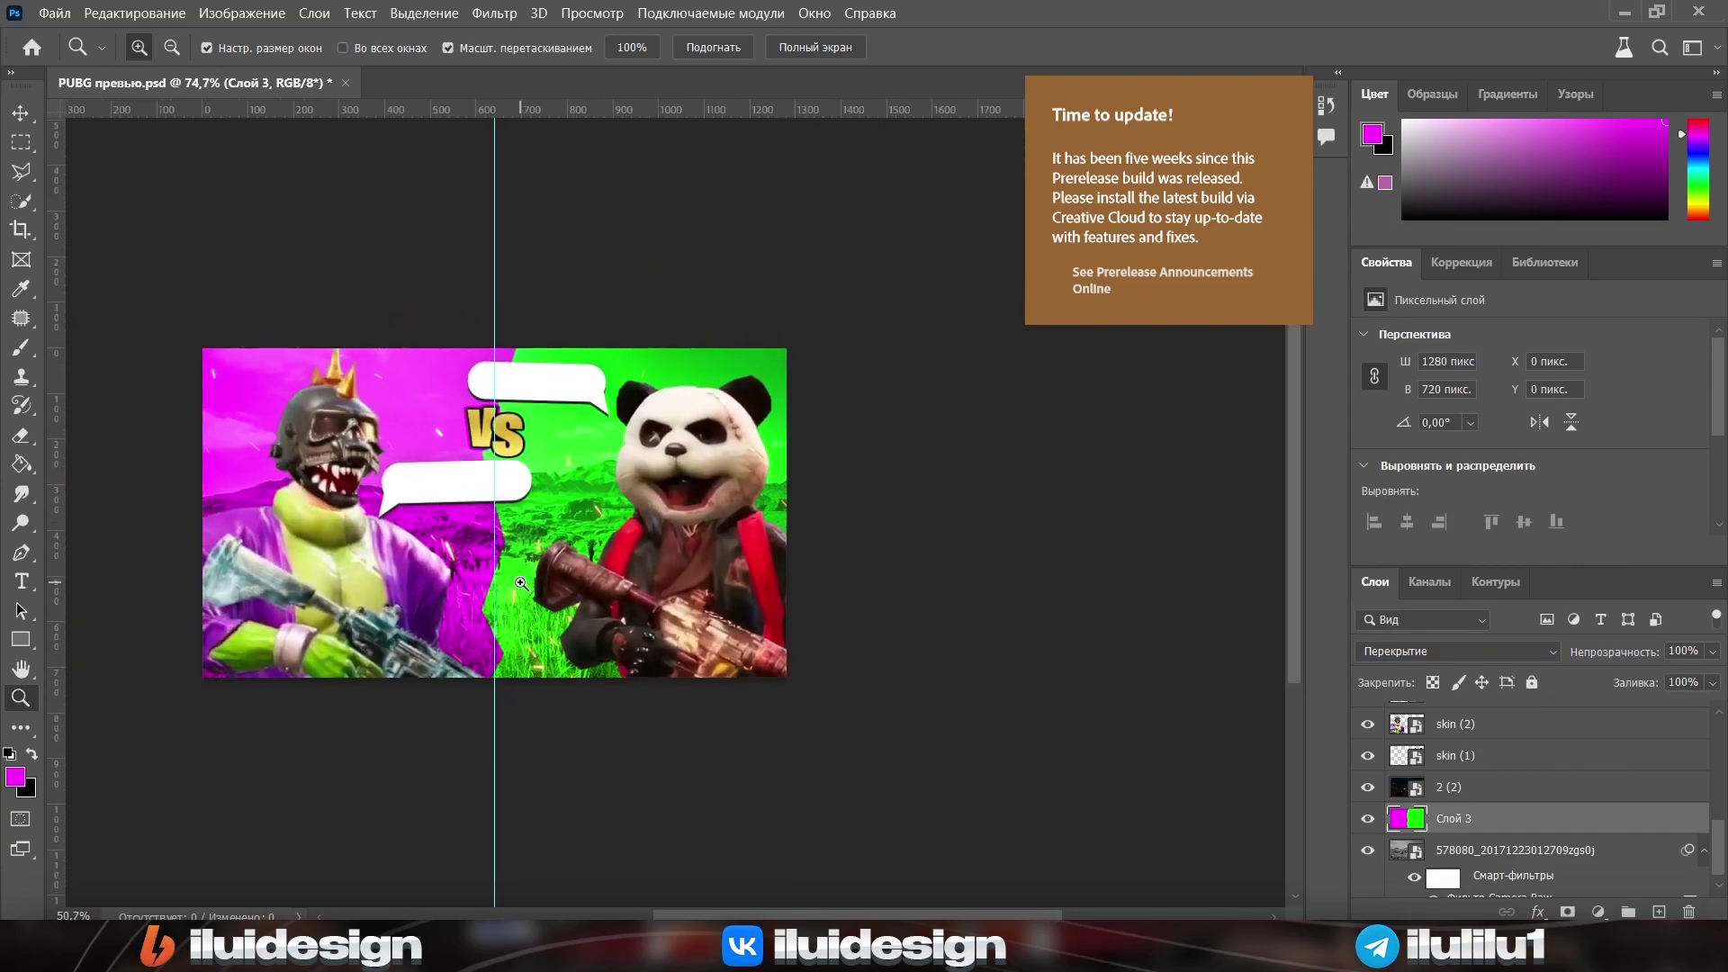
drag(520, 514, 576, 518)
Apply a Gaussian Blur with radius 3,4 to the grass photo layer
click(1485, 850)
click(493, 13)
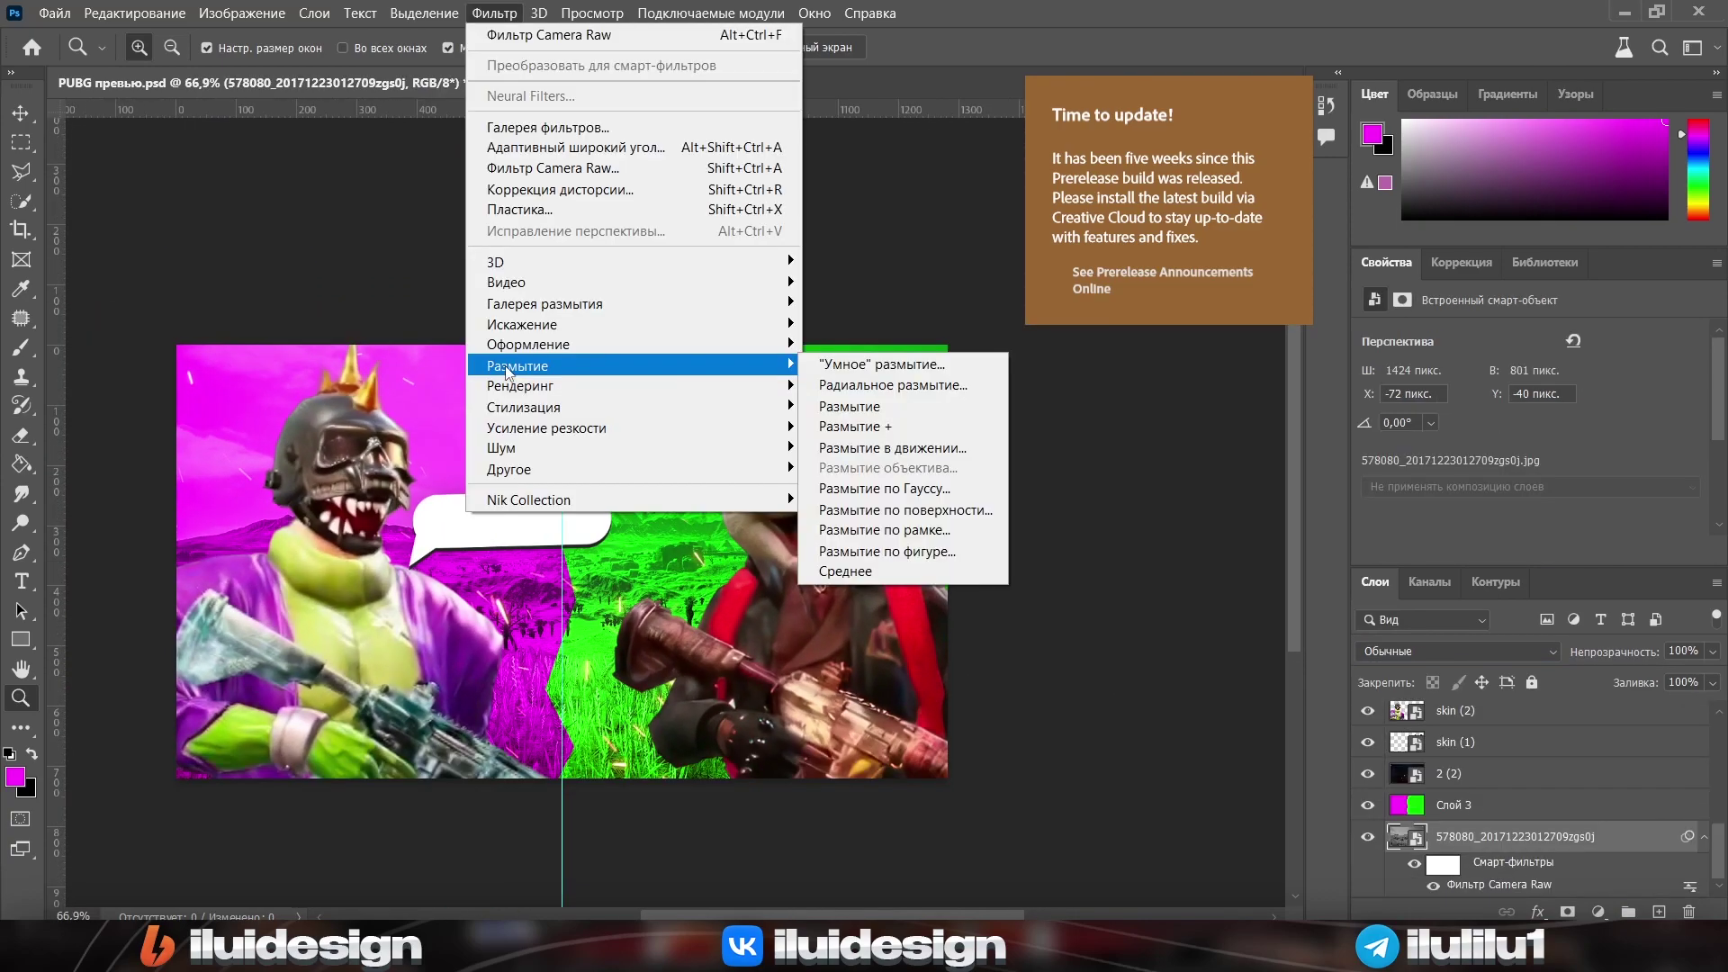
click(900, 494)
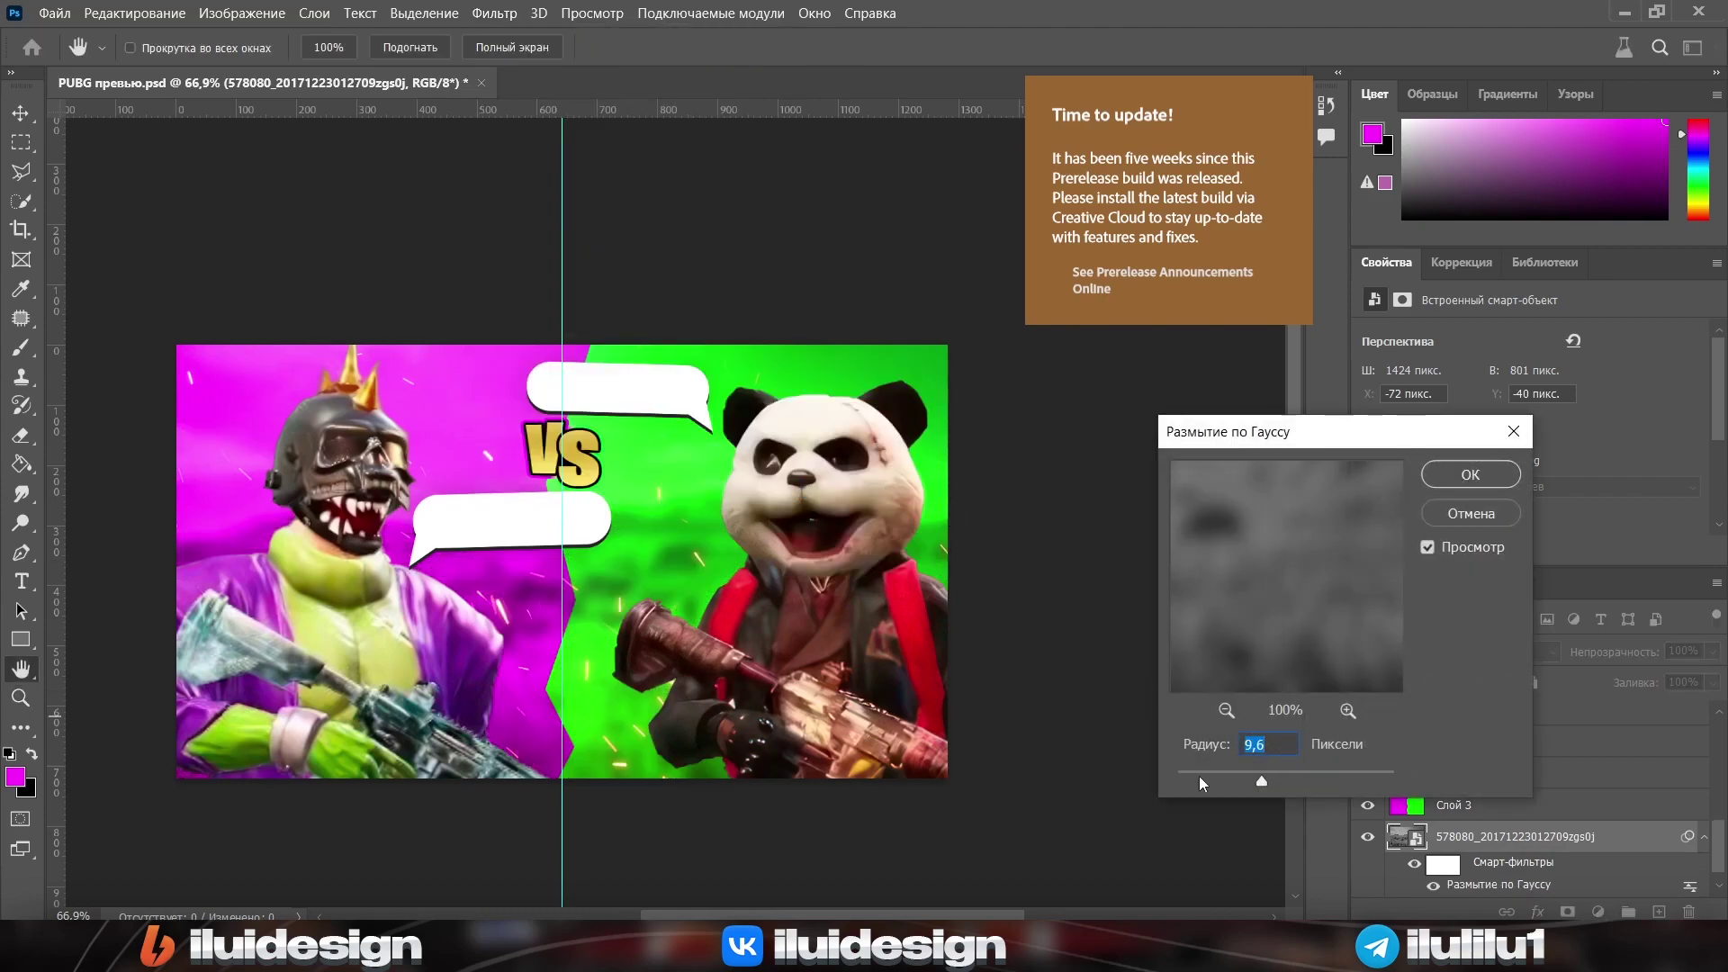
drag(1233, 781, 1229, 780)
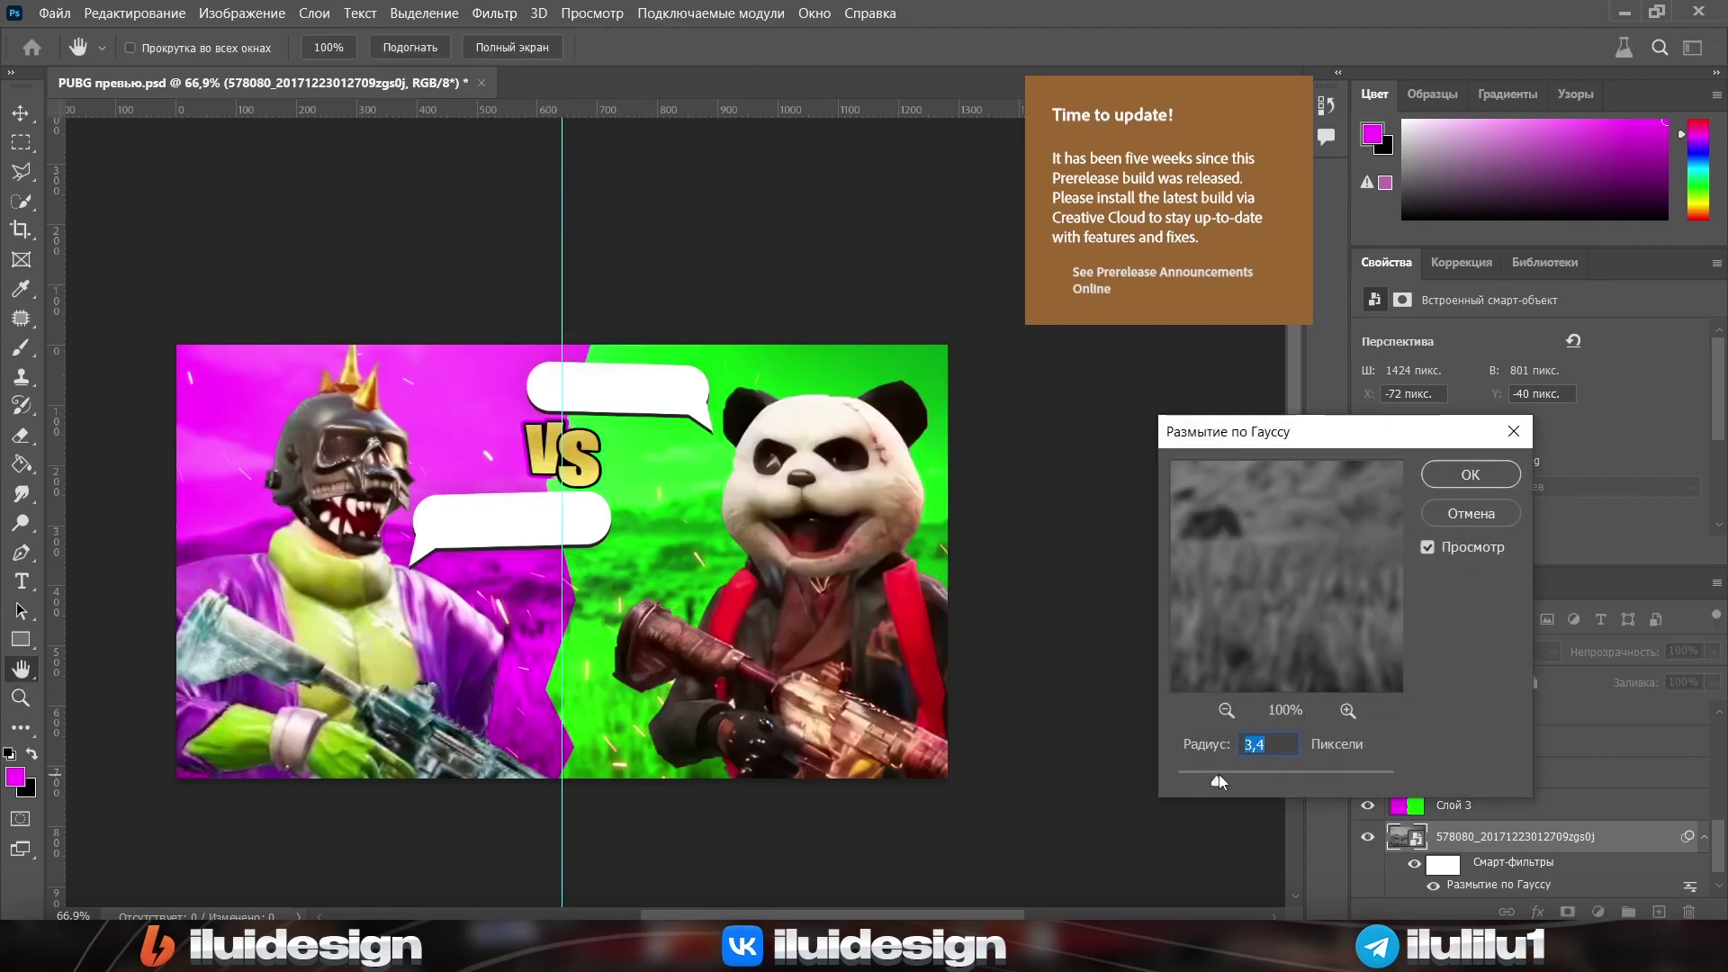
click(1460, 483)
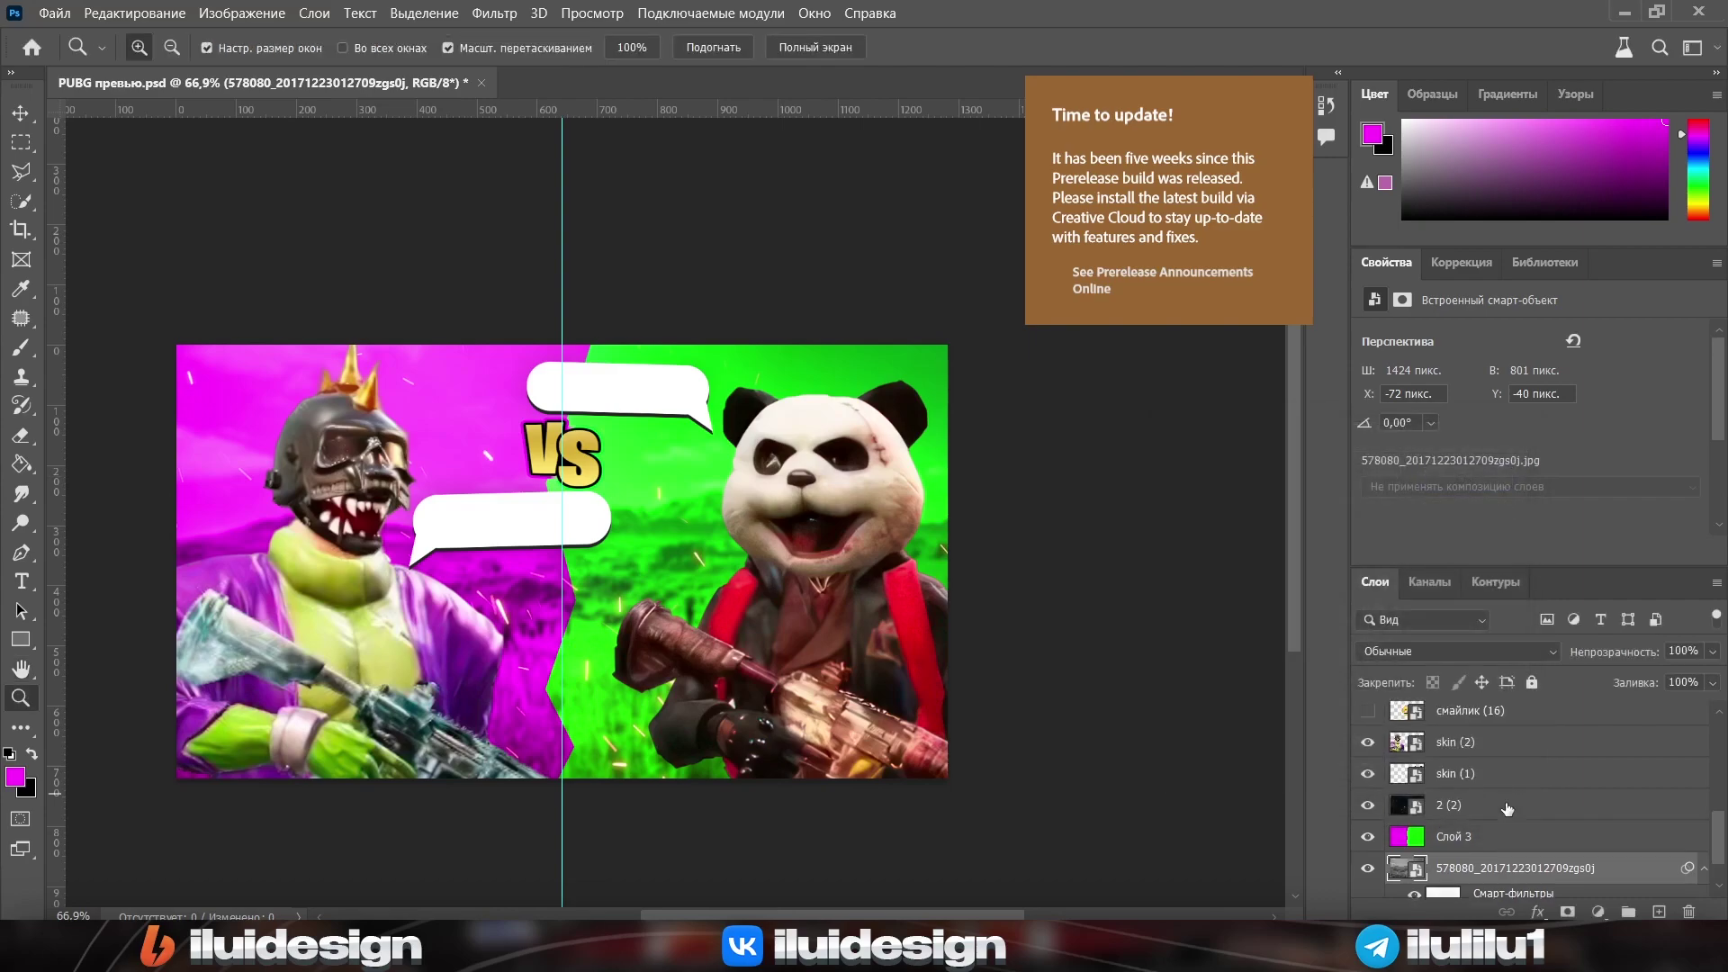
Darken the thumbnail's bottom edge with a large soft black brush stroke, then pan around the canvas
mouse_move(140, 783)
mouse_down()
mouse_move(228, 913)
mouse_move(772, 911)
mouse_move(1119, 788)
mouse_move(1224, 561)
mouse_move(1129, 522)
mouse_up()
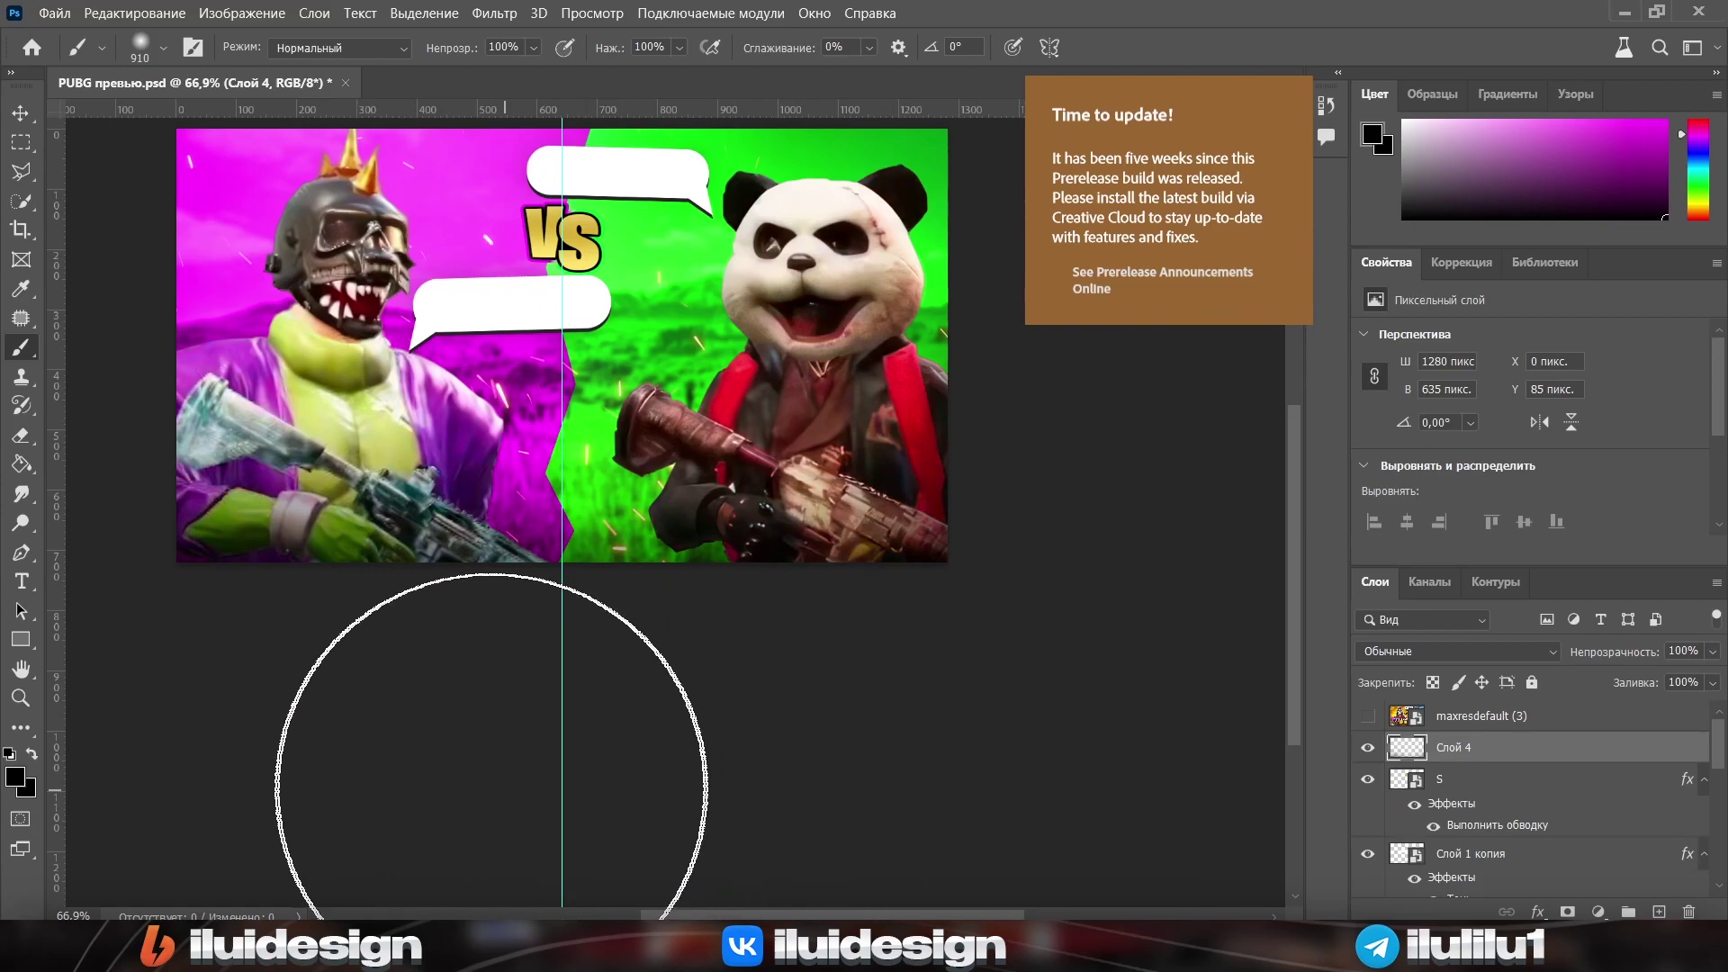
scroll(225, 792, up, 2)
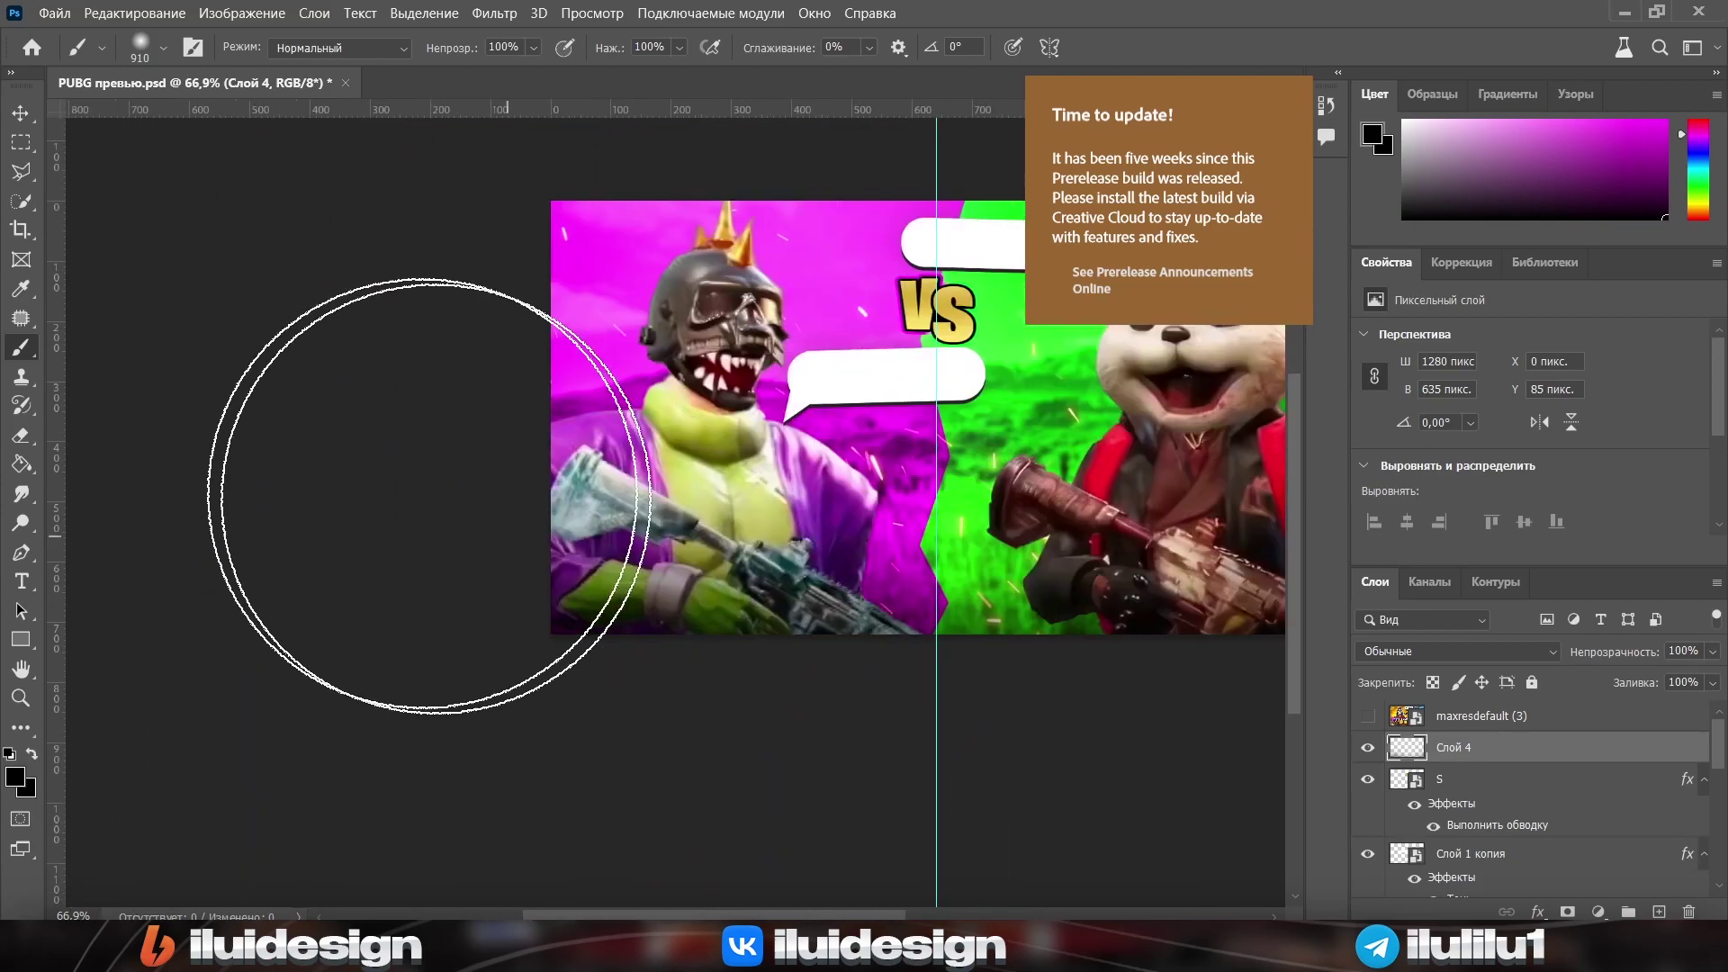
scroll(675, 504, left, 5)
scroll(918, 444, right, 6)
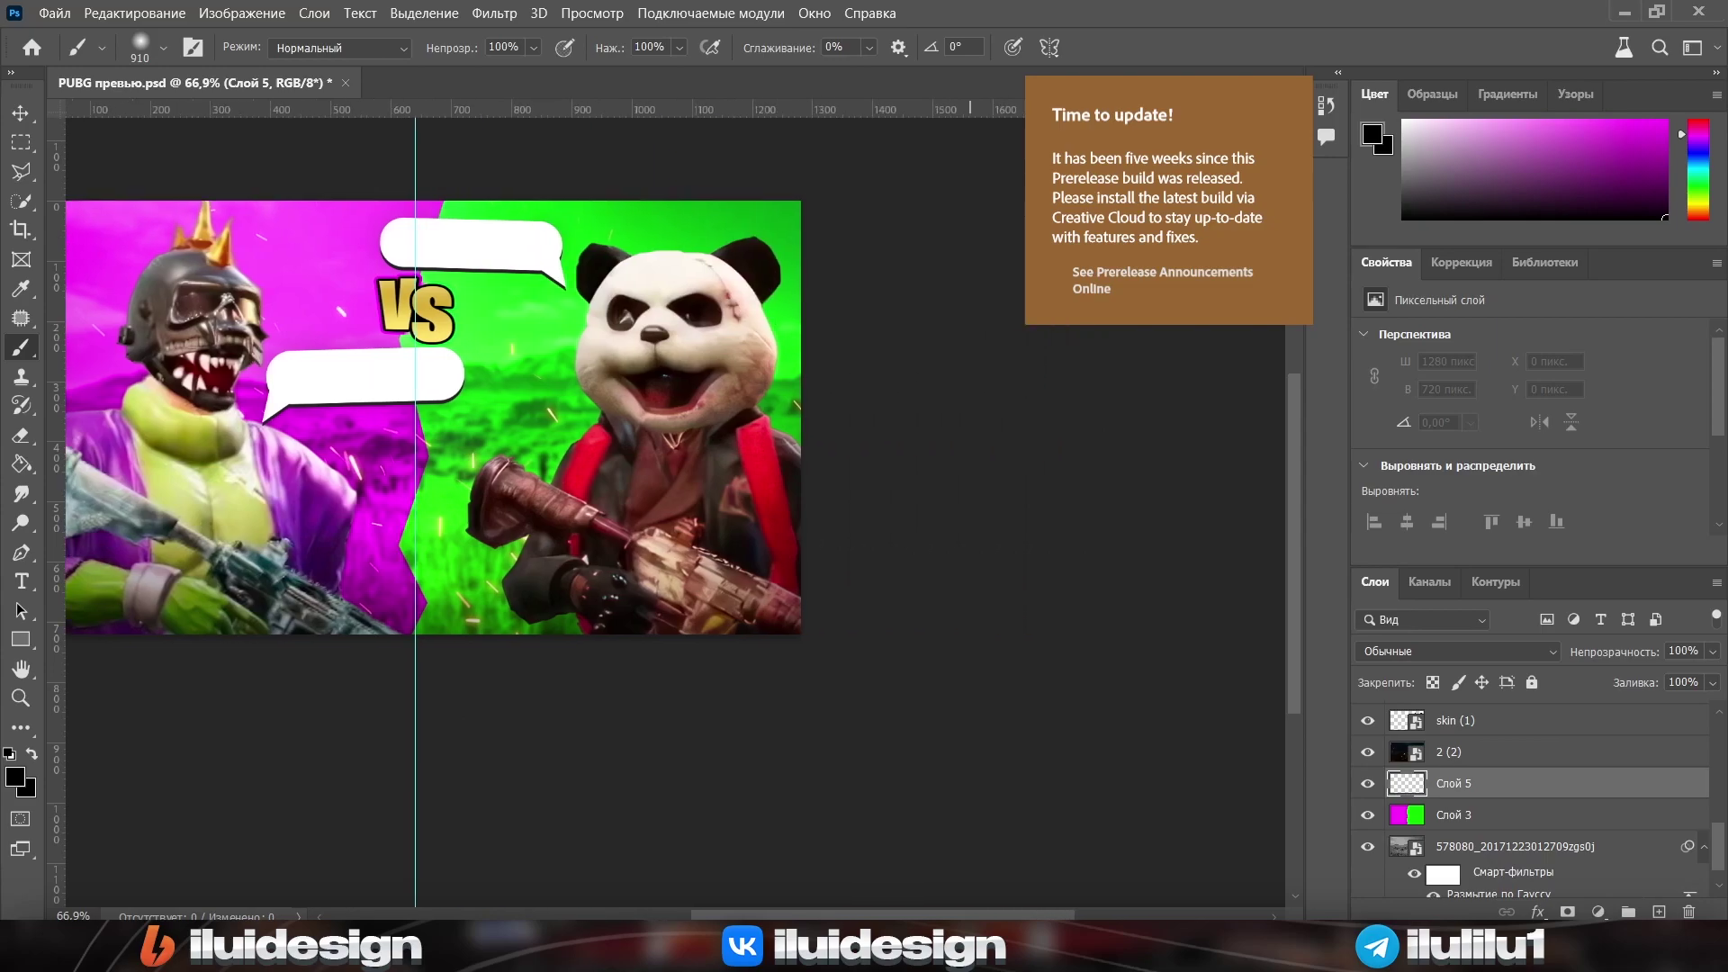
scroll(918, 443, right, 2)
scroll(849, 386, up, 3)
scroll(809, 216, up, 2)
scroll(809, 216, up, 3)
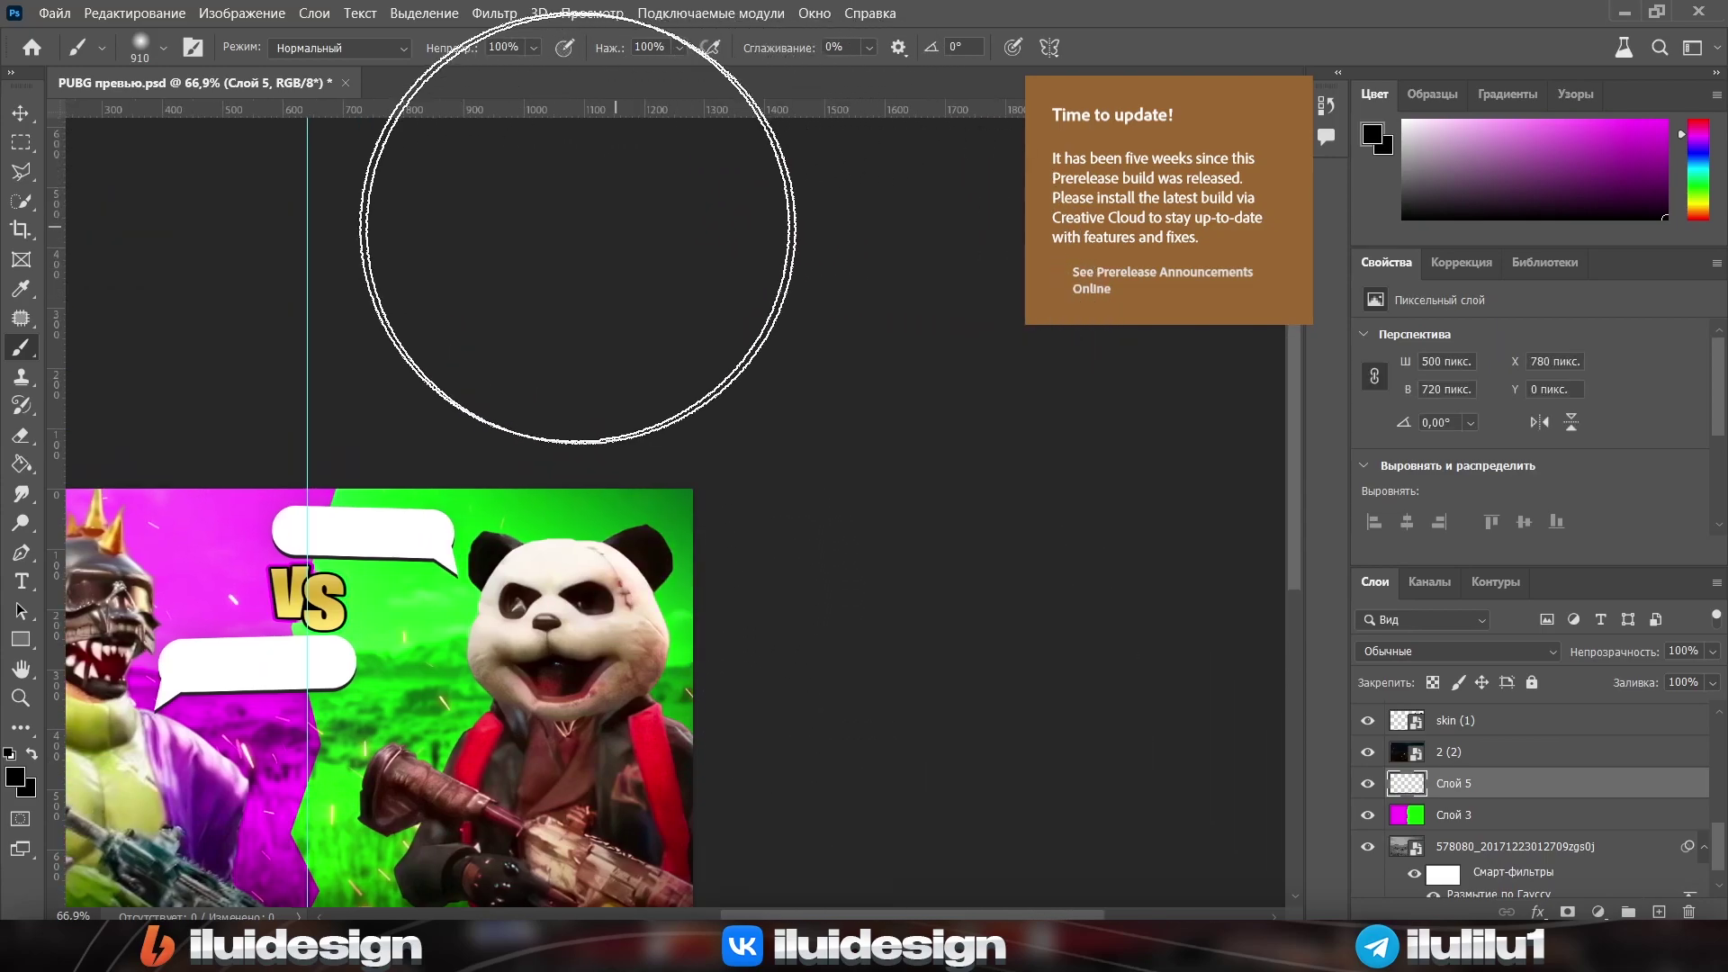
scroll(540, 193, left, 5)
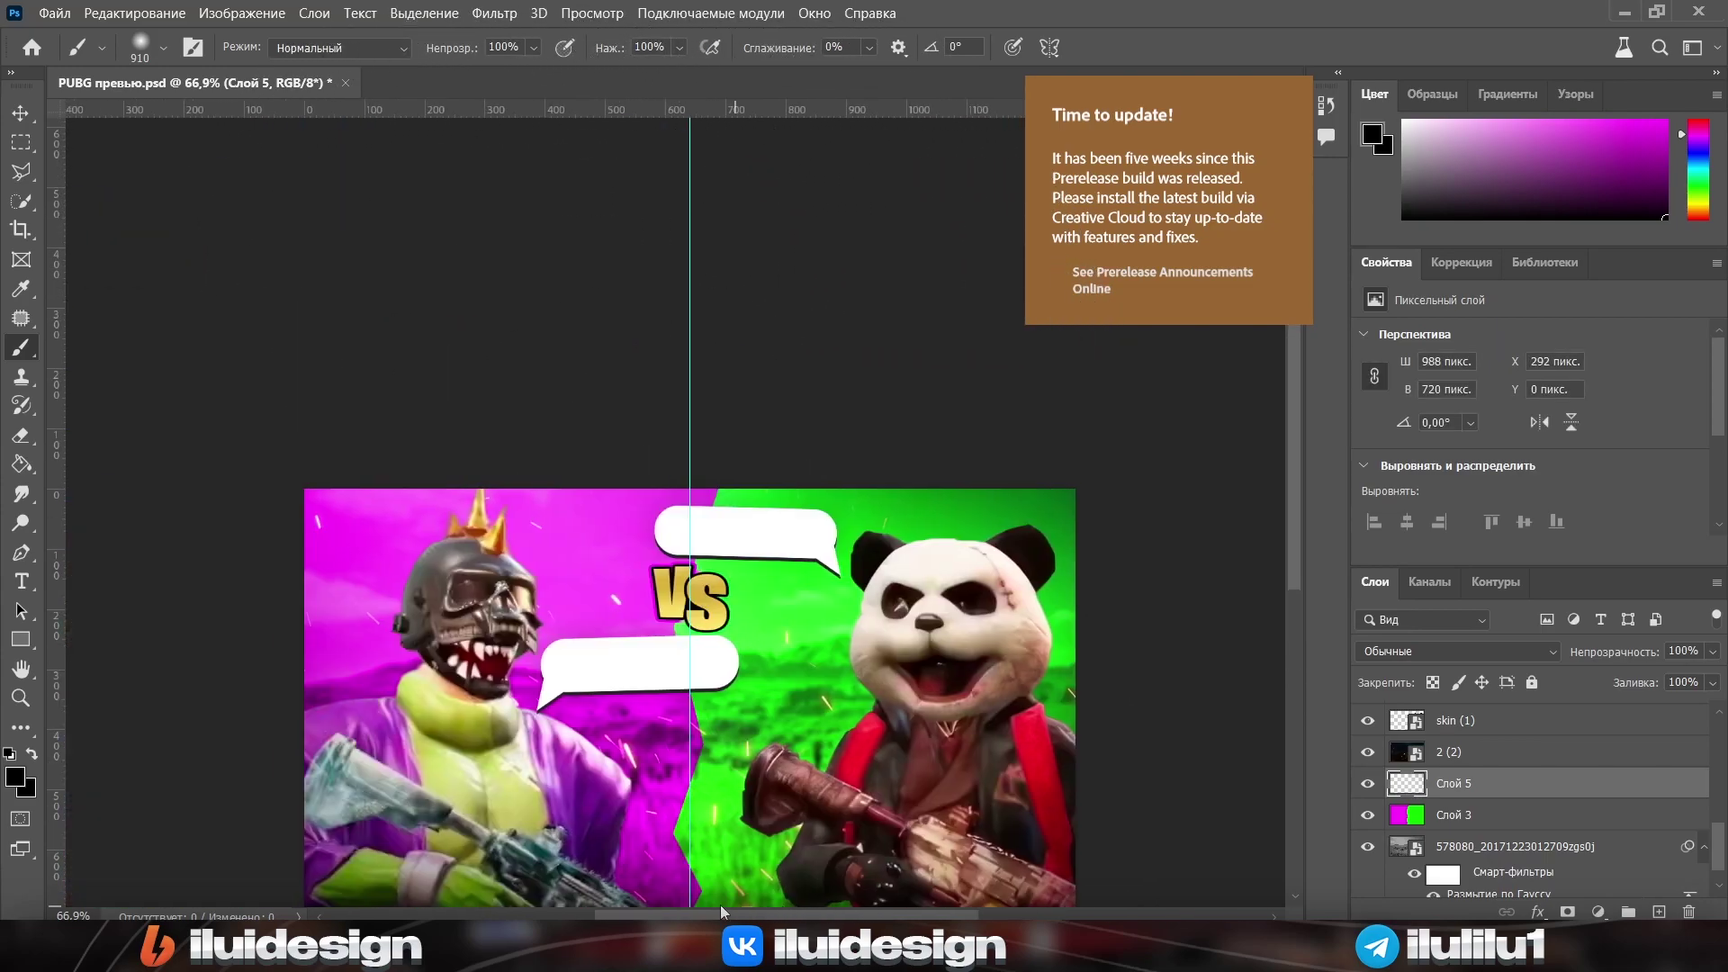
scroll(540, 192, left, 2)
scroll(246, 504, down, 3)
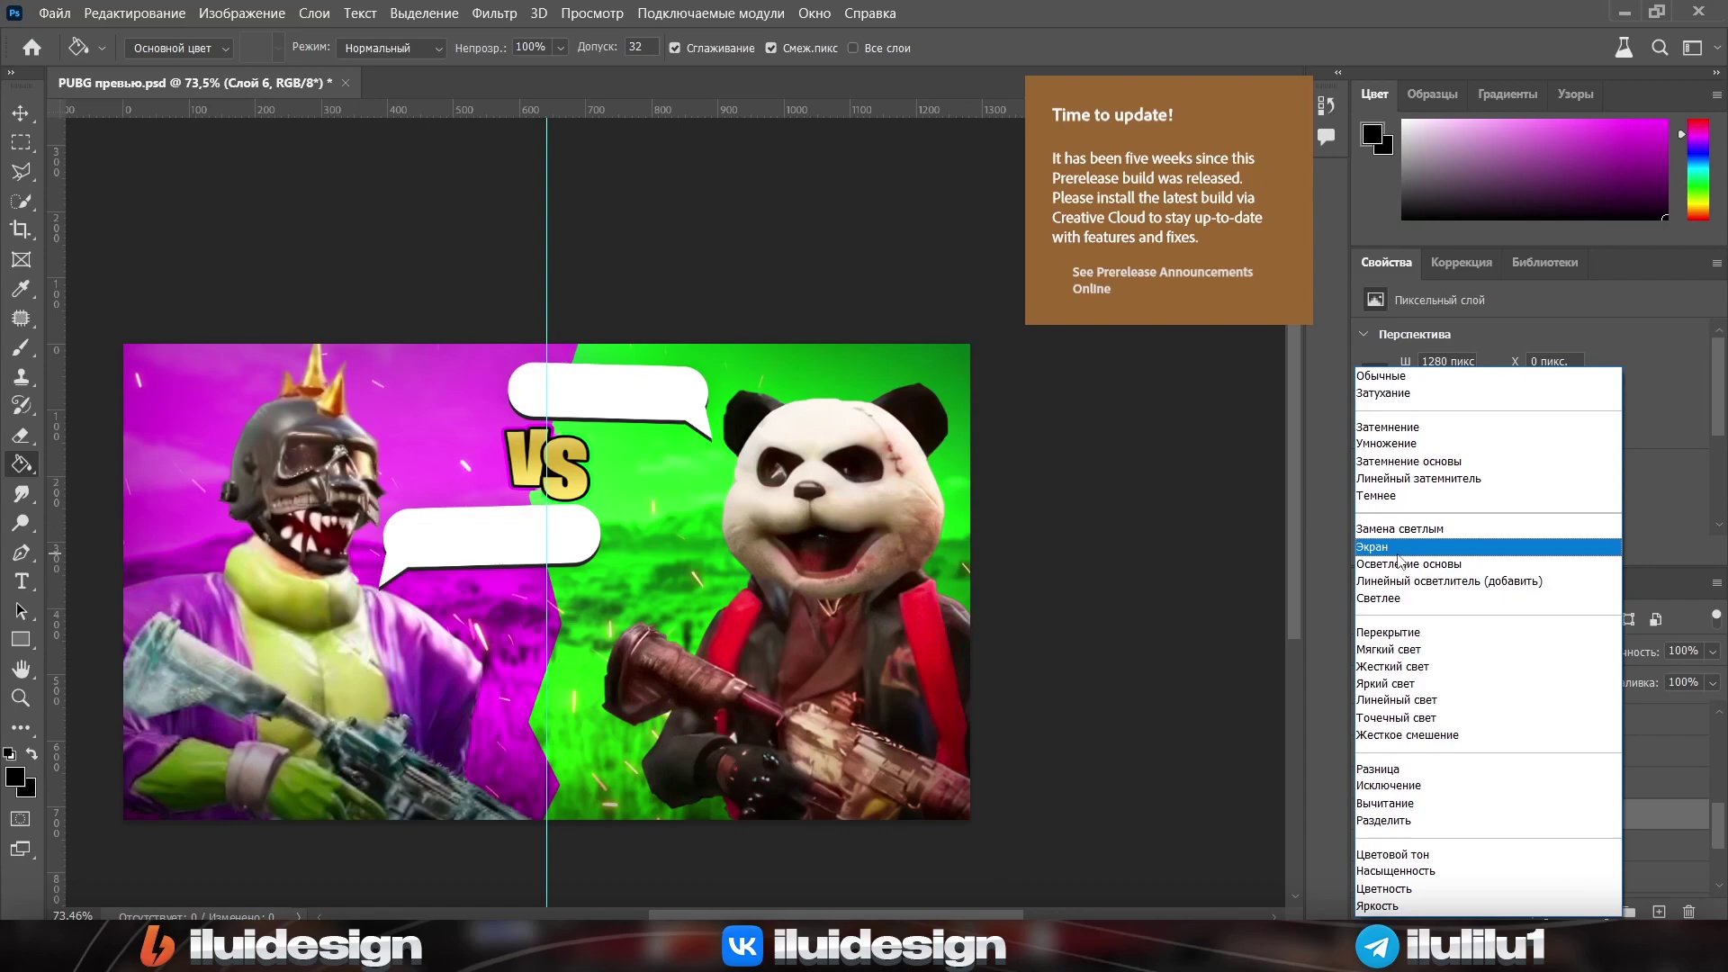
Set Слой 6 to Screen, add a clipped new layer, and ready a white soft brush
click(1399, 551)
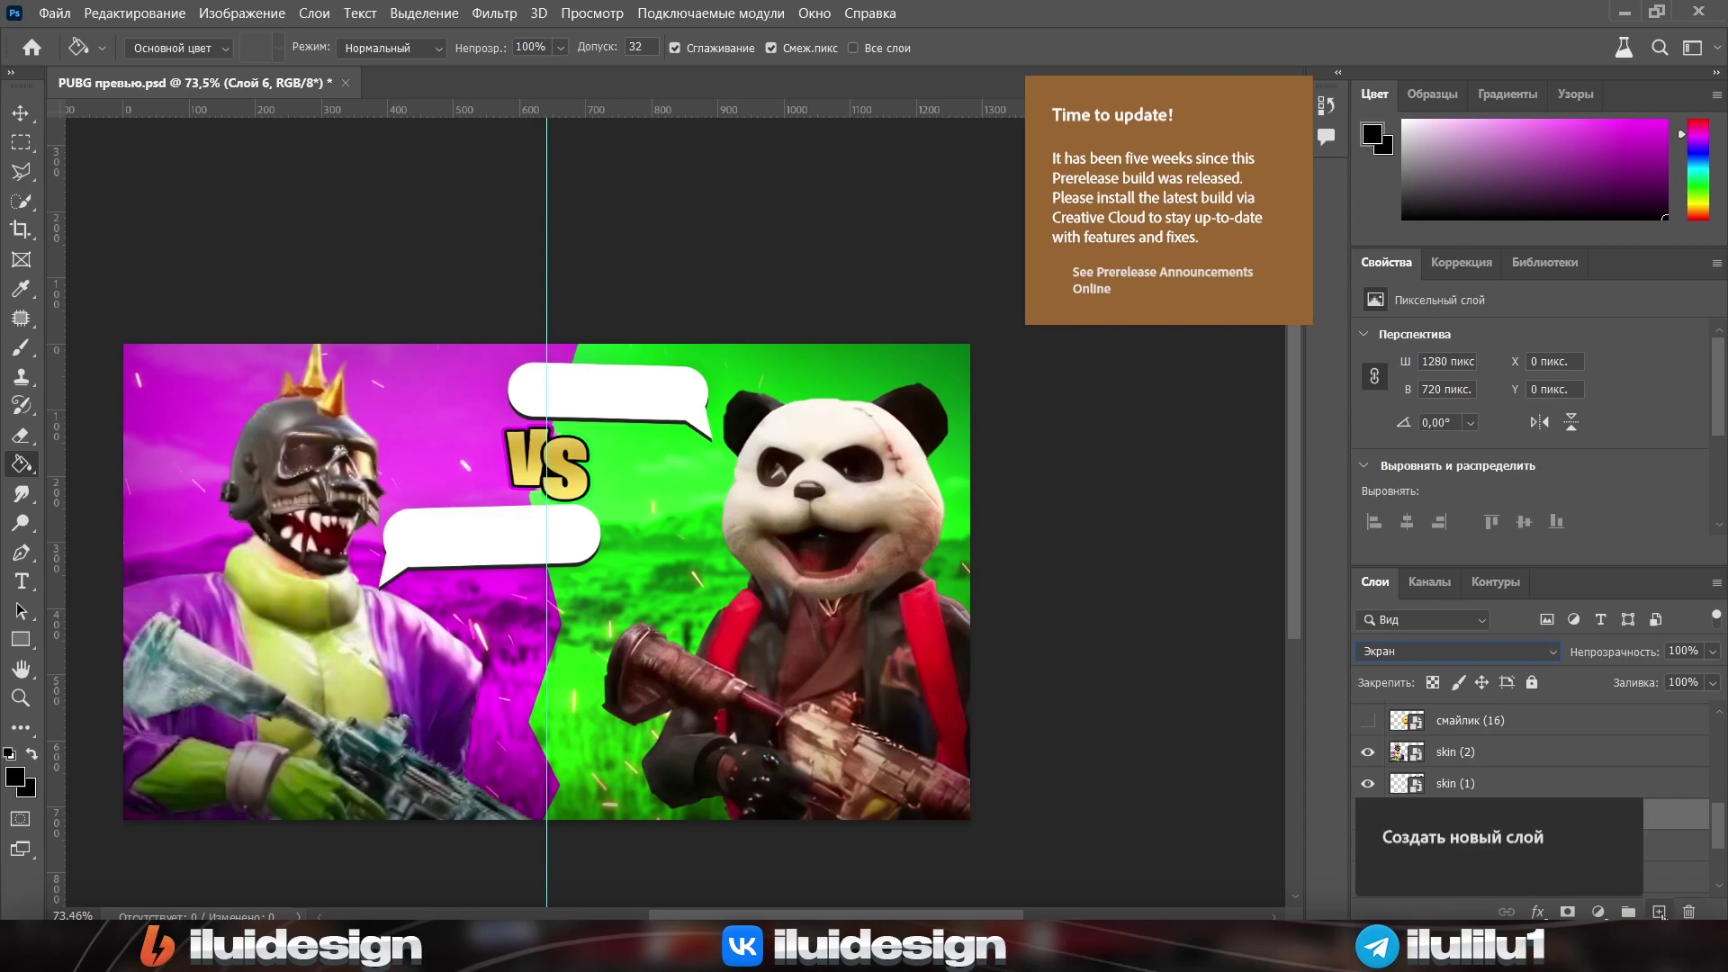
click(1659, 911)
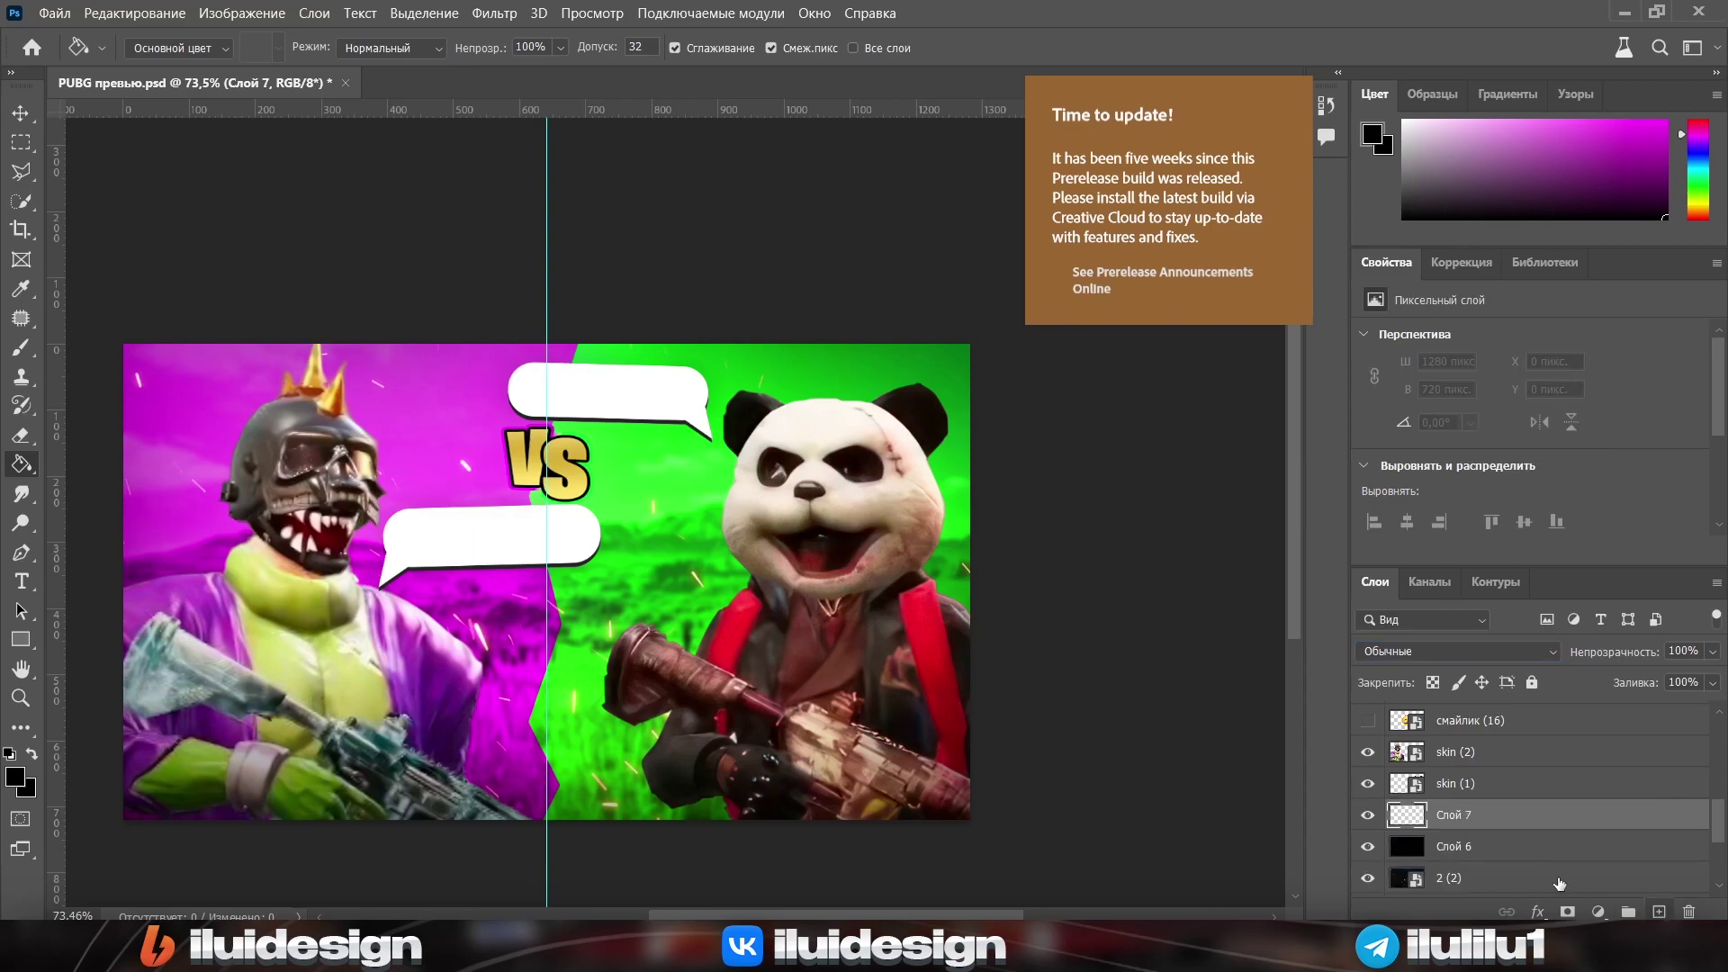
alt+click(1456, 824)
click(1600, 913)
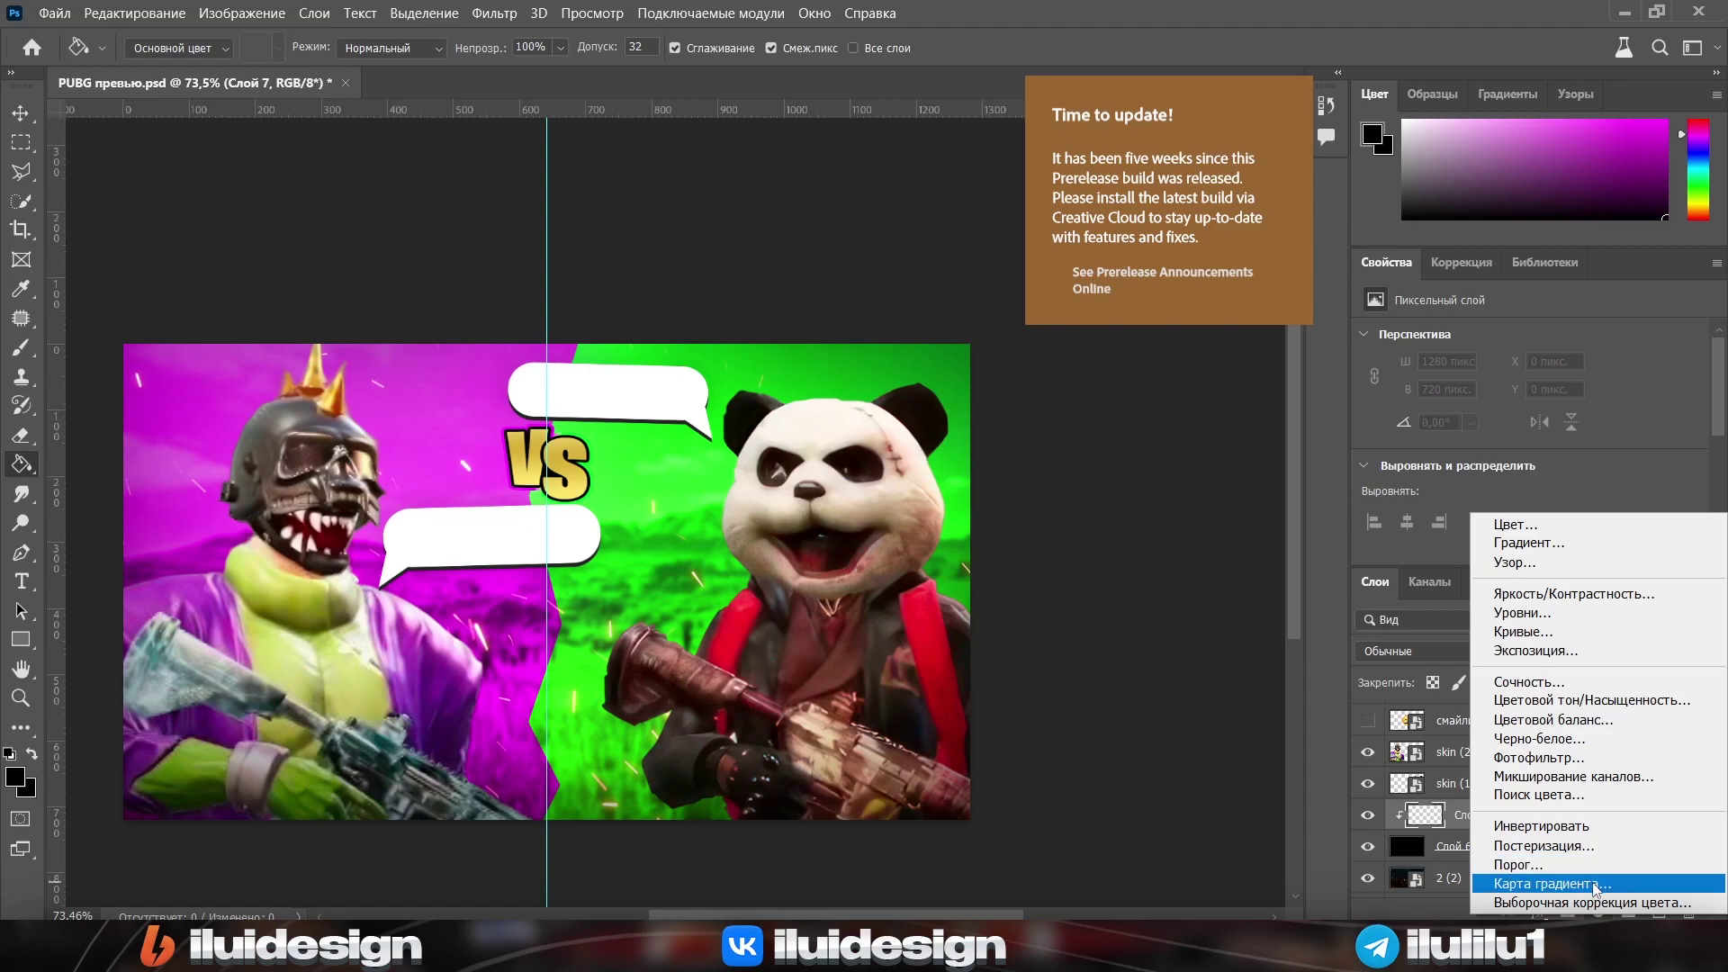
click(1596, 885)
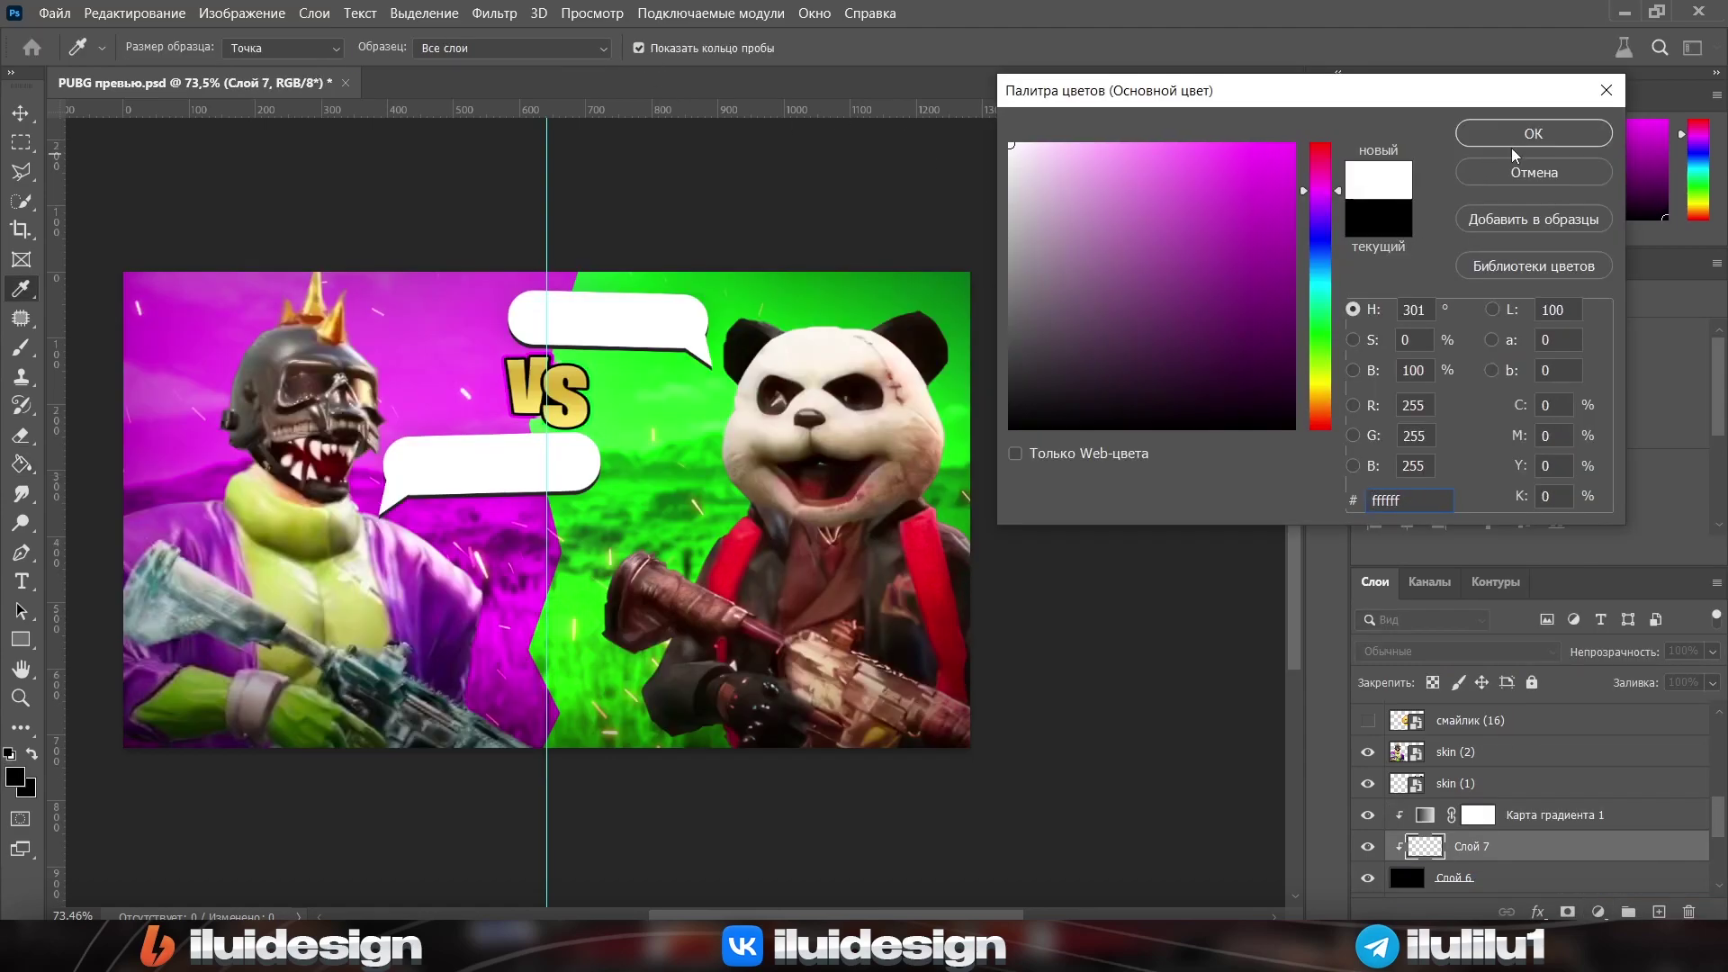
click(1521, 135)
key(b)
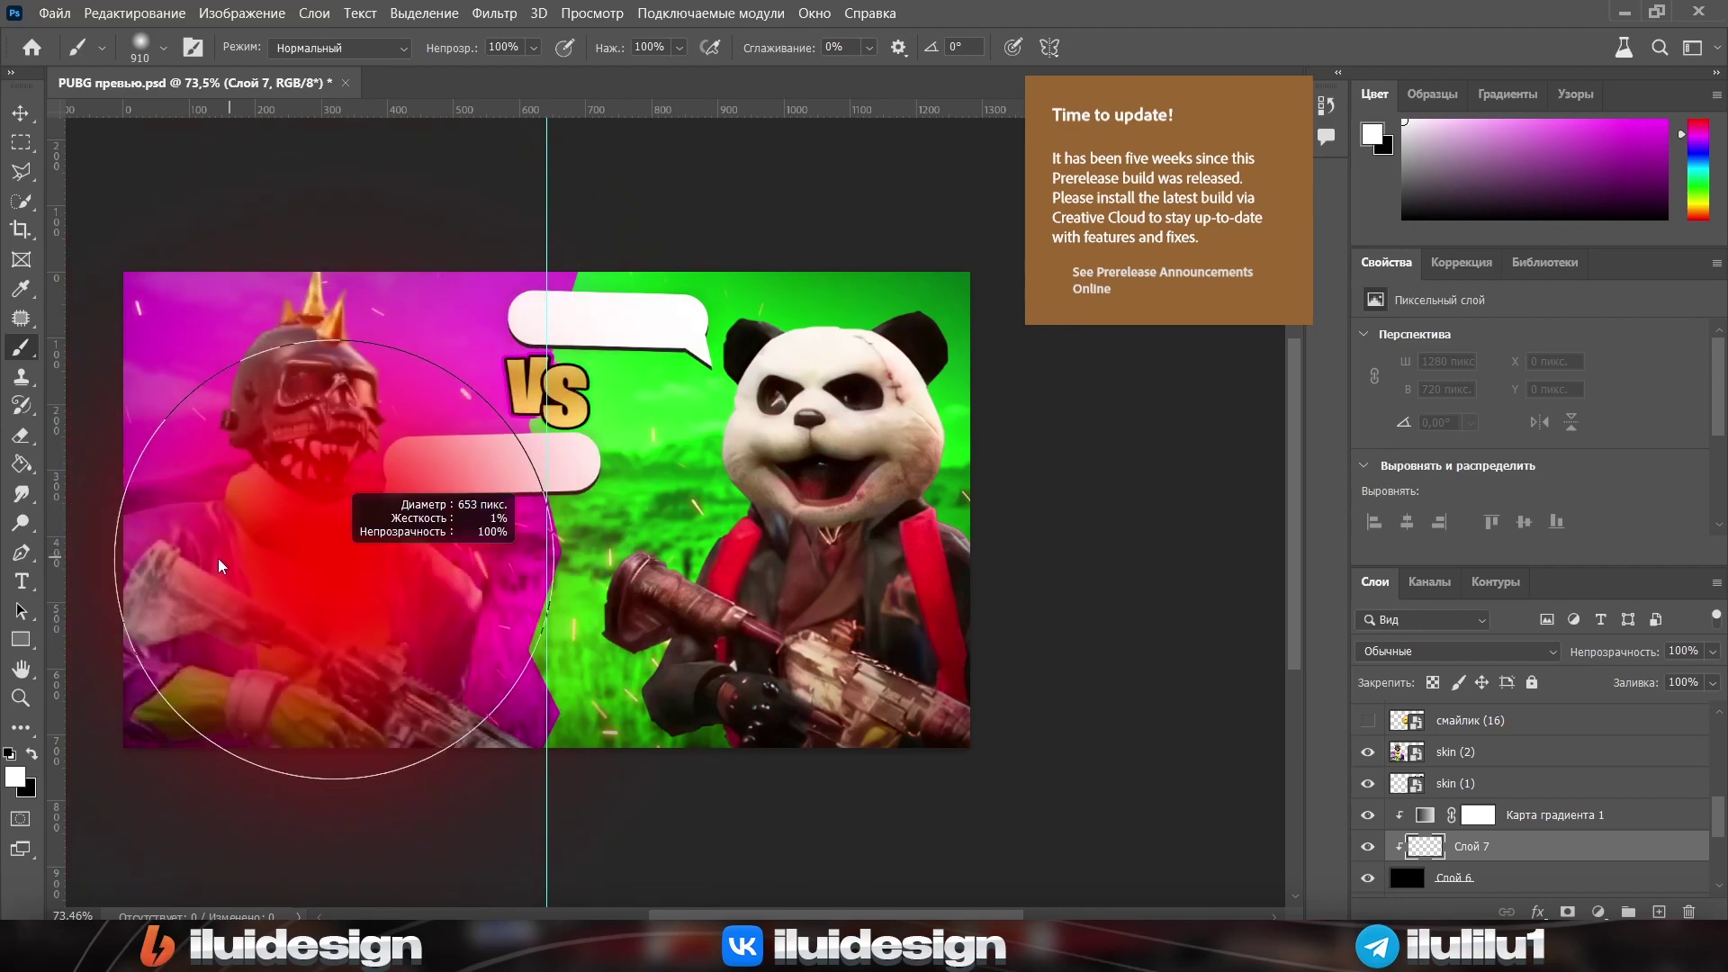
Duplicate Карта градиента 1 with its base layer and give the copy a different gradient preset
click(1515, 880)
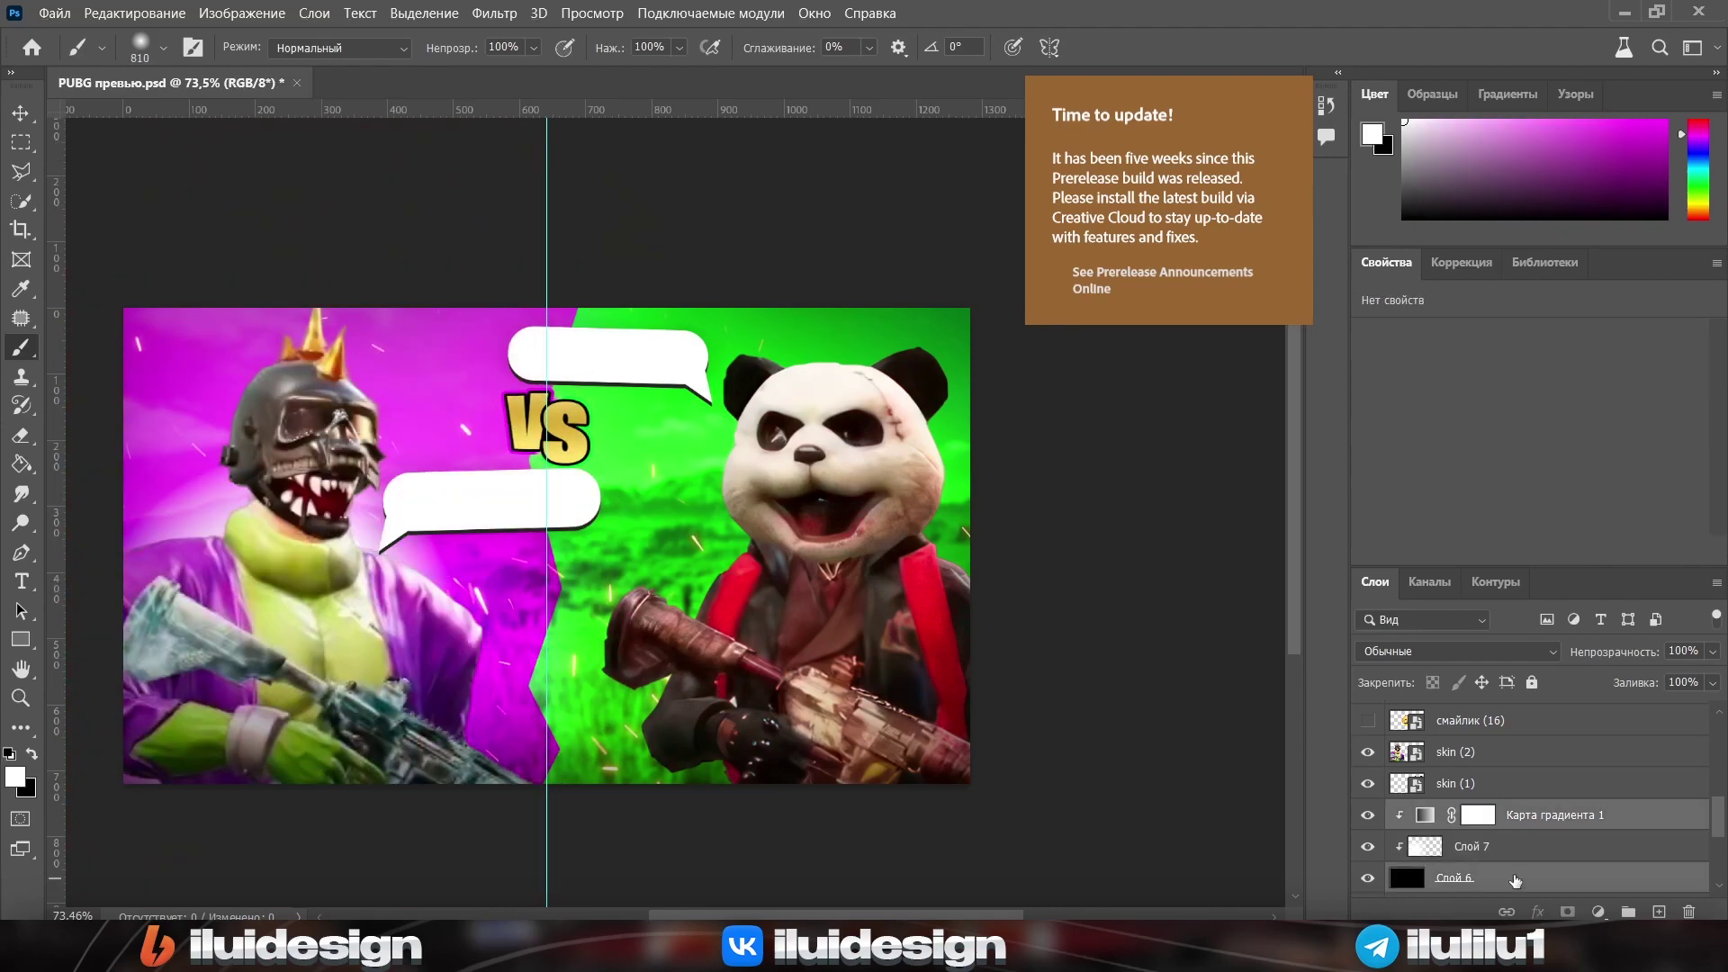
key(ctrl+j)
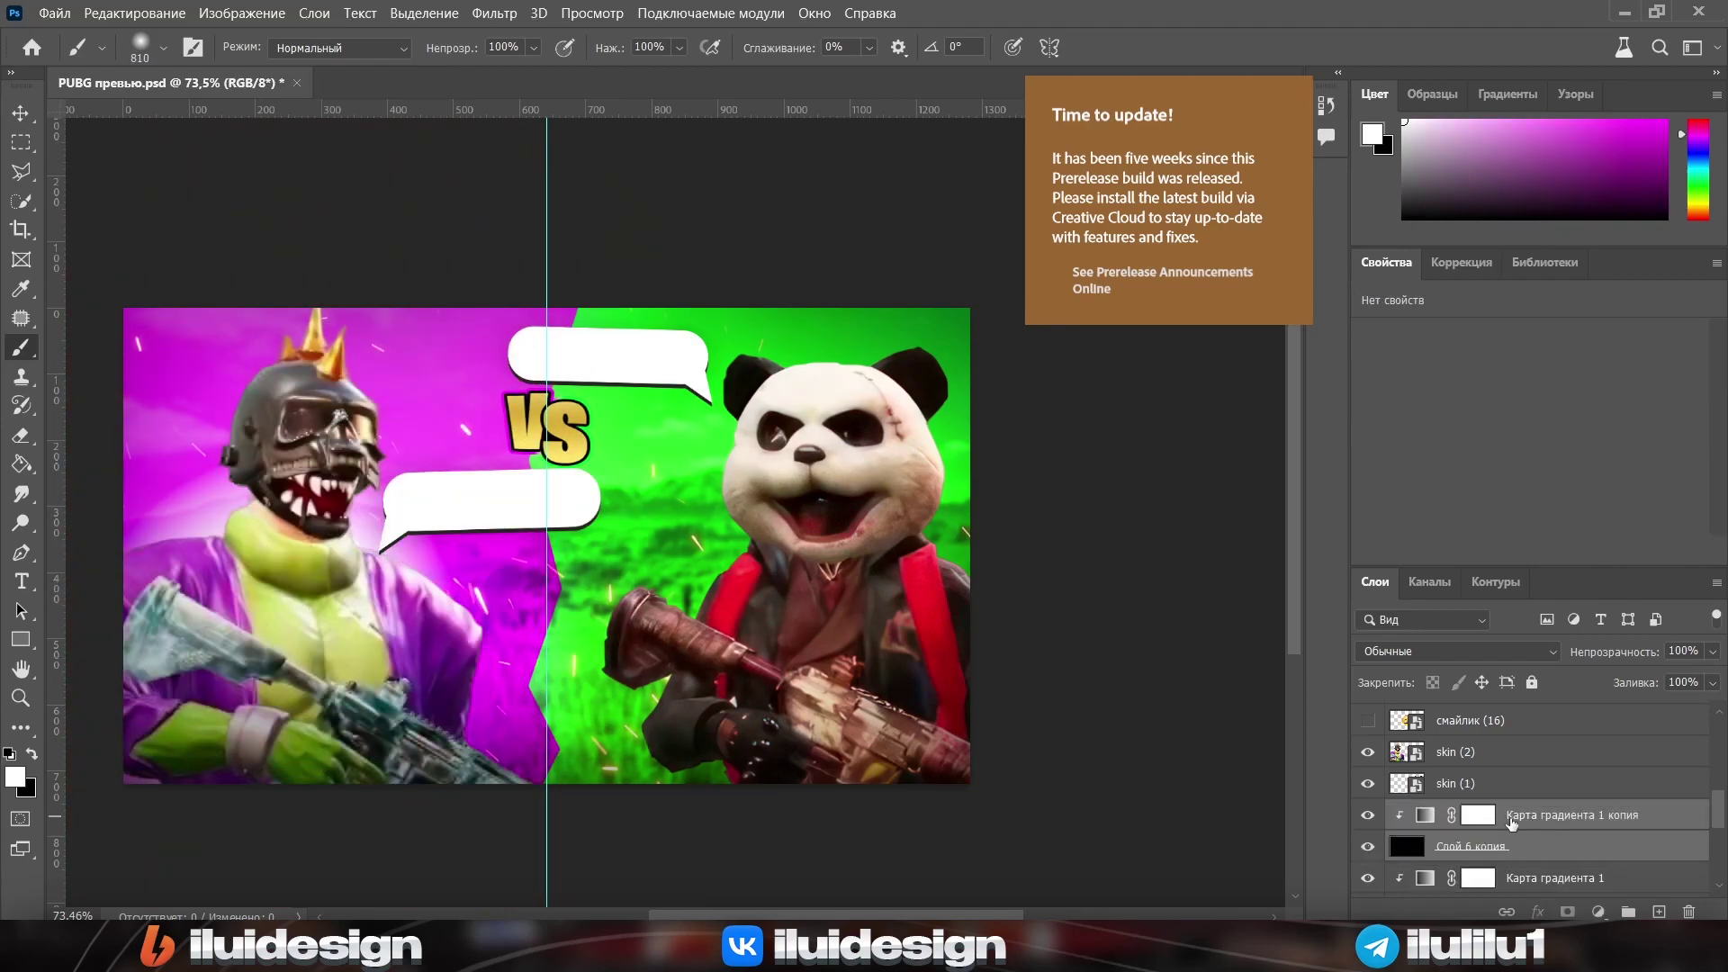
click(1511, 819)
click(1694, 345)
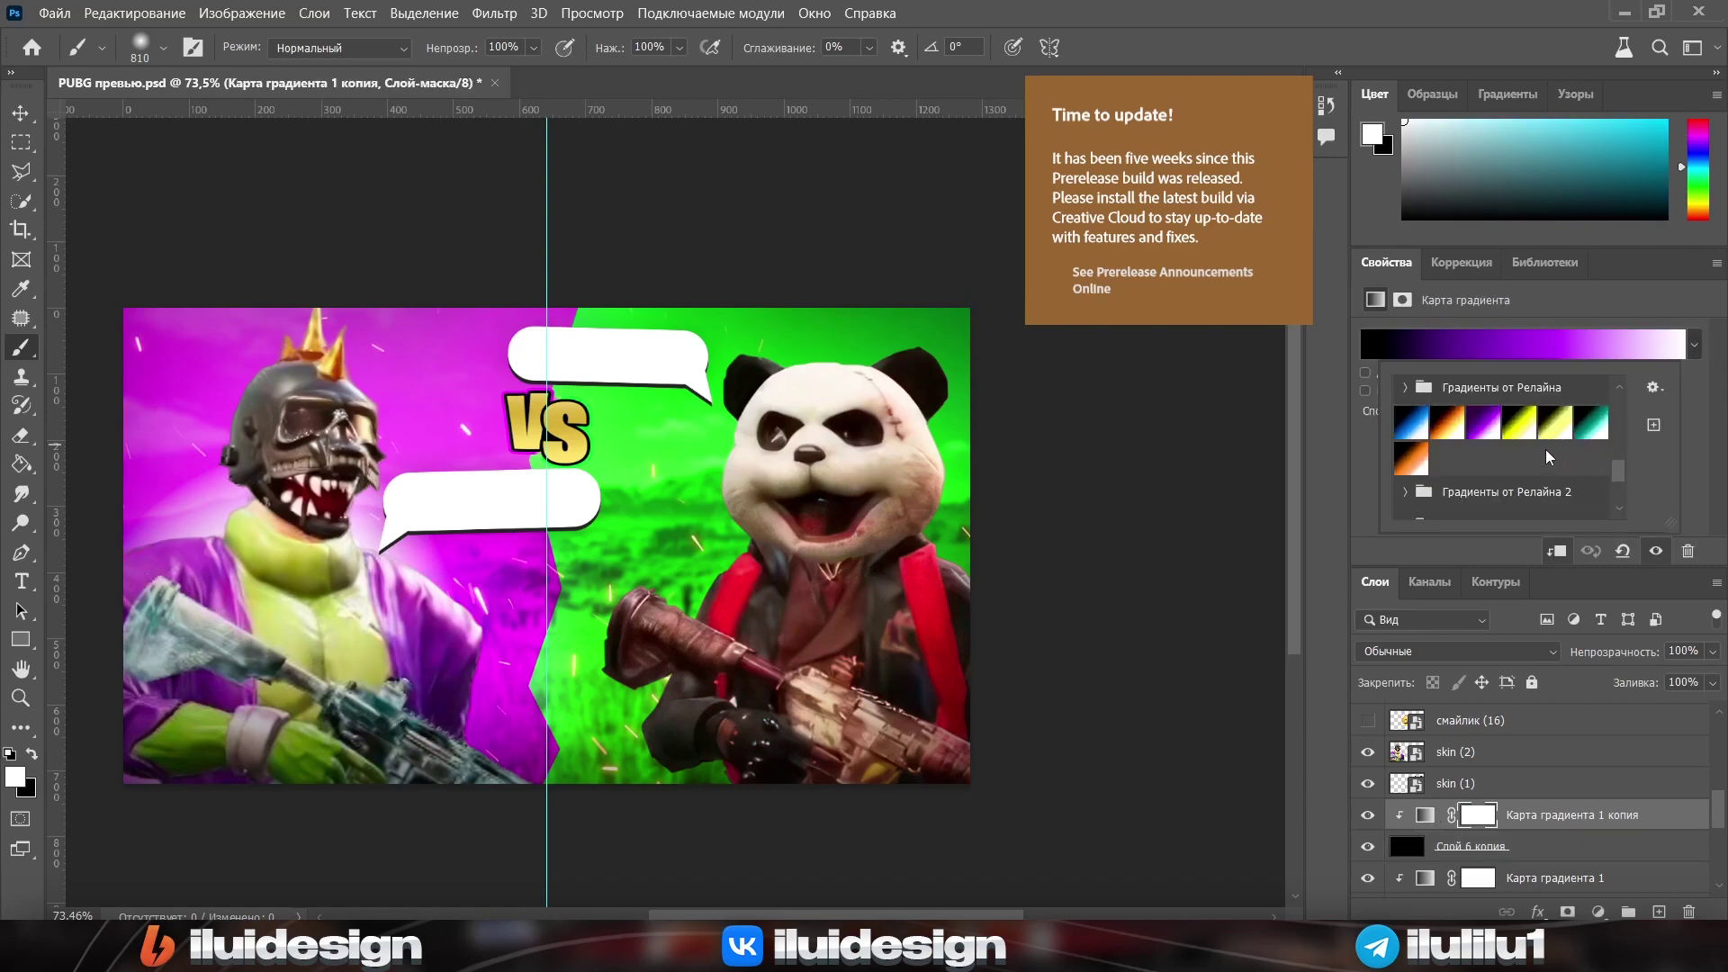
scroll(1548, 457, down, 2)
scroll(1550, 464, down, 2)
scroll(1554, 472, down, 2)
scroll(1559, 486, down, 2)
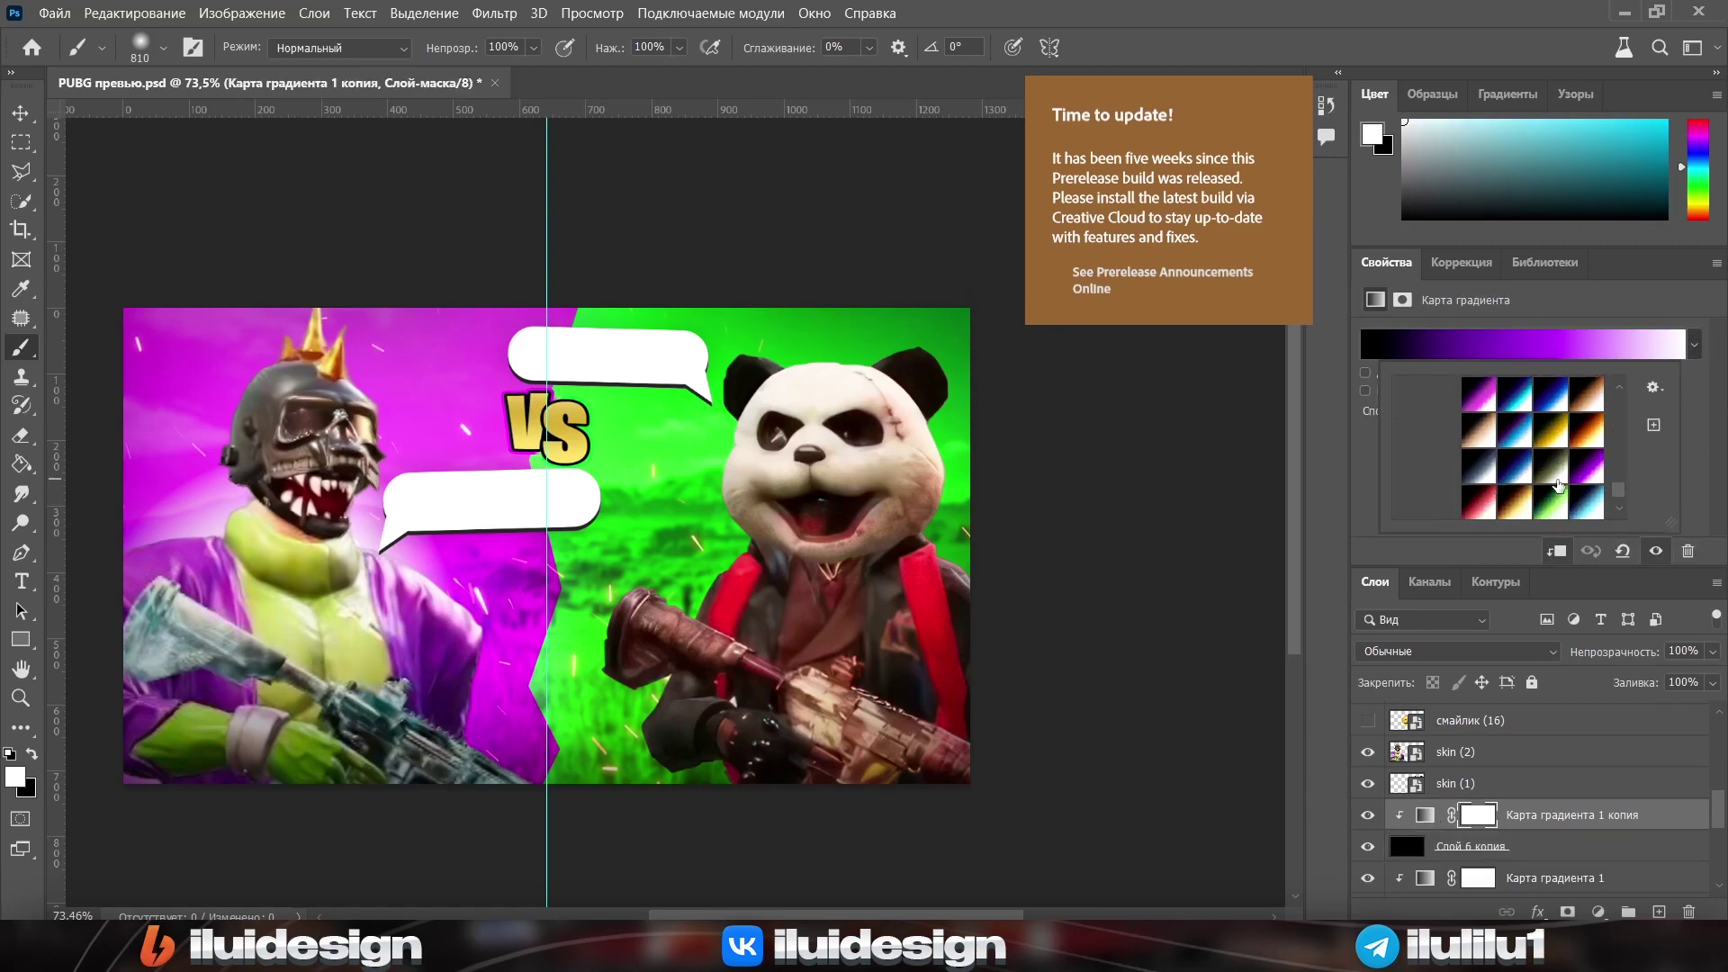
click(1550, 477)
Add new layer Слой 8 and paint light over the panda skin
click(1512, 842)
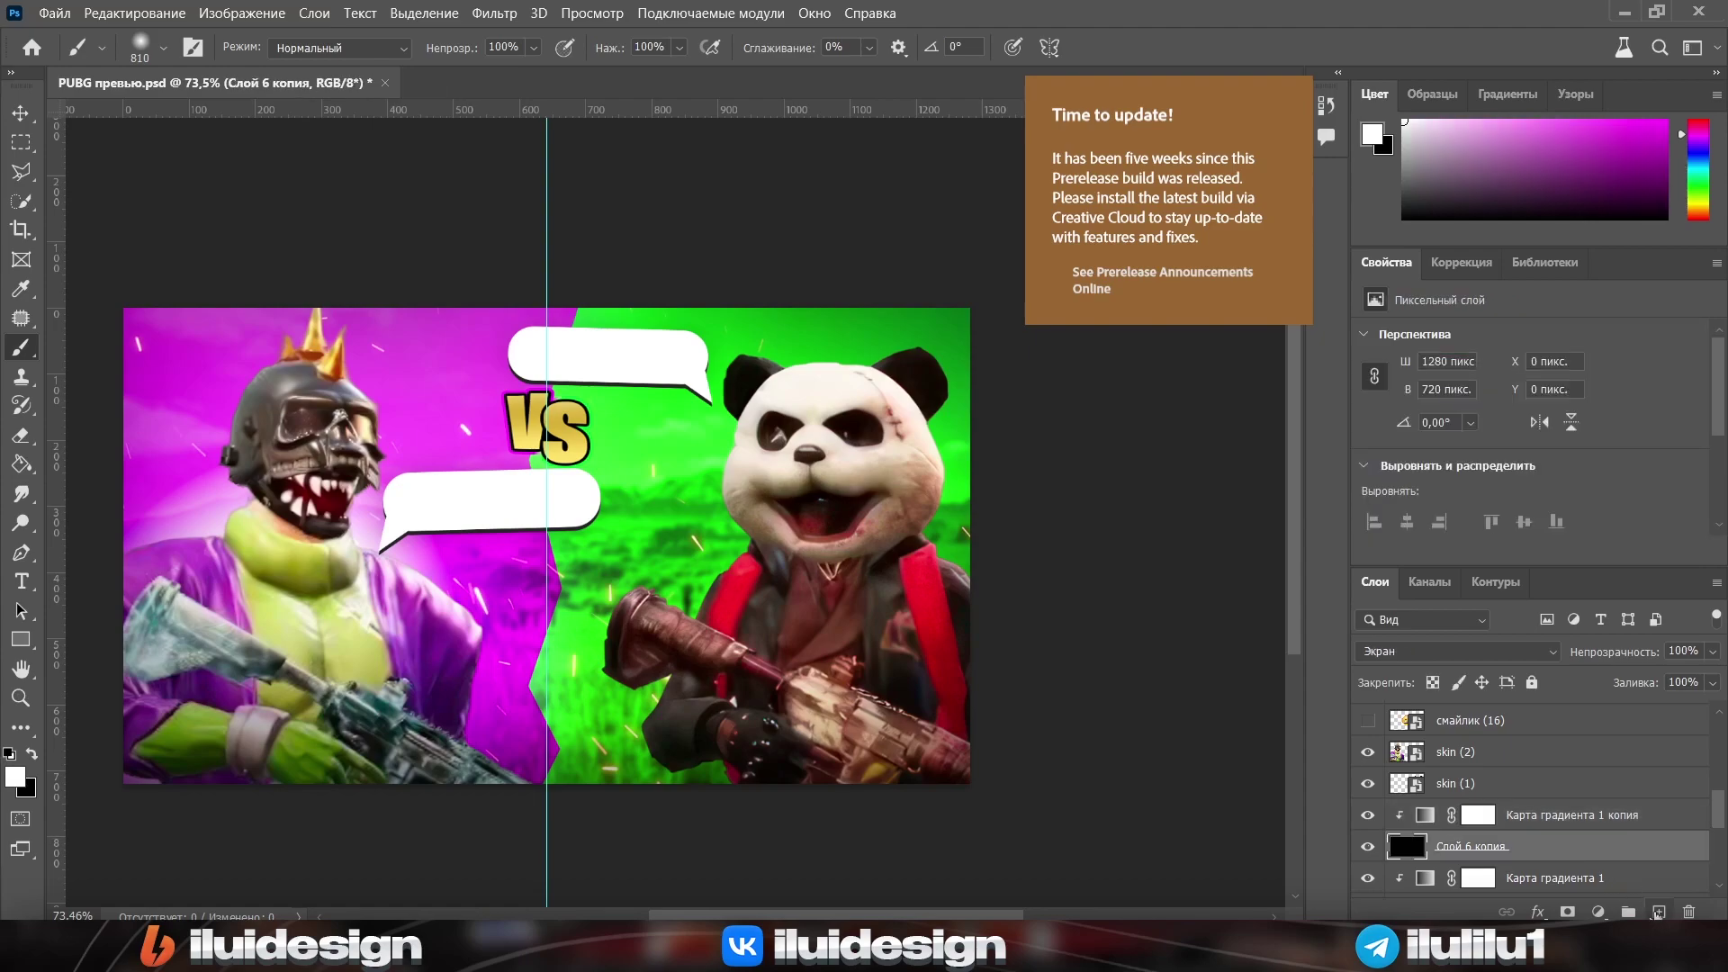
click(1659, 912)
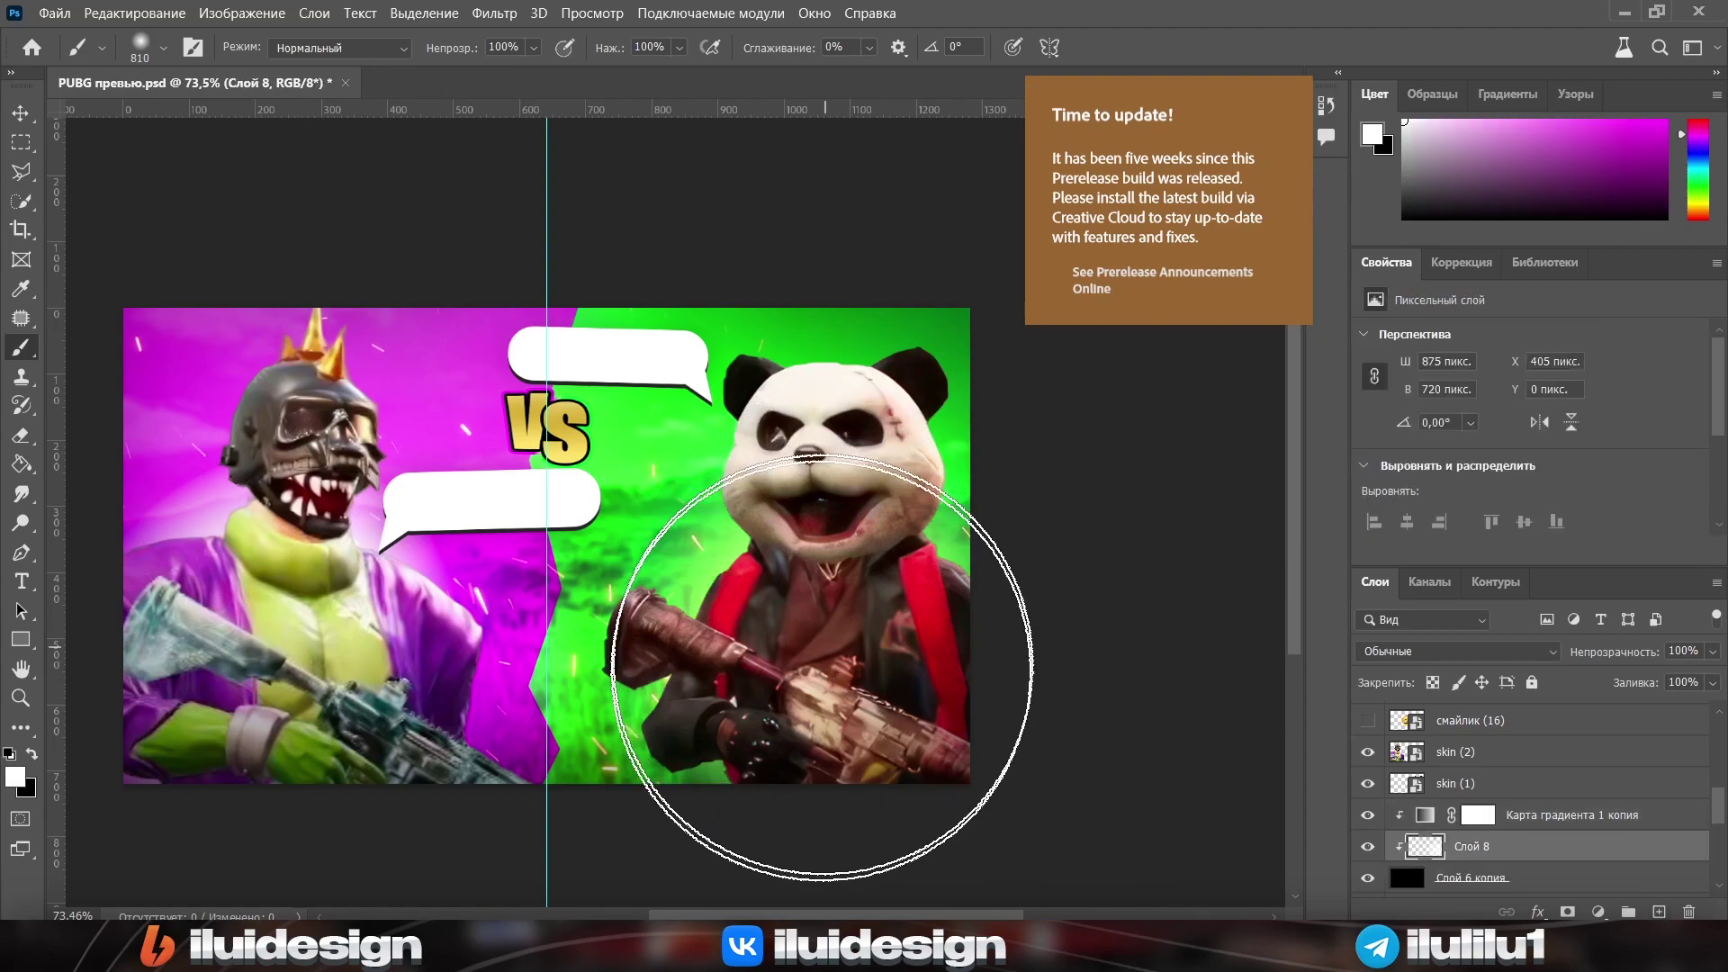
drag(811, 581, 815, 630)
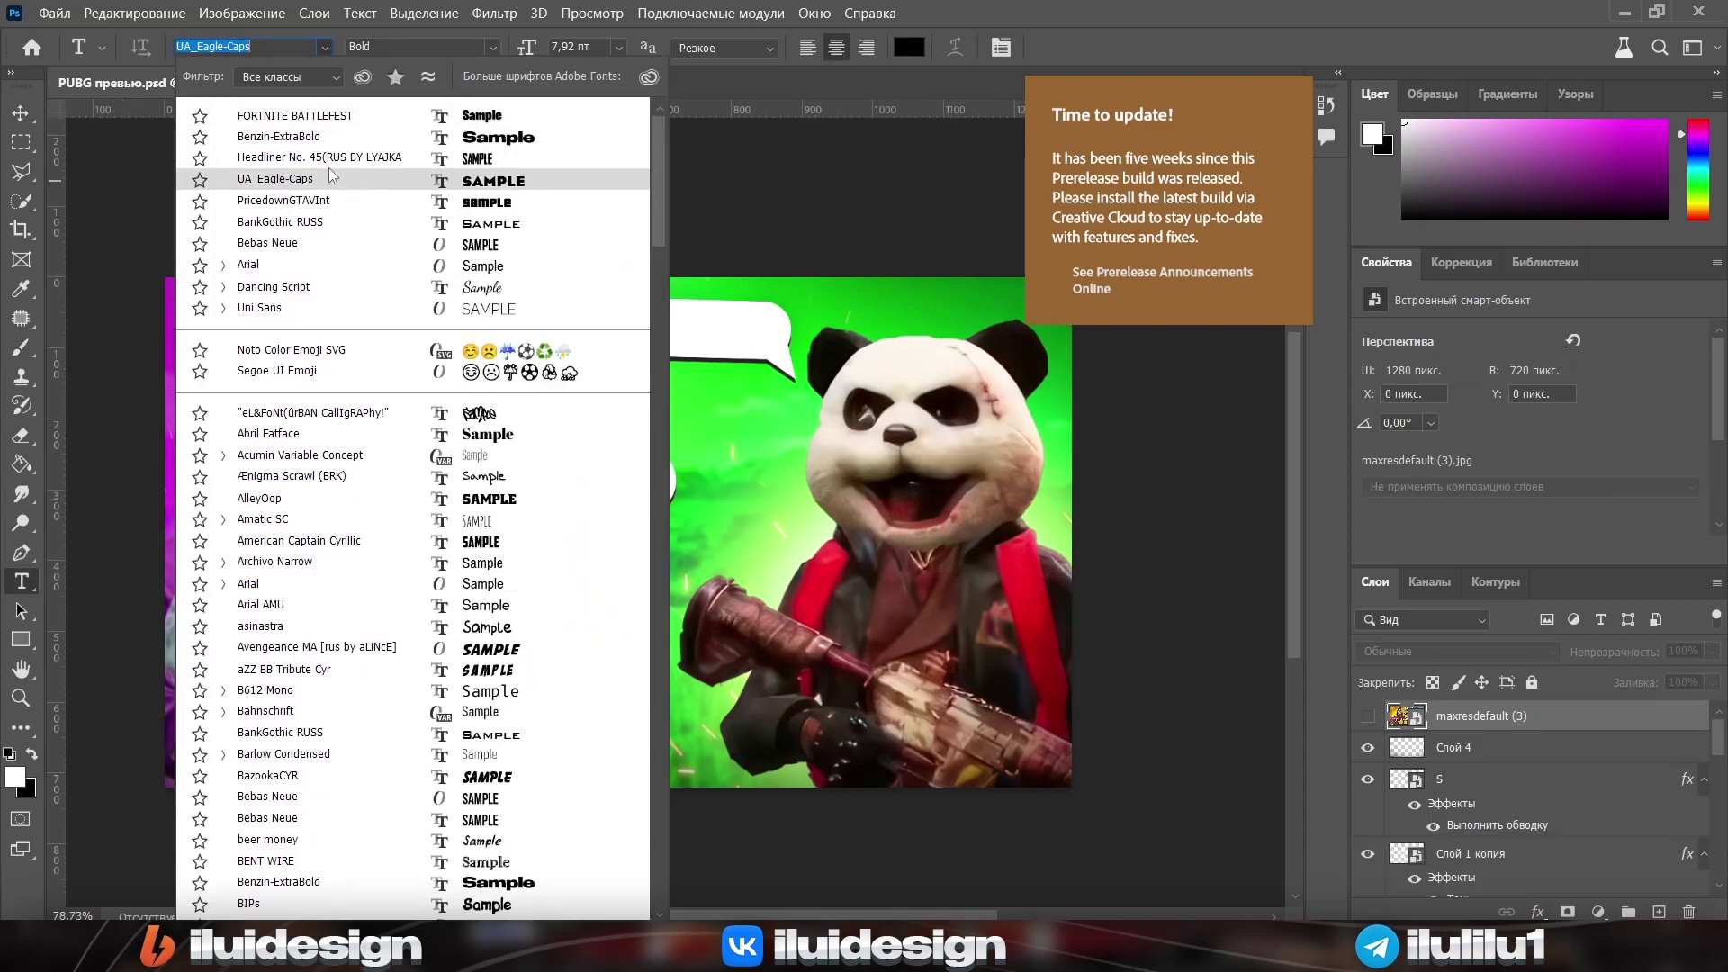
Choose the Headliner No. 45 title font in white and show the reference thumbnail
click(331, 156)
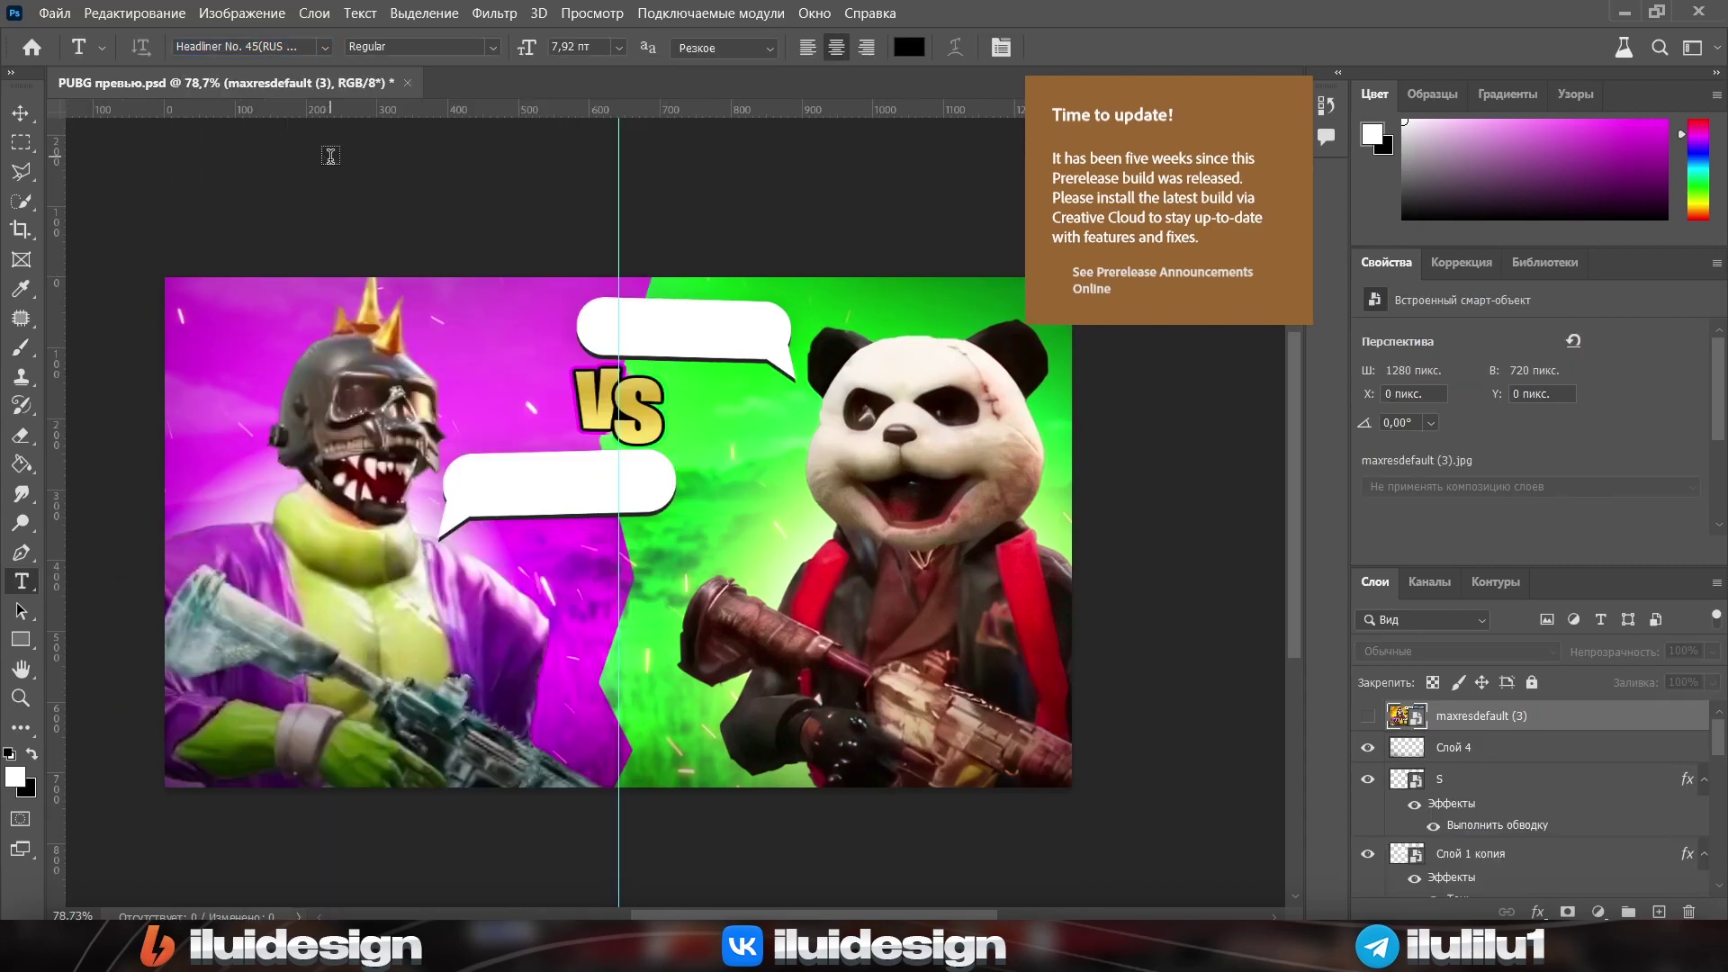
click(923, 48)
click(1458, 135)
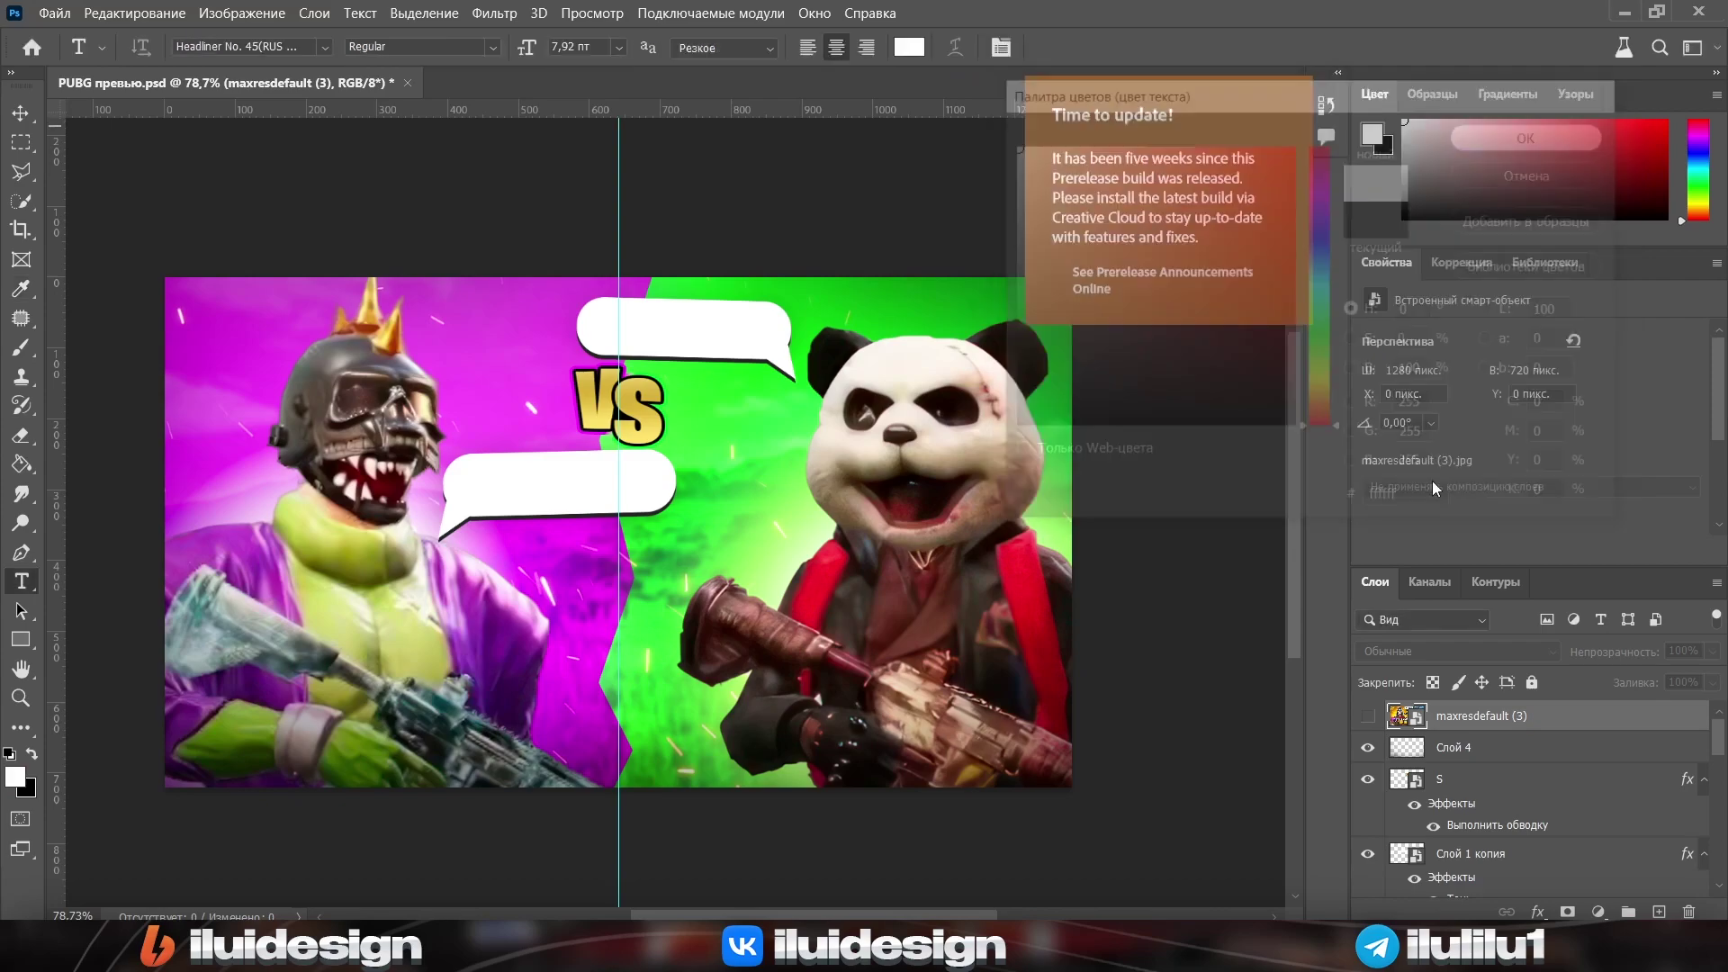
click(1368, 715)
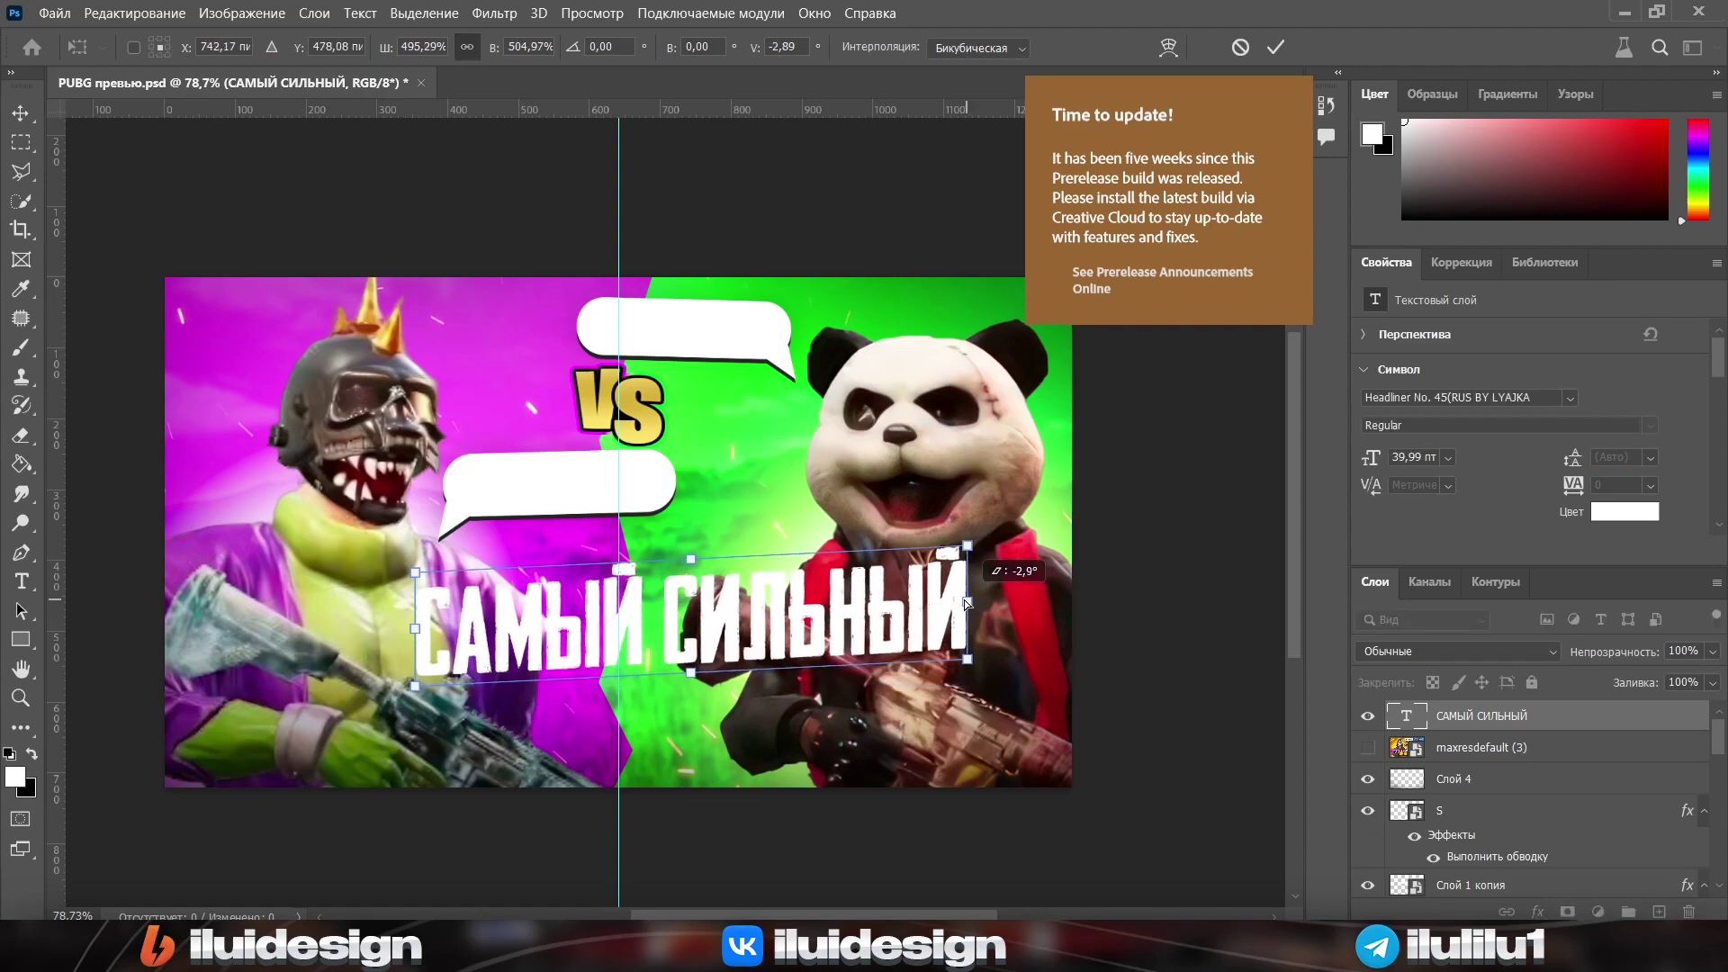
Tilt, scale and place the САМЫЙ СИЛЬНЫЙ / ТДМ ПРОТИВНИК lines across the lower centre
mouse_move(964, 631)
mouse_down()
mouse_move(962, 598)
mouse_move(853, 612)
mouse_move(653, 589)
mouse_up()
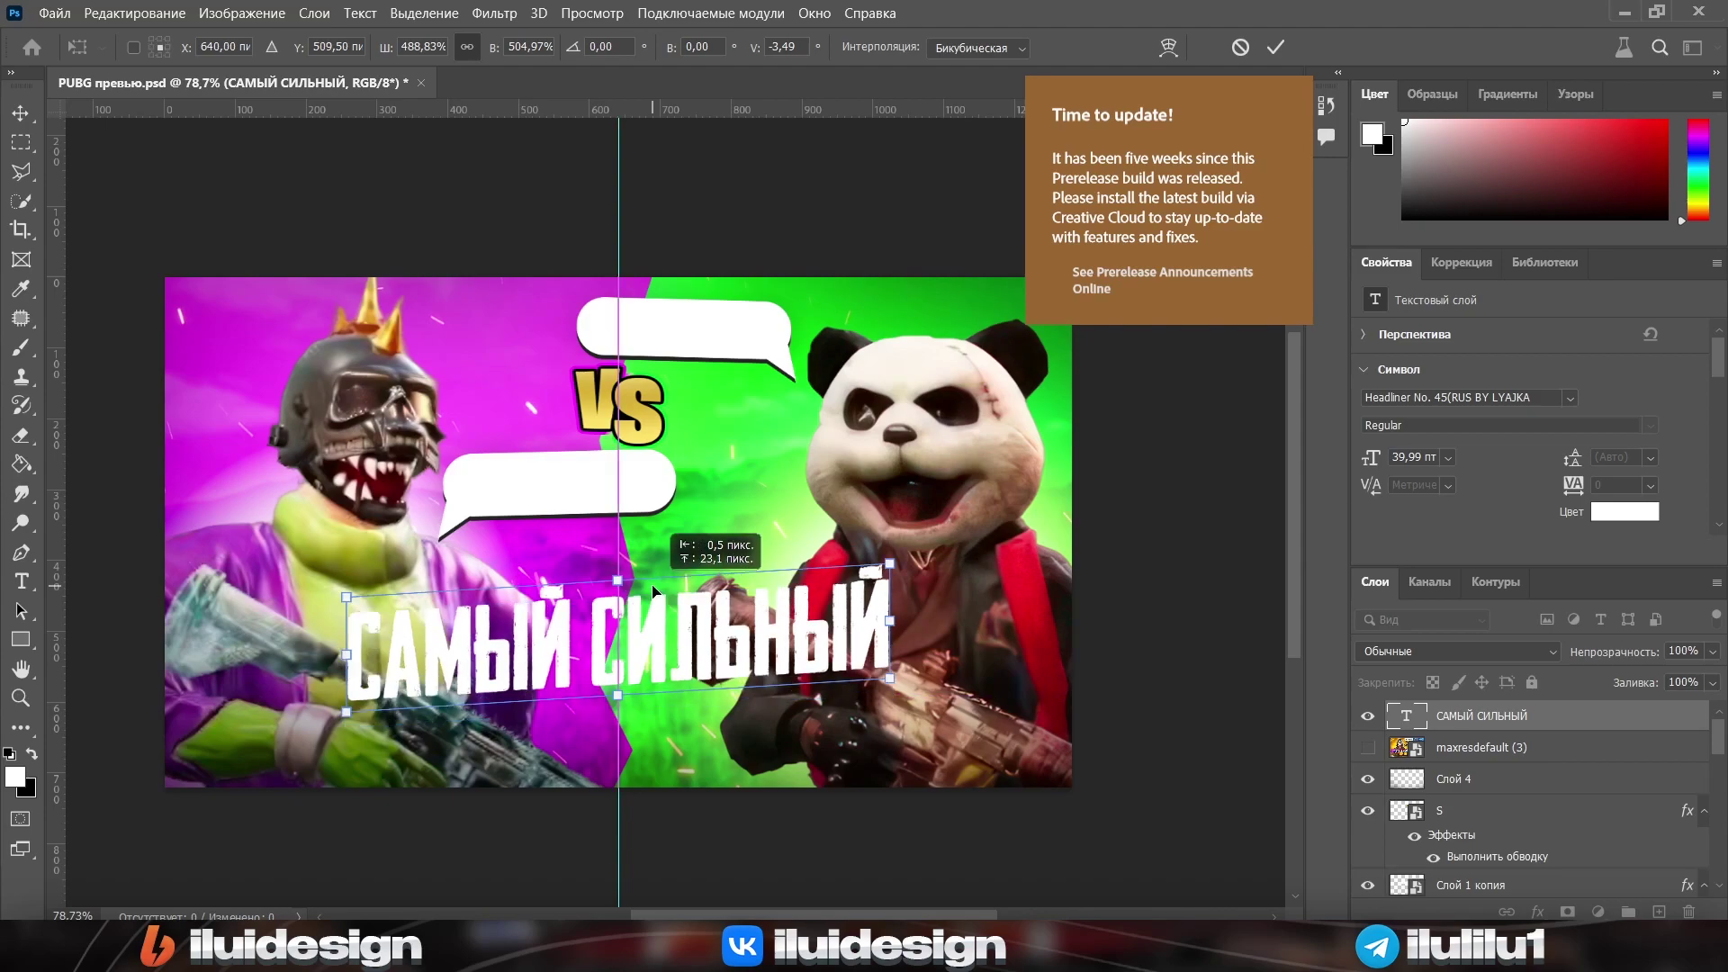
drag(890, 678, 916, 693)
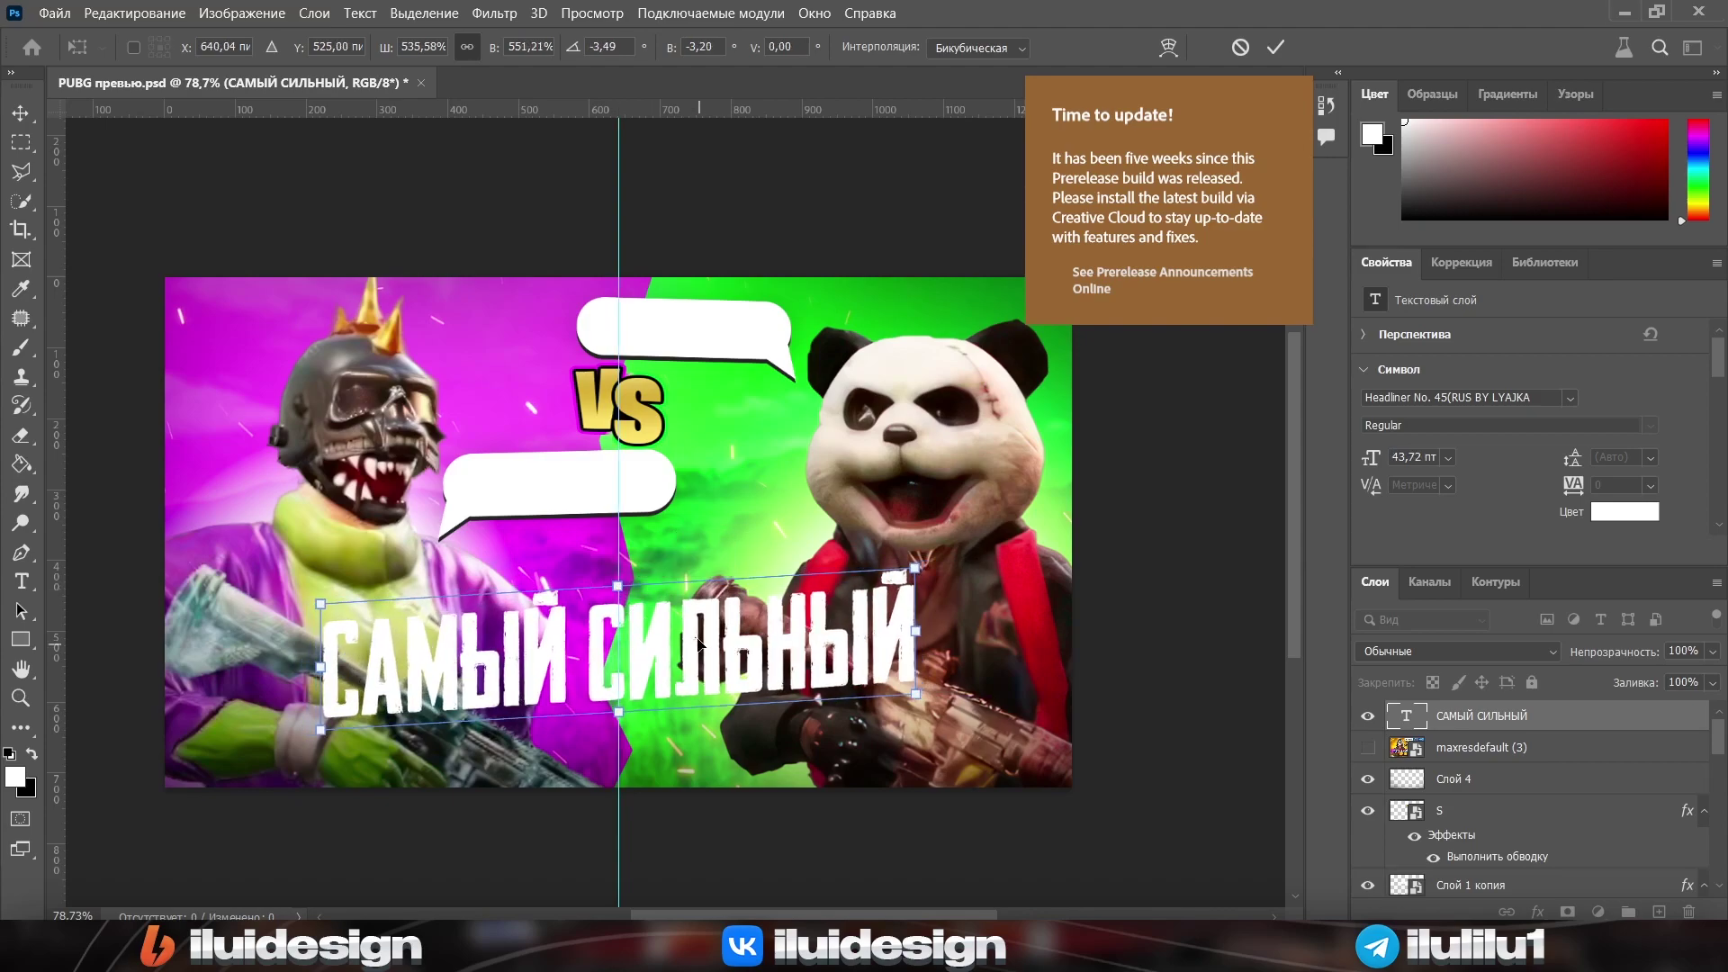
drag(699, 642, 666, 600)
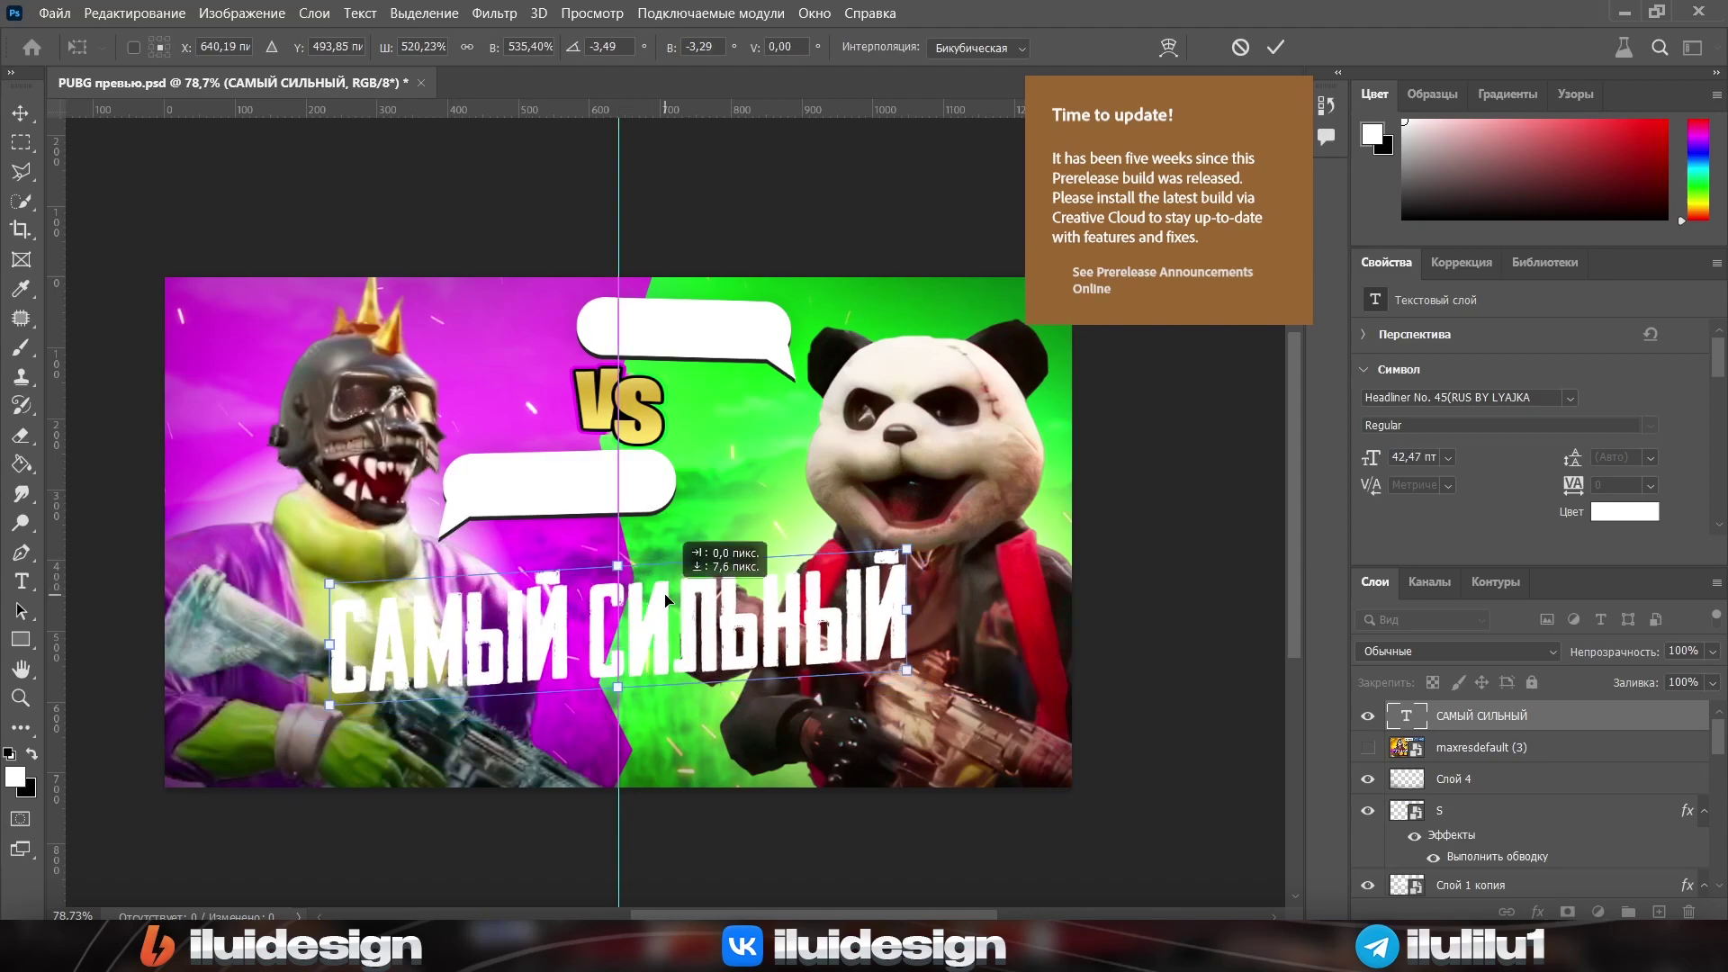
drag(617, 801, 625, 777)
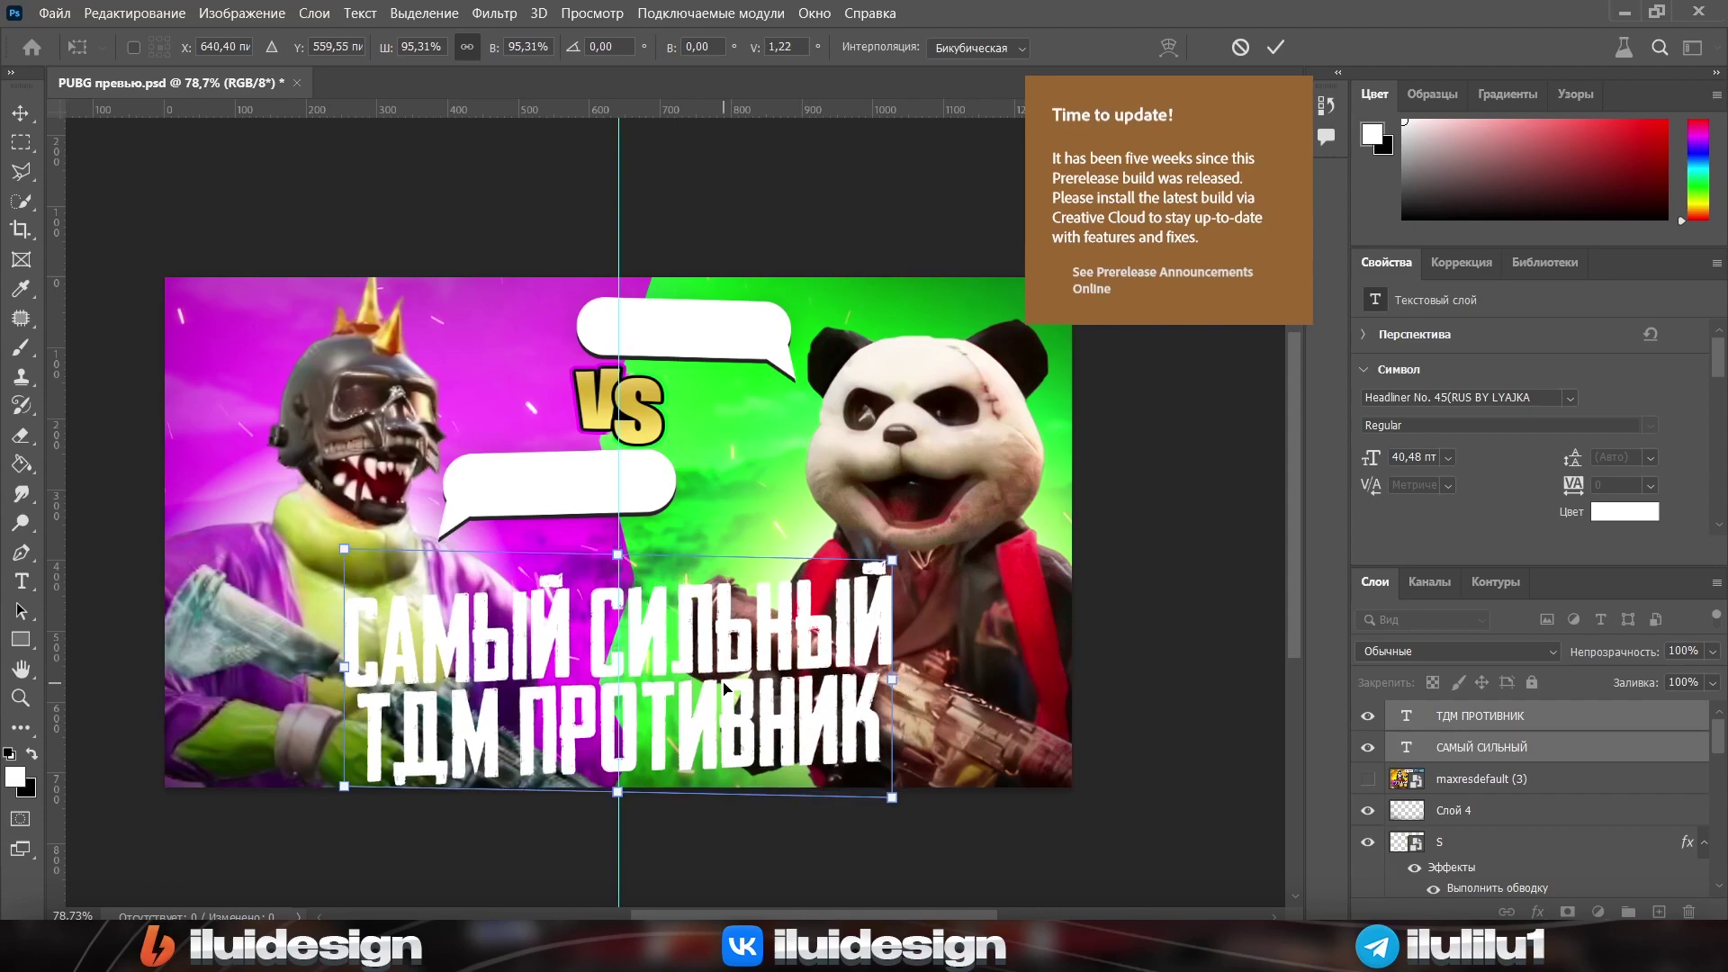
drag(725, 687, 725, 677)
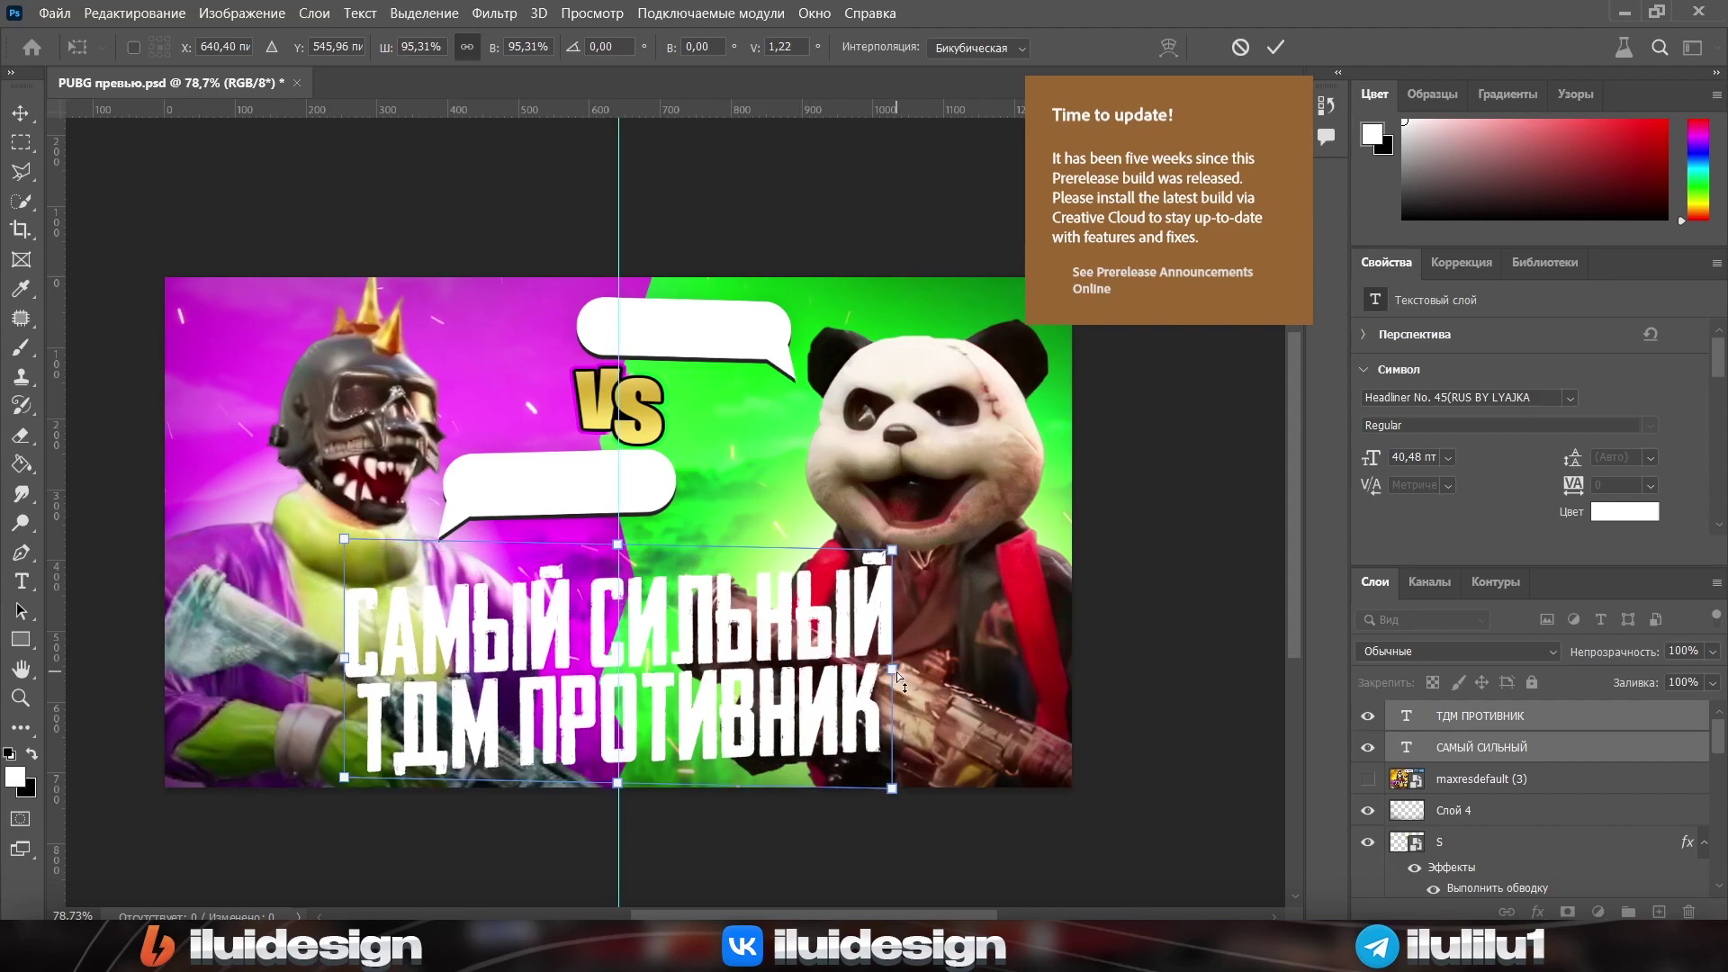
drag(896, 666, 813, 671)
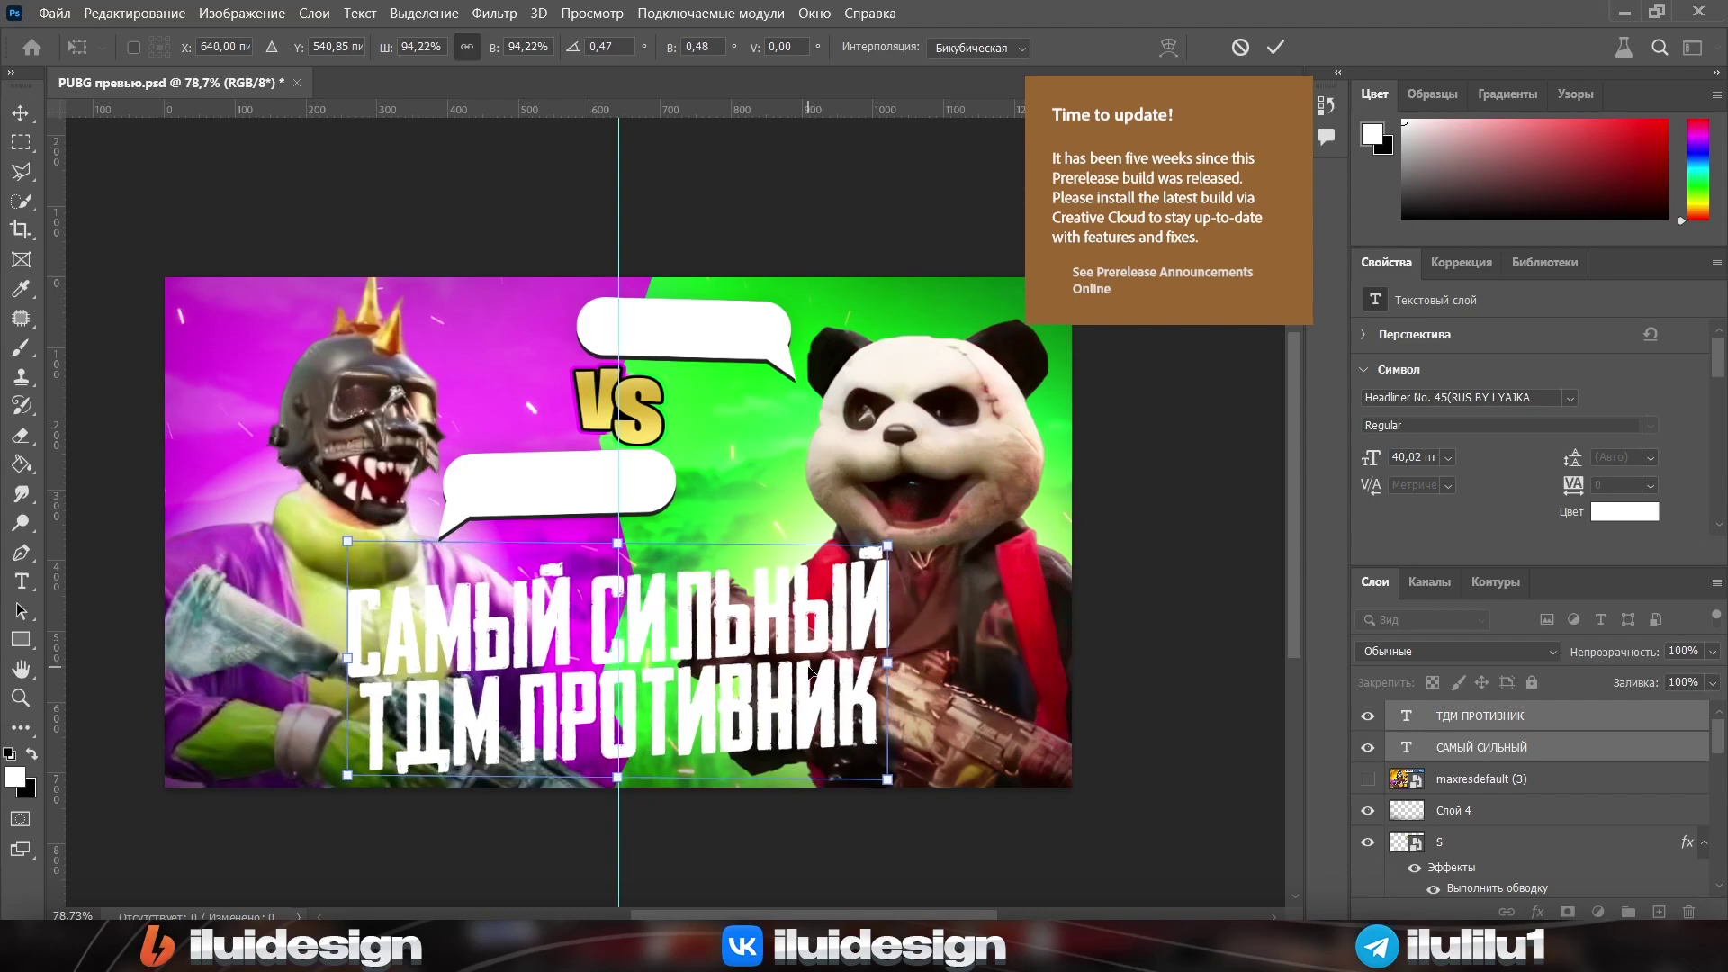
key(Return)
Nudge the title slightly up and left, then view the whole thumbnail
key(z)
mouse_move(633, 549)
mouse_down()
mouse_move(481, 533)
mouse_move(678, 512)
mouse_up()
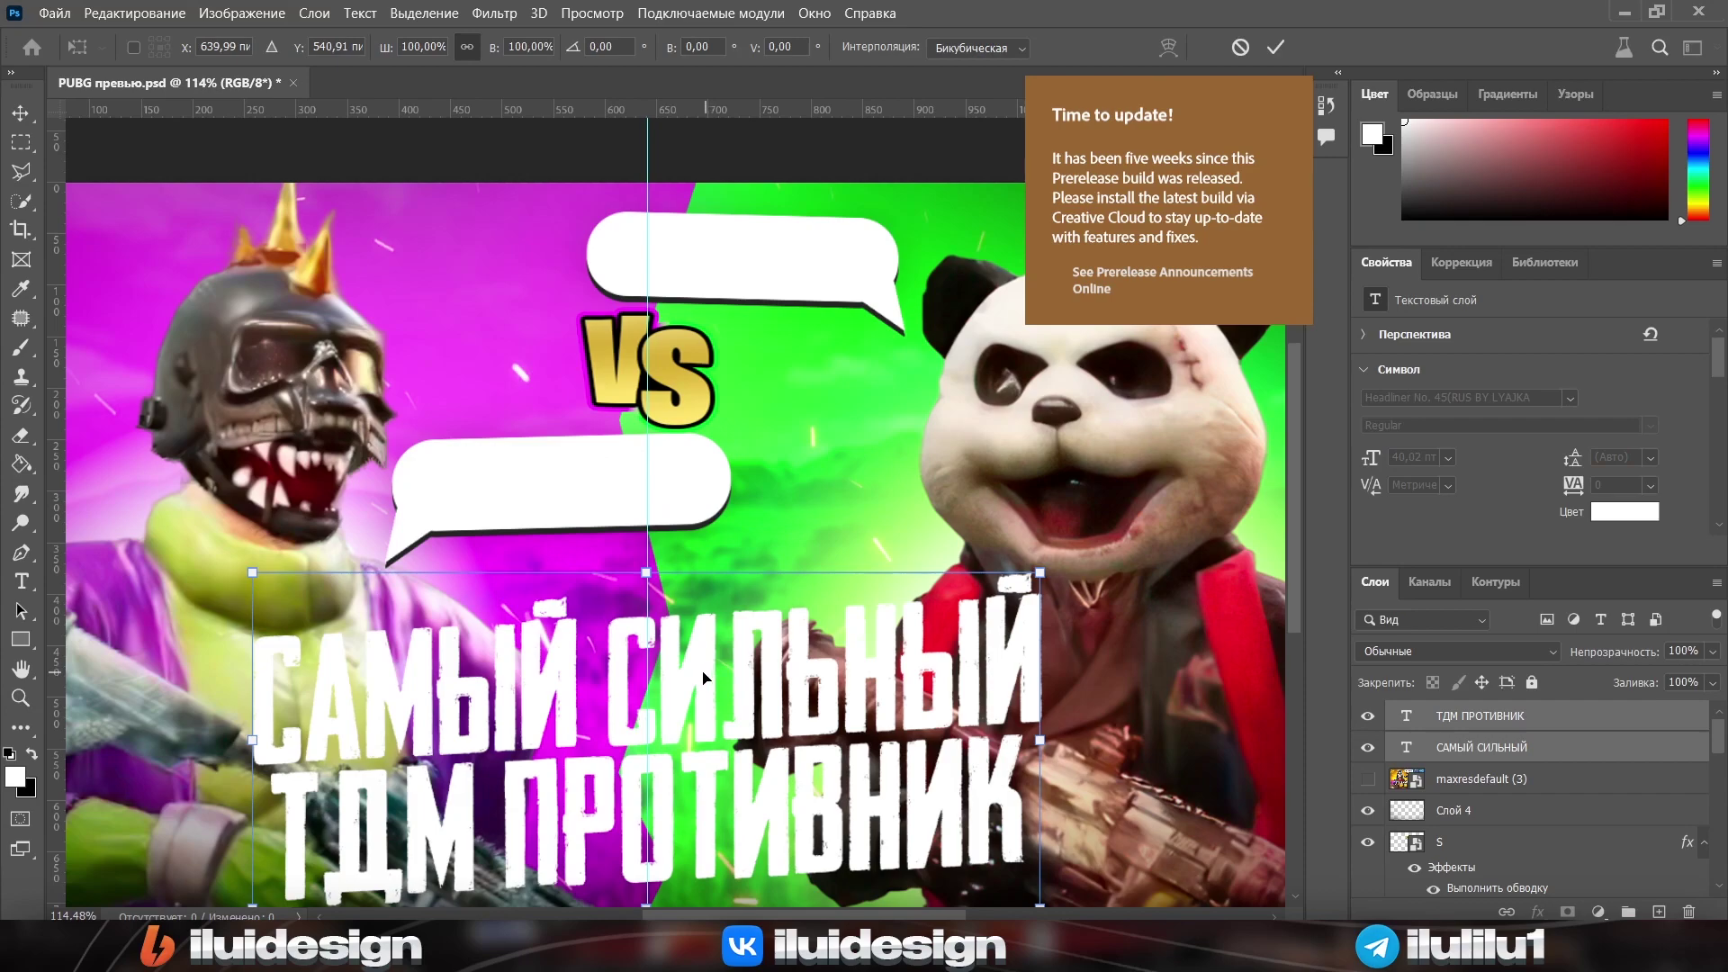
drag(703, 677, 689, 680)
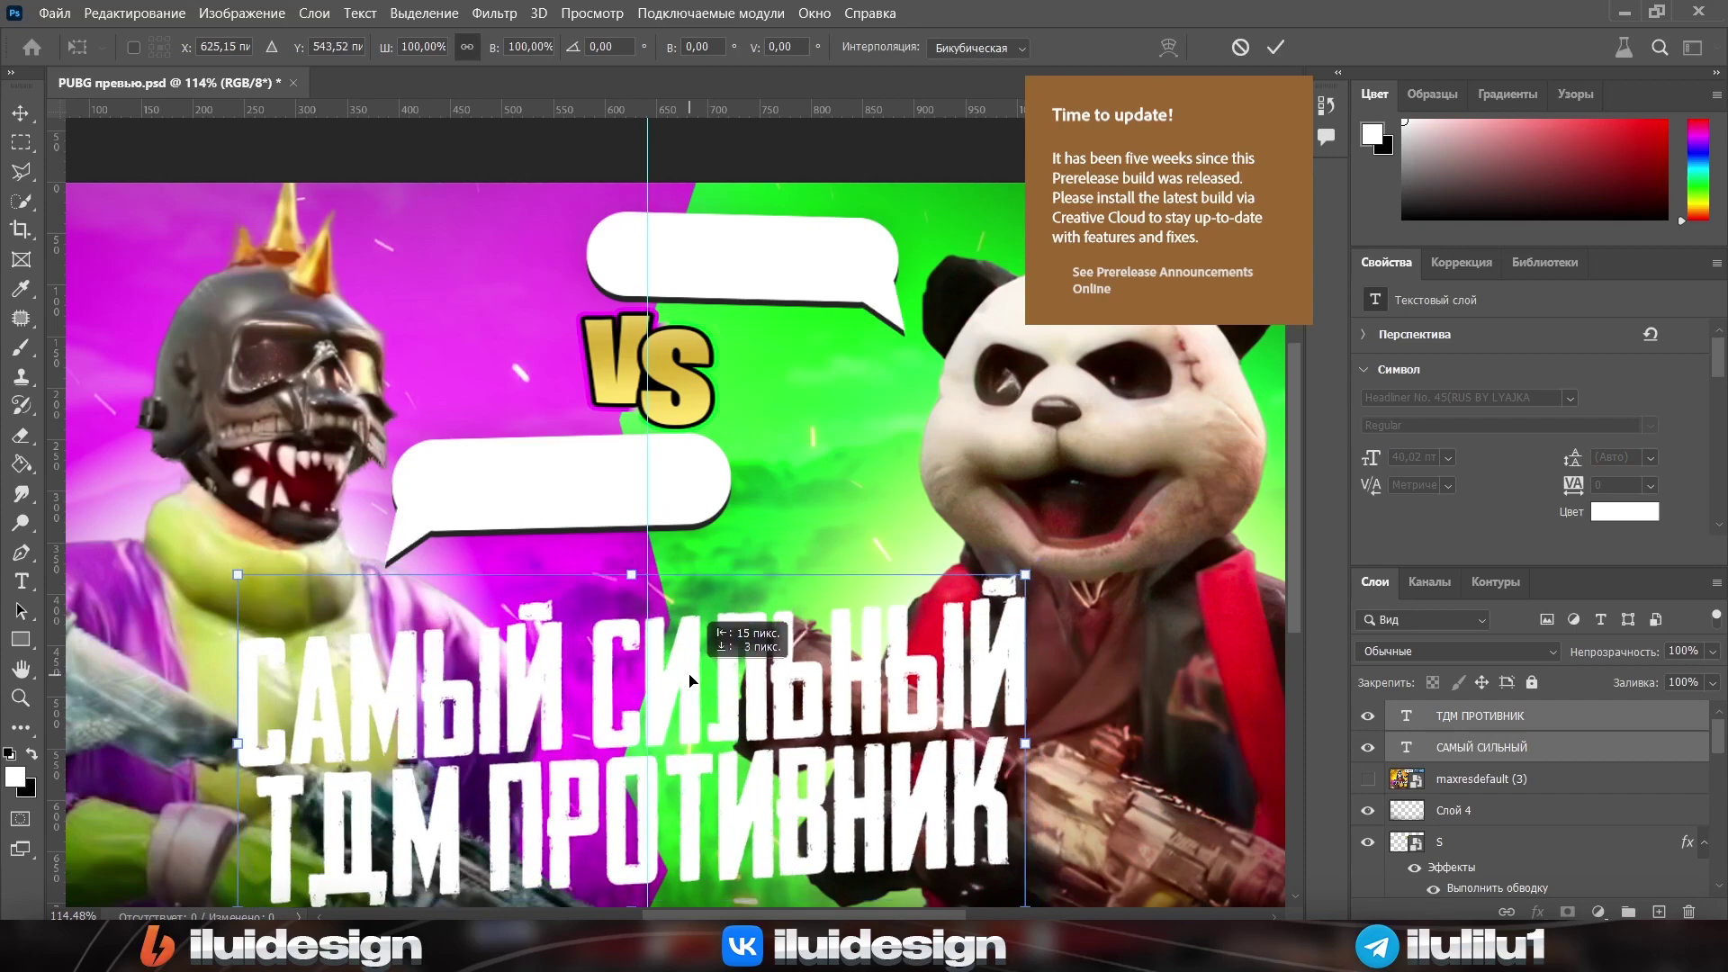
key(Return)
key(z)
mouse_move(630, 594)
mouse_down()
mouse_move(522, 594)
mouse_move(548, 595)
mouse_move(562, 669)
mouse_up()
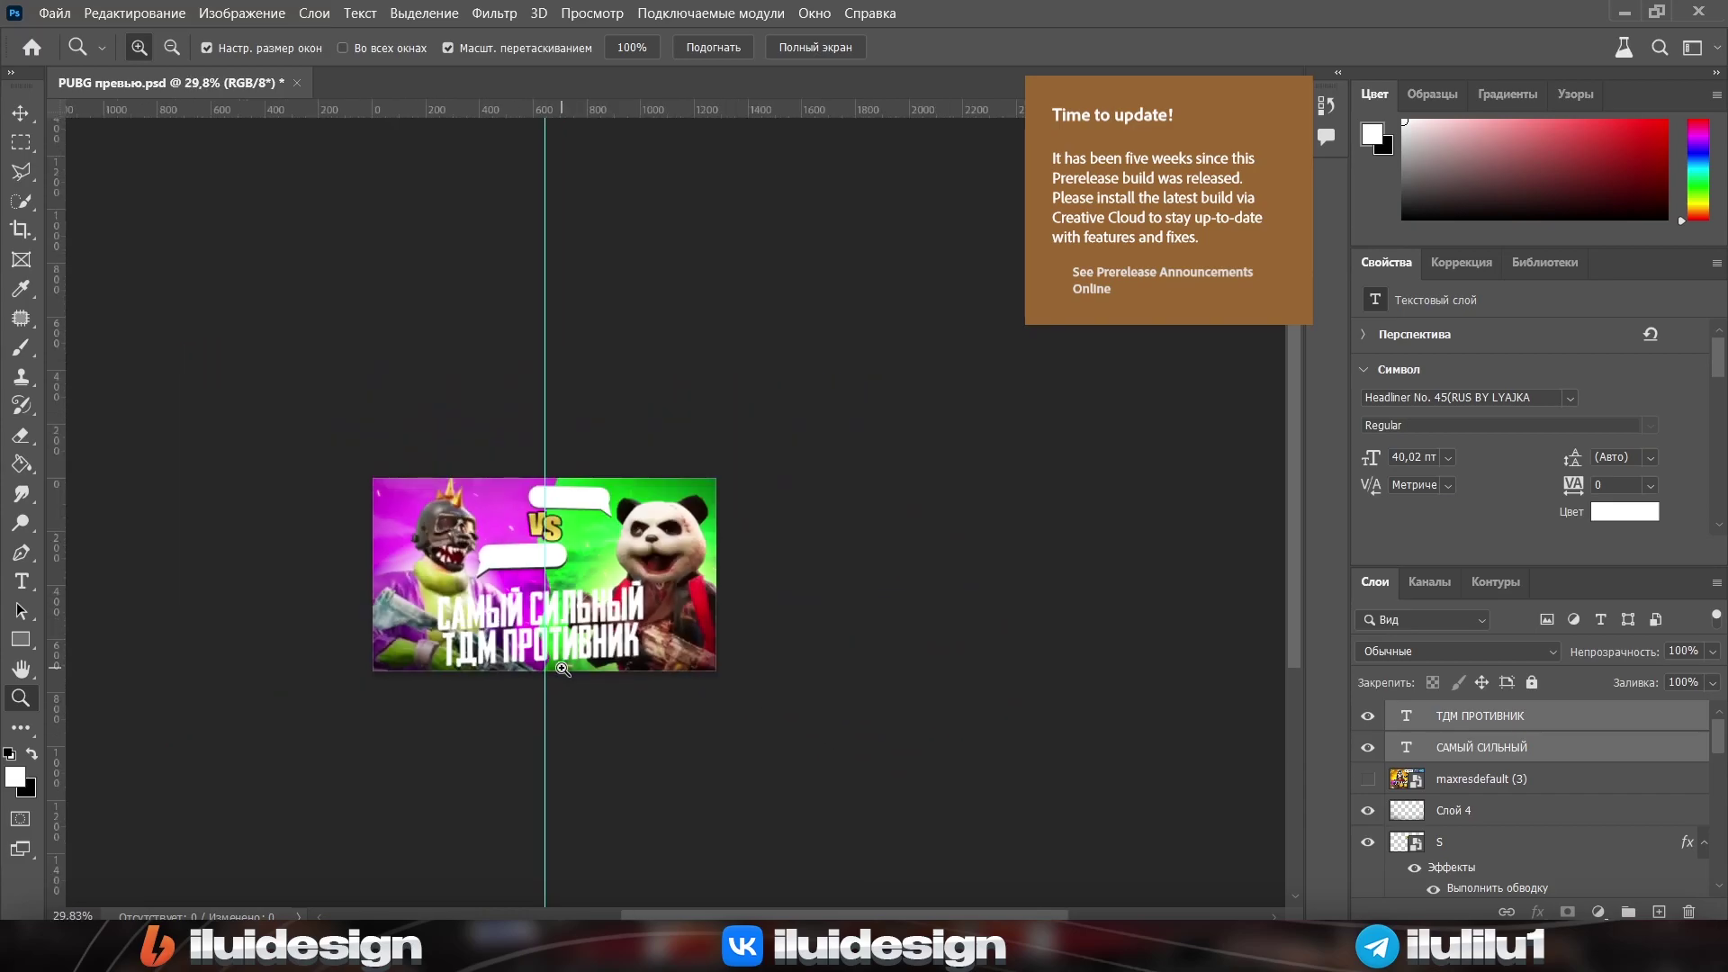
drag(545, 600, 621, 600)
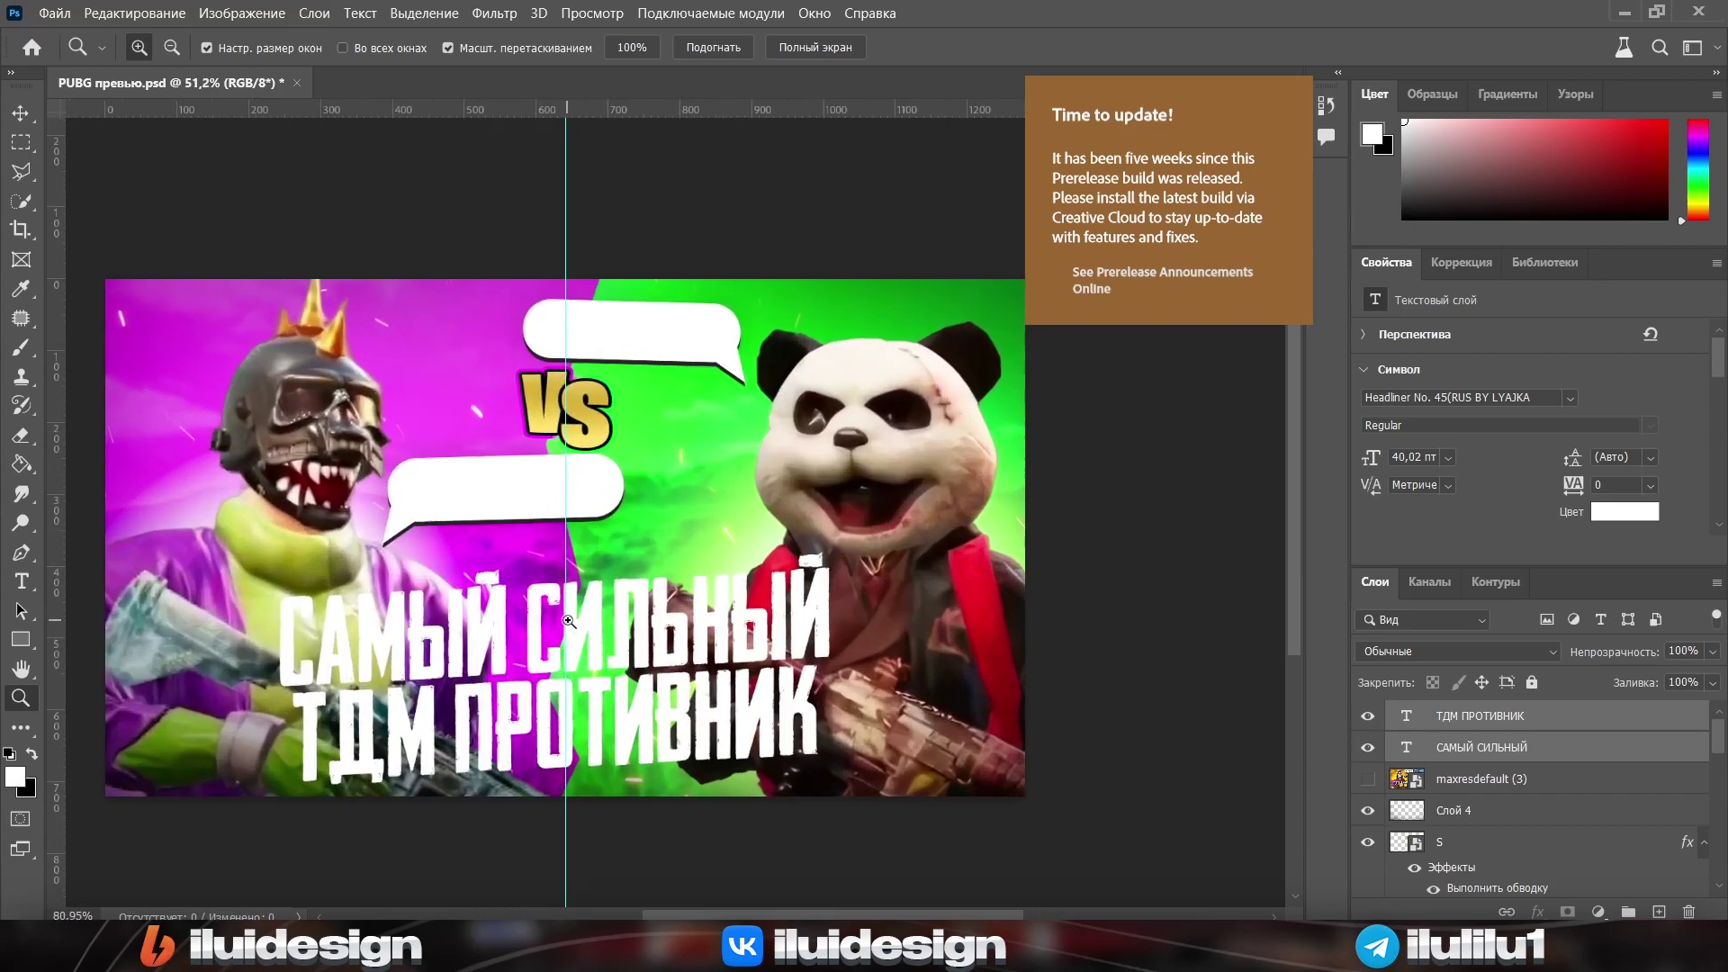
scroll(1425, 756, down, 5)
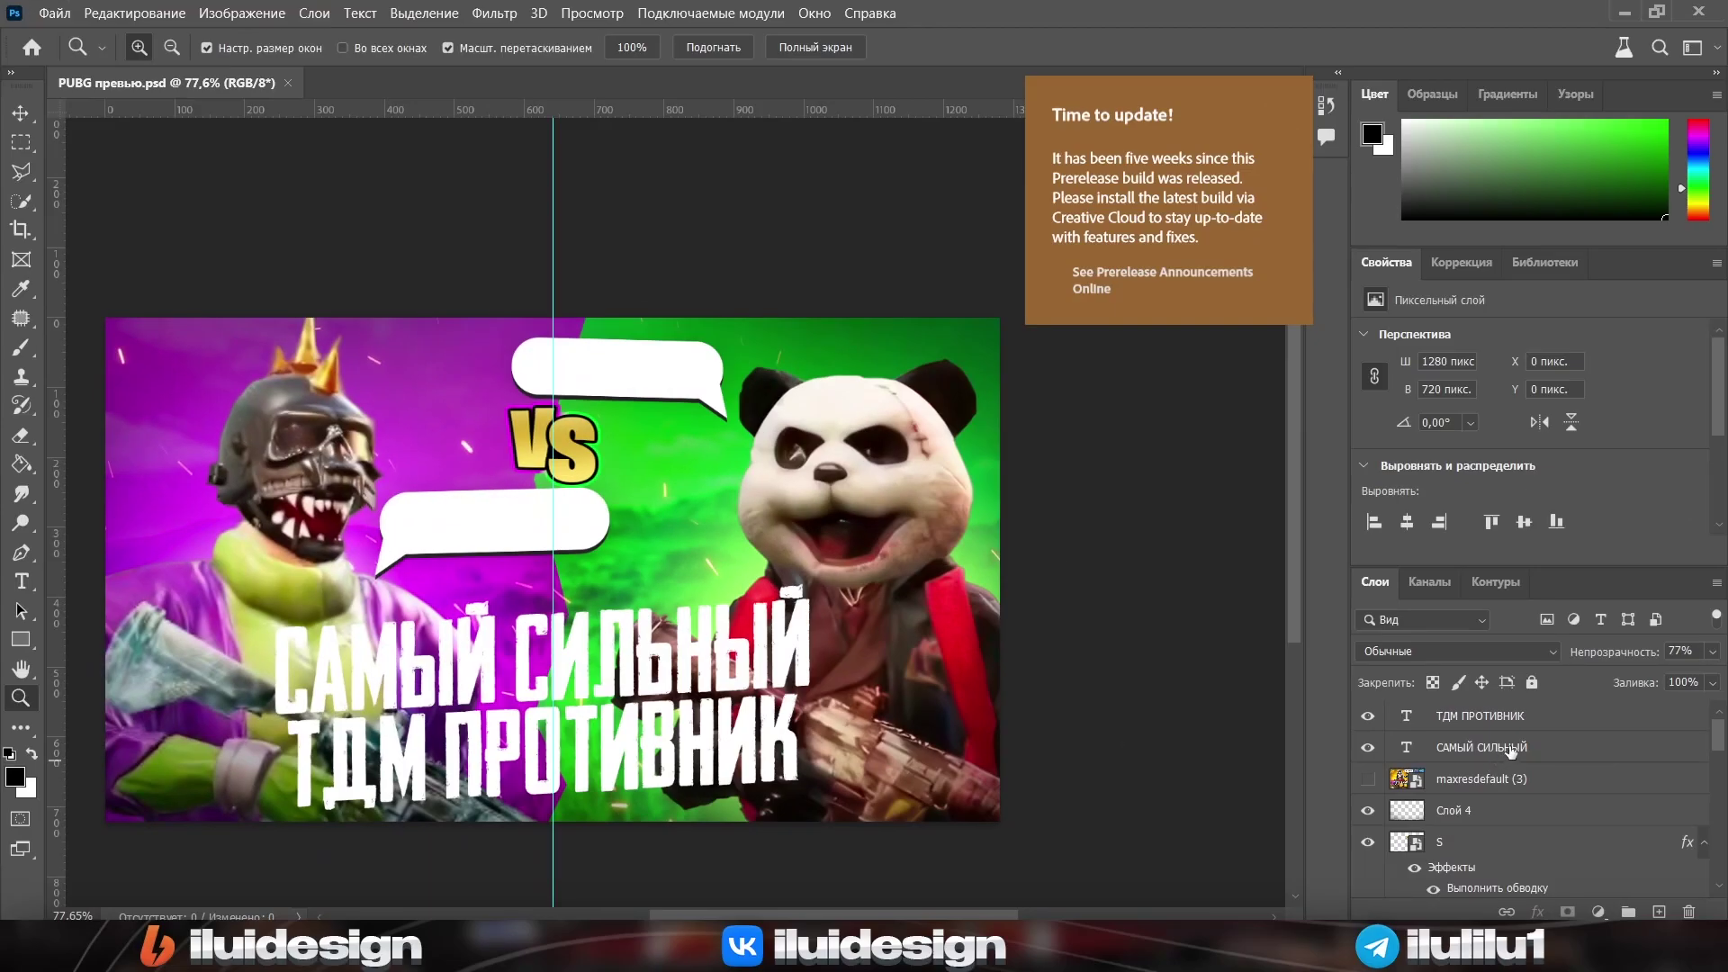
Give ТДМ ПРОТИВНИК a yellow gradient overlay, bevel with a new gloss contour, and drop shadow
click(1586, 716)
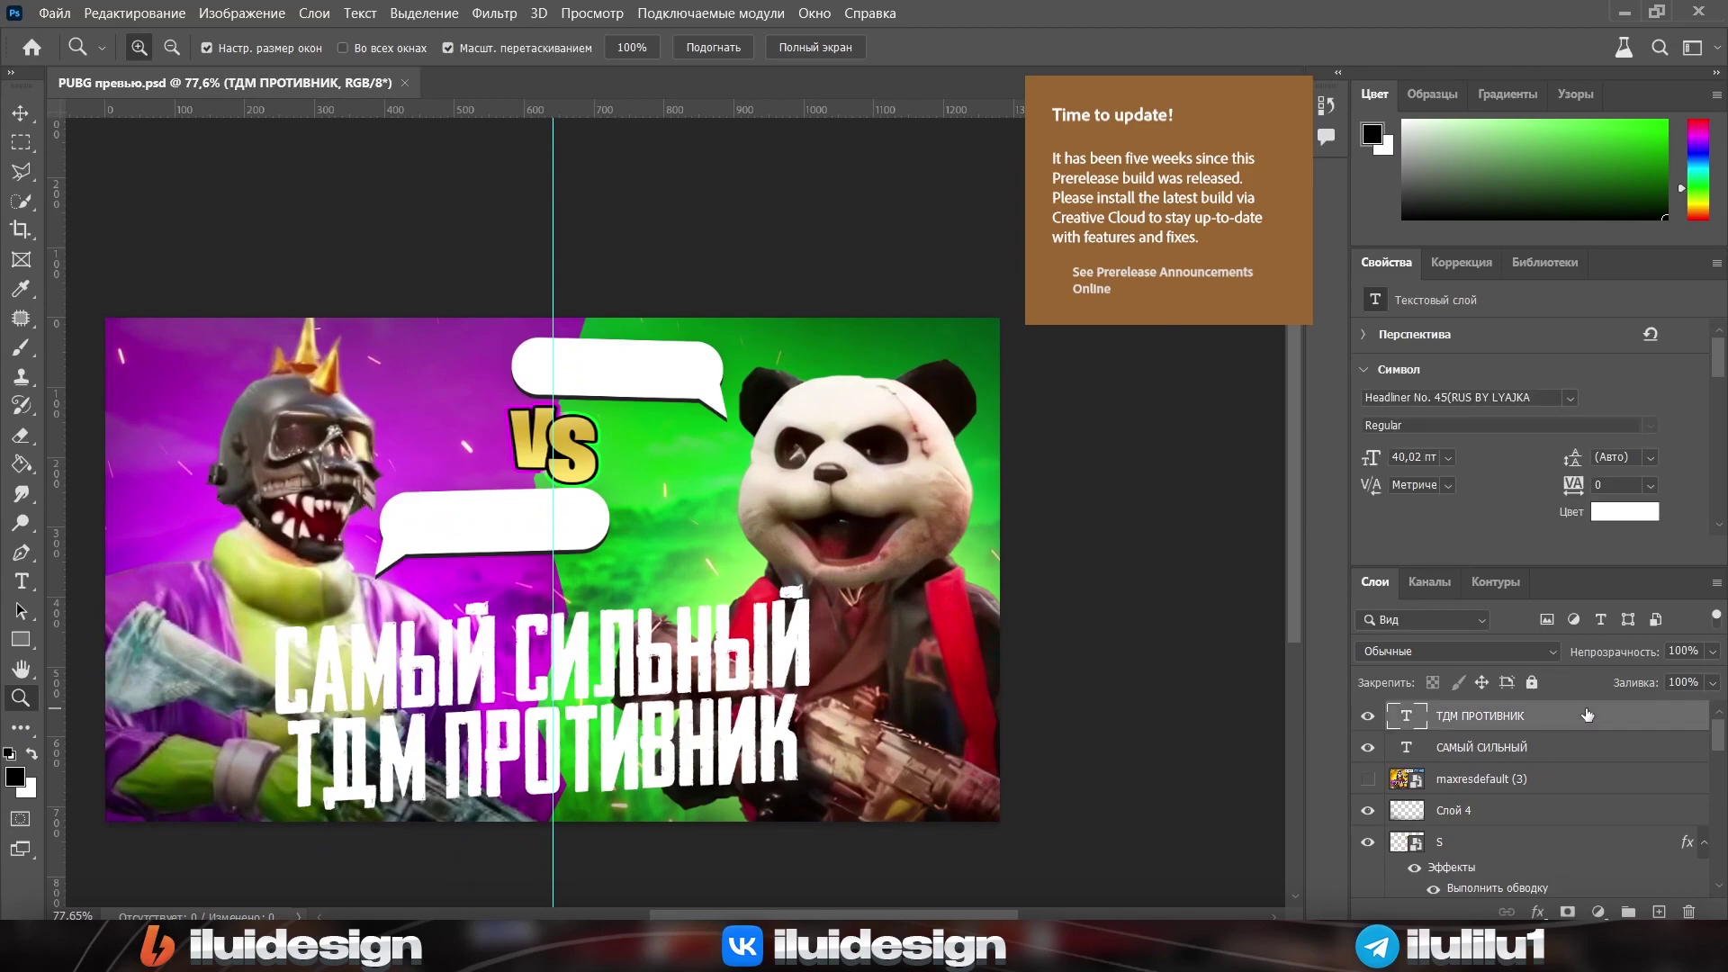
double_click(1587, 715)
click(883, 583)
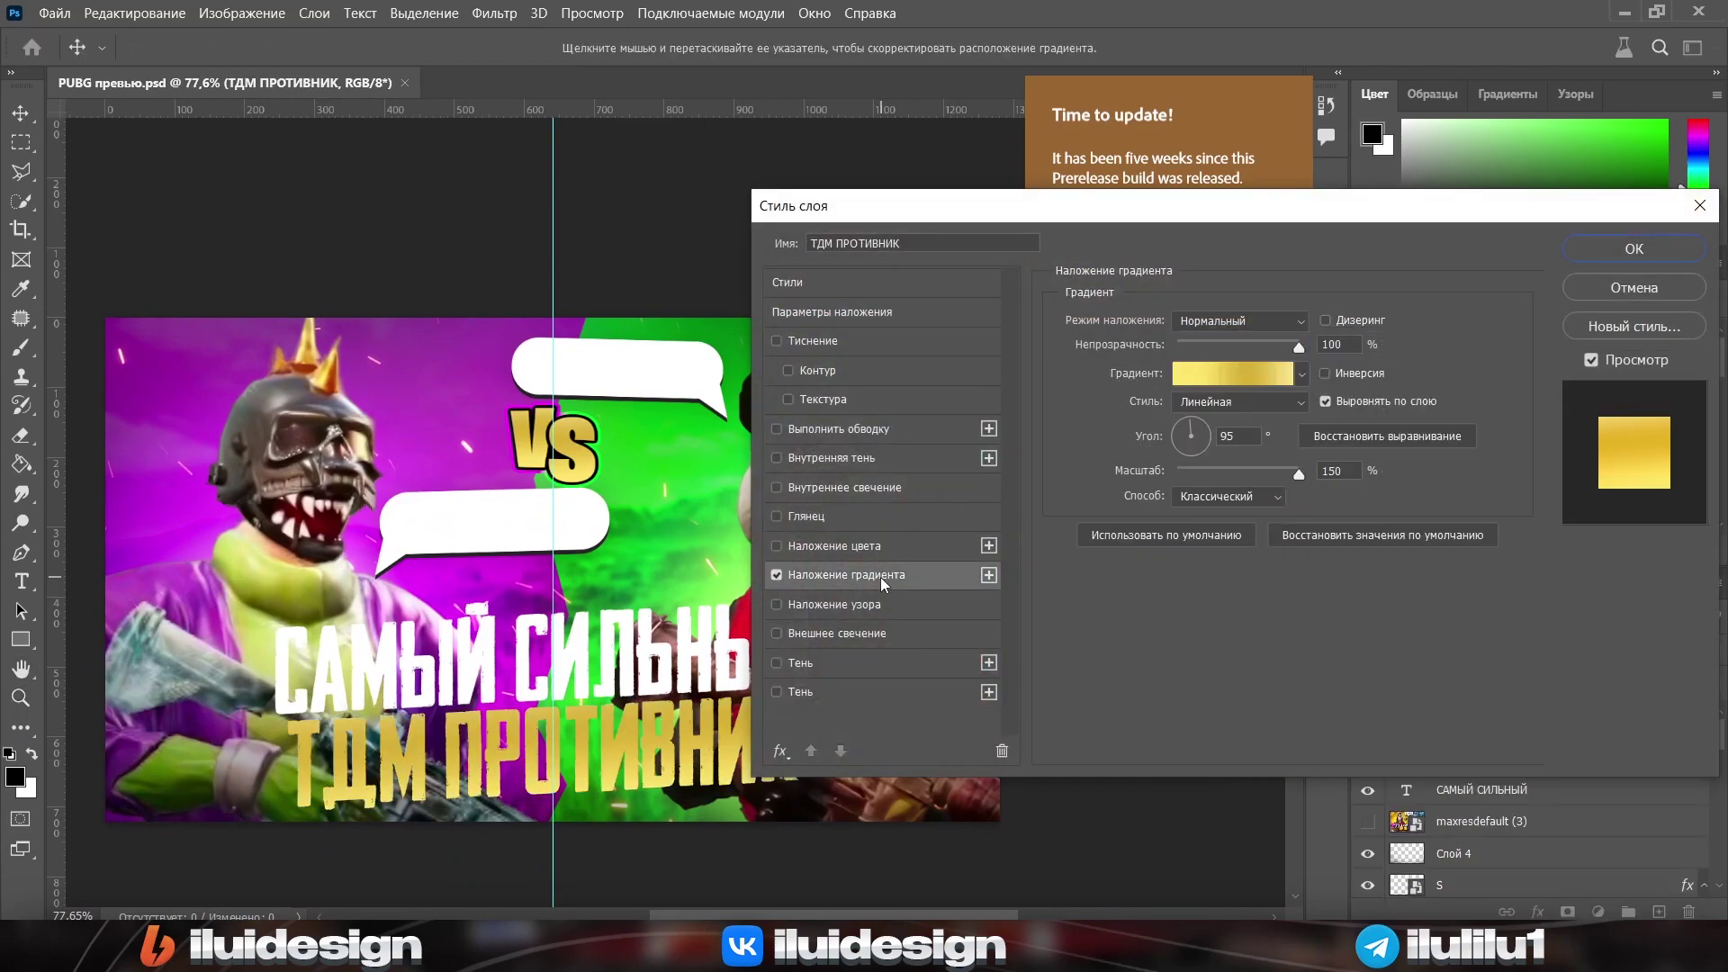
click(813, 340)
click(1213, 579)
click(1077, 668)
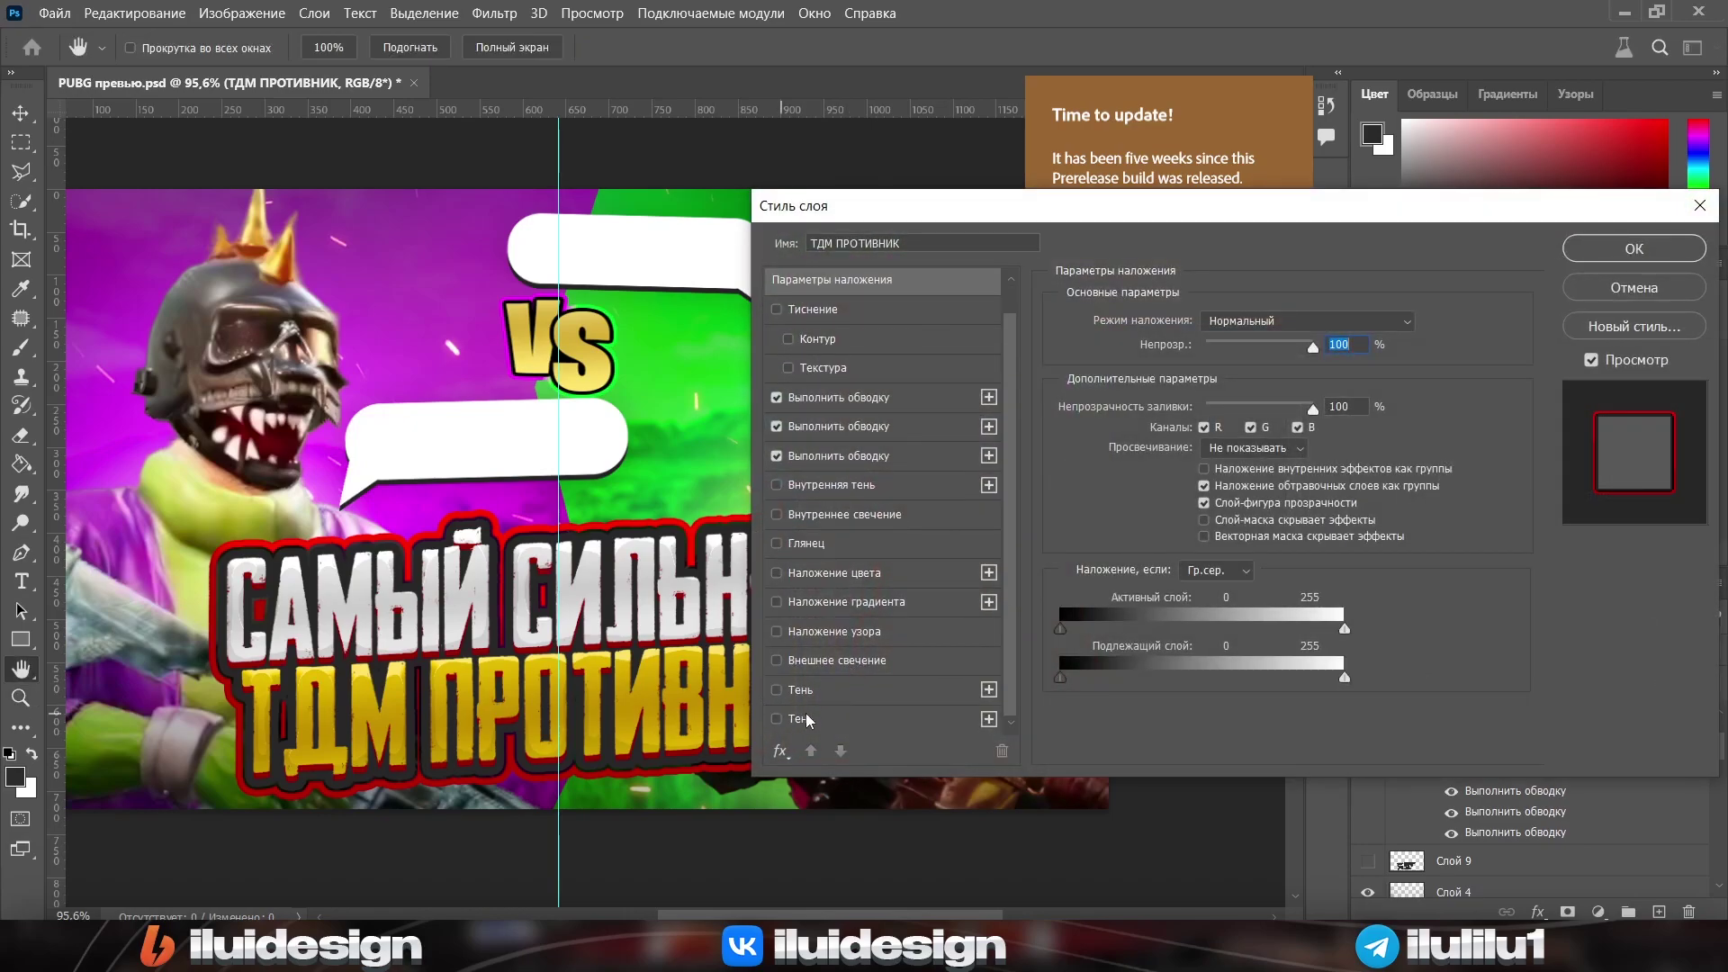
click(808, 720)
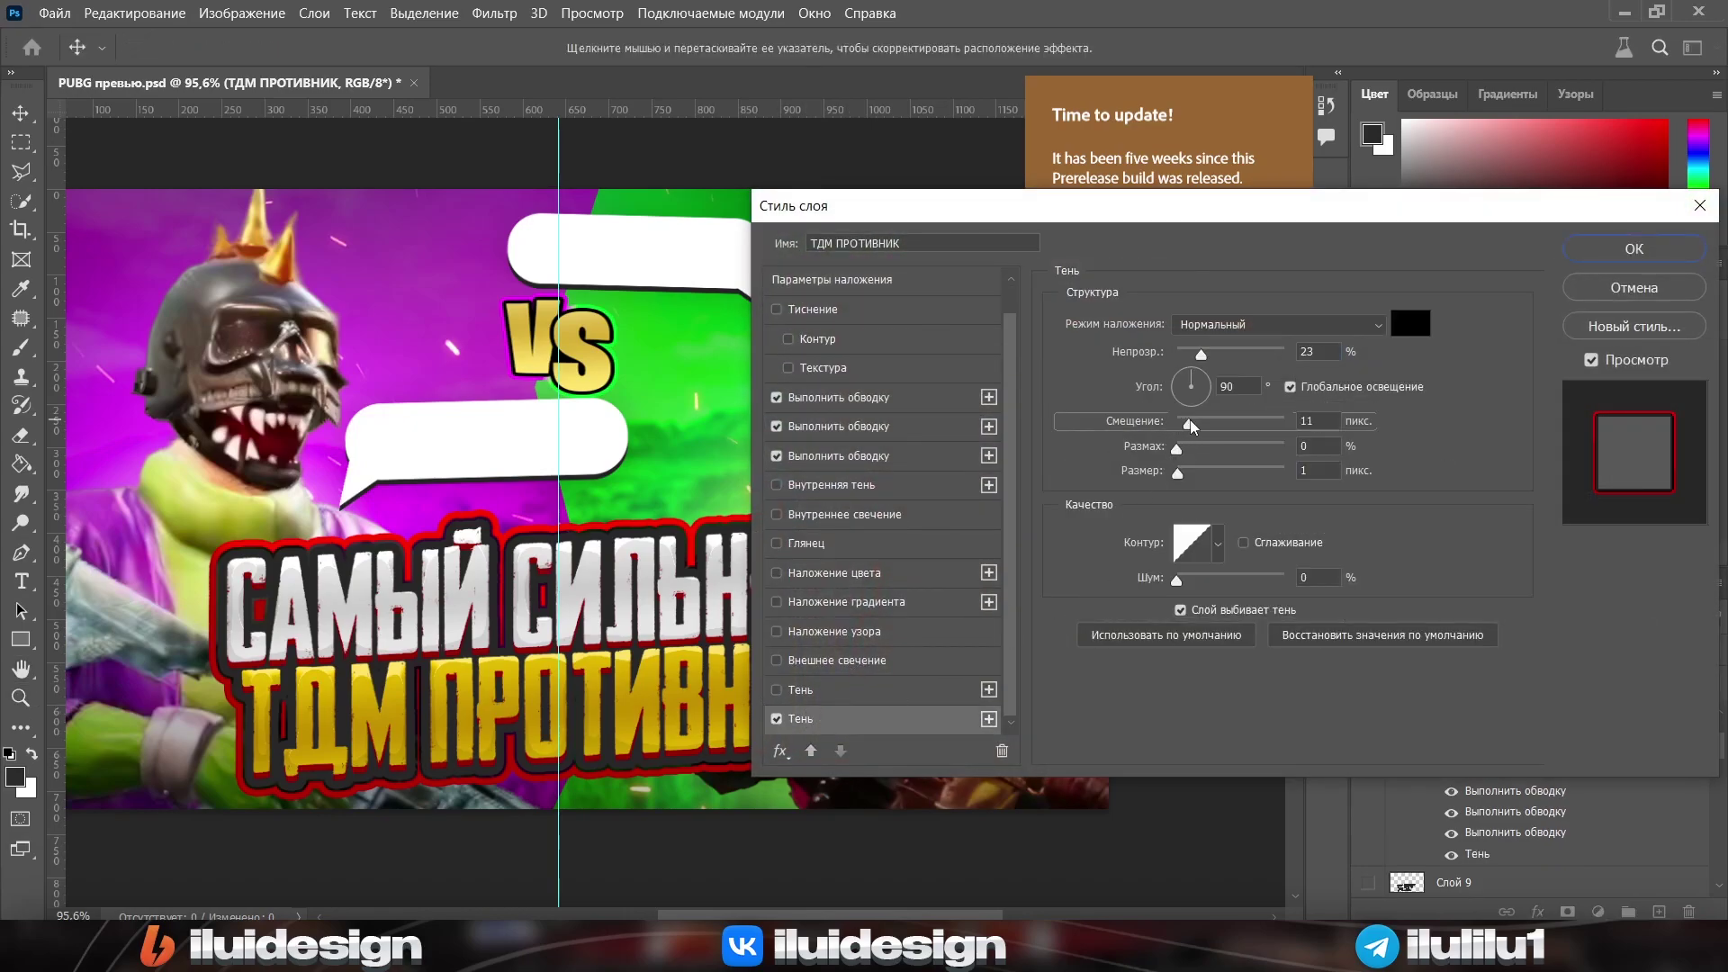
click(1612, 259)
Save, show the lower speech bubble, and set black as the text colour
key(ctrl+s)
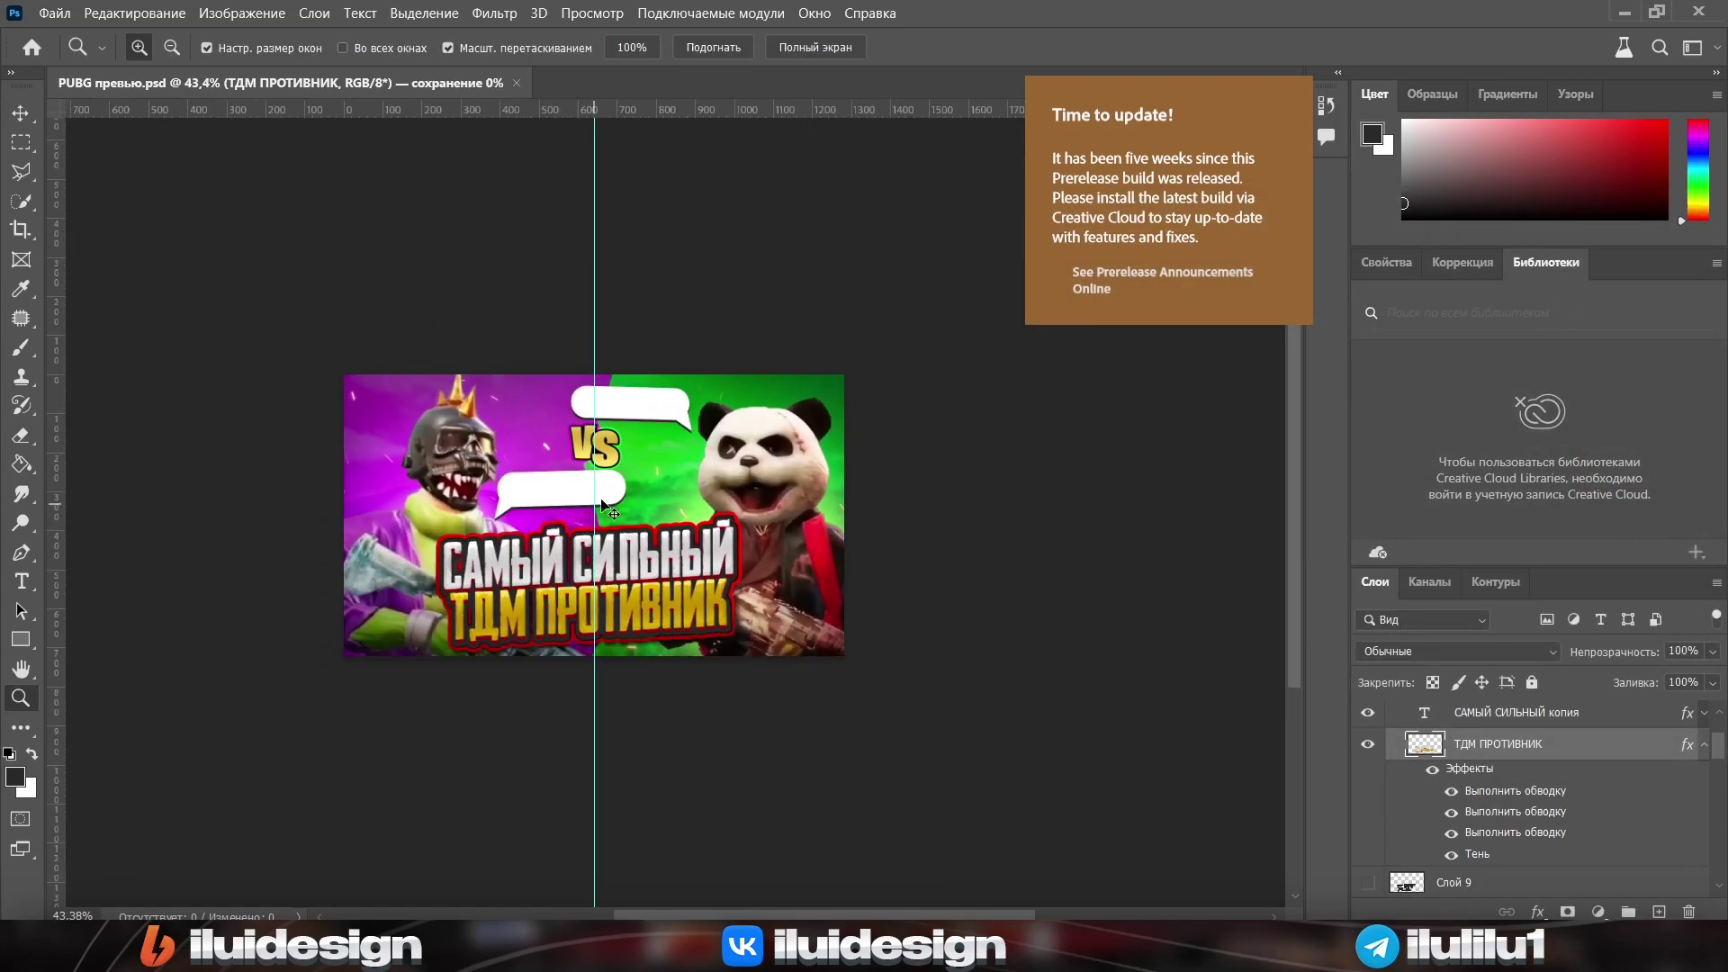
click(603, 507)
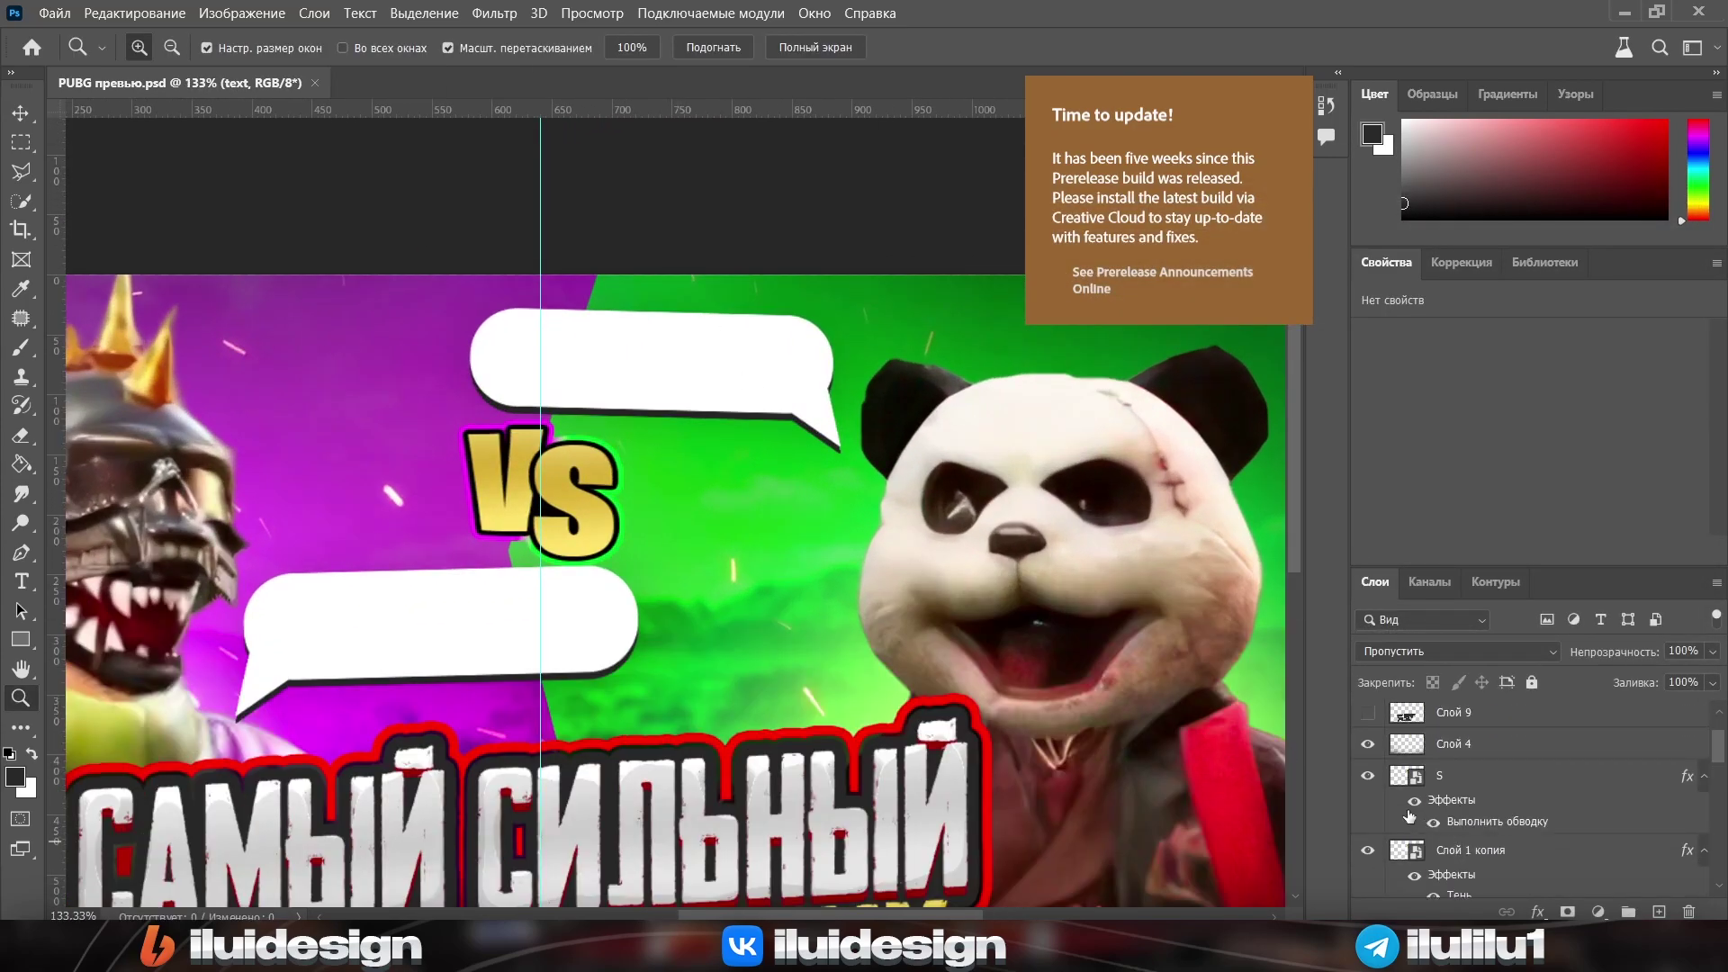
click(1367, 850)
click(1468, 852)
click(24, 781)
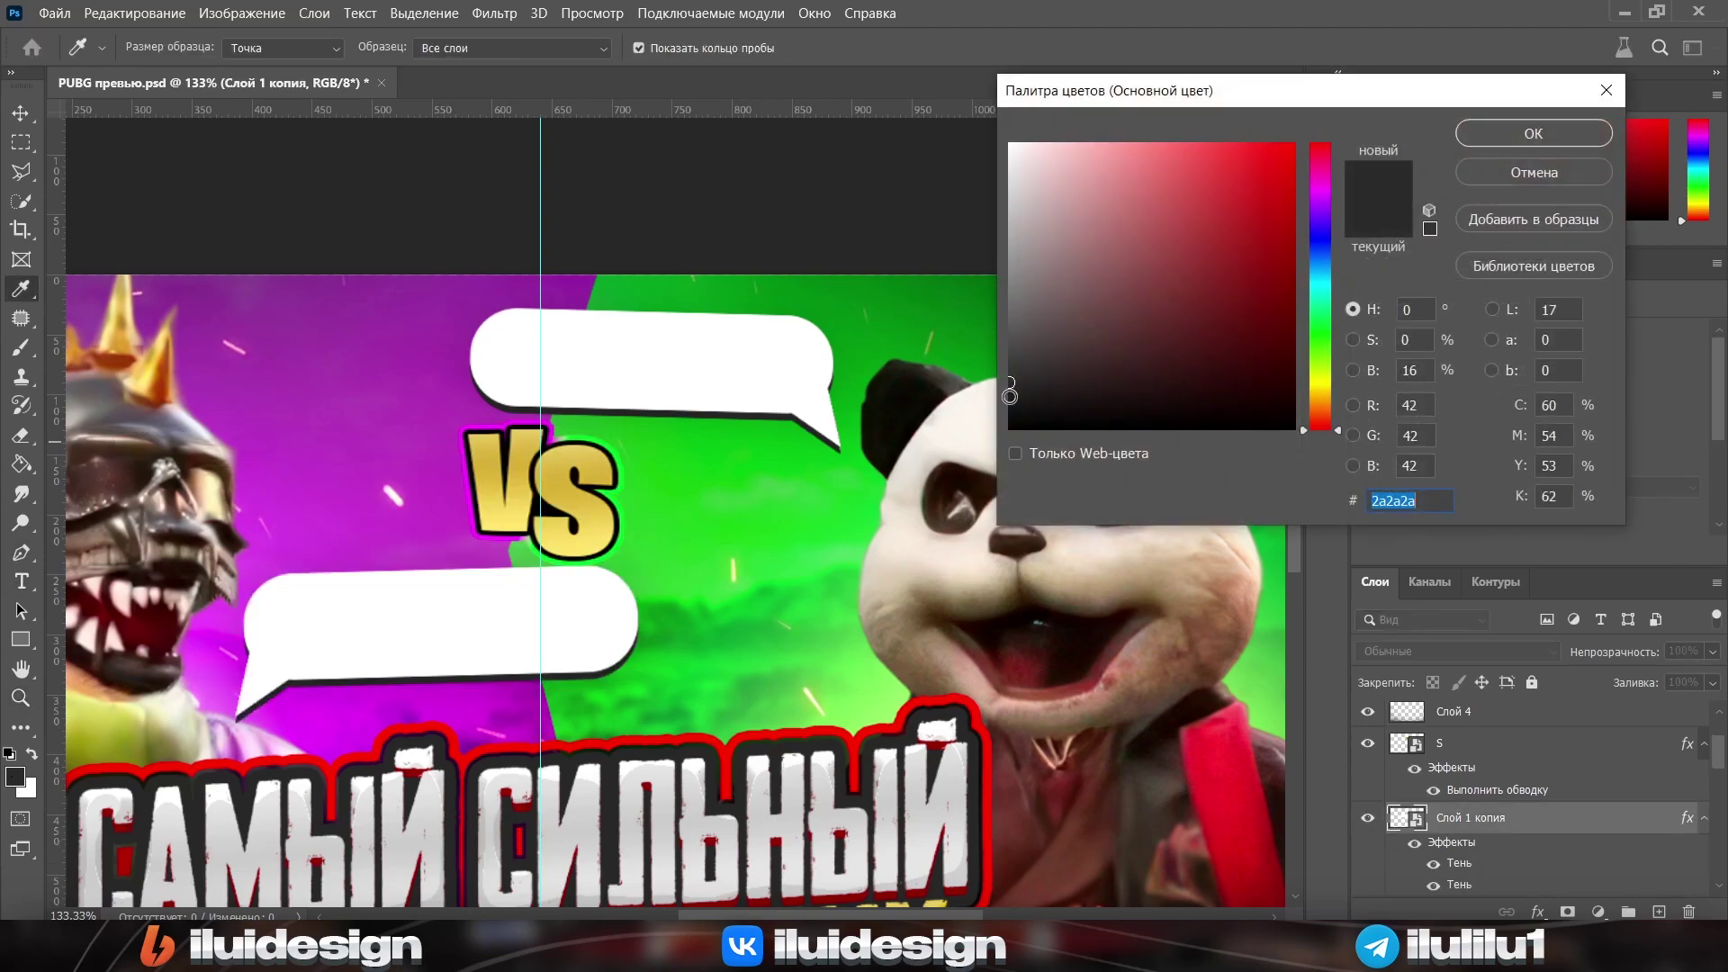
key(Return)
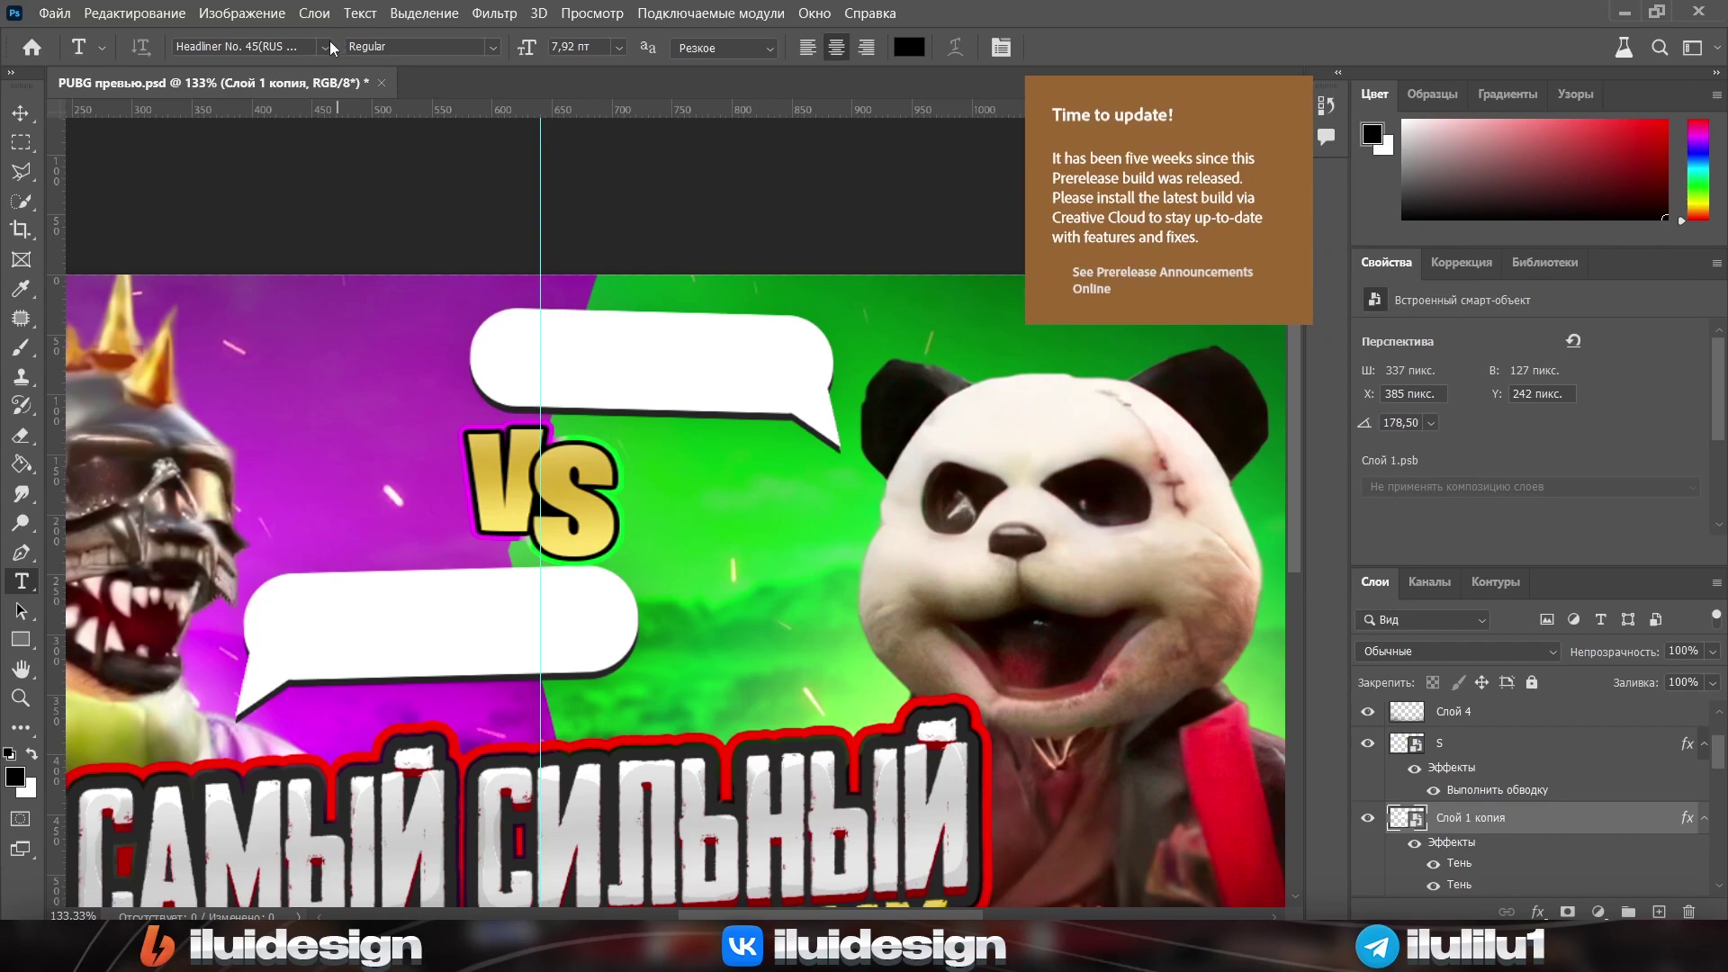
Write 'ЭТО ЧТО?' in the upper bubble and enlarge it to fill the bubble
click(594, 396)
text(ЭТО ЧТО?)
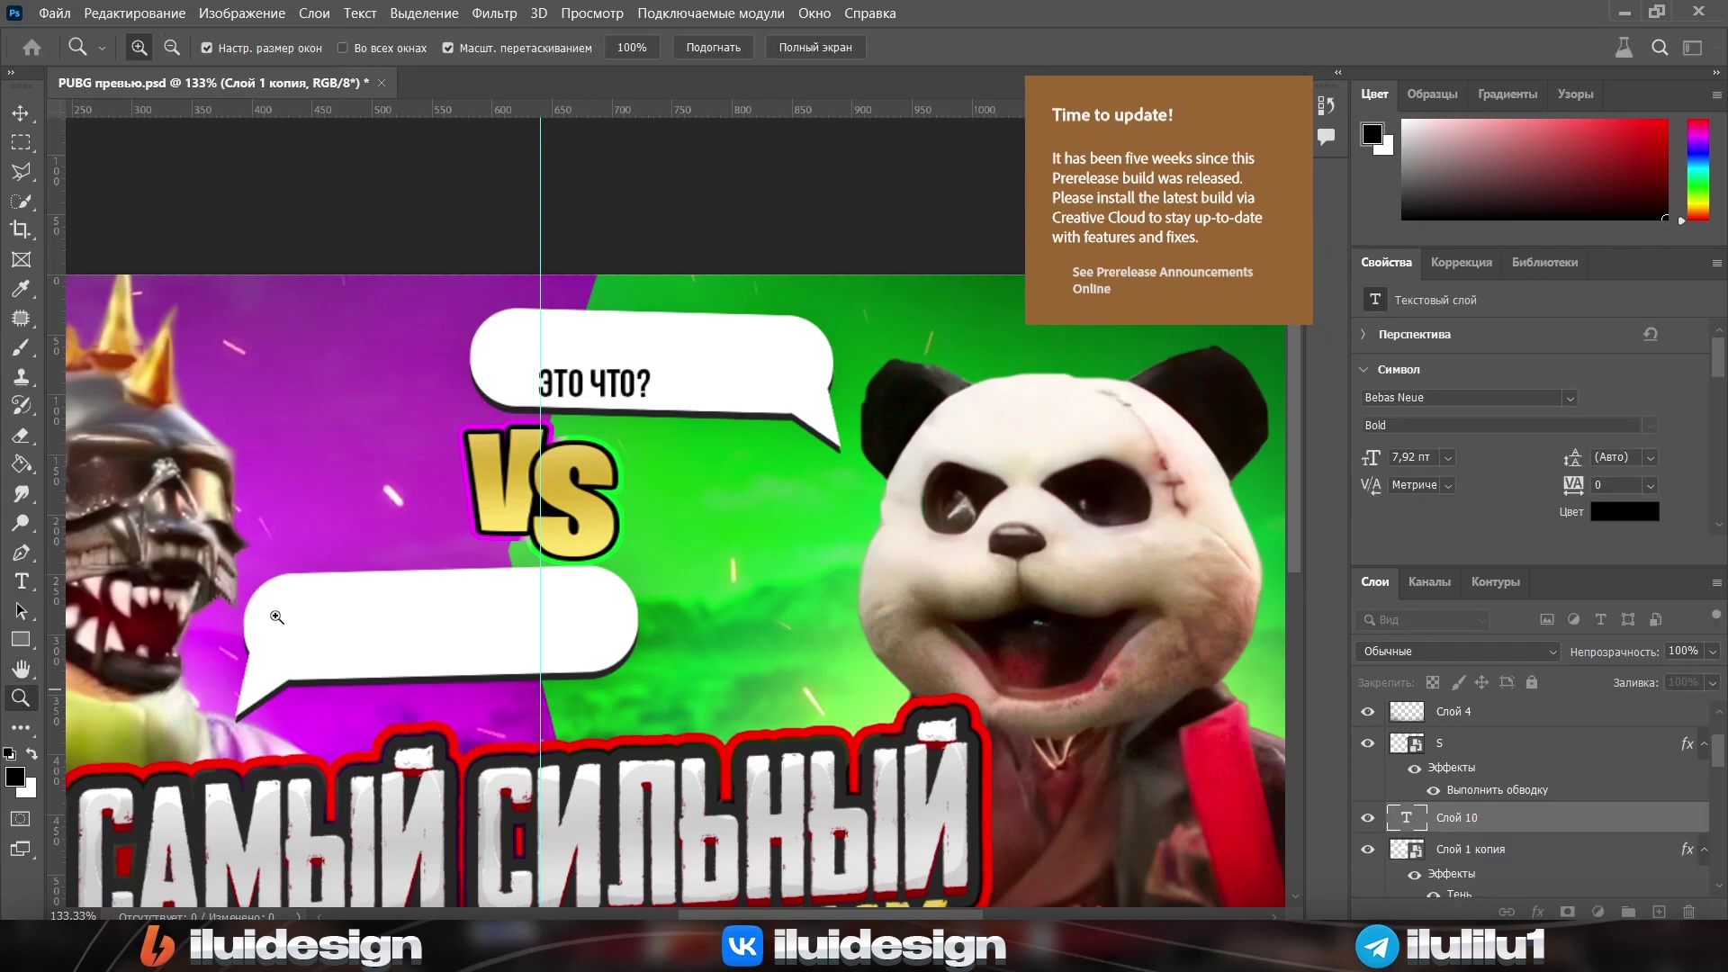
key(ctrl+t)
drag(650, 369, 754, 380)
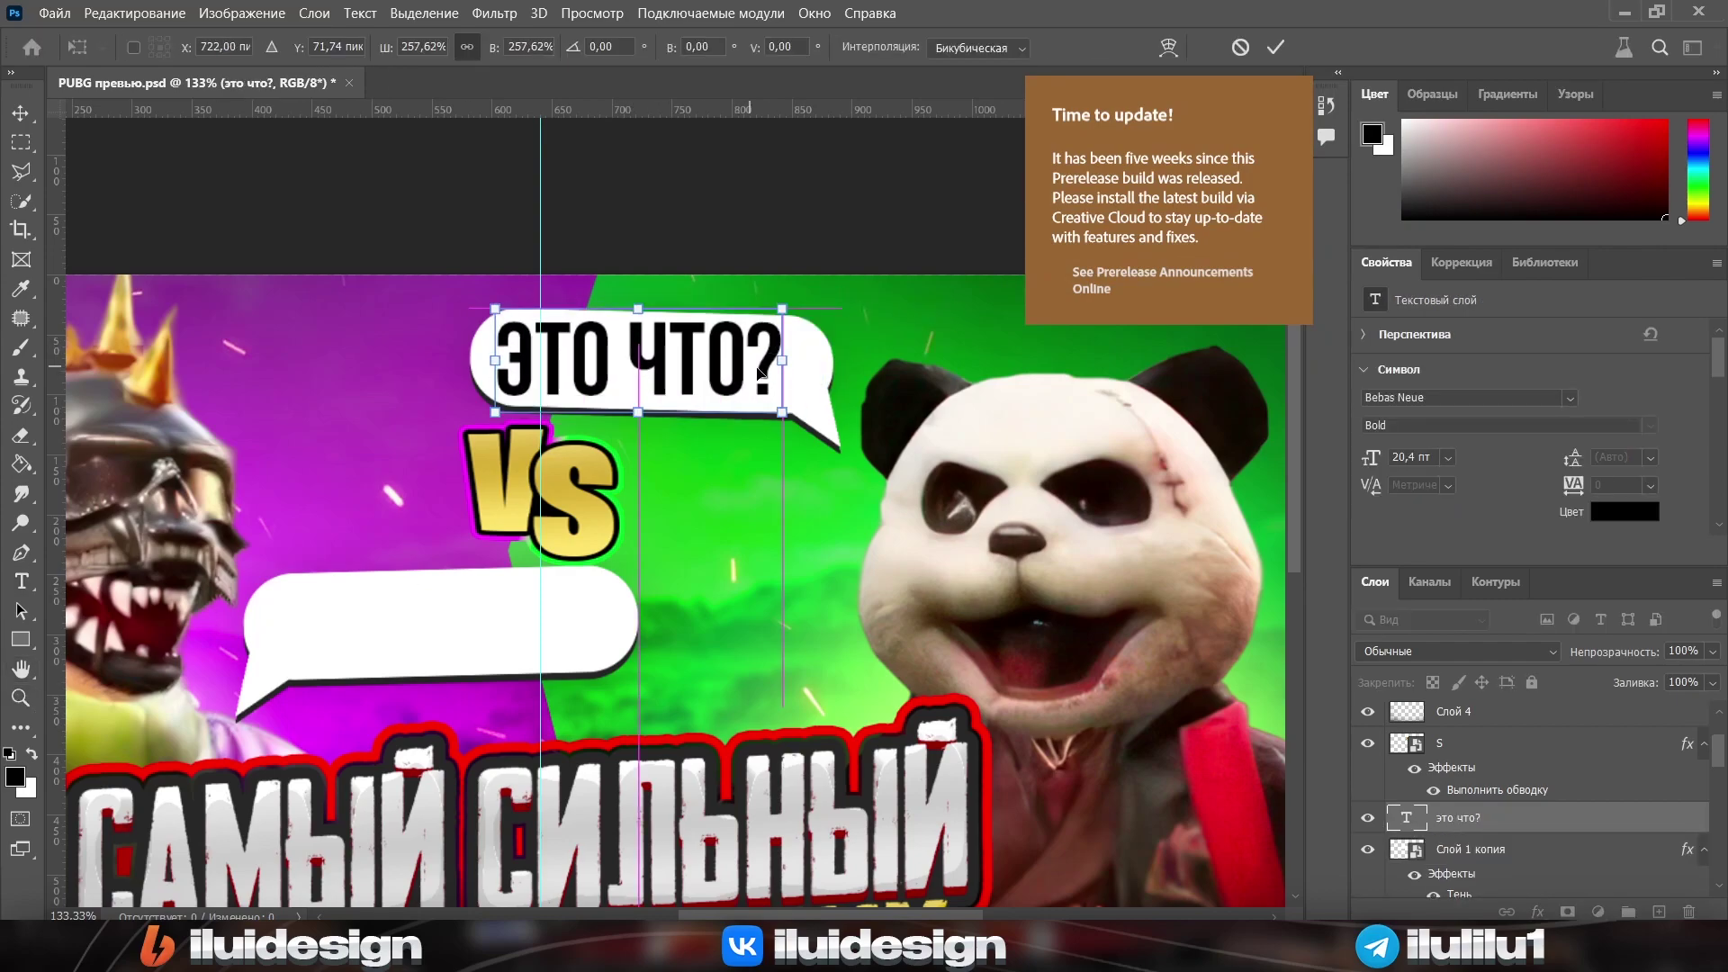
key(Return)
key(z)
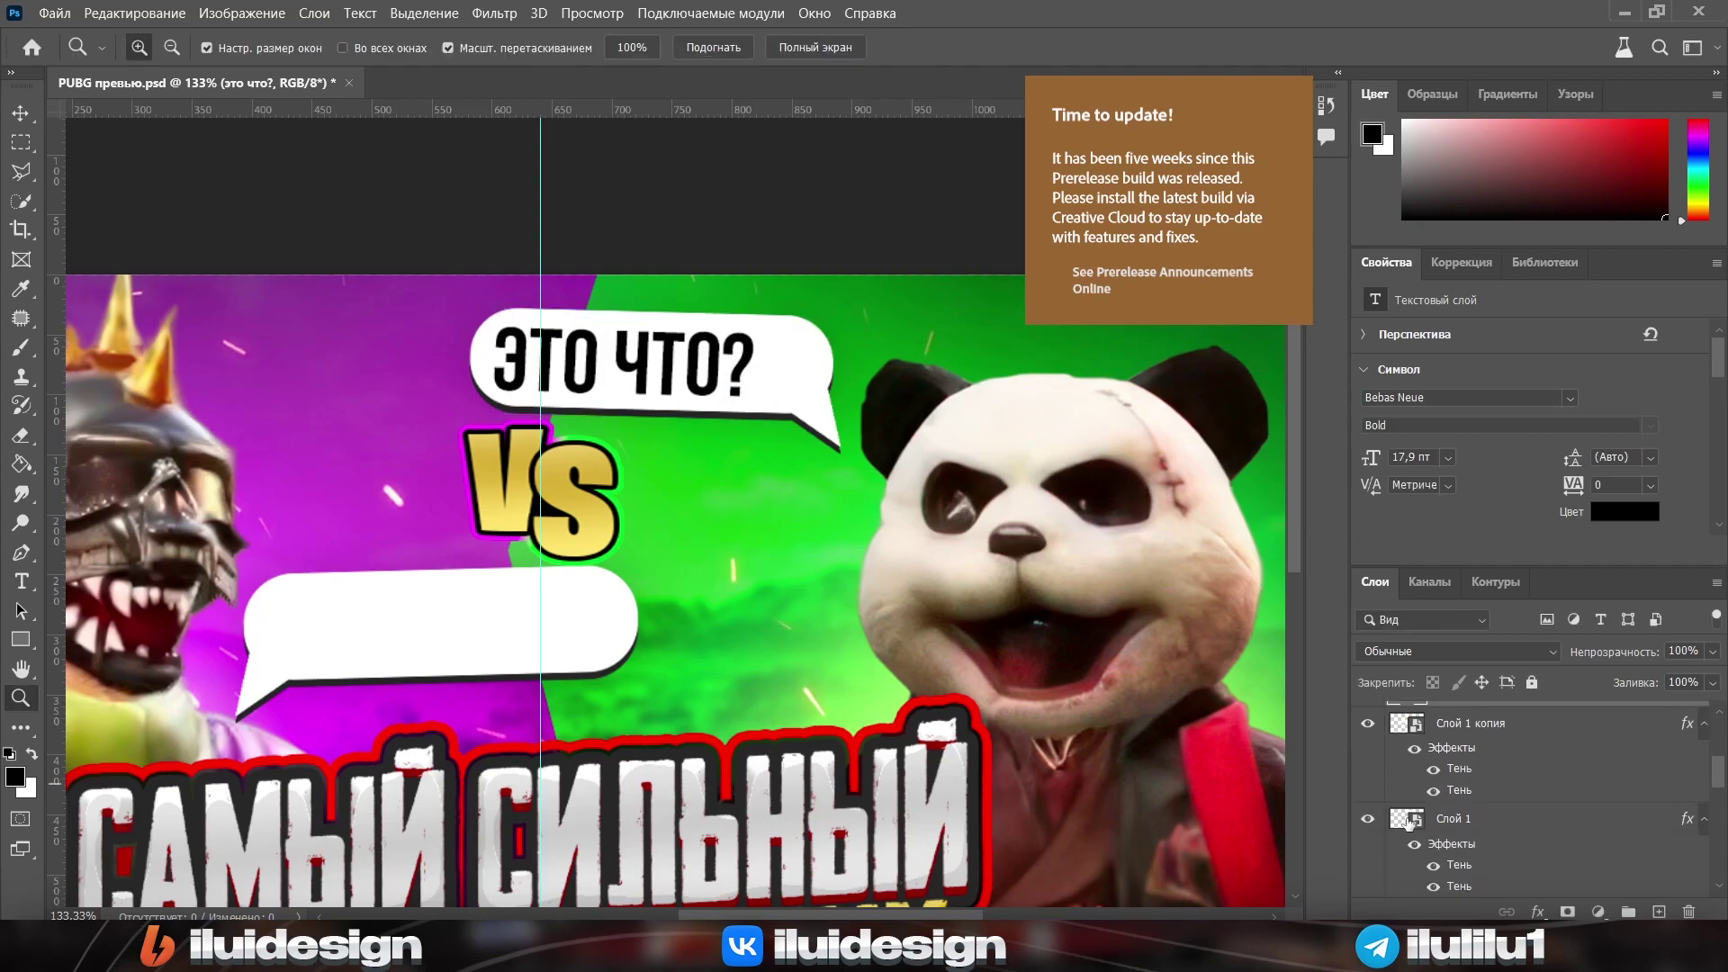
Show the emoji layer and place it beside the question caption
click(1411, 827)
key(ctrl+comma)
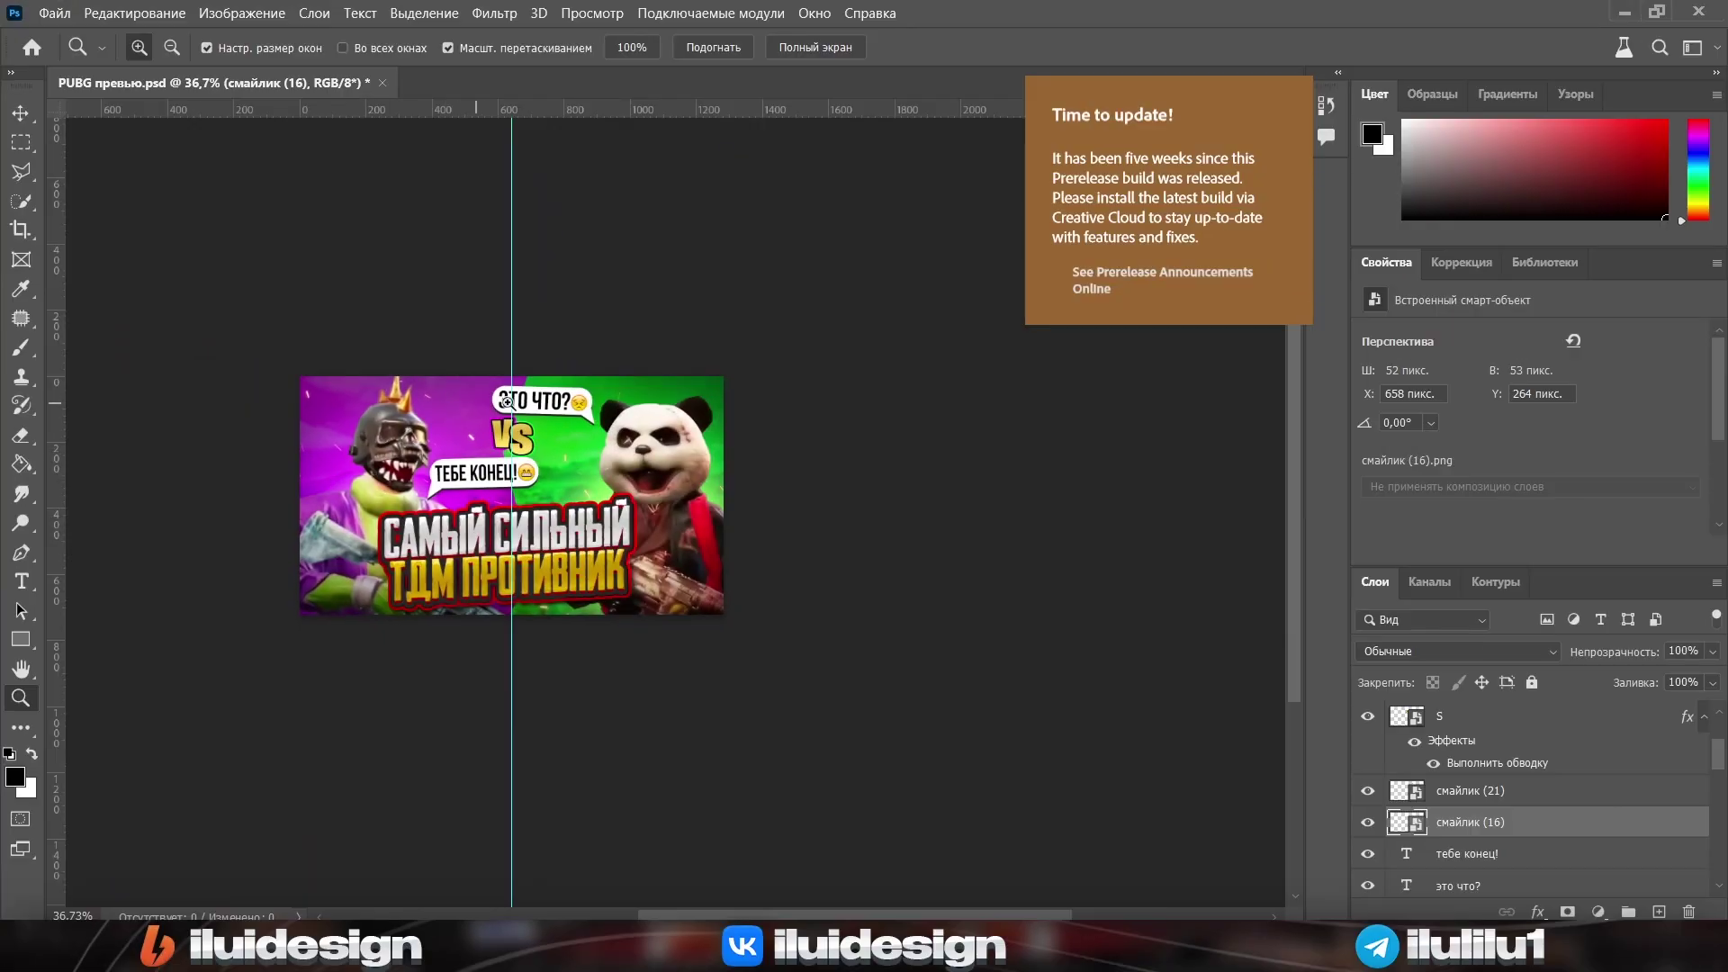
scroll(507, 401, up, 3)
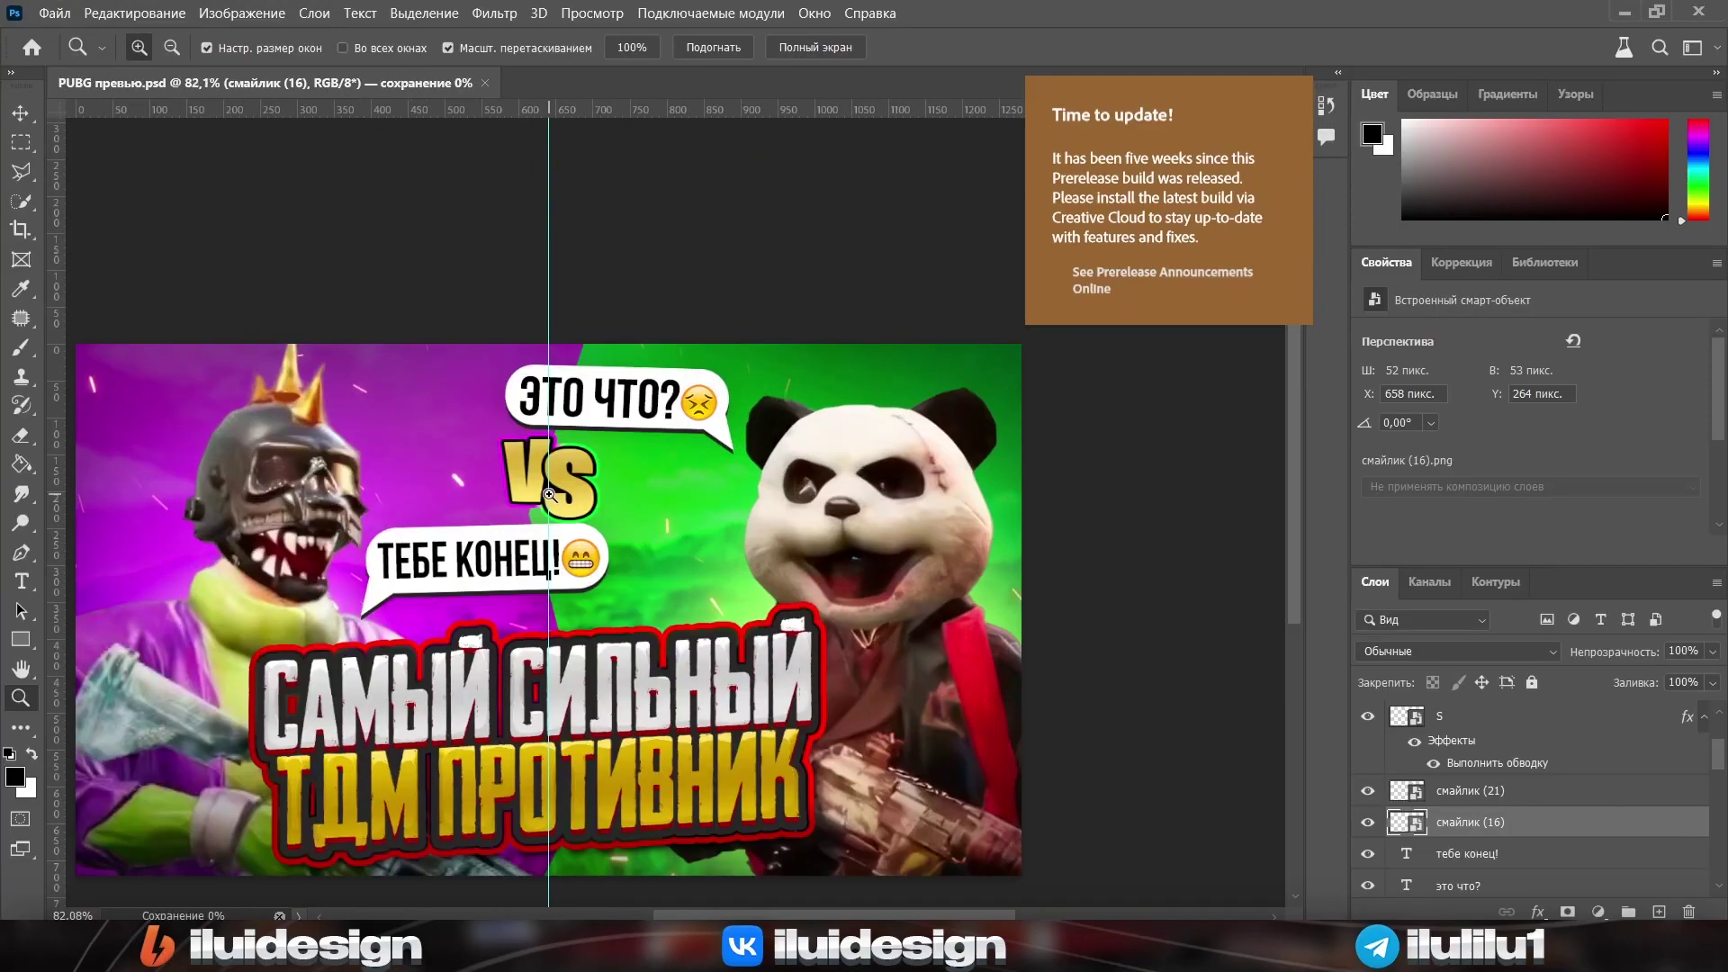
scroll(505, 450, down, 3)
scroll(499, 545, up, 4)
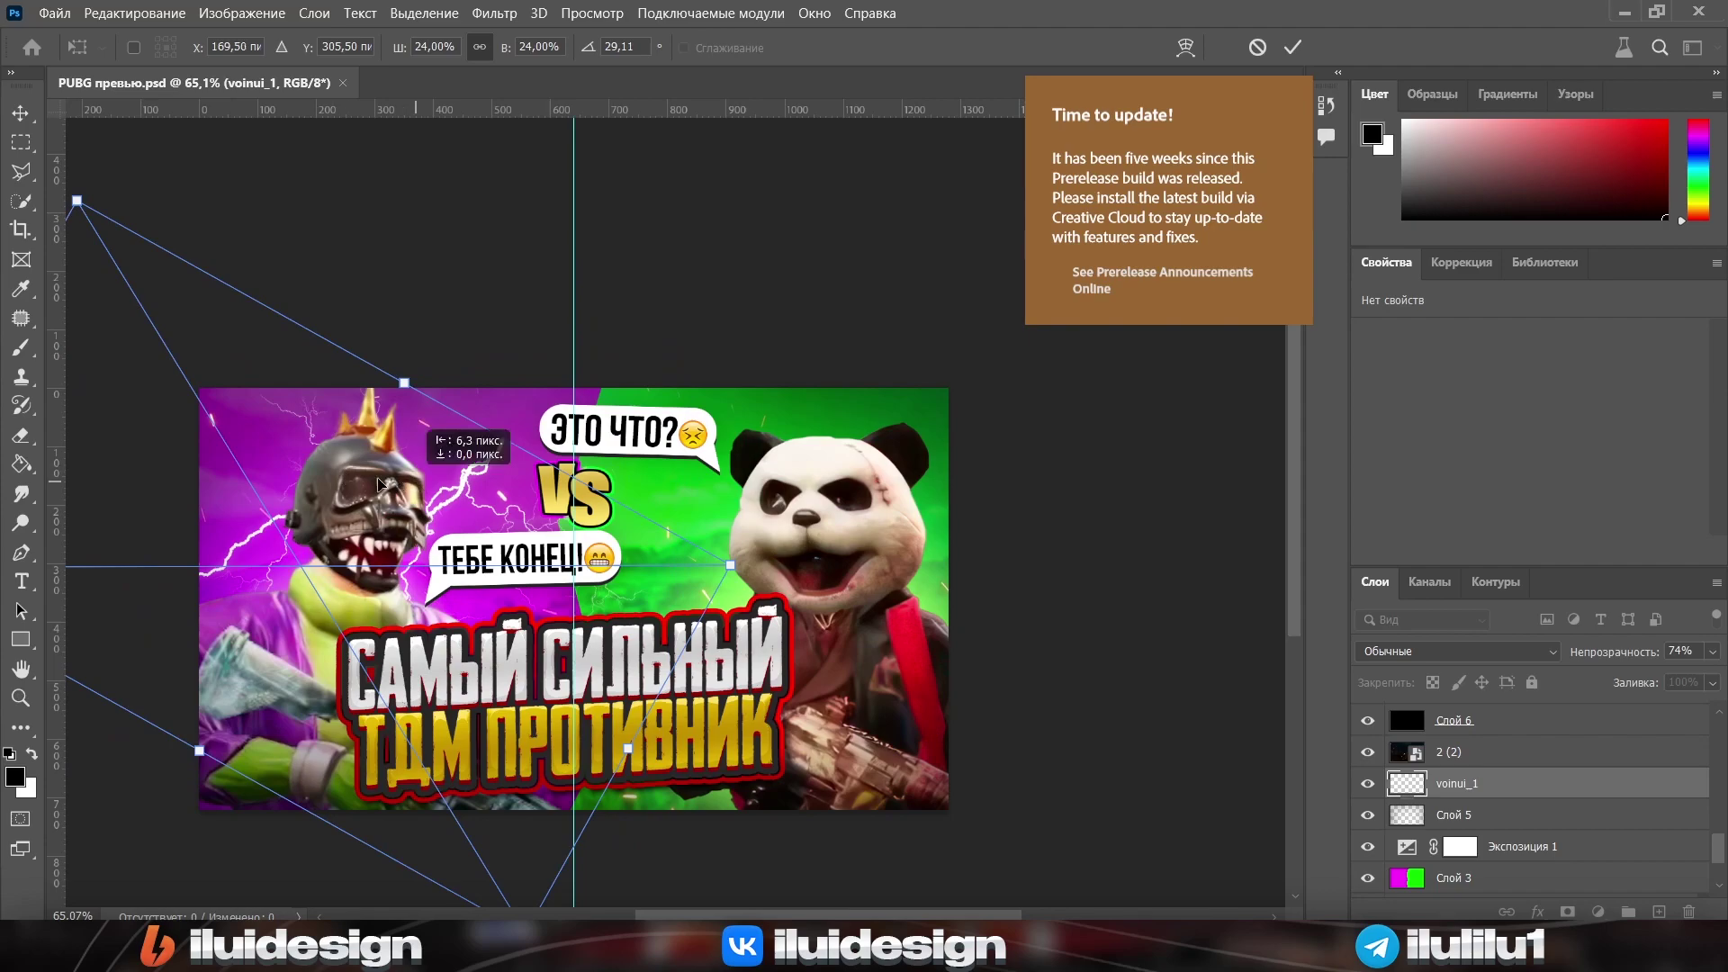
Move the lightning bolts up-left and enlarge them to about 44.5% across the background
mouse_move(378, 483)
mouse_down()
mouse_move(275, 404)
mouse_move(126, 207)
mouse_up()
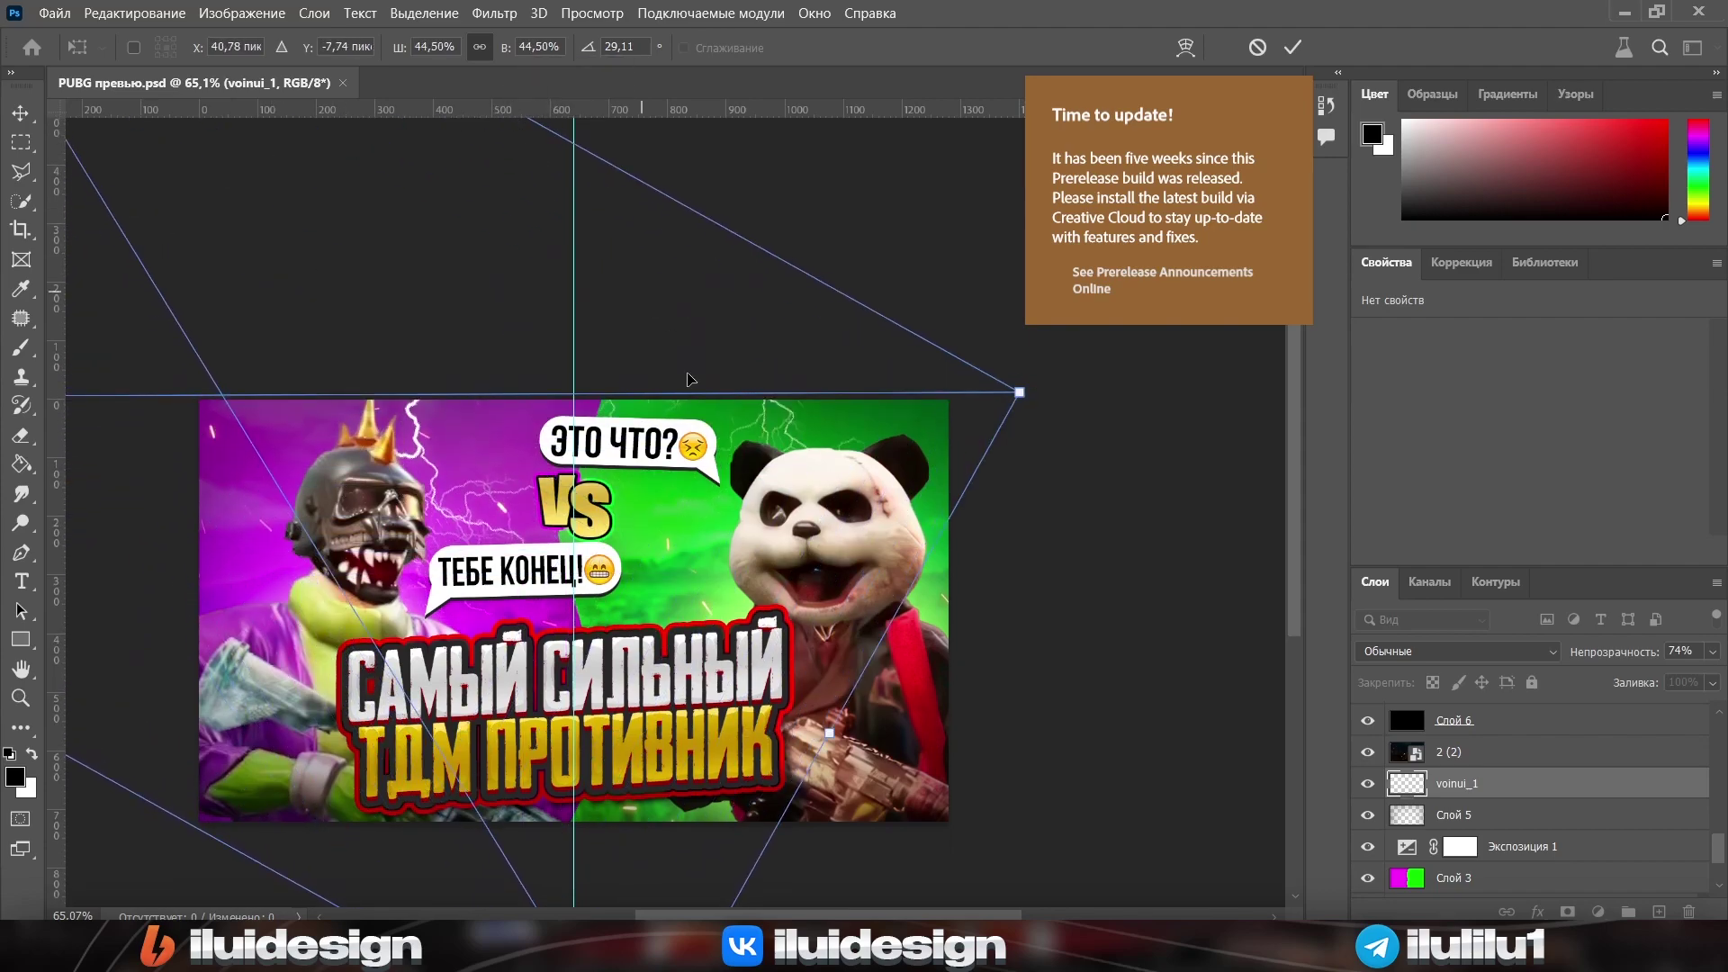
drag(346, 466, 545, 637)
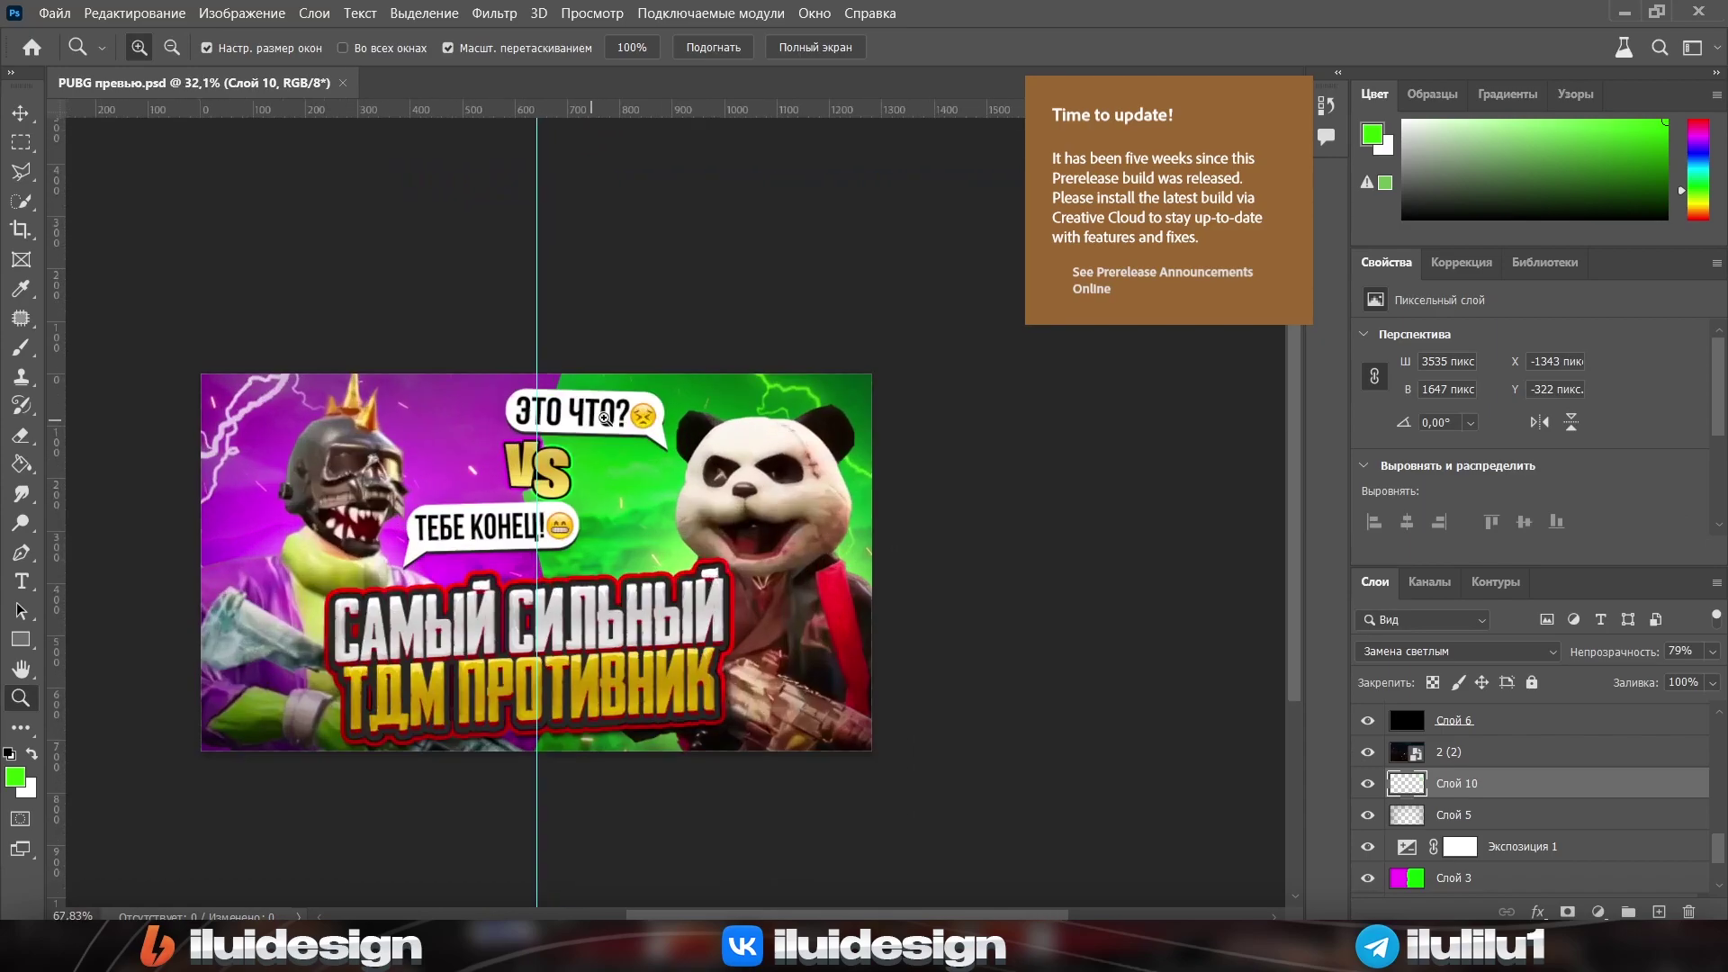
mouse_move(554, 441)
mouse_down()
mouse_move(578, 469)
mouse_move(515, 523)
mouse_up()
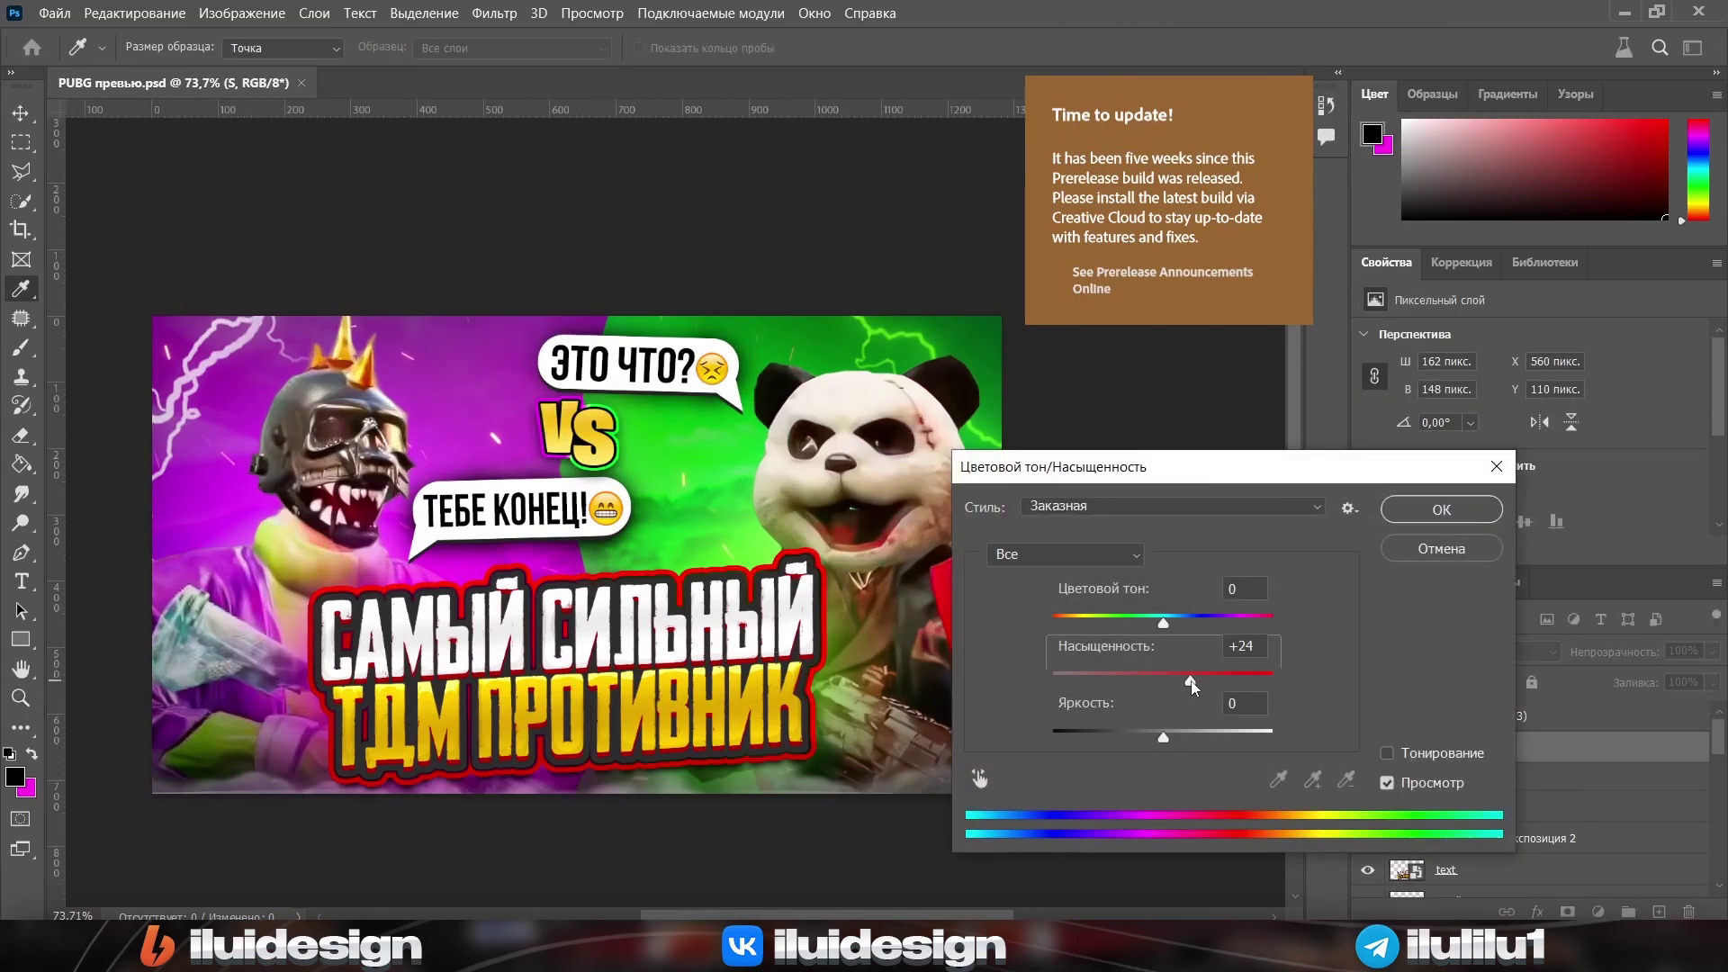
Apply the +24 saturation boost, then show the maxresdefault (3) reference and zoom around to compare
click(1420, 513)
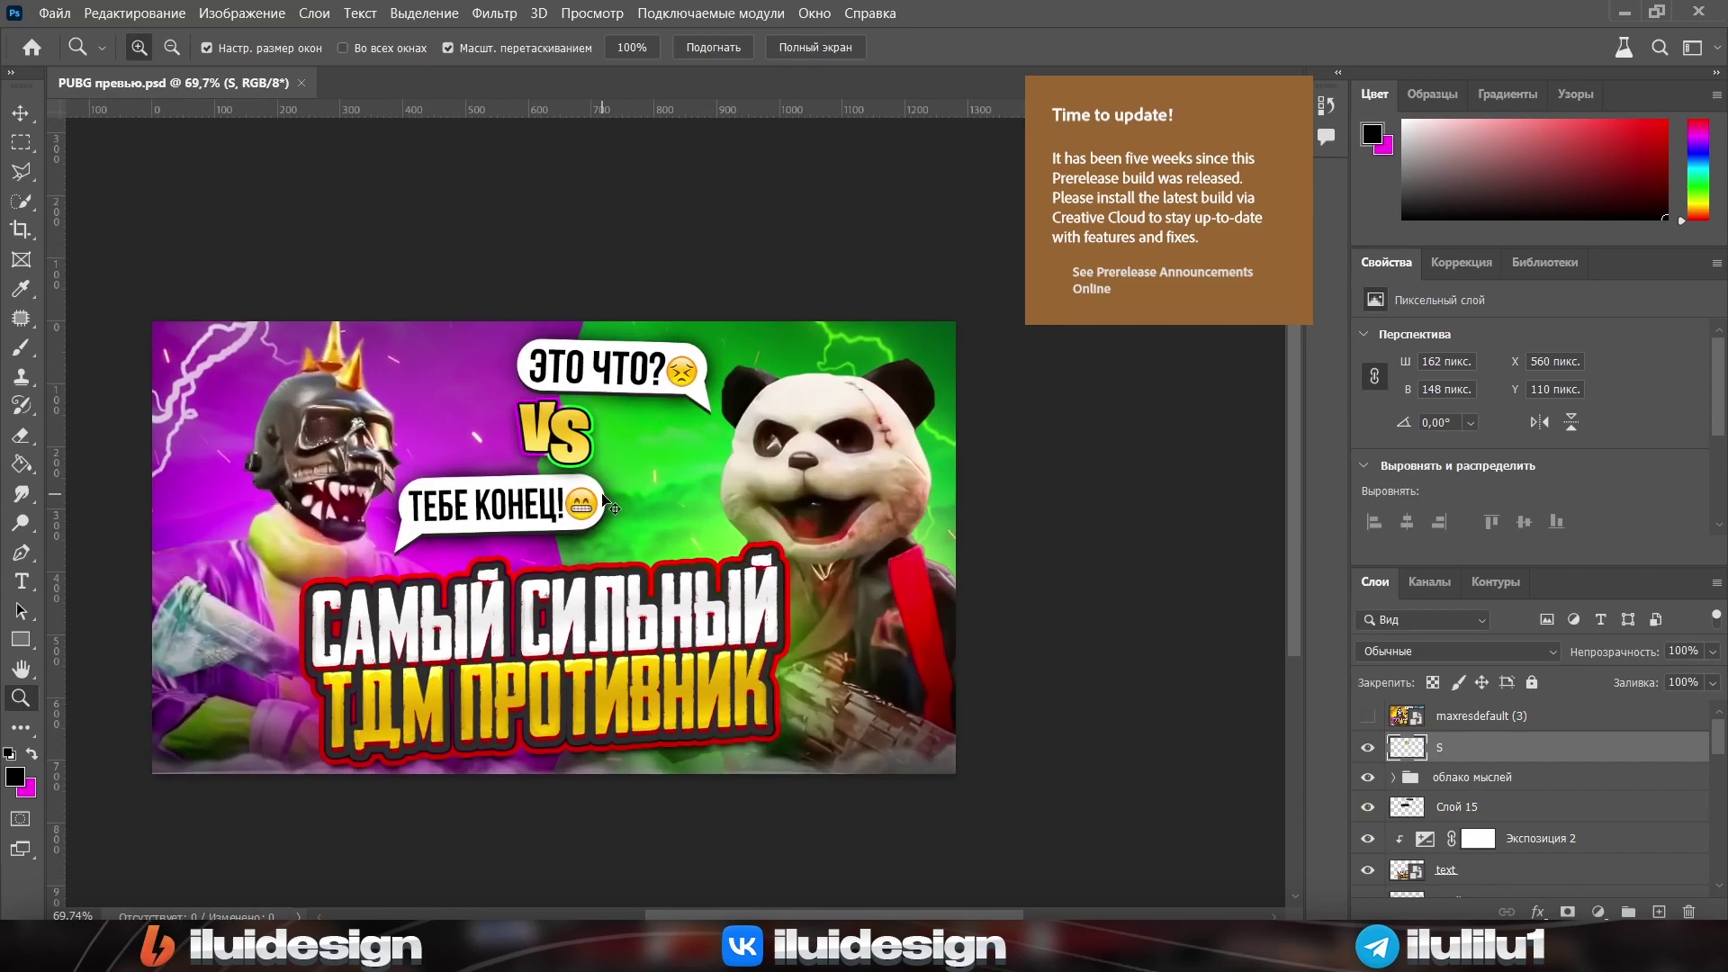
click(1368, 716)
drag(794, 525, 855, 516)
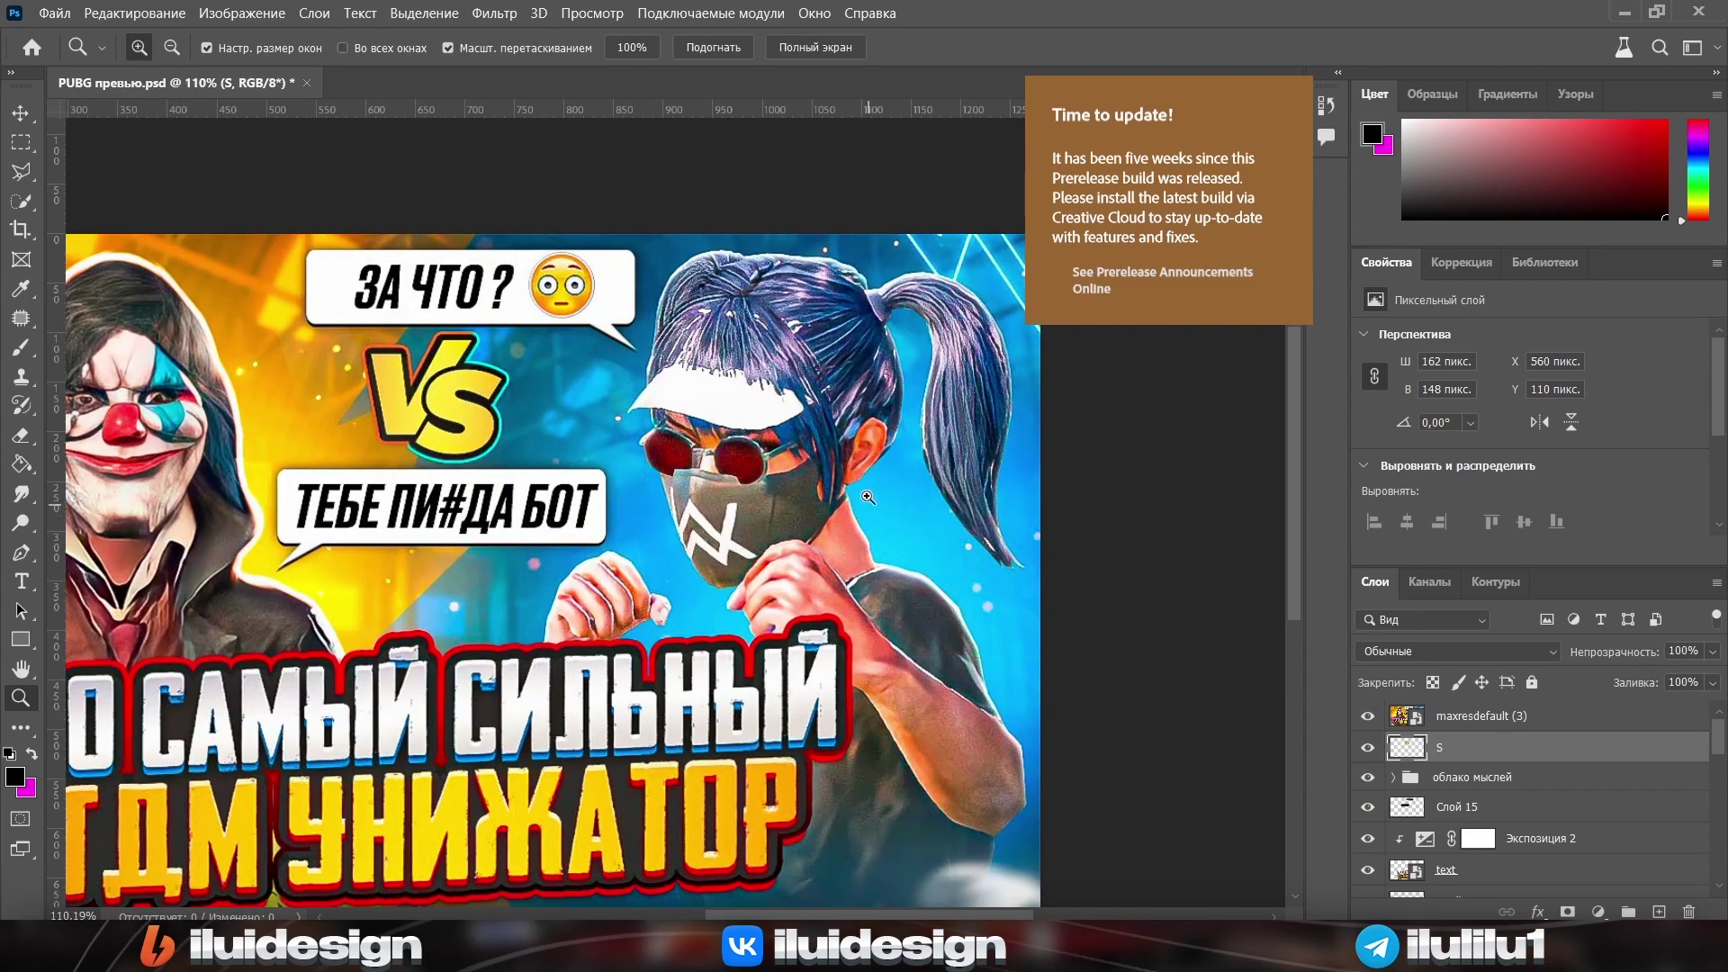
drag(929, 289, 930, 301)
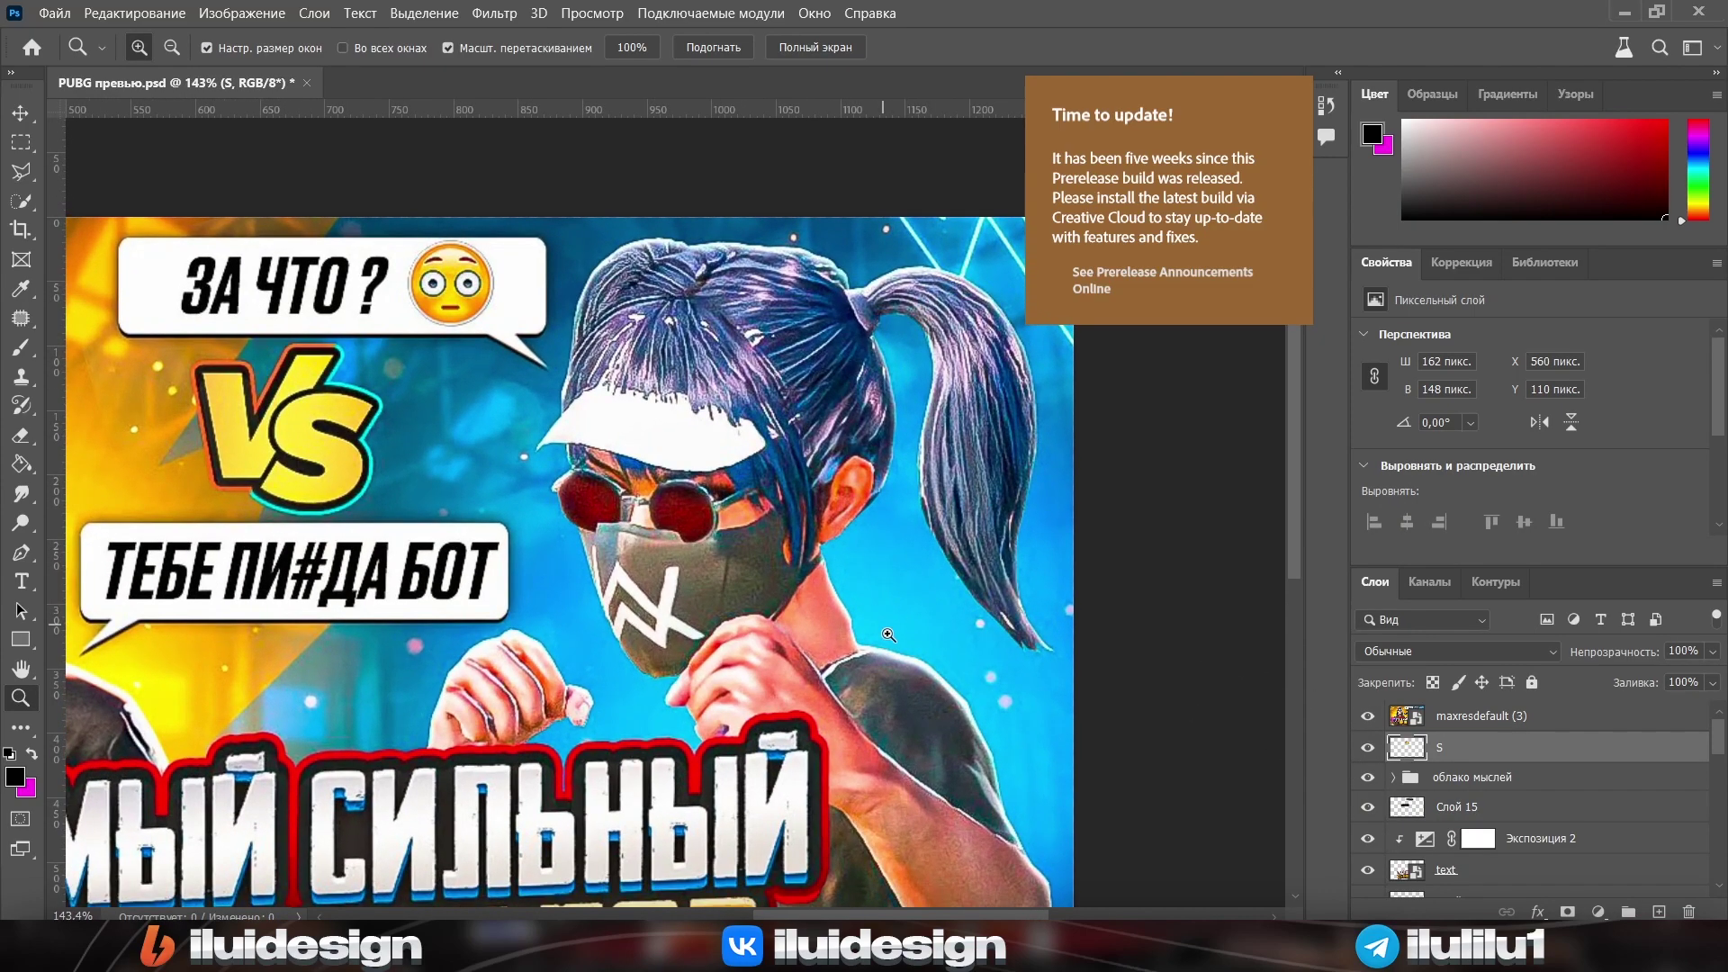
mouse_move(888, 635)
mouse_down()
mouse_move(588, 613)
mouse_move(703, 667)
mouse_move(509, 622)
mouse_up()
drag(806, 663, 816, 664)
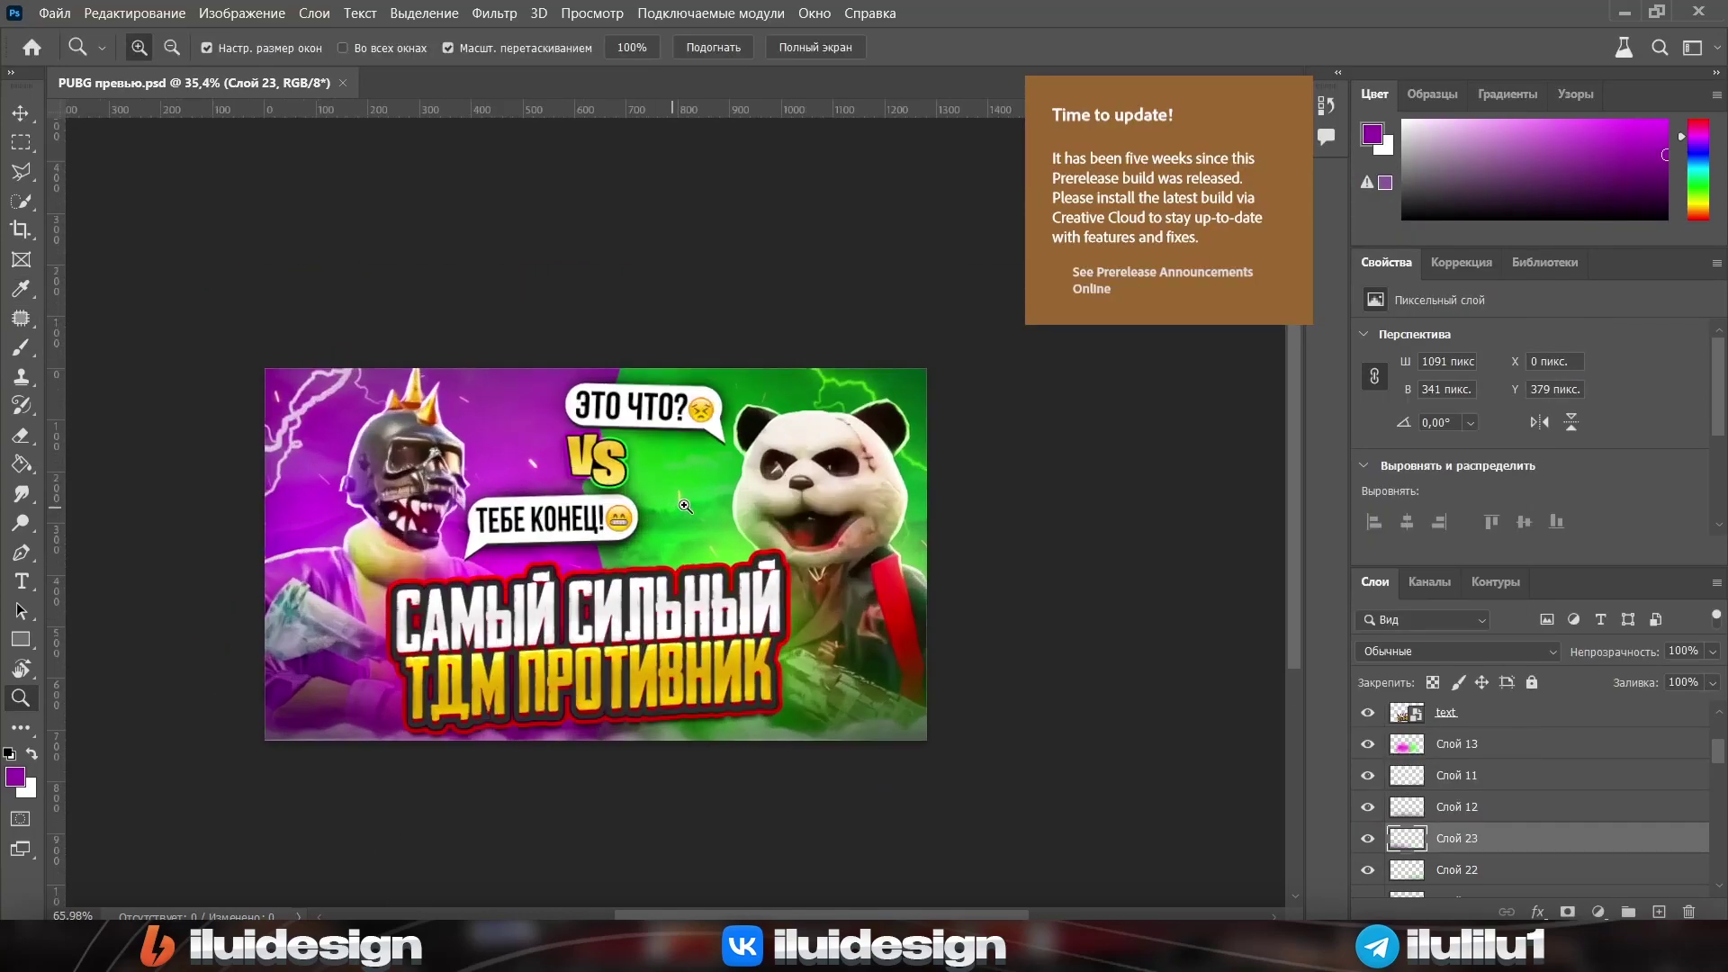
Merge the visible design into one layer and convert it to a smart object
drag(561, 556, 637, 503)
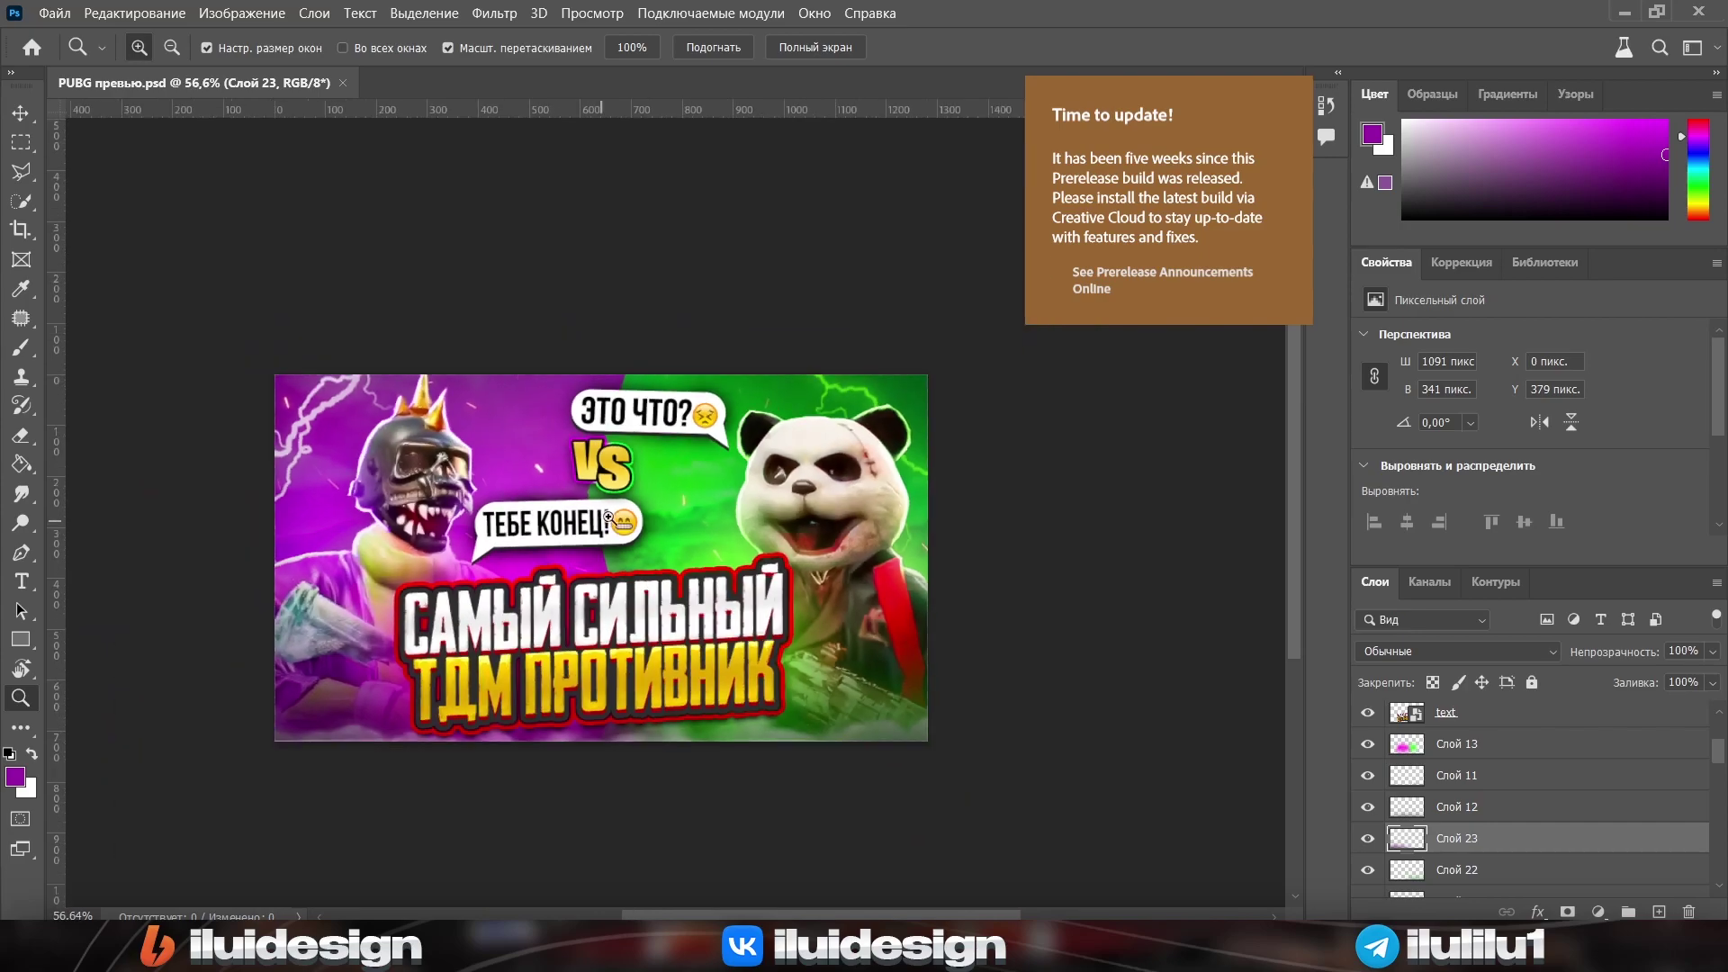
click(1628, 911)
right_click(1536, 747)
click(1297, 228)
key(m)
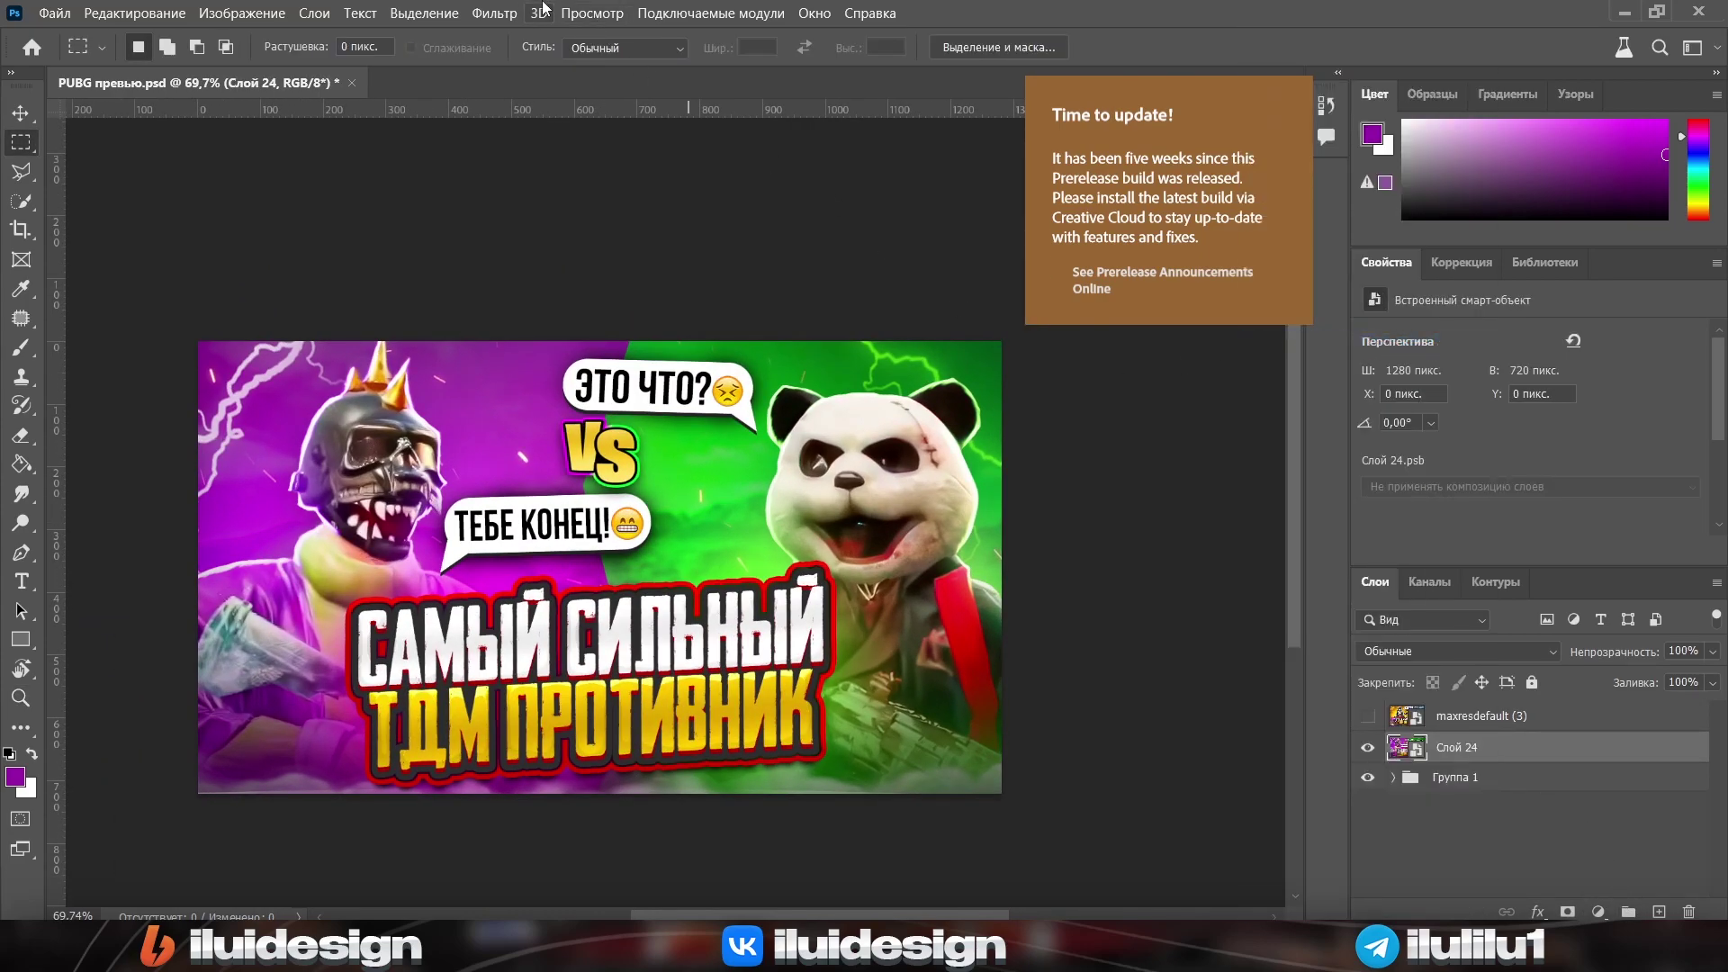
Apply a Camera Raw filter with exposure +0.15 and contrast +14
click(495, 13)
click(558, 171)
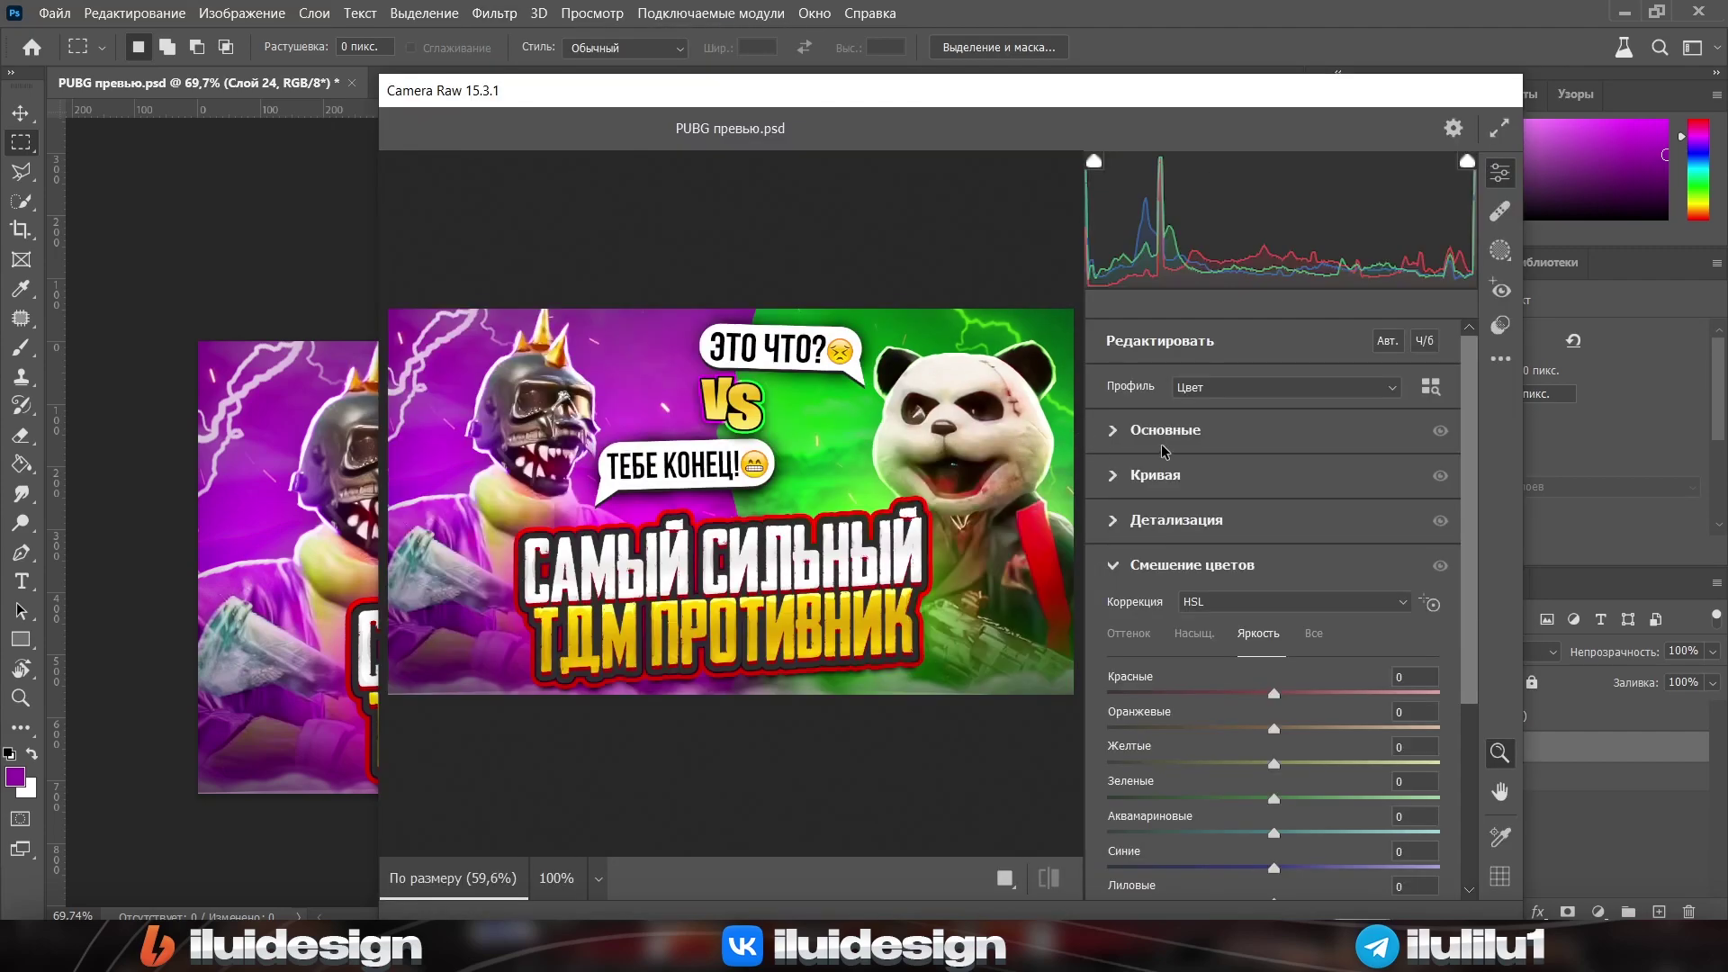
click(1163, 447)
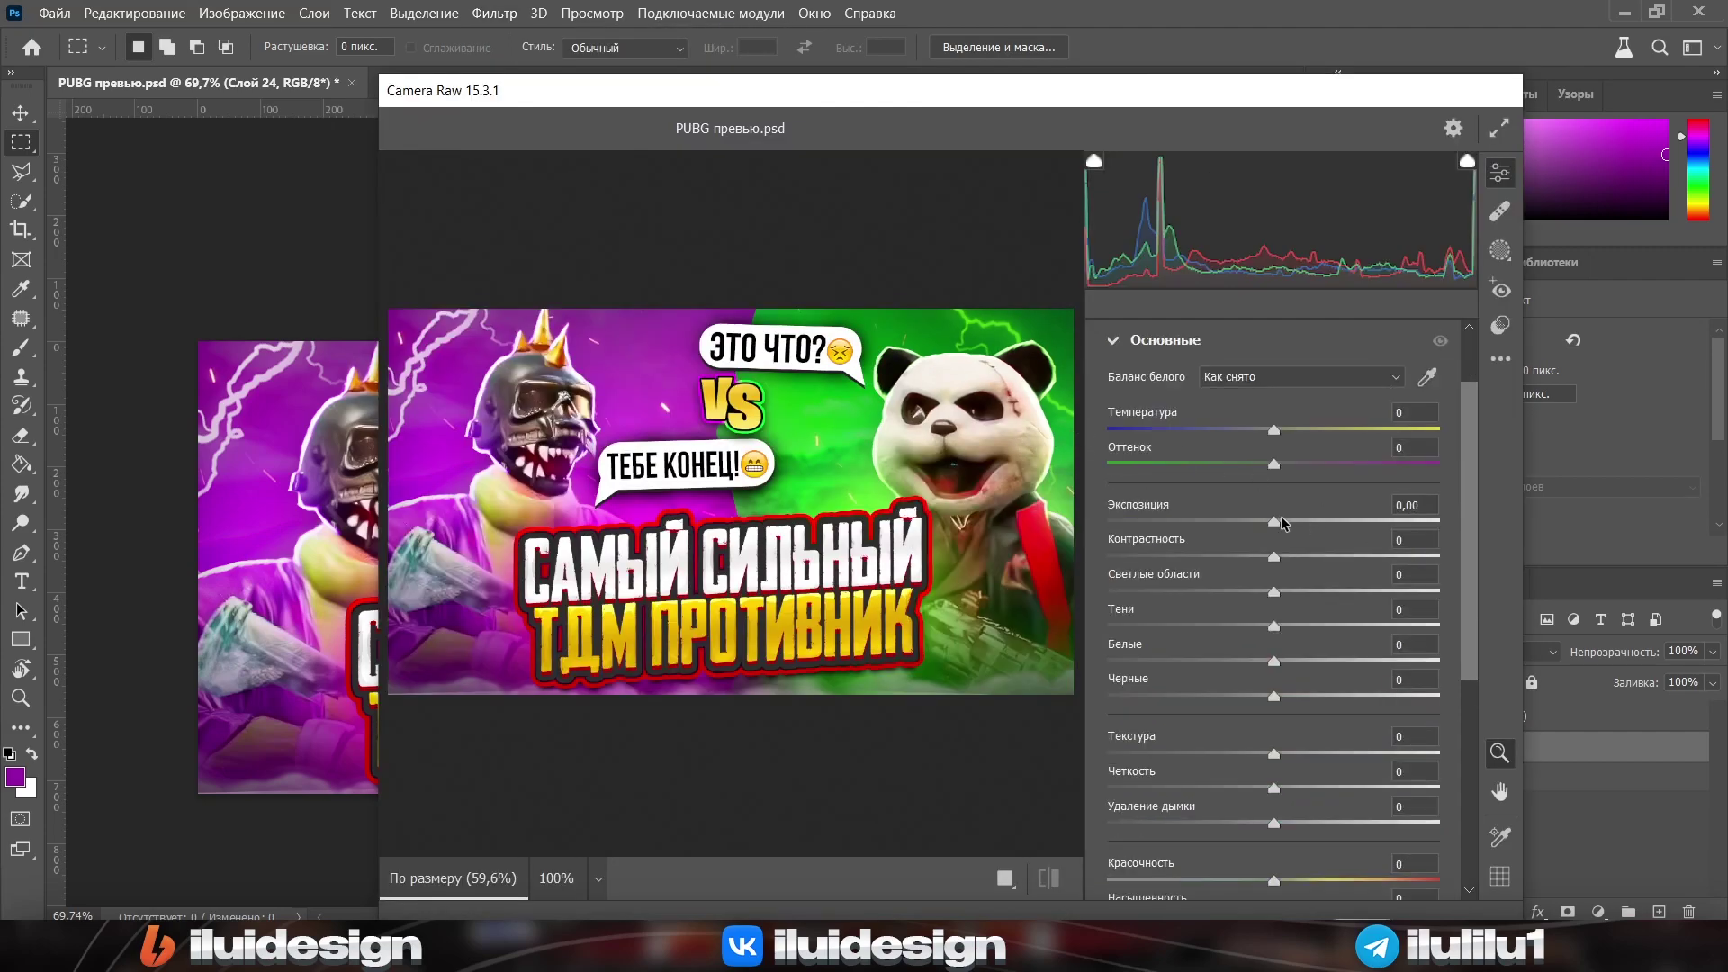
scroll(690, 504, down, 2)
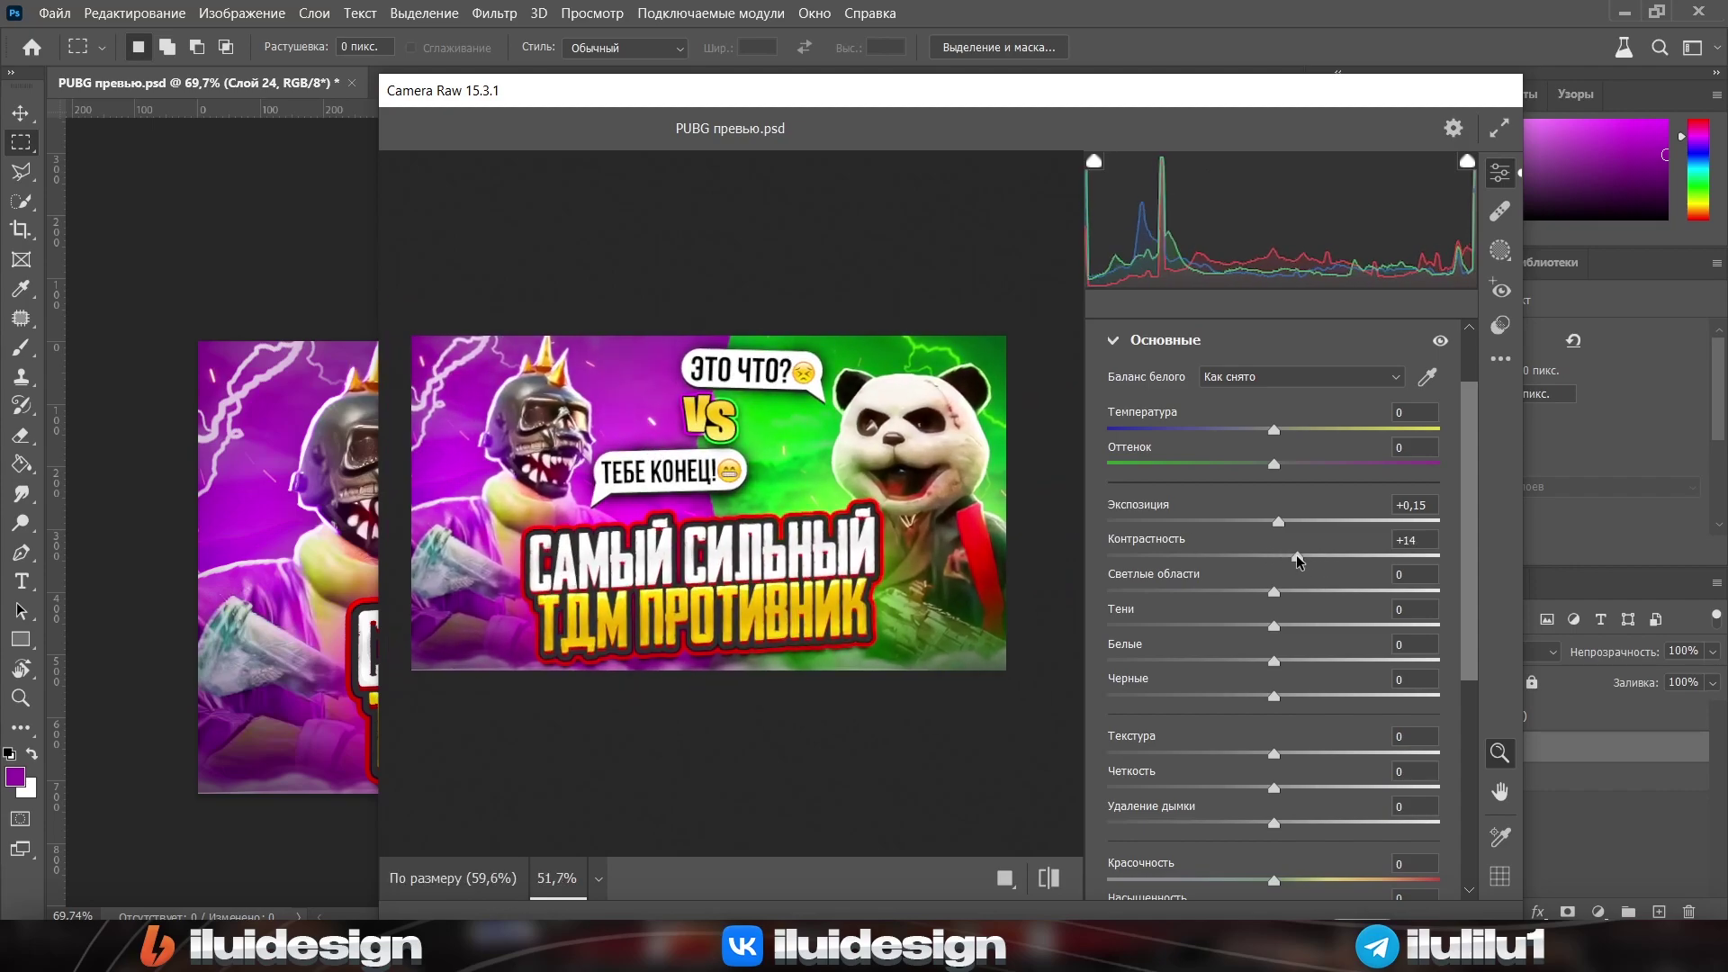
key(Return)
Make a smart-object copy of 'Слой 24', grade it with Color Efex Pro 4 at 70%, and merge down
key(z)
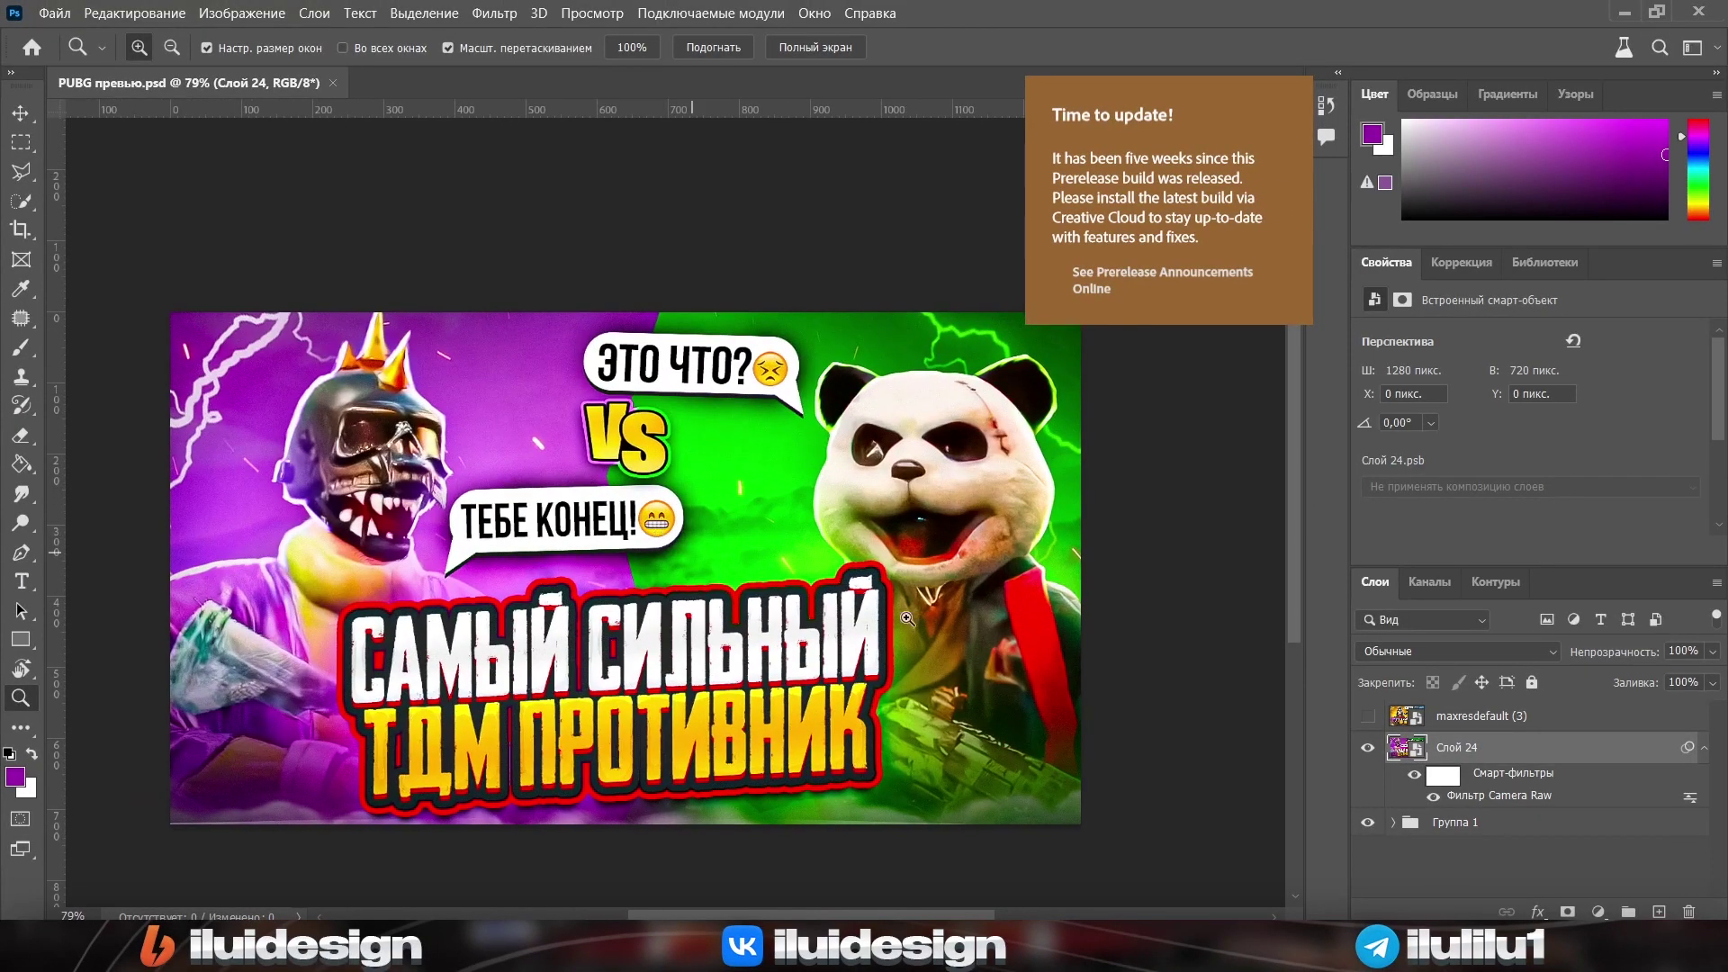
right_click(1481, 750)
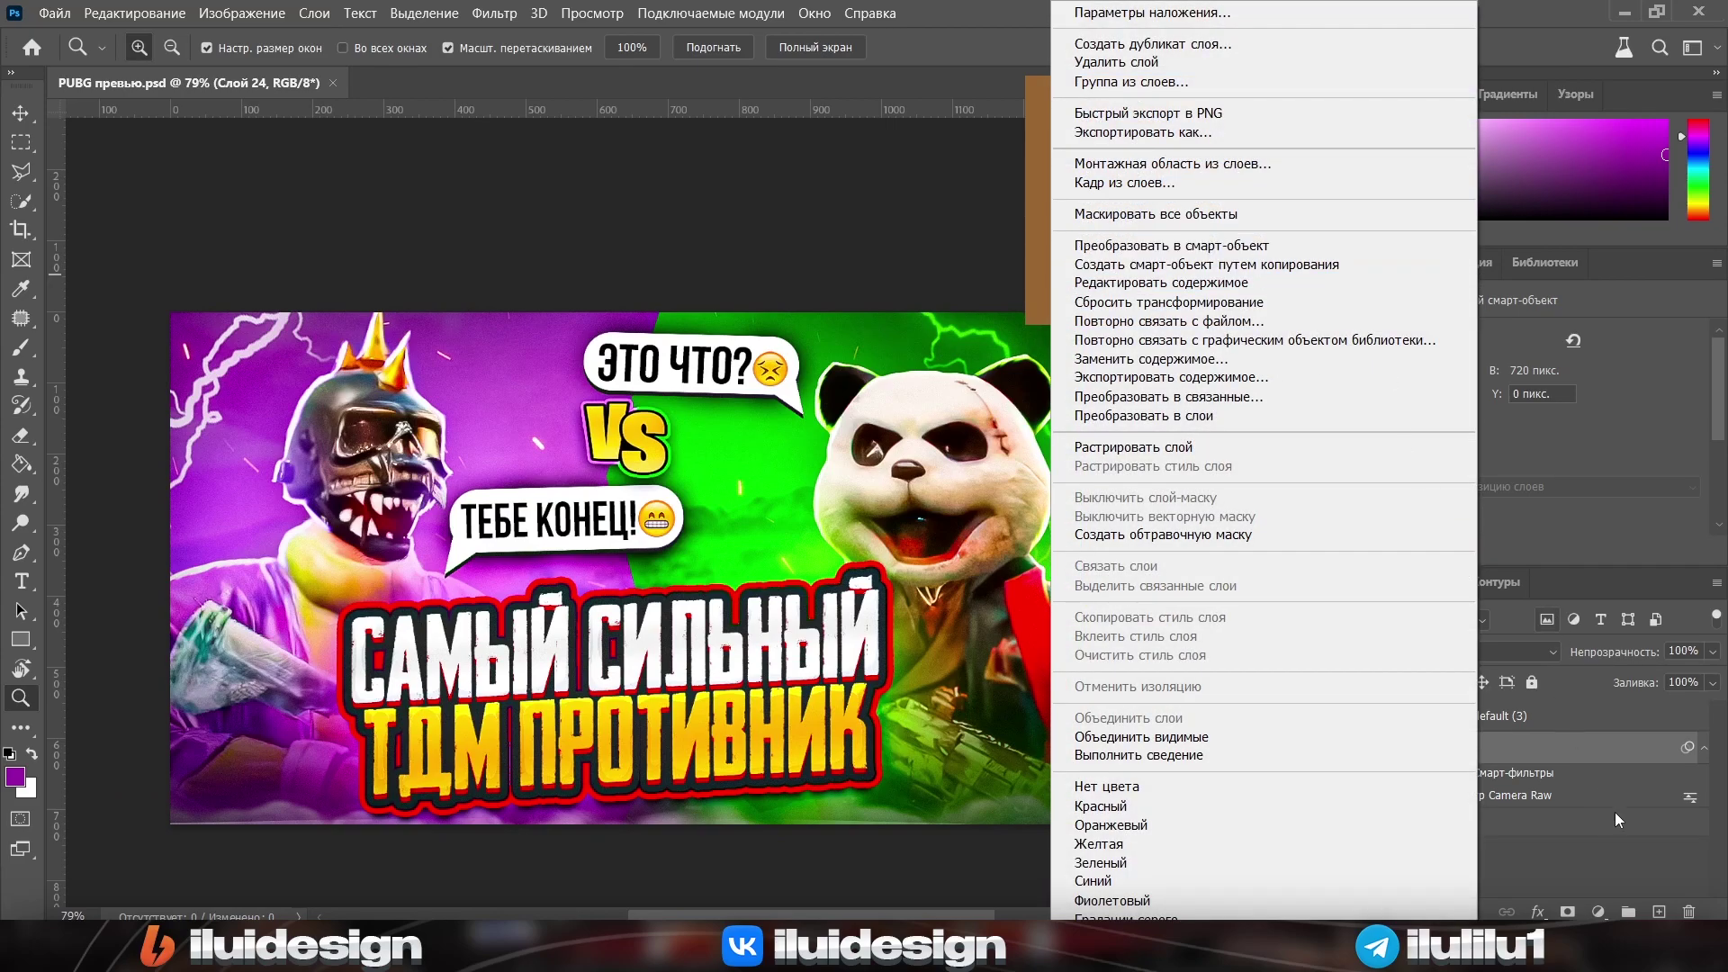
click(1573, 764)
right_click(1555, 756)
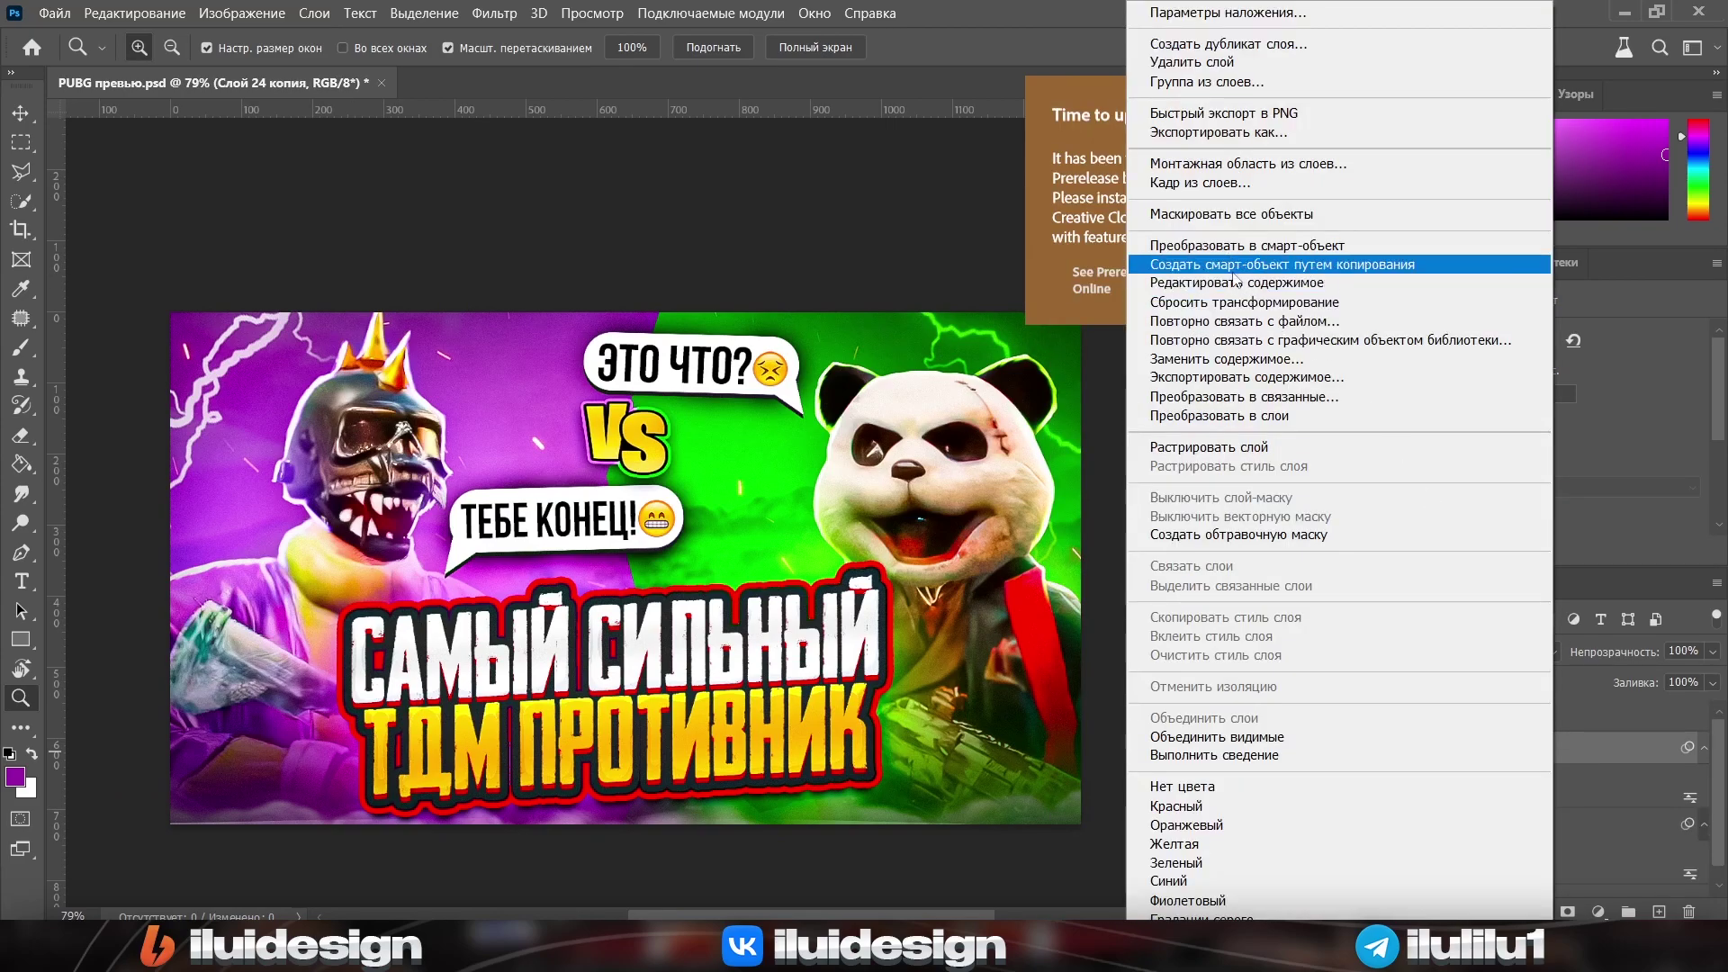
click(1404, 163)
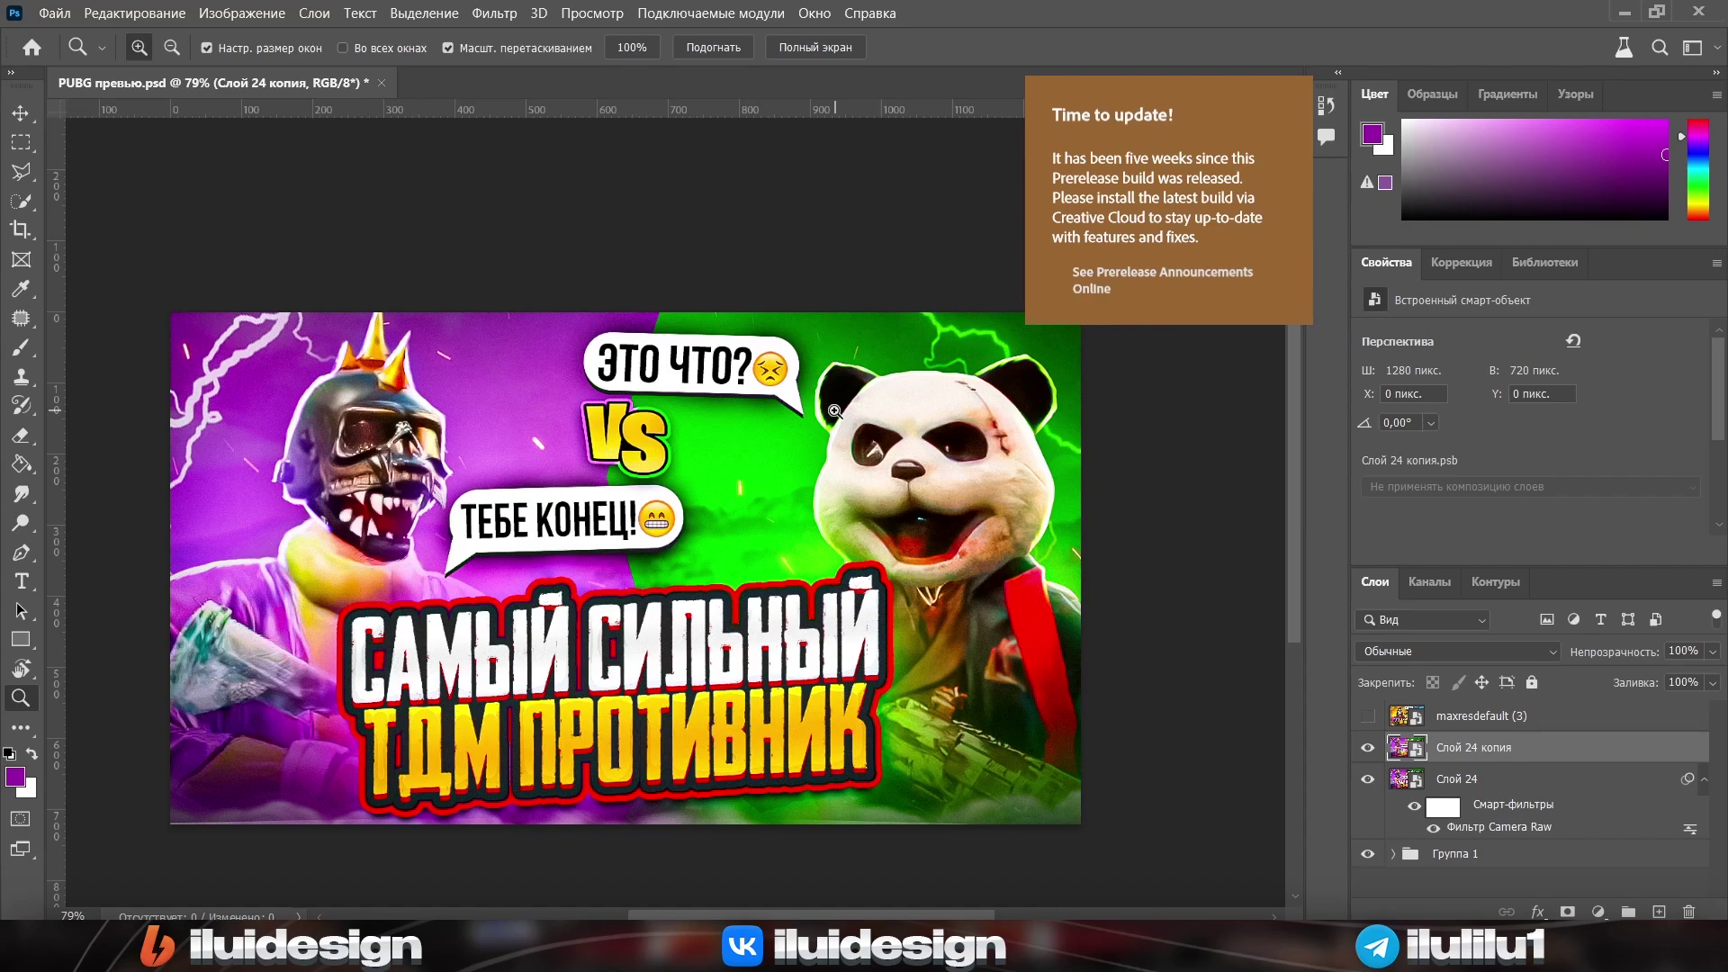
click(473, 13)
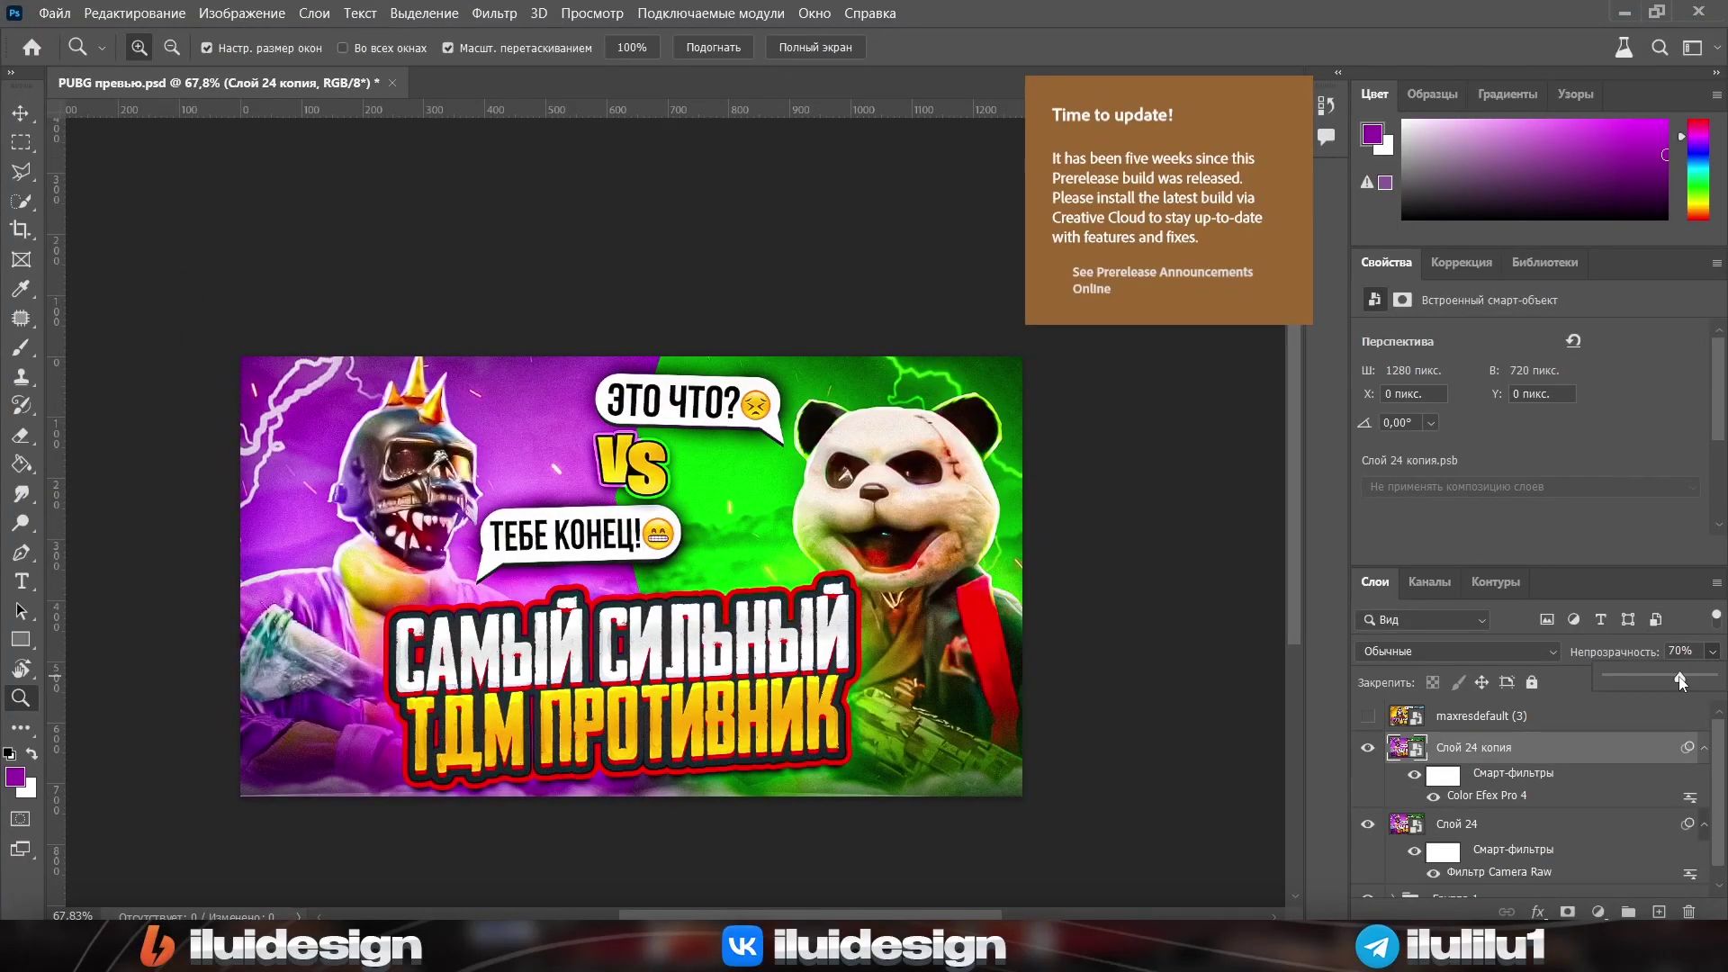
key(ctrl+e)
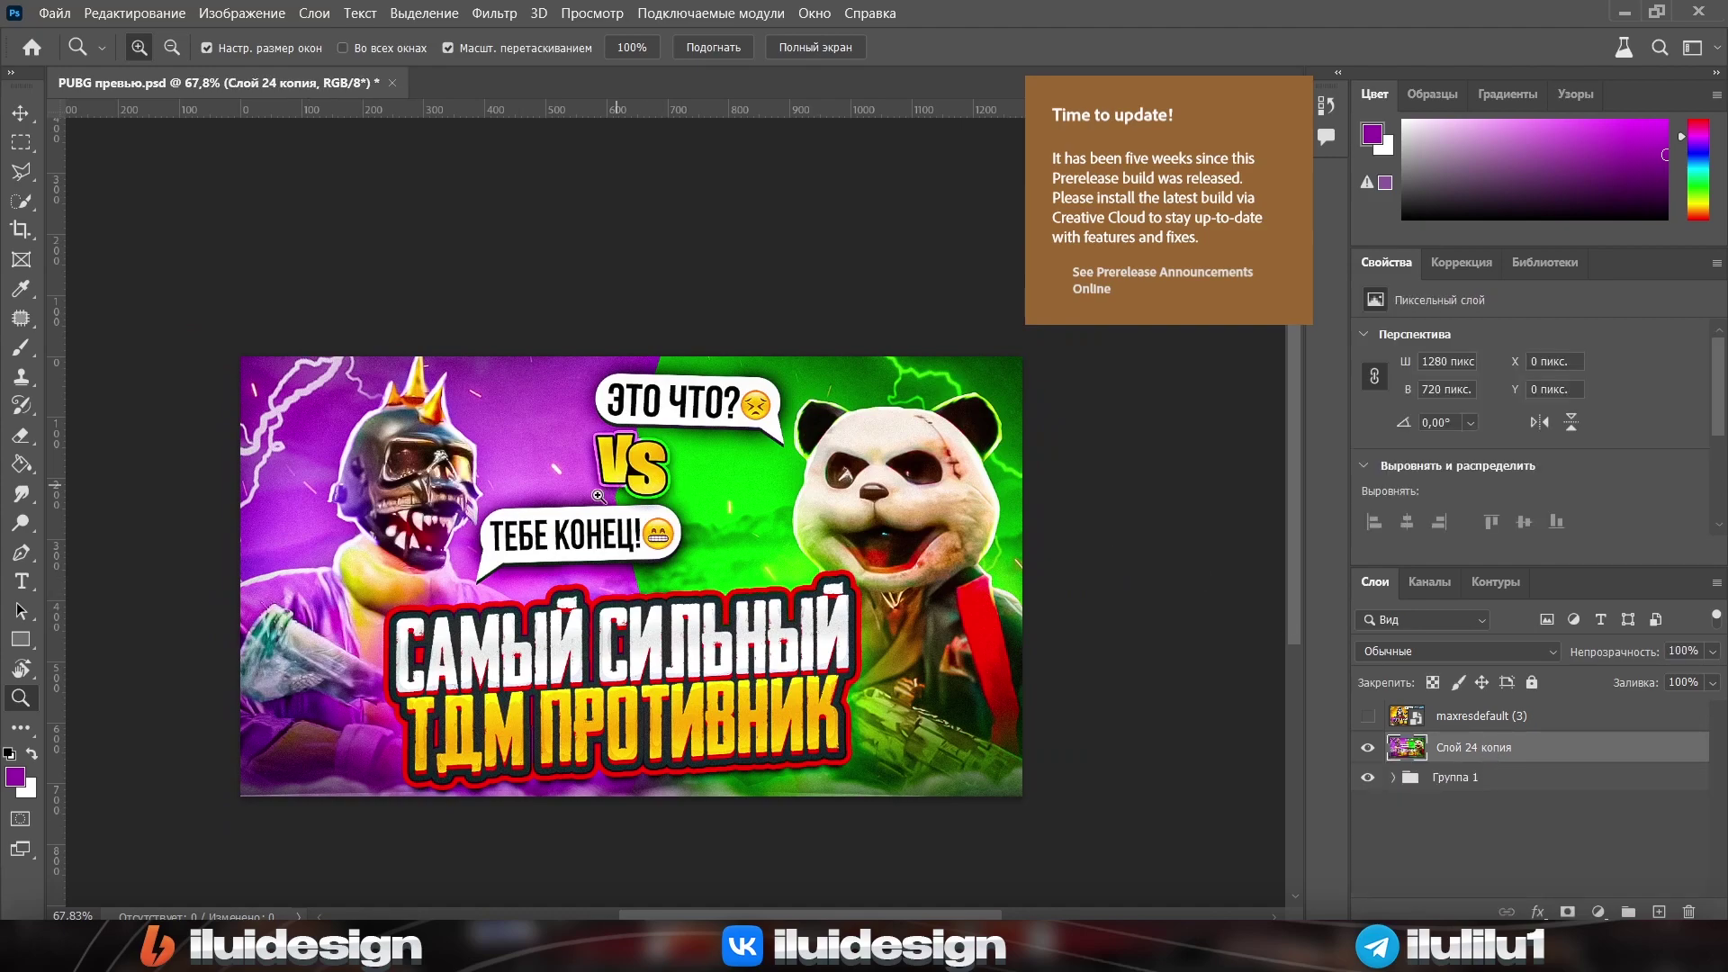